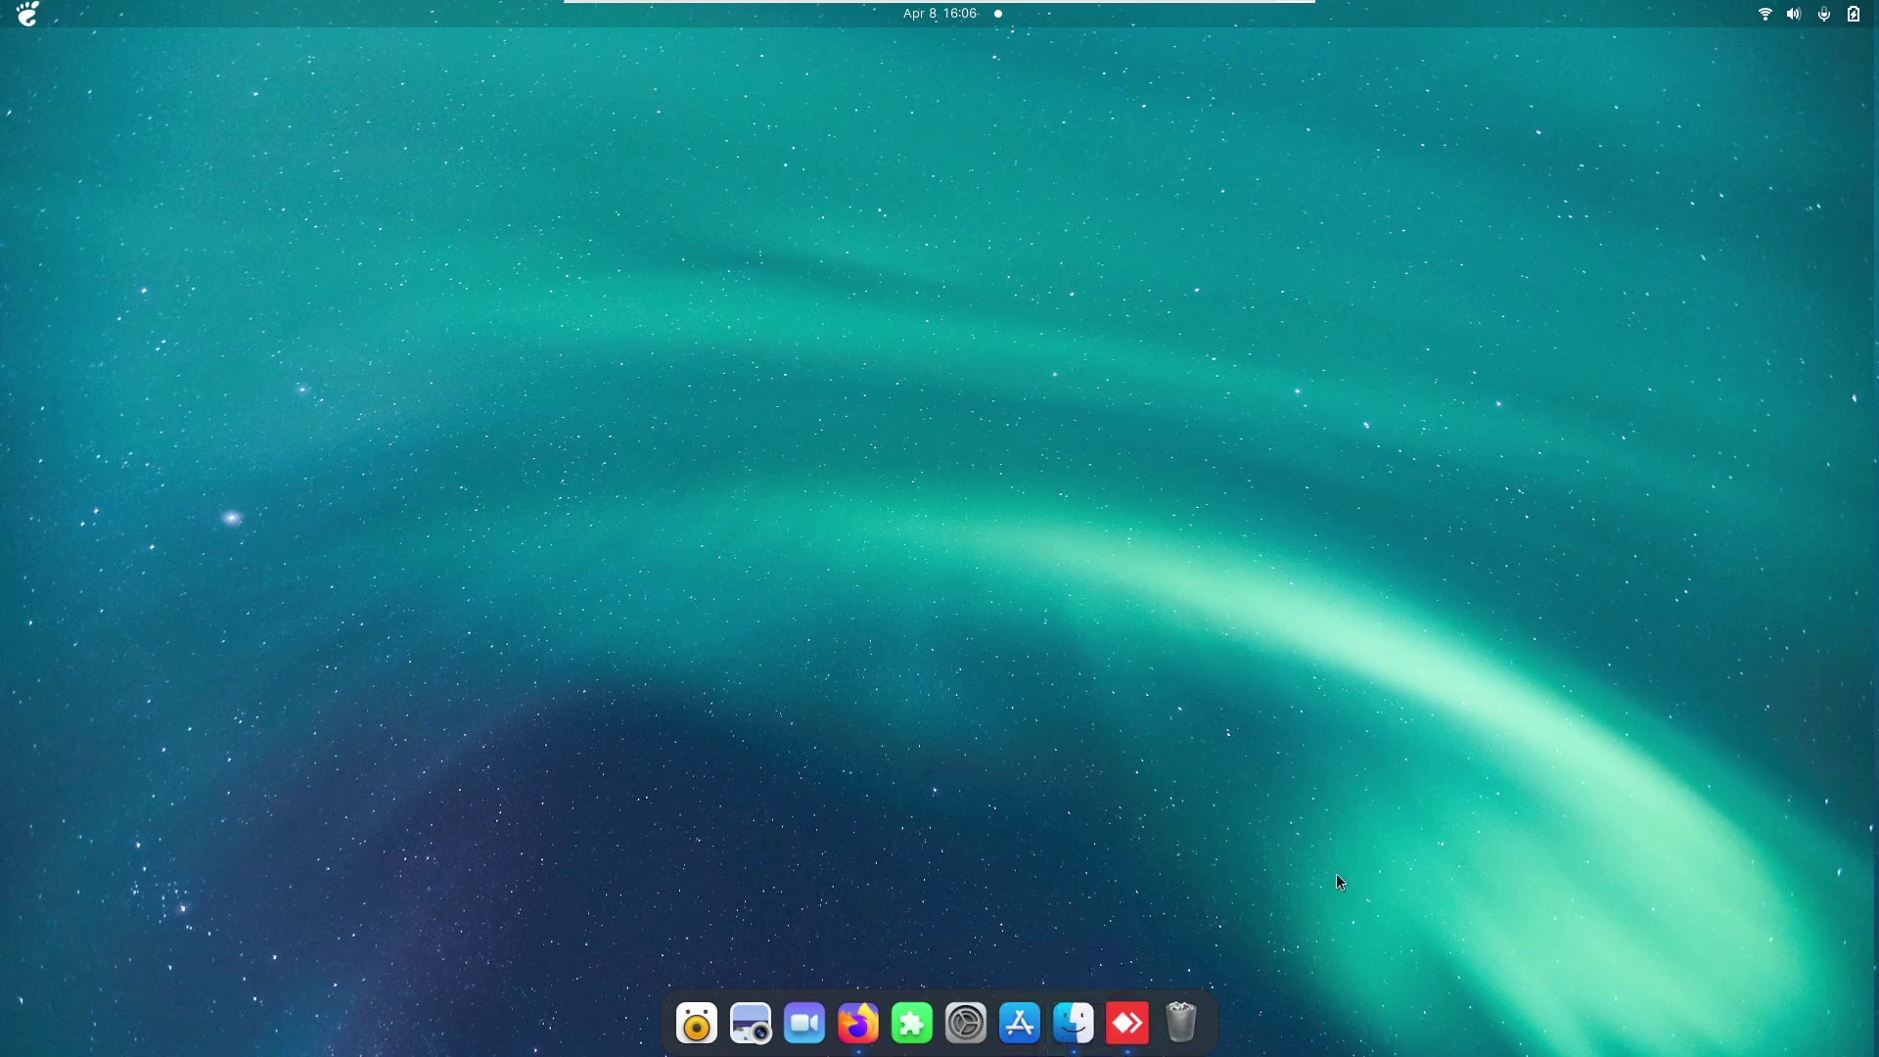
# Step: Open the Files manager from the dock to show the Home folder
pyautogui.click(1069, 1017)
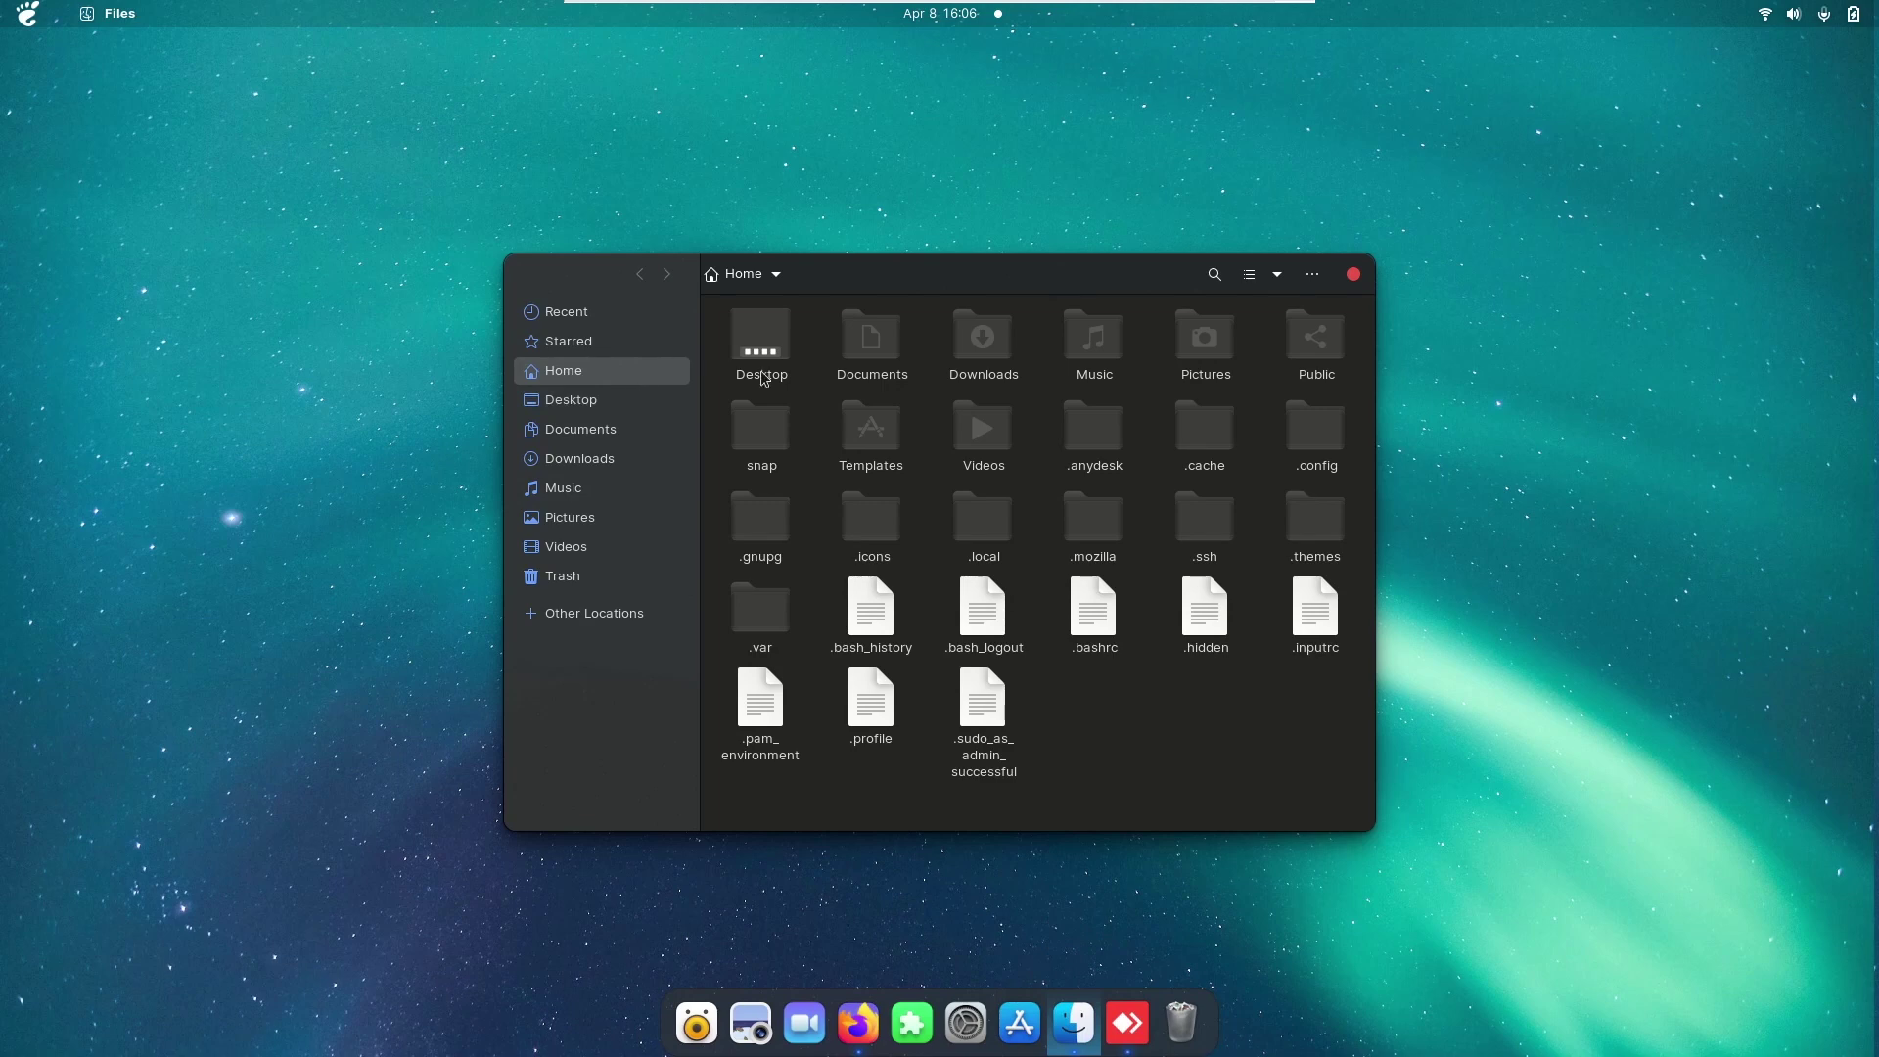
pyautogui.click(1313, 279)
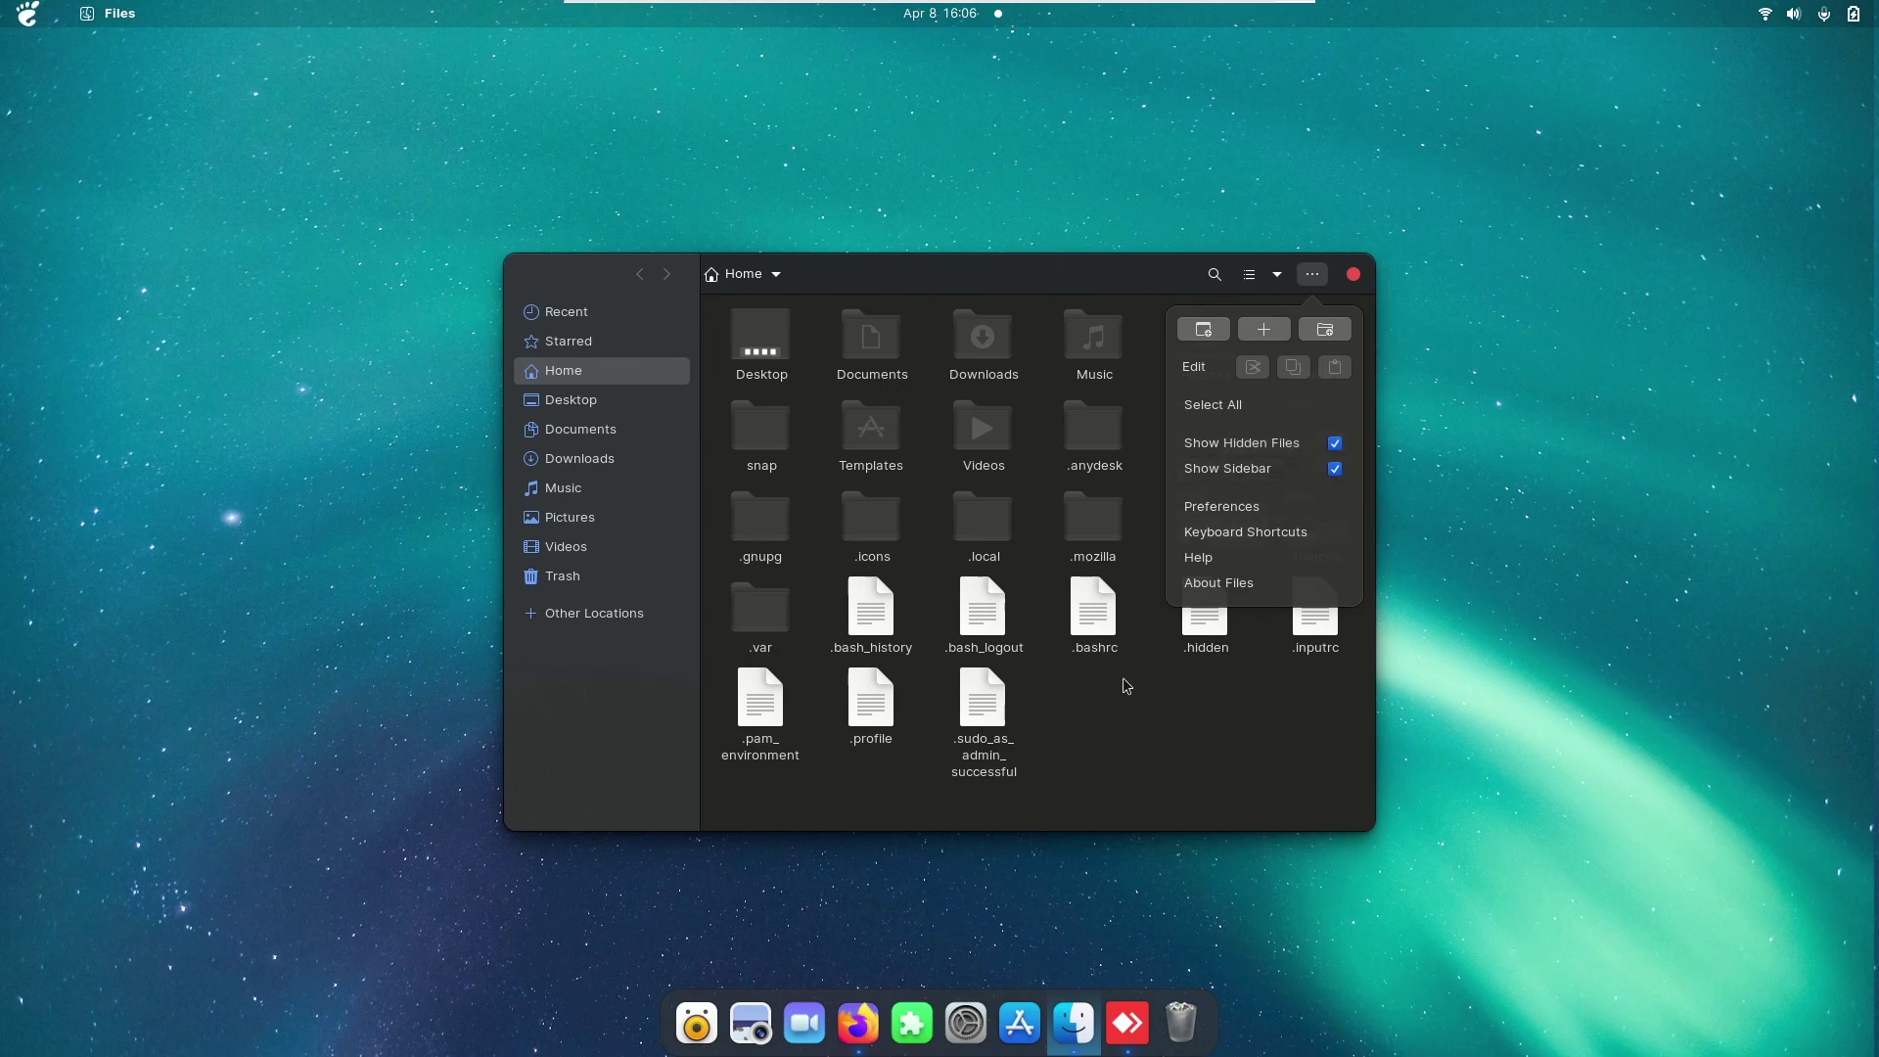
pyautogui.click(1165, 723)
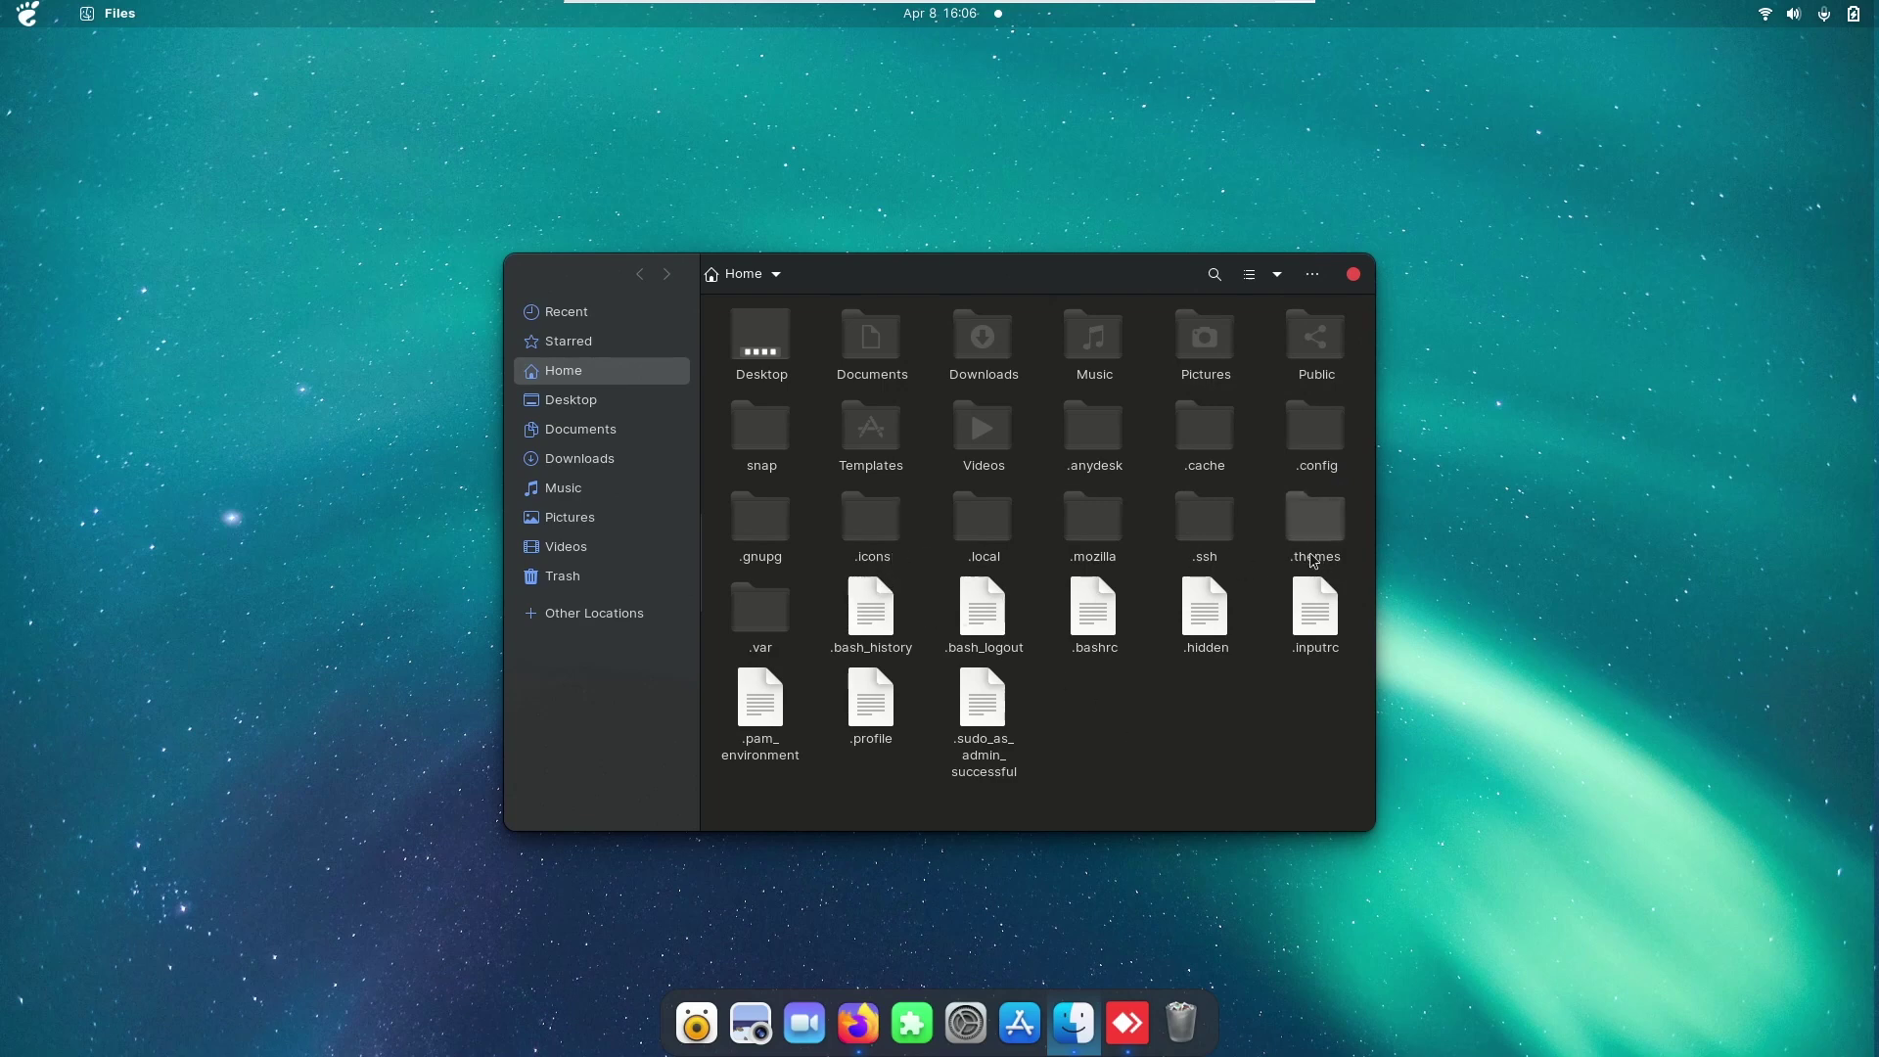
pyautogui.rightClick(1178, 725)
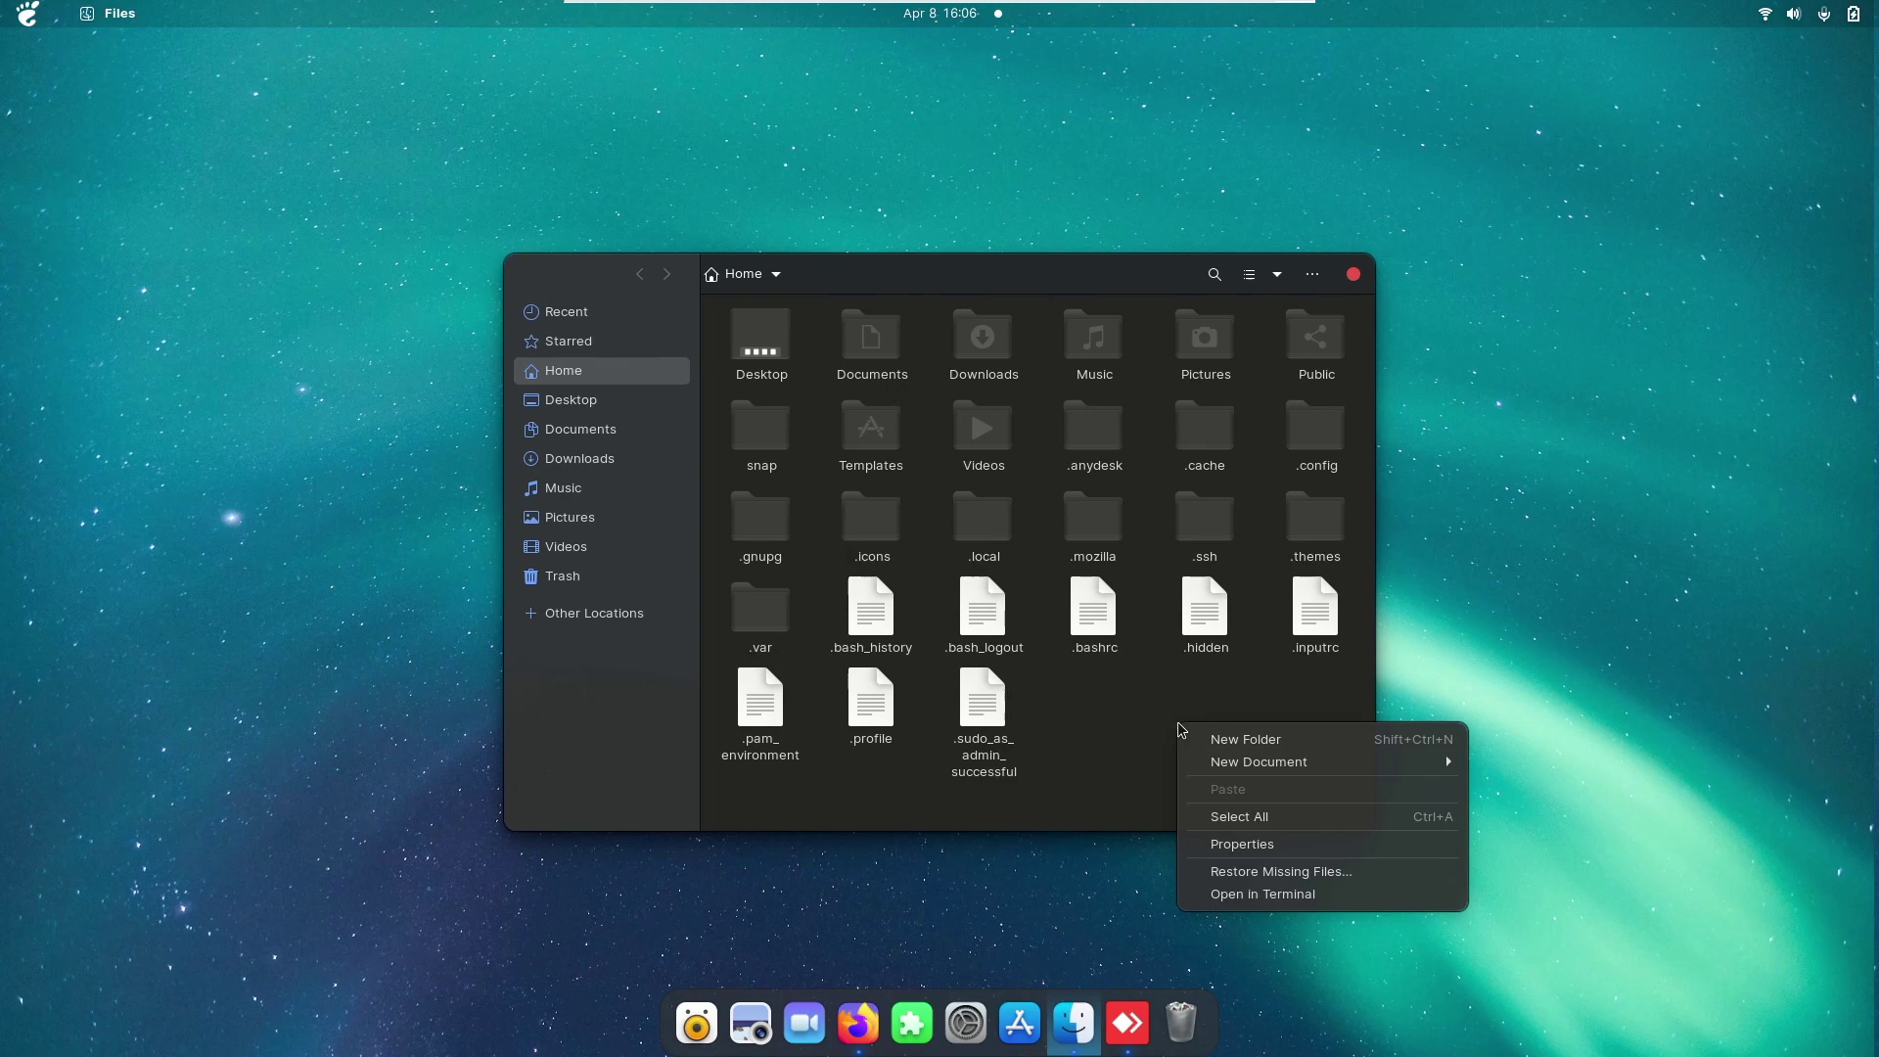
pyautogui.click(1234, 738)
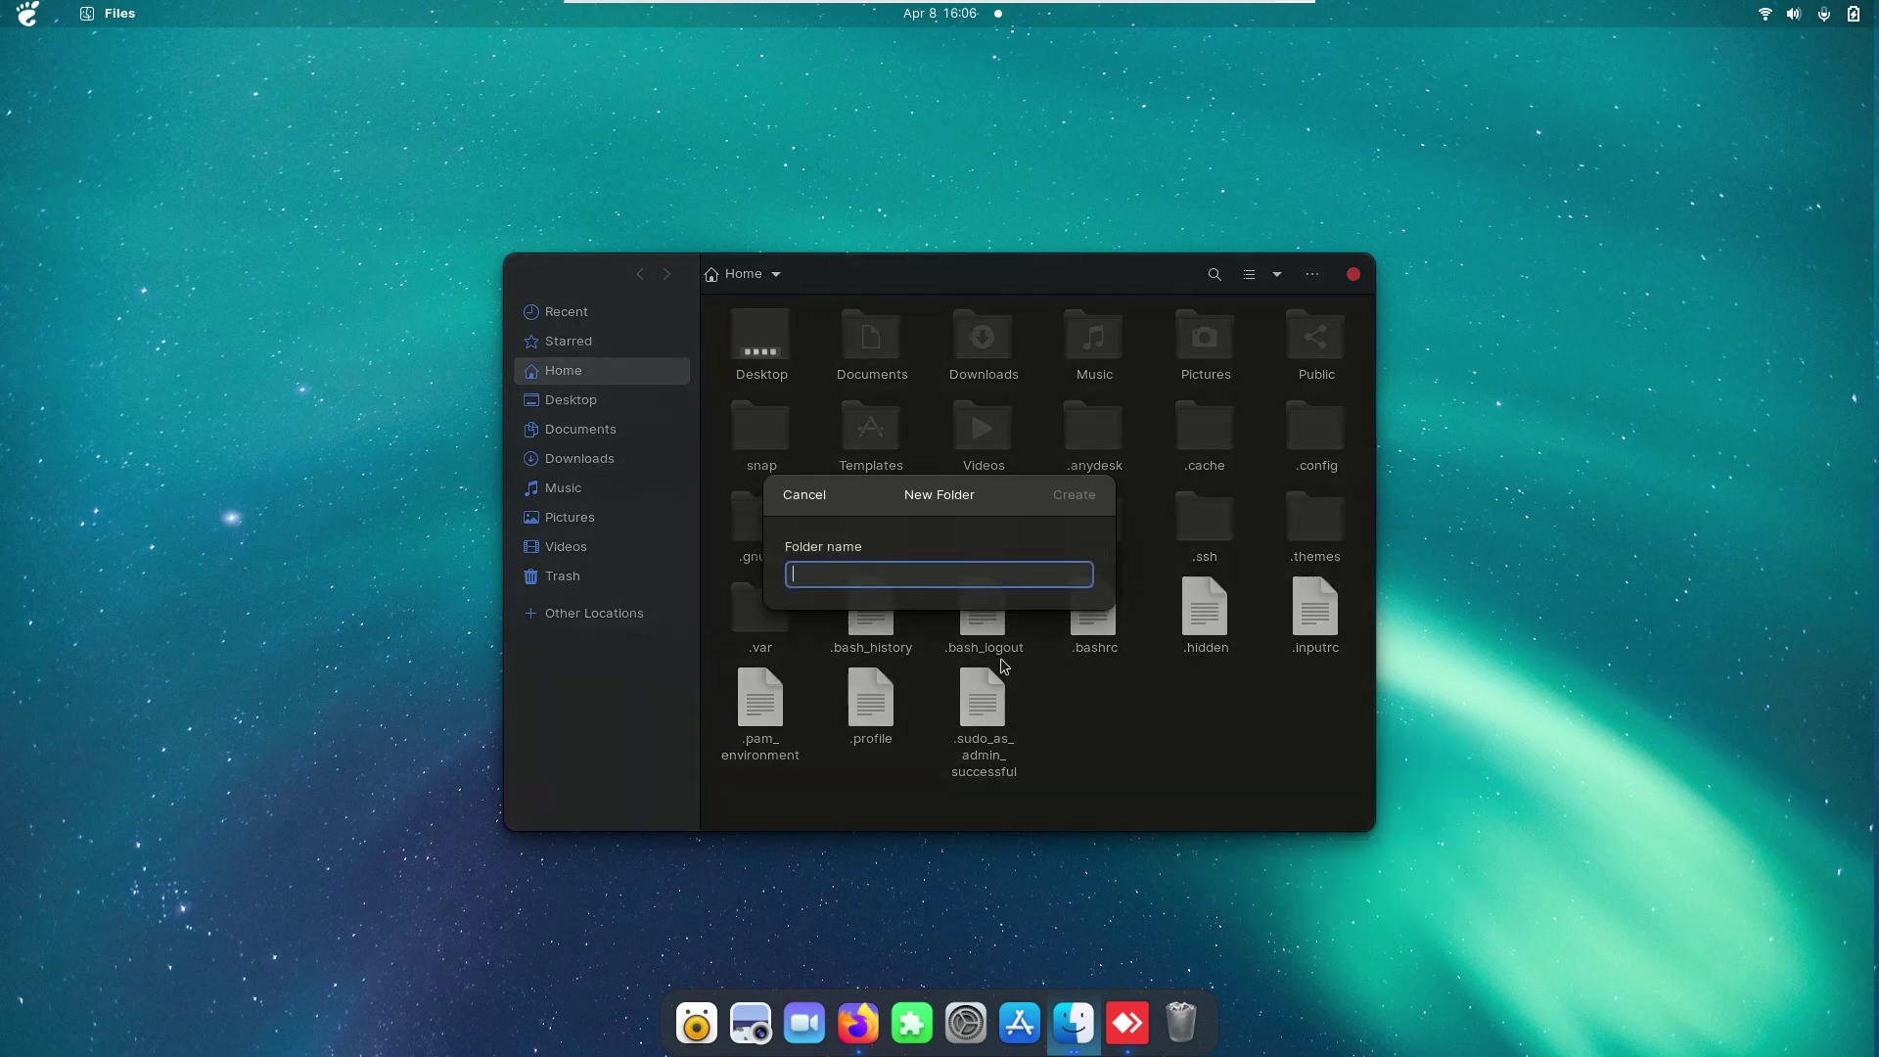
pyautogui.write('.')
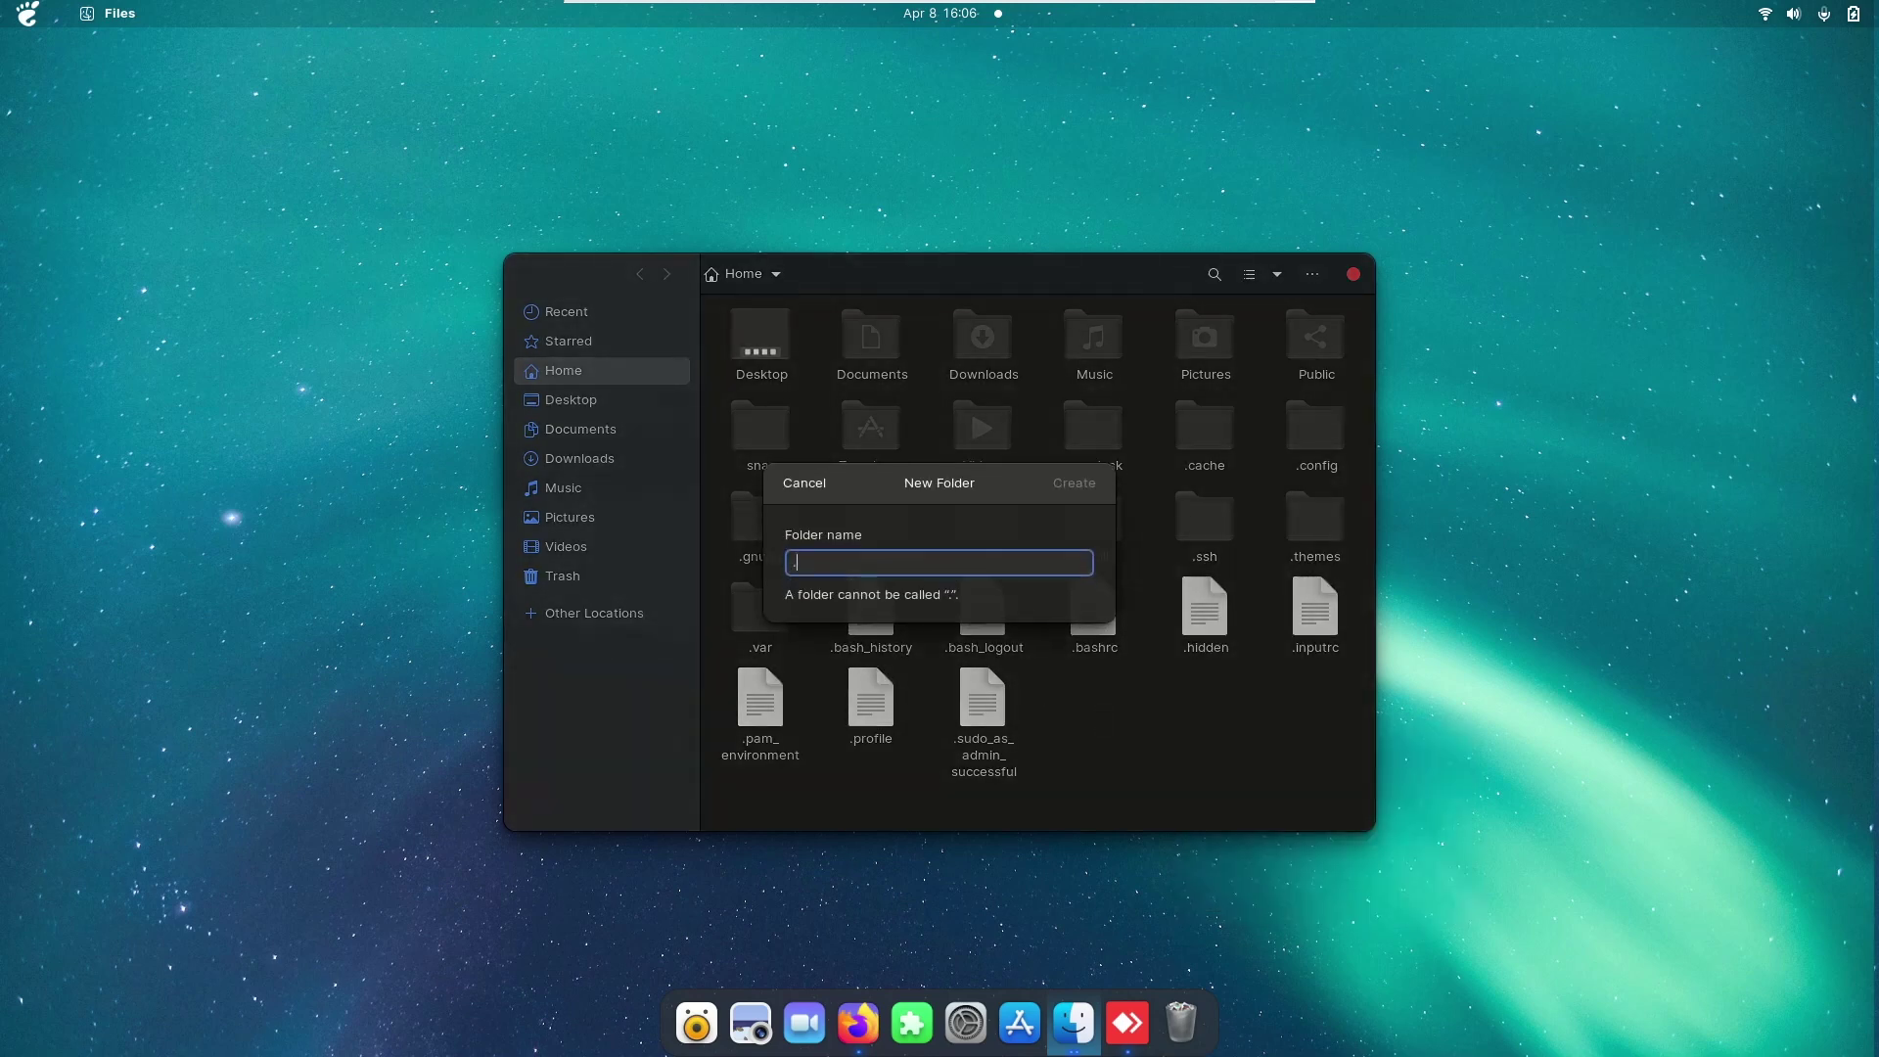
pyautogui.write('icon')
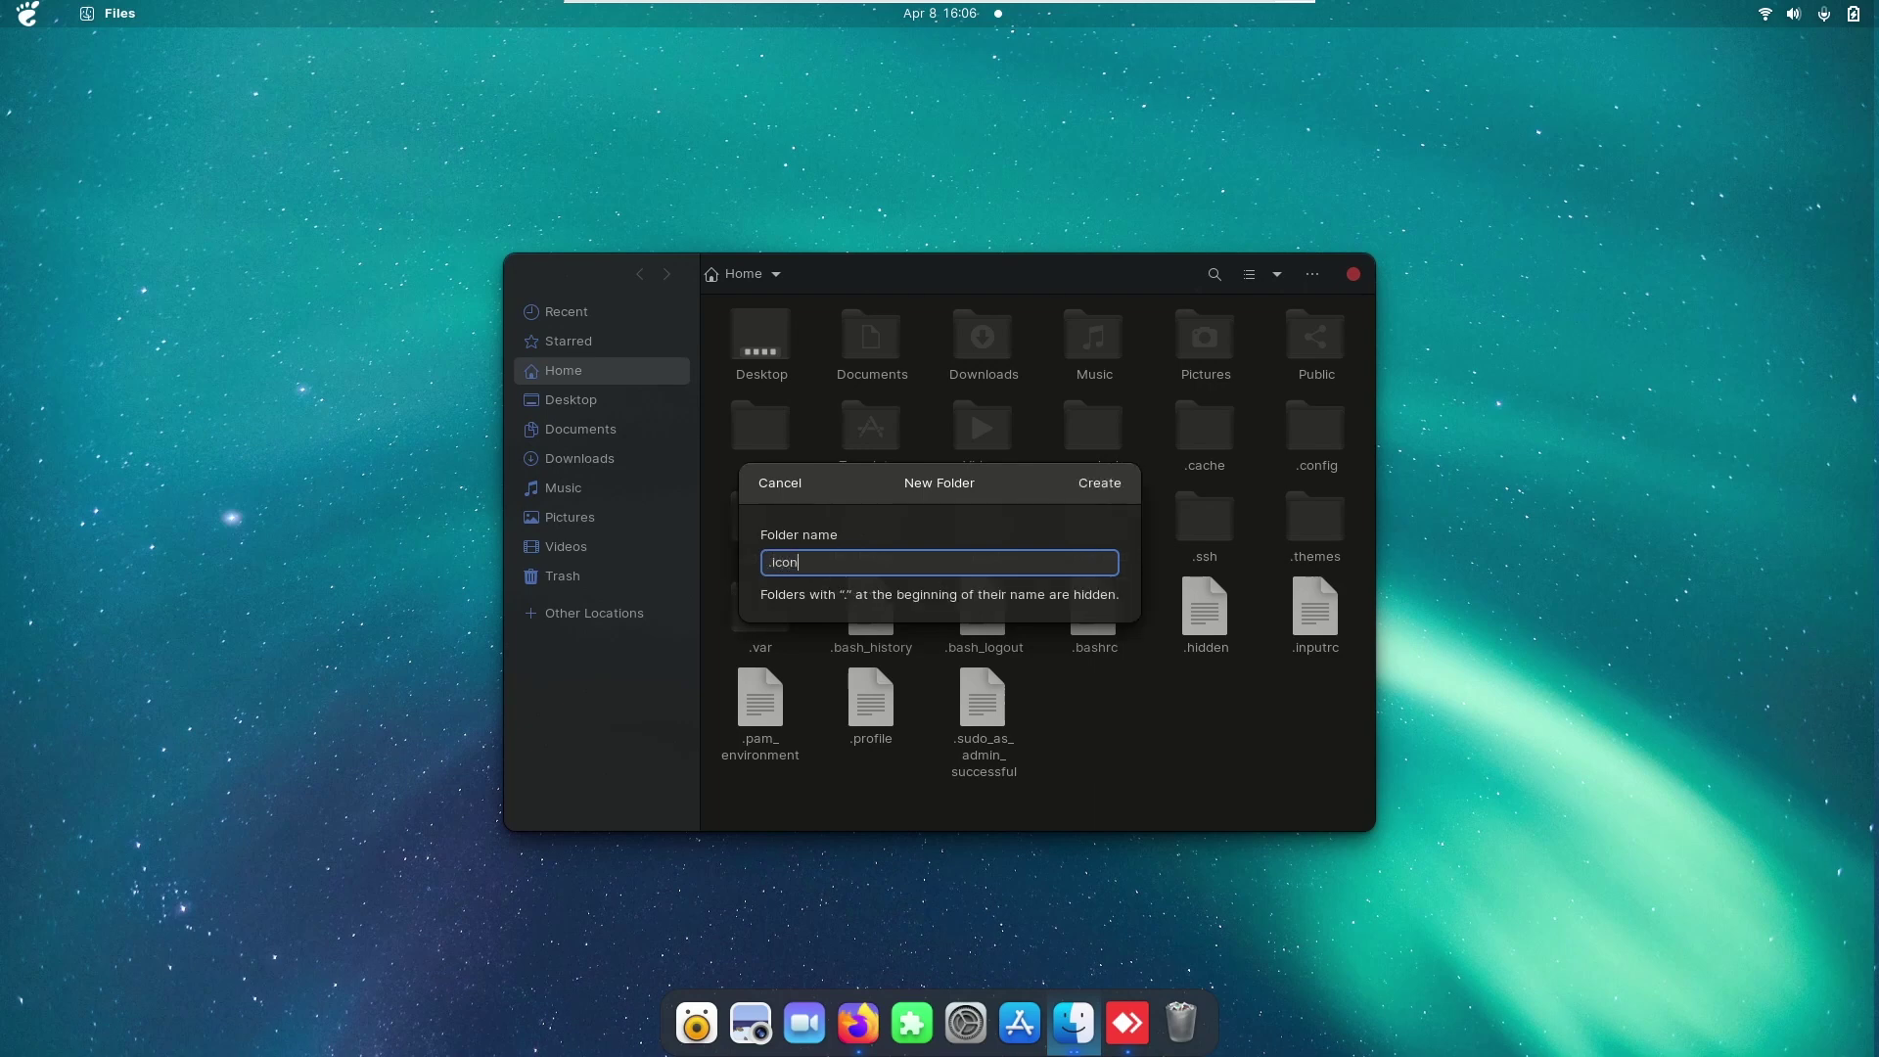
pyautogui.write('s')
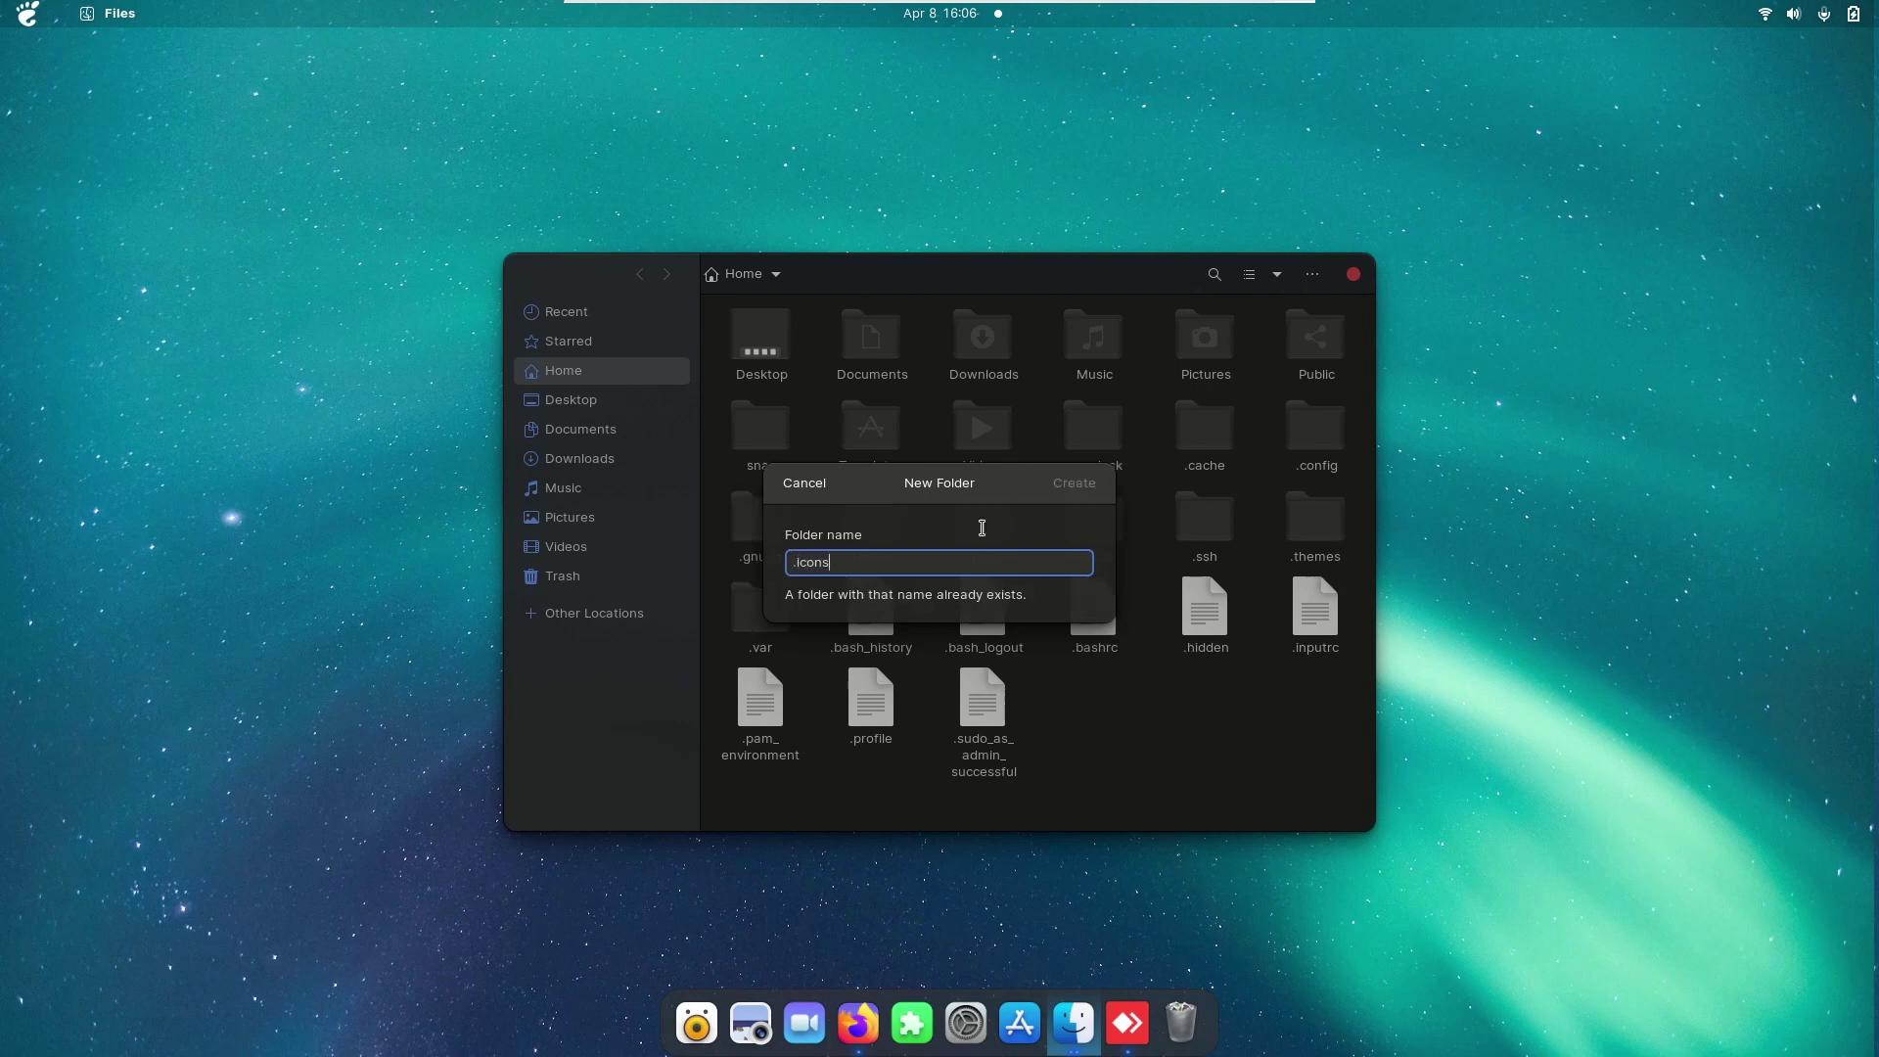
pyautogui.click(805, 483)
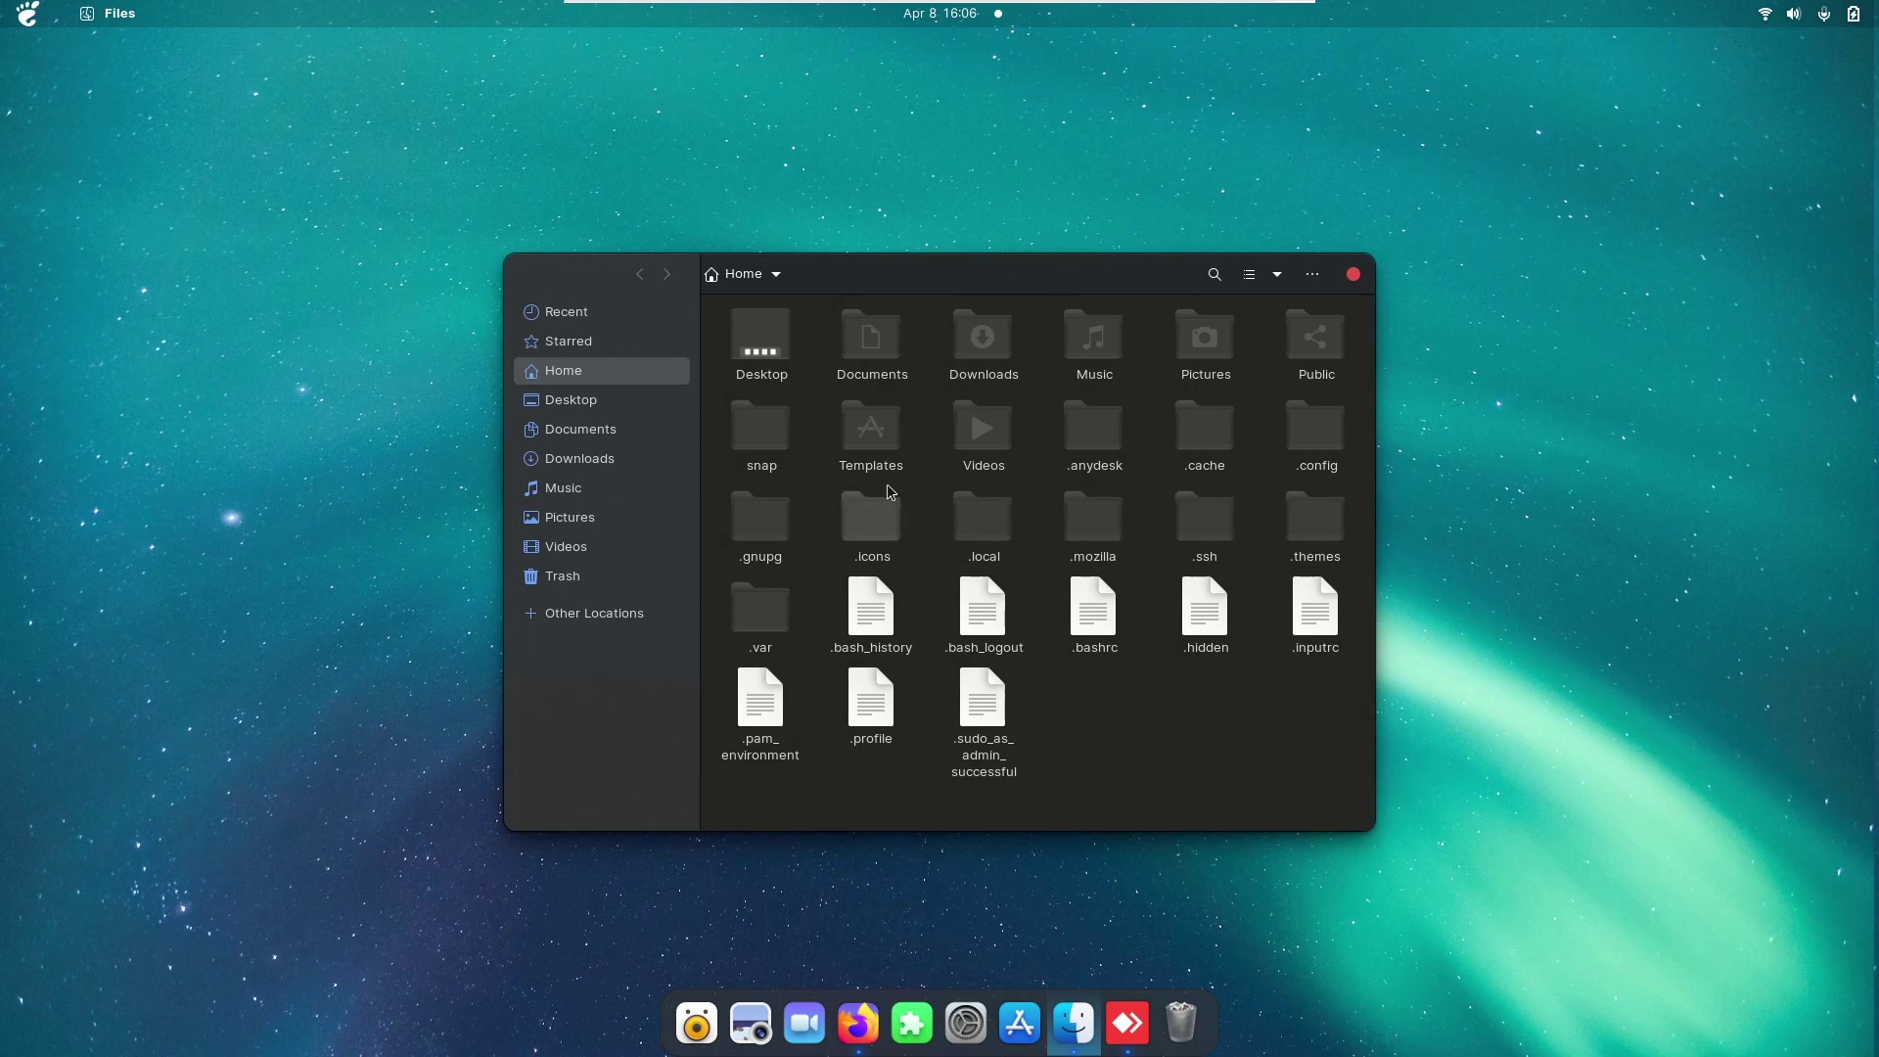
pyautogui.click(881, 528)
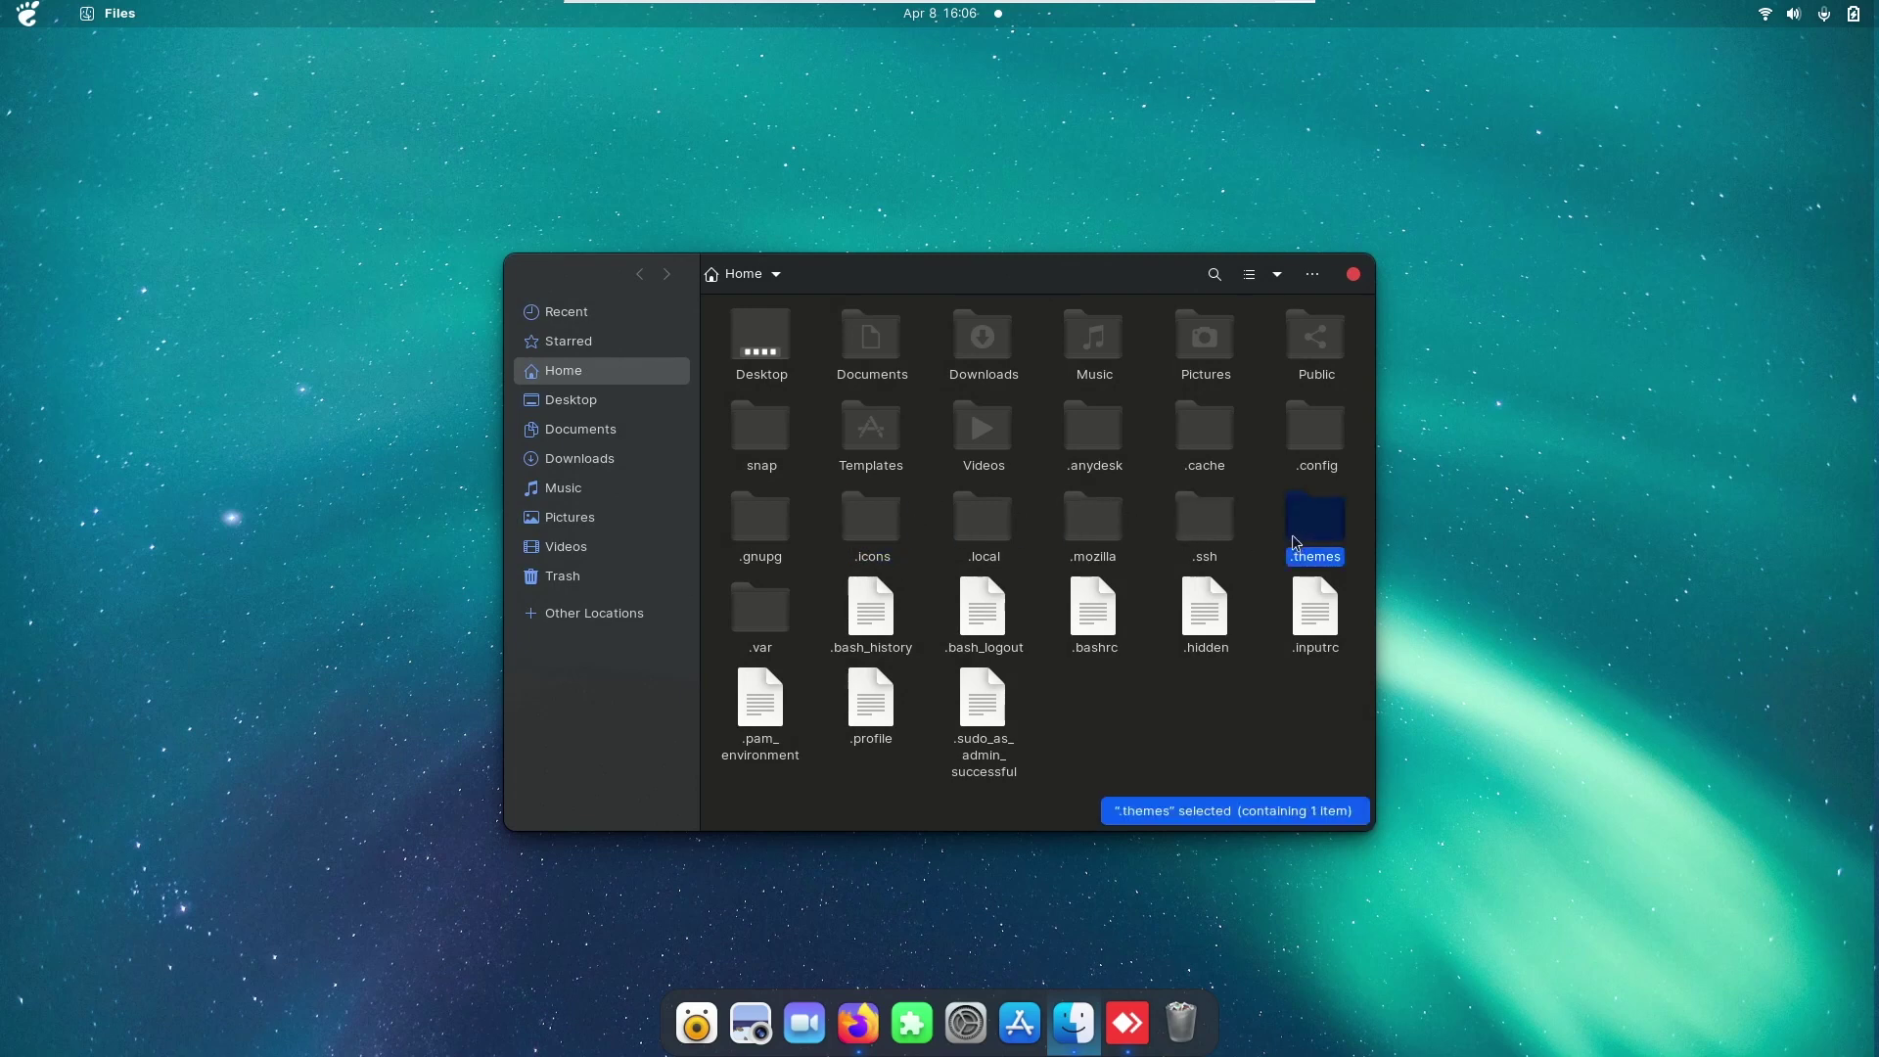
pyautogui.click(1316, 739)
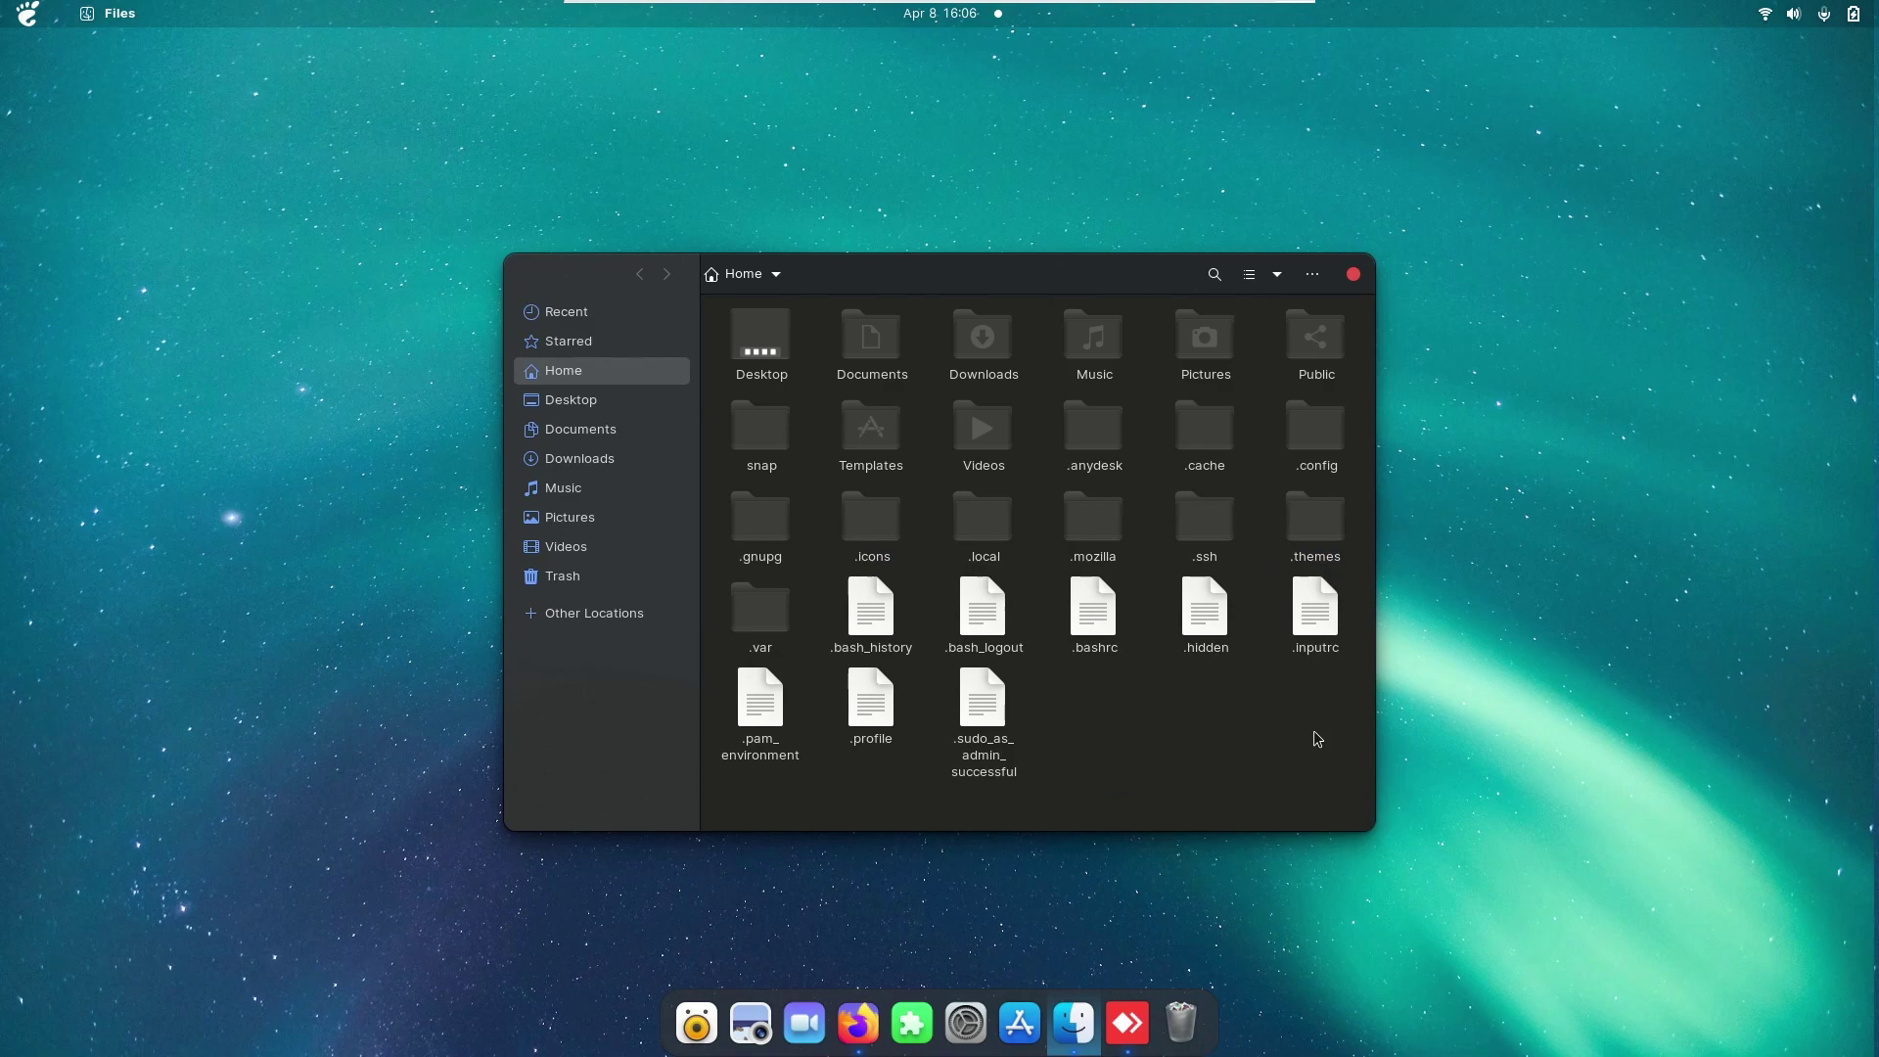
pyautogui.click(1017, 1014)
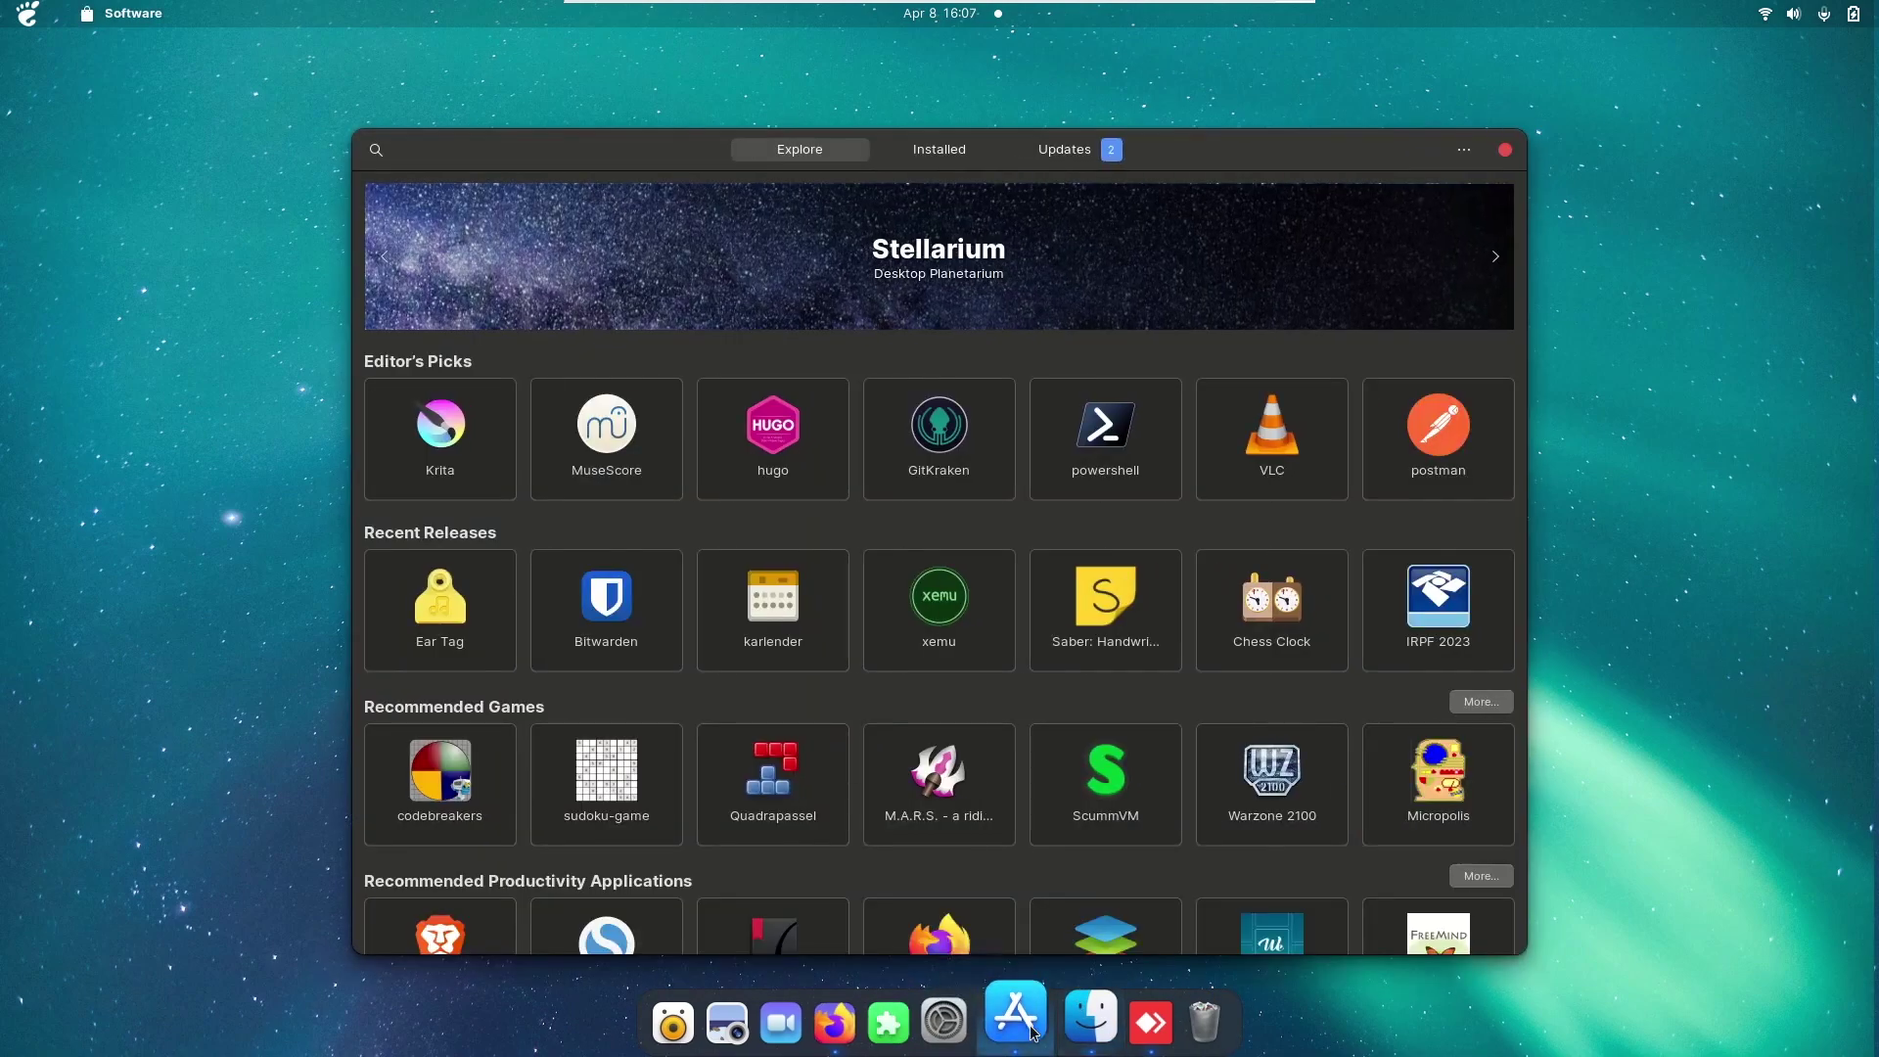
pyautogui.click(378, 153)
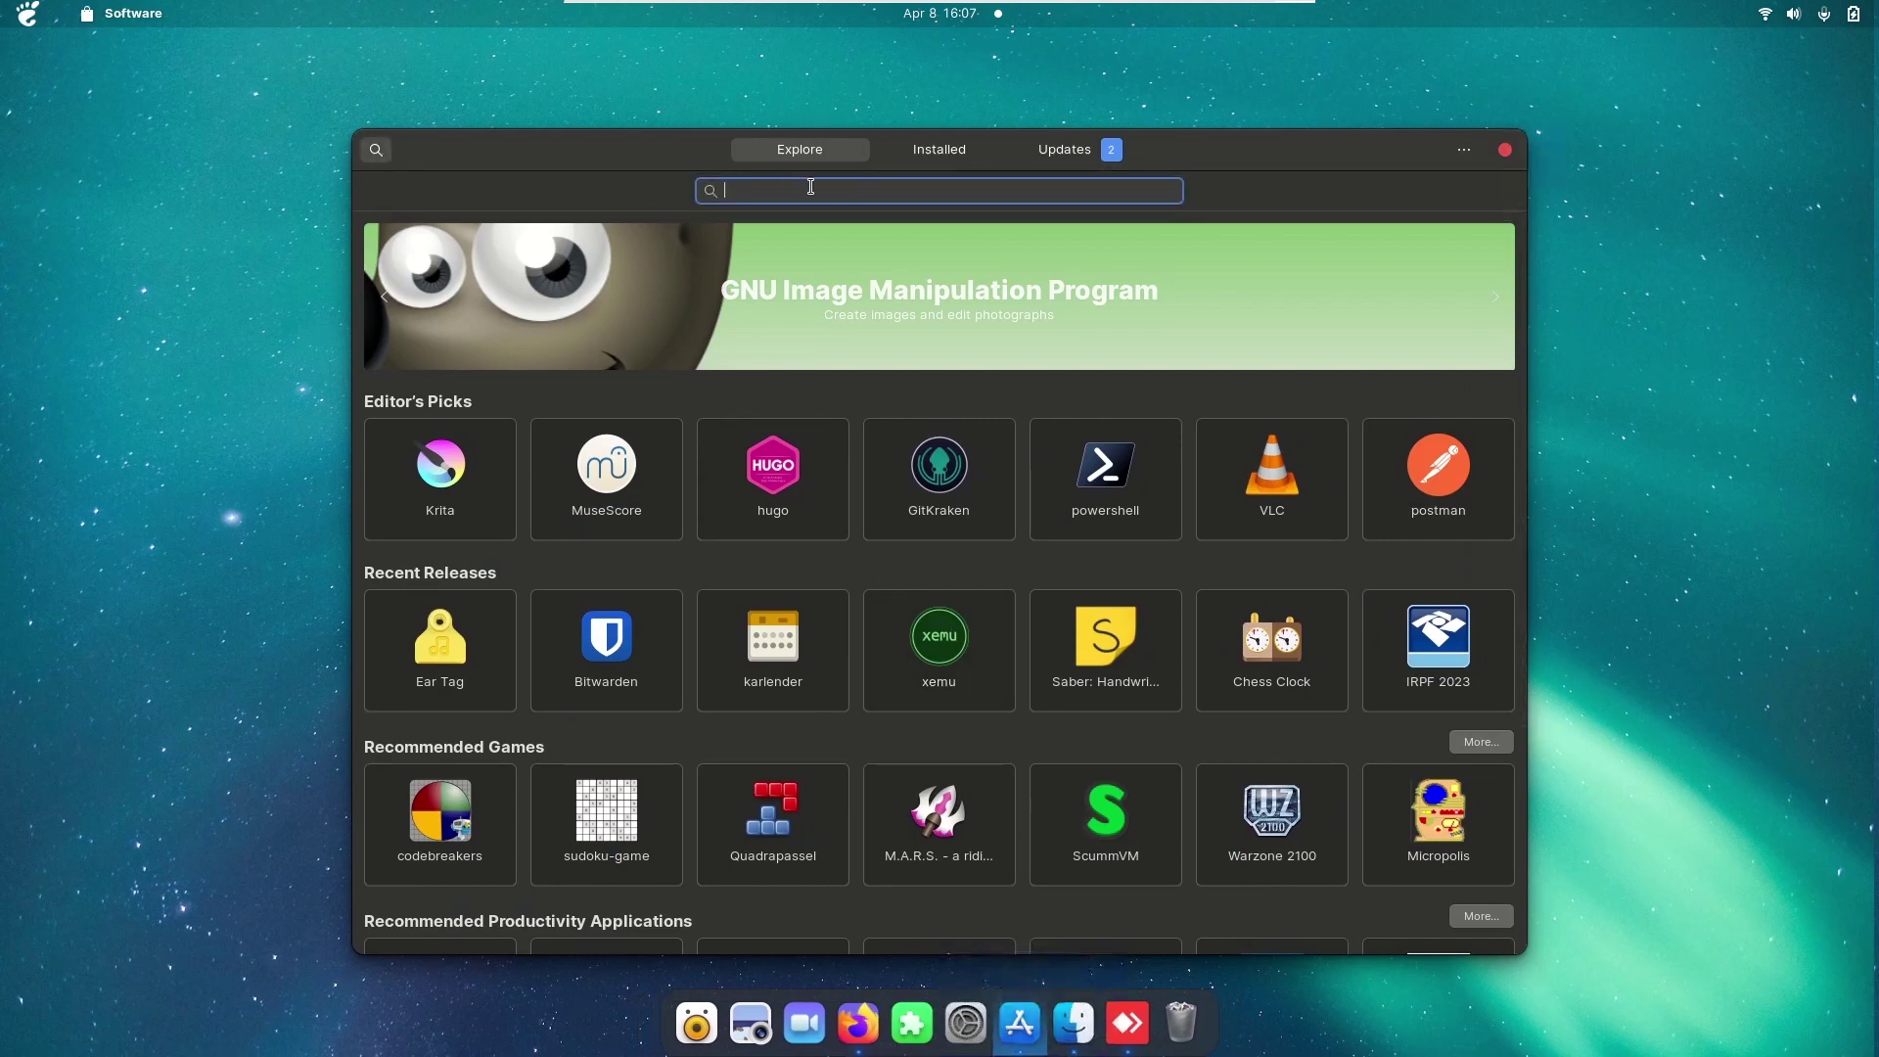
pyautogui.write('tweaks')
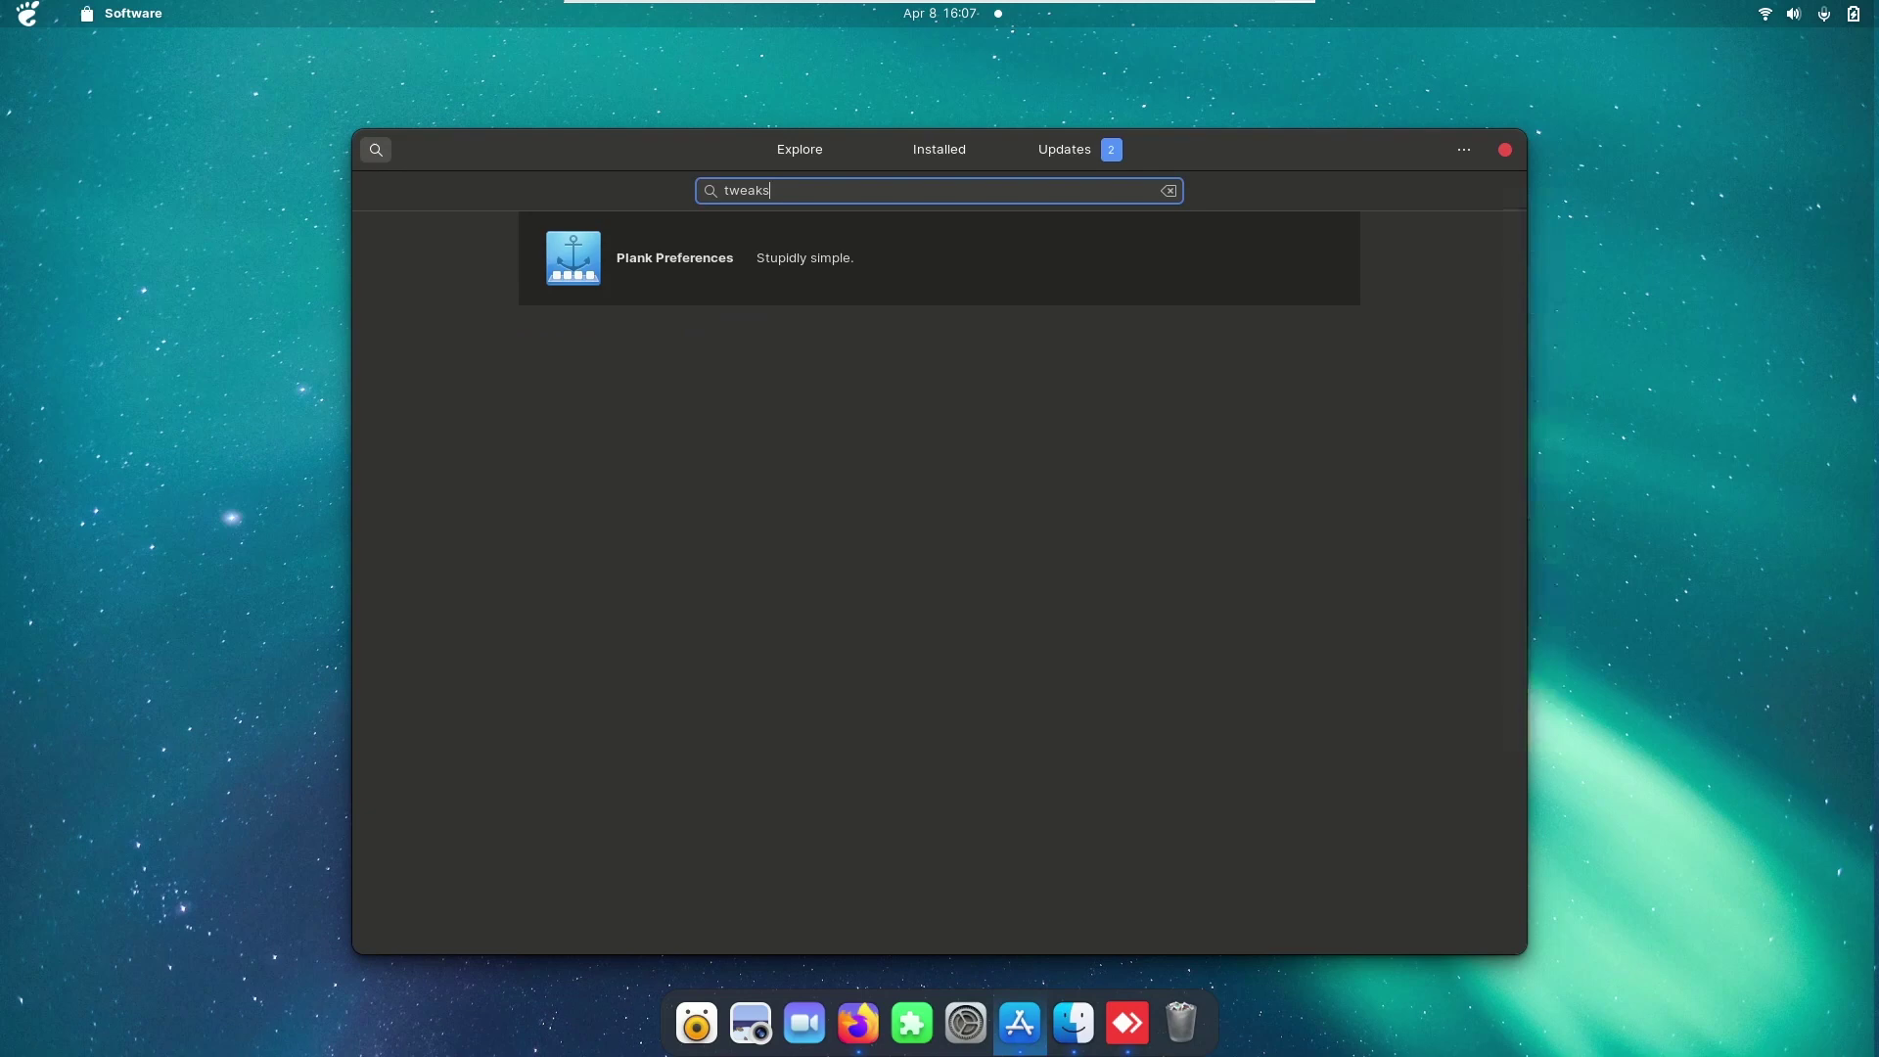
pyautogui.click(939, 275)
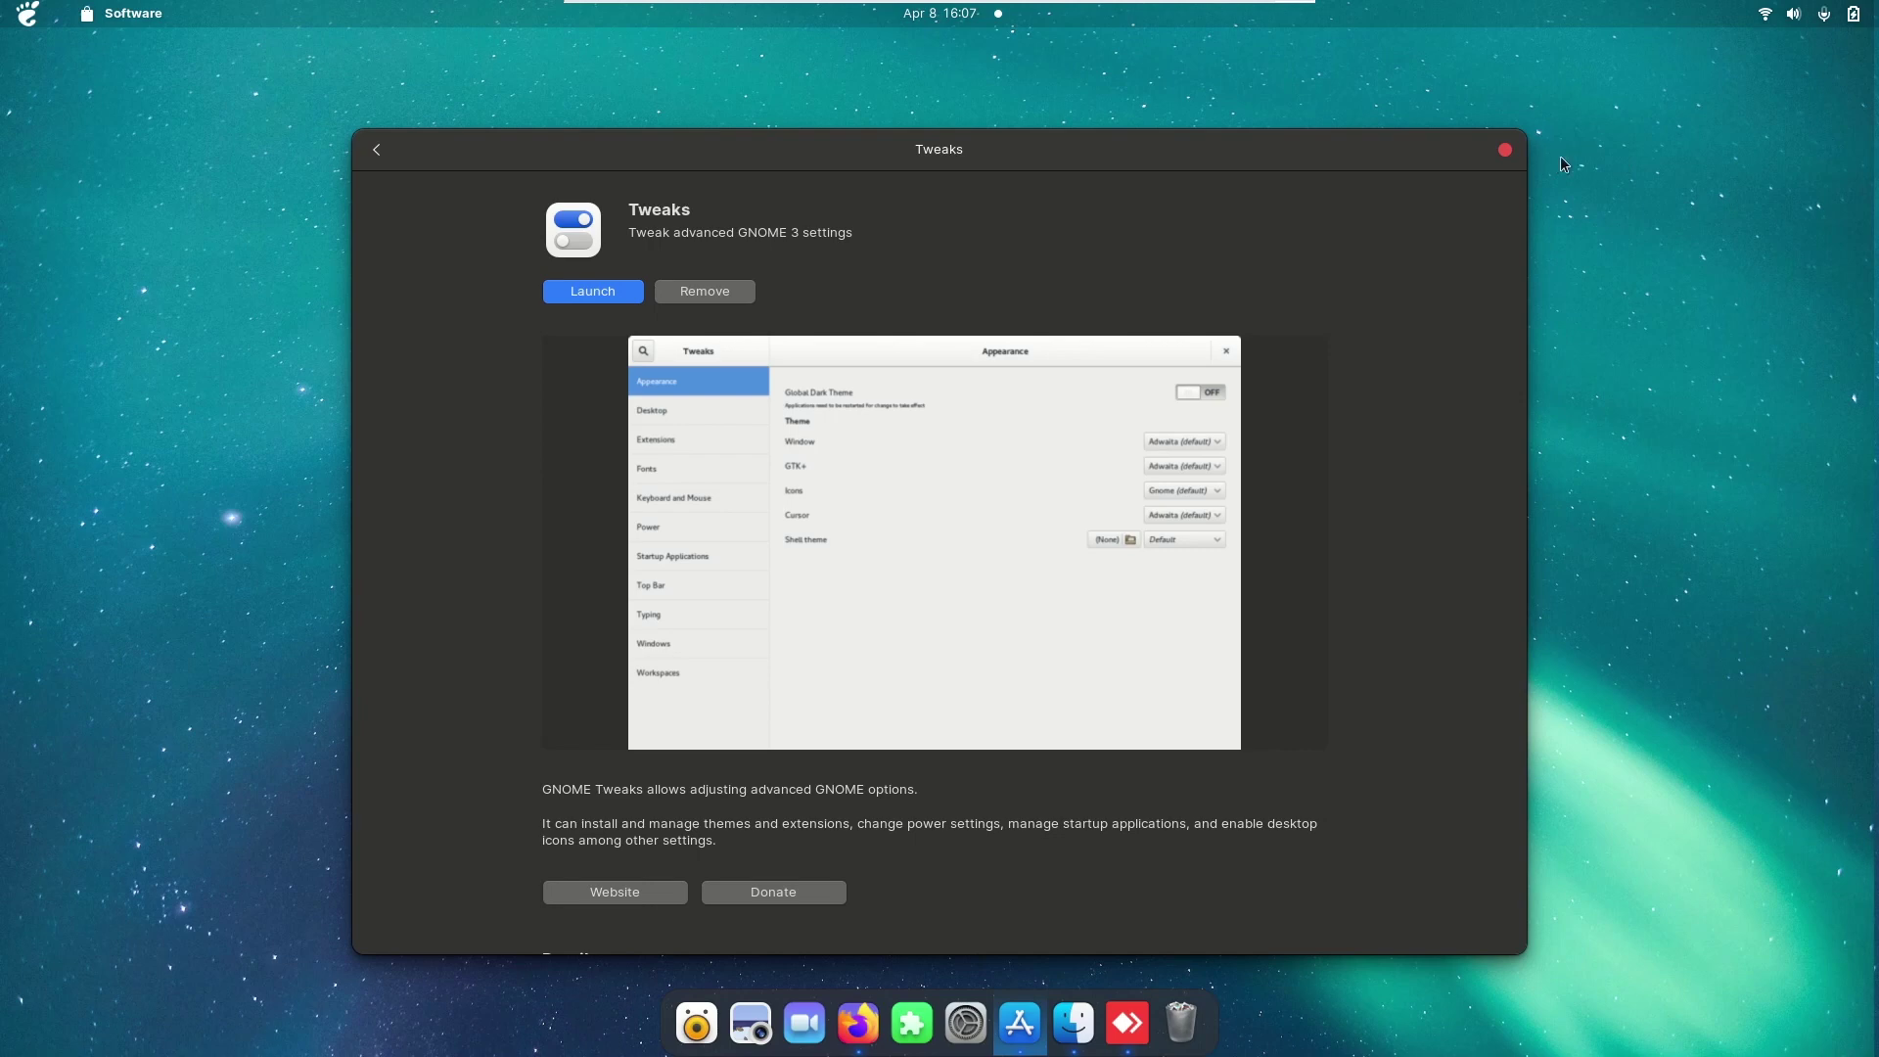
pyautogui.click(1508, 152)
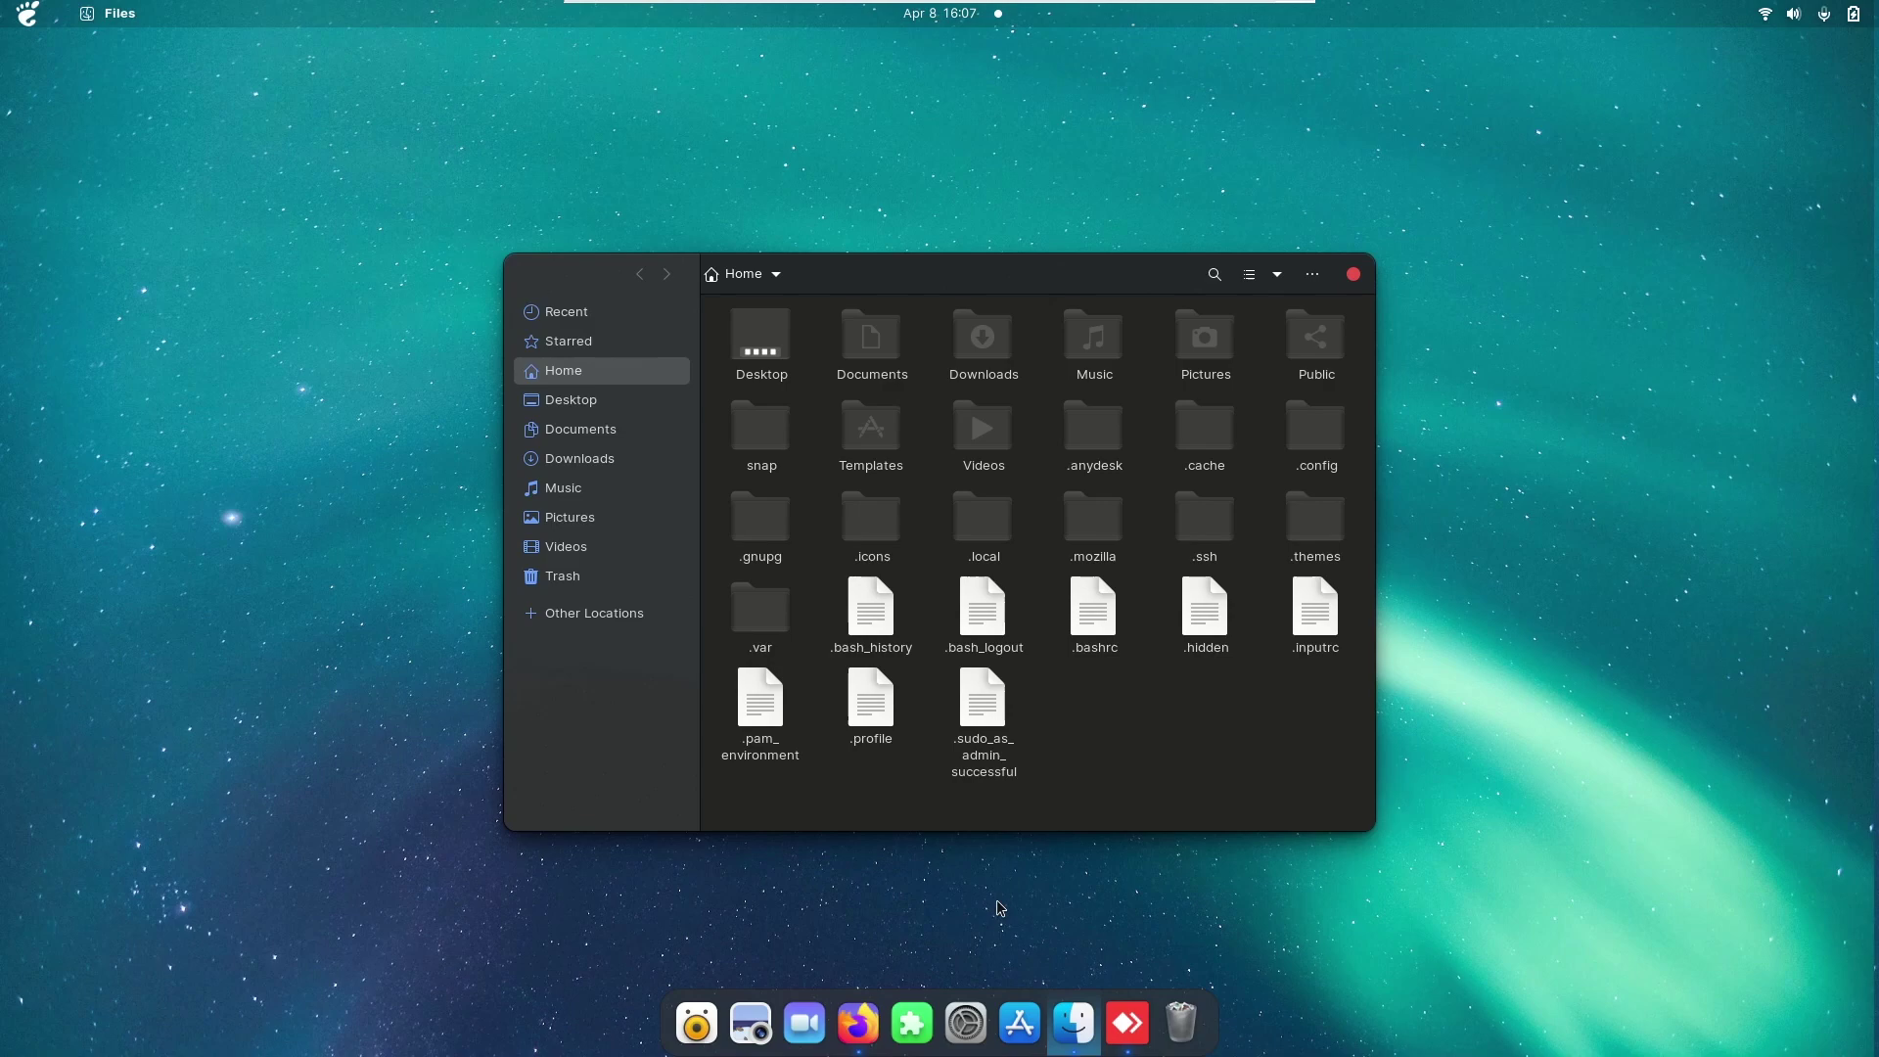
# Step: Launch and maximize Firefox, search gnome-look.org for 'windows' and open windows-eleven
pyautogui.click(859, 1017)
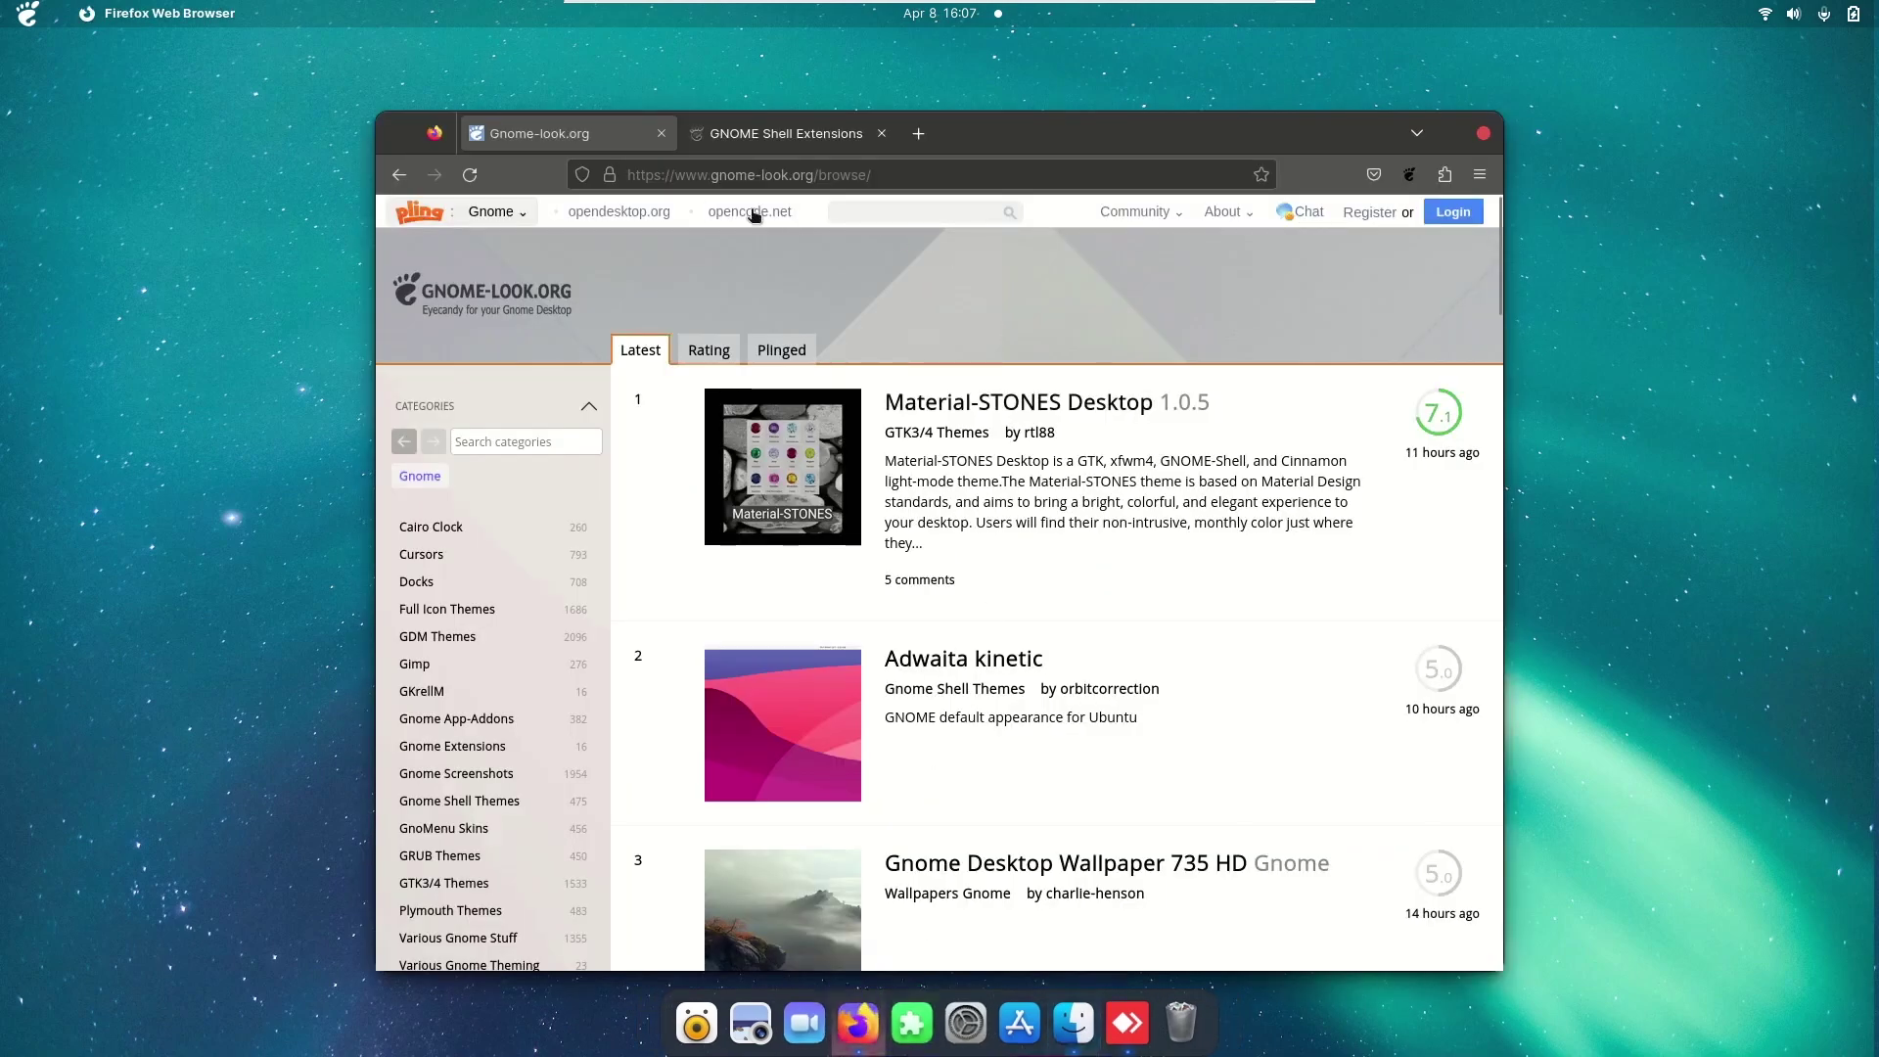
pyautogui.doubleClick(1006, 148)
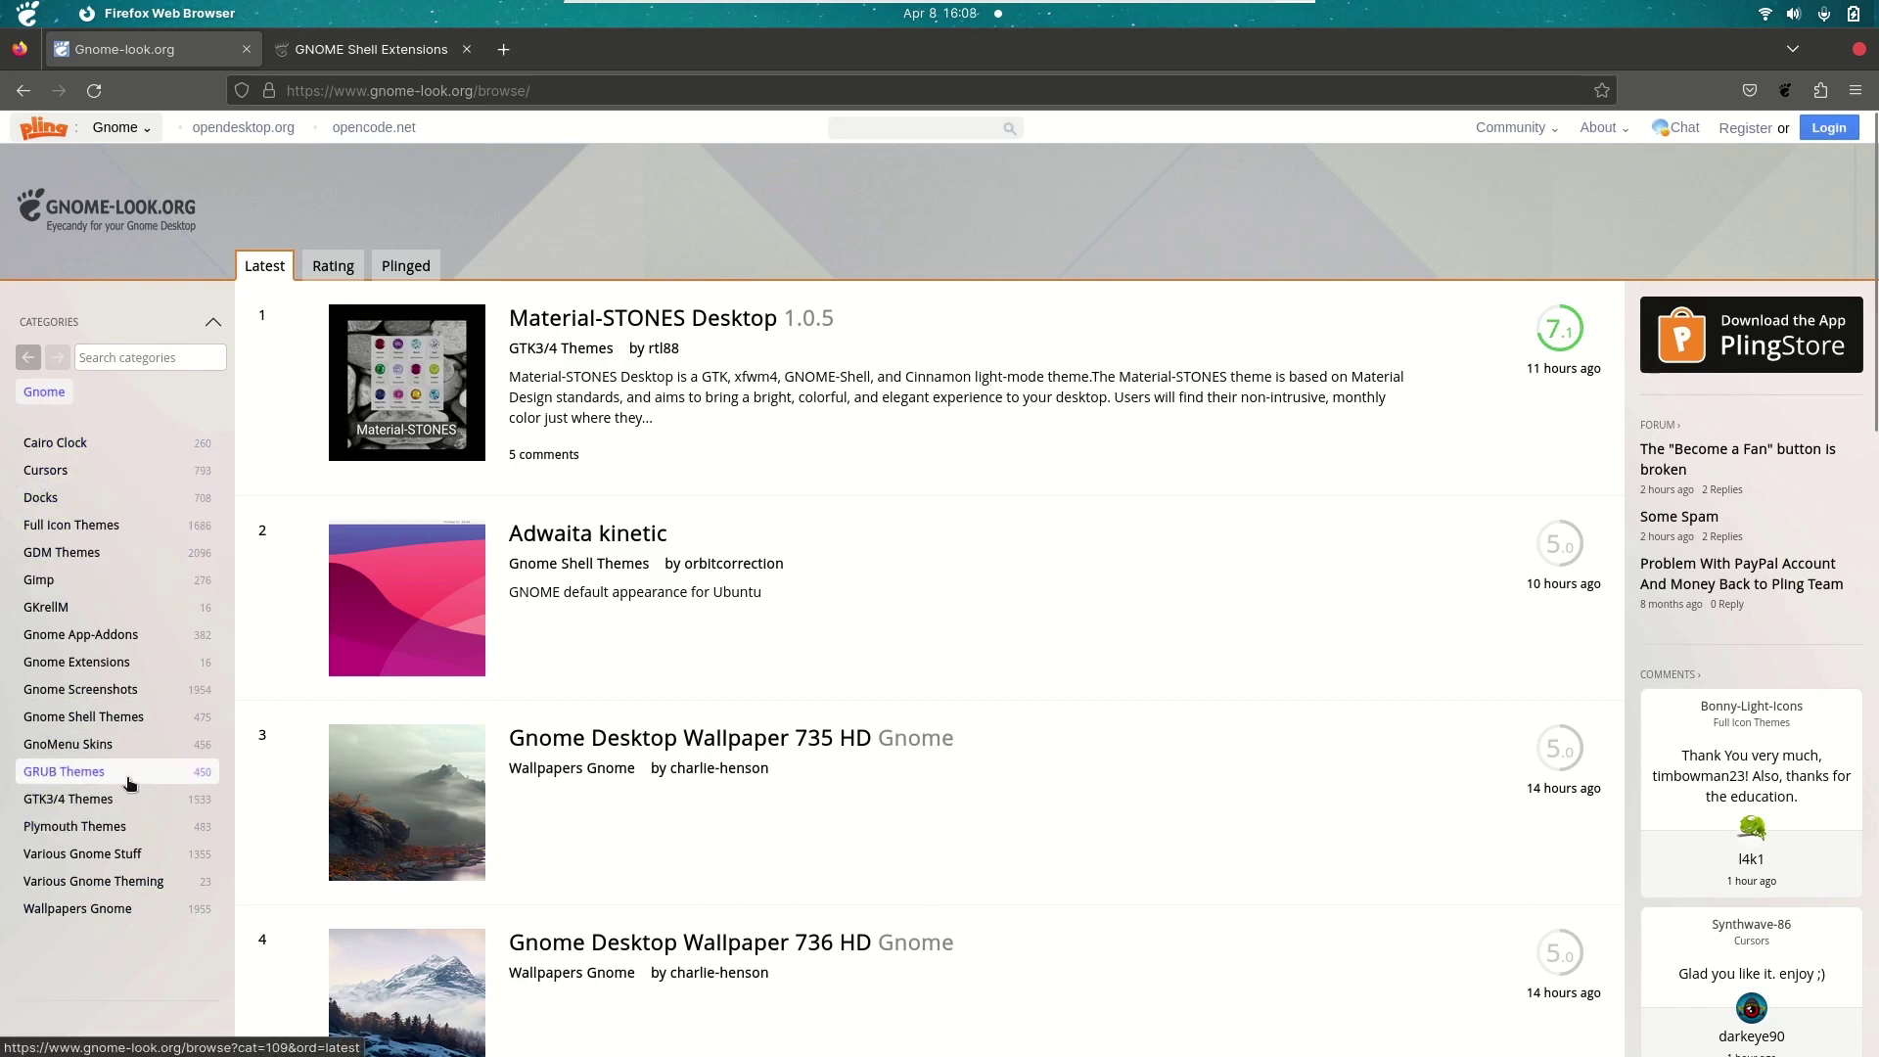
pyautogui.click(882, 126)
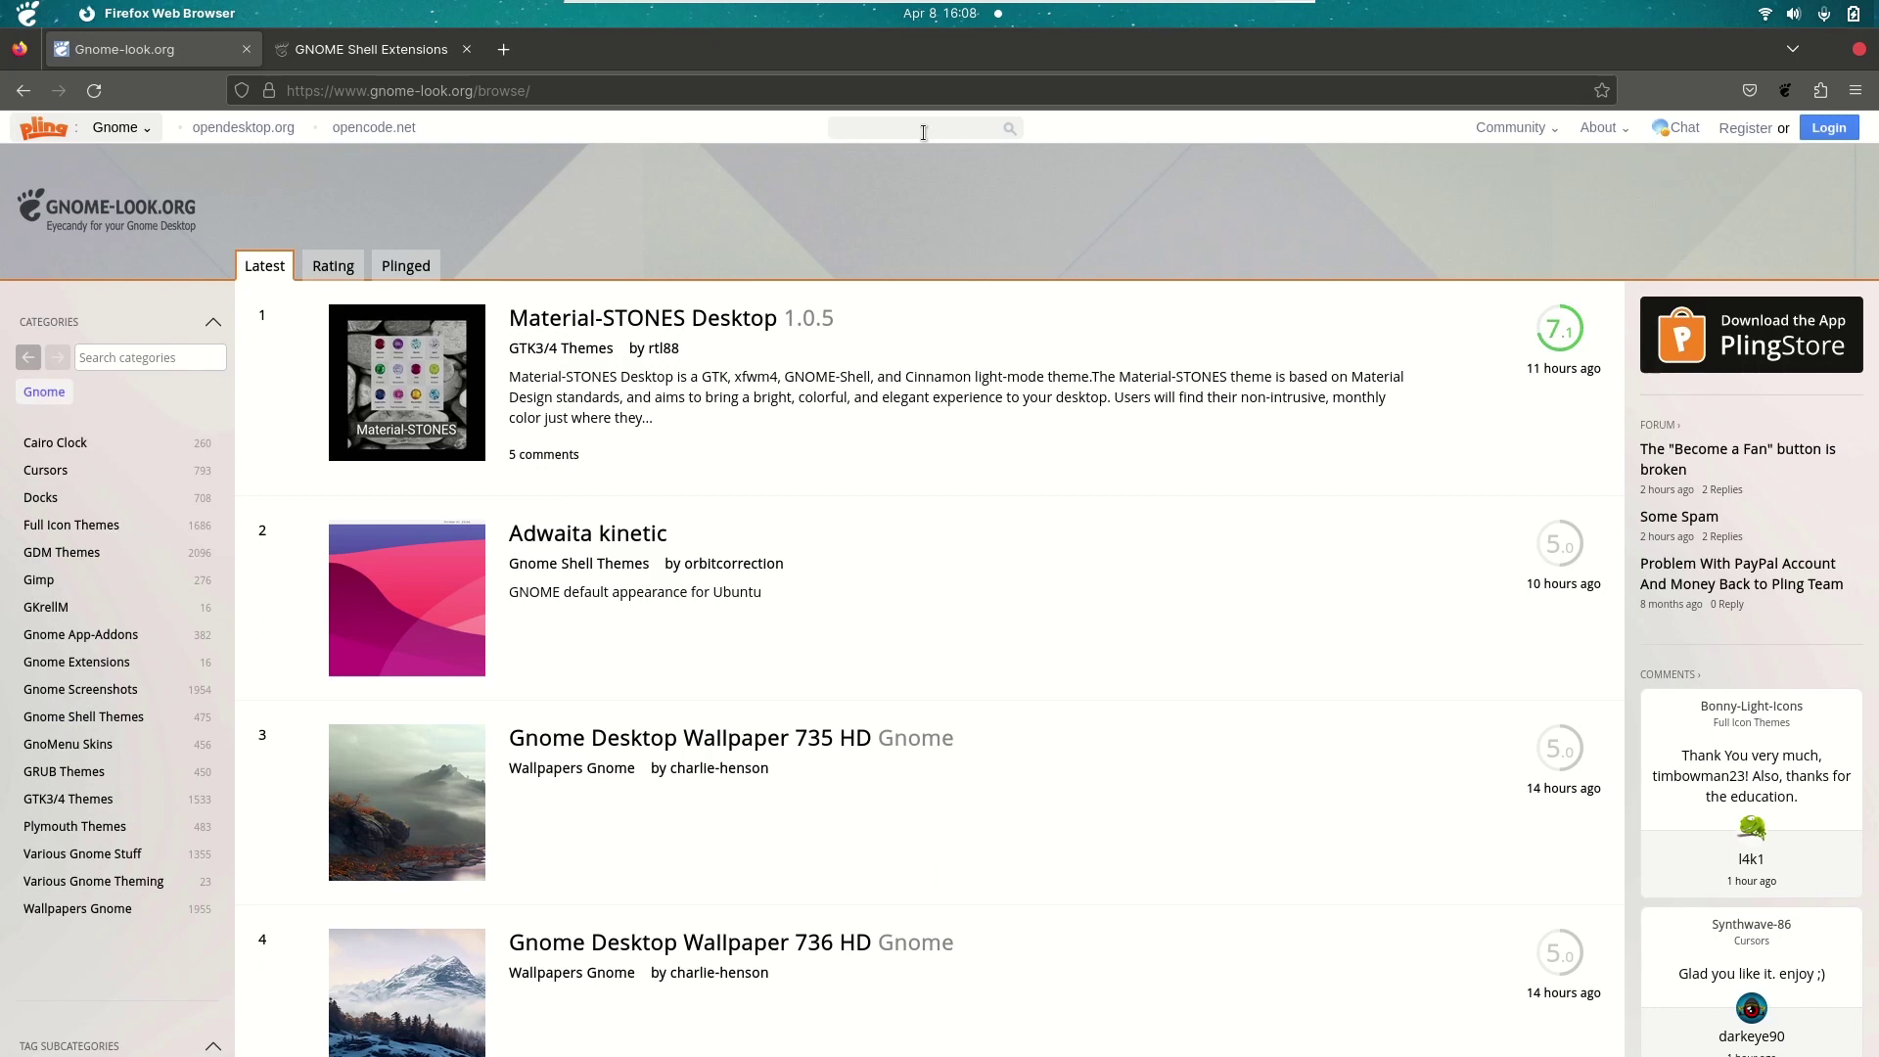
pyautogui.write('wi')
pyautogui.write('ndows')
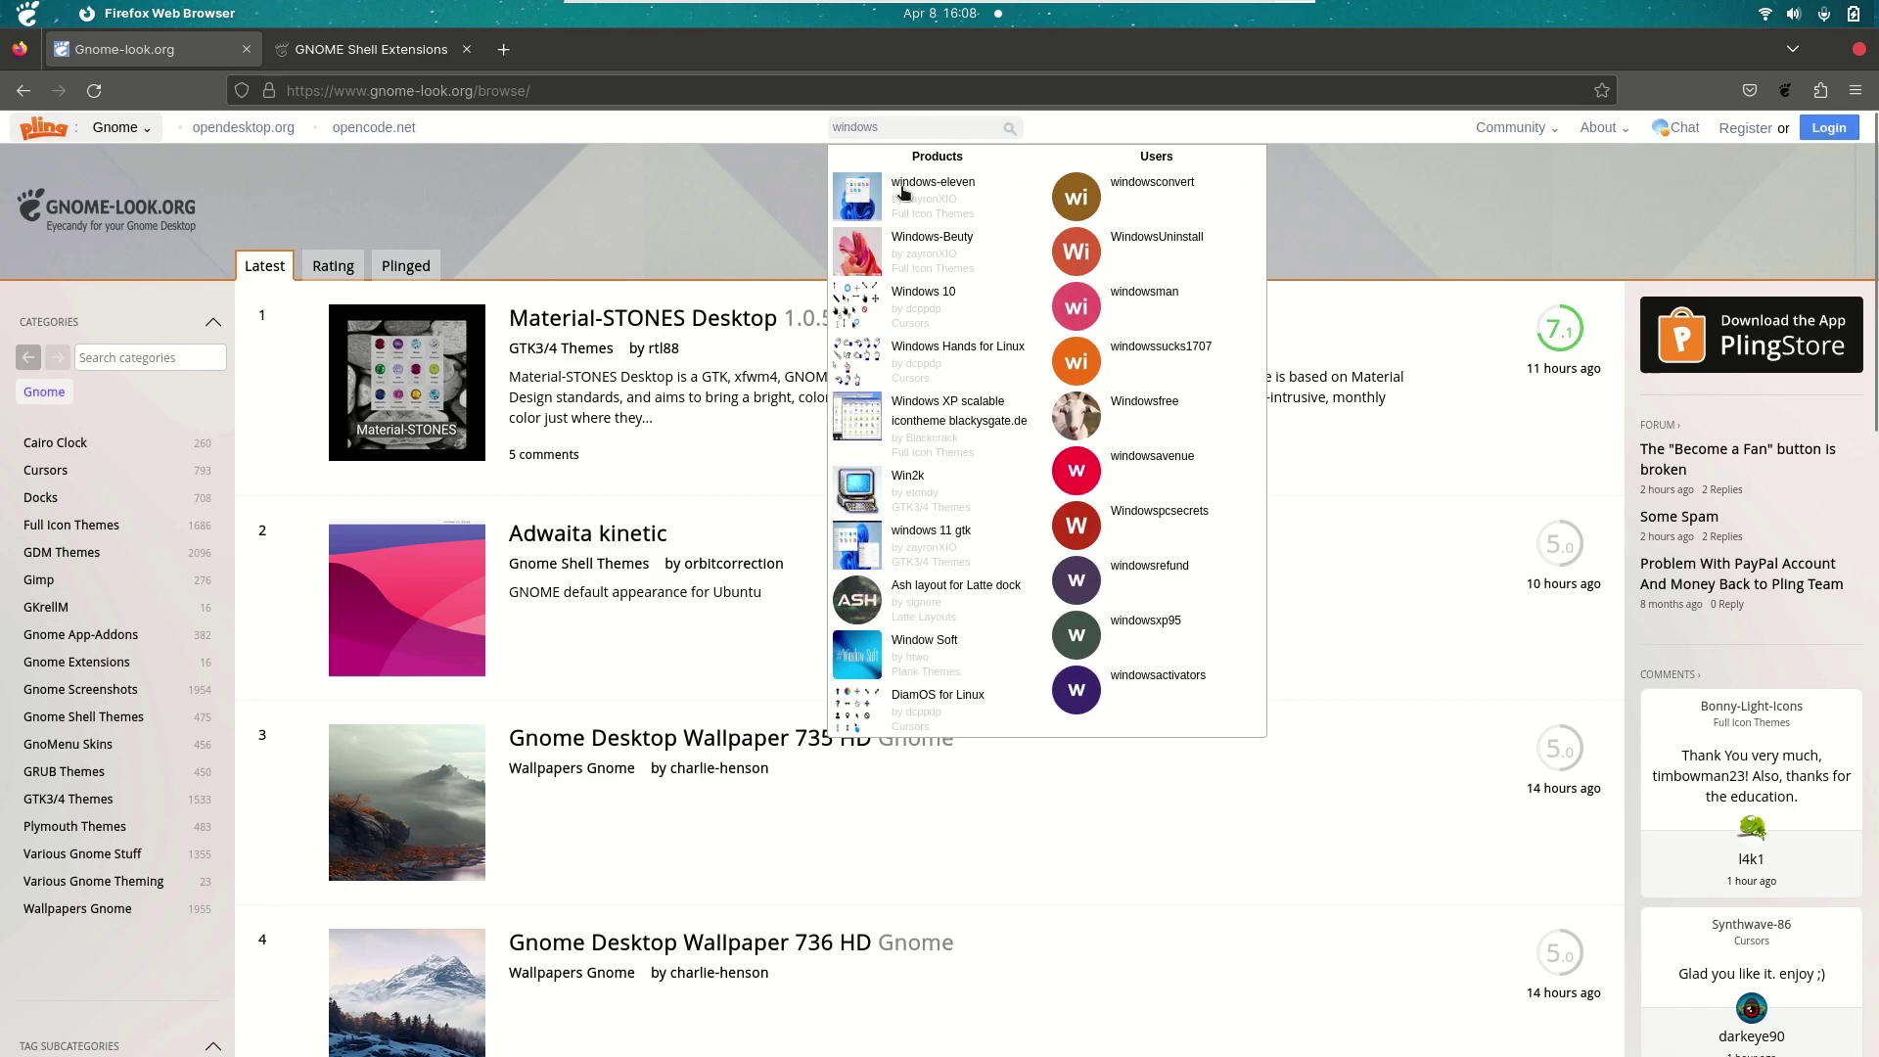
pyautogui.click(931, 200)
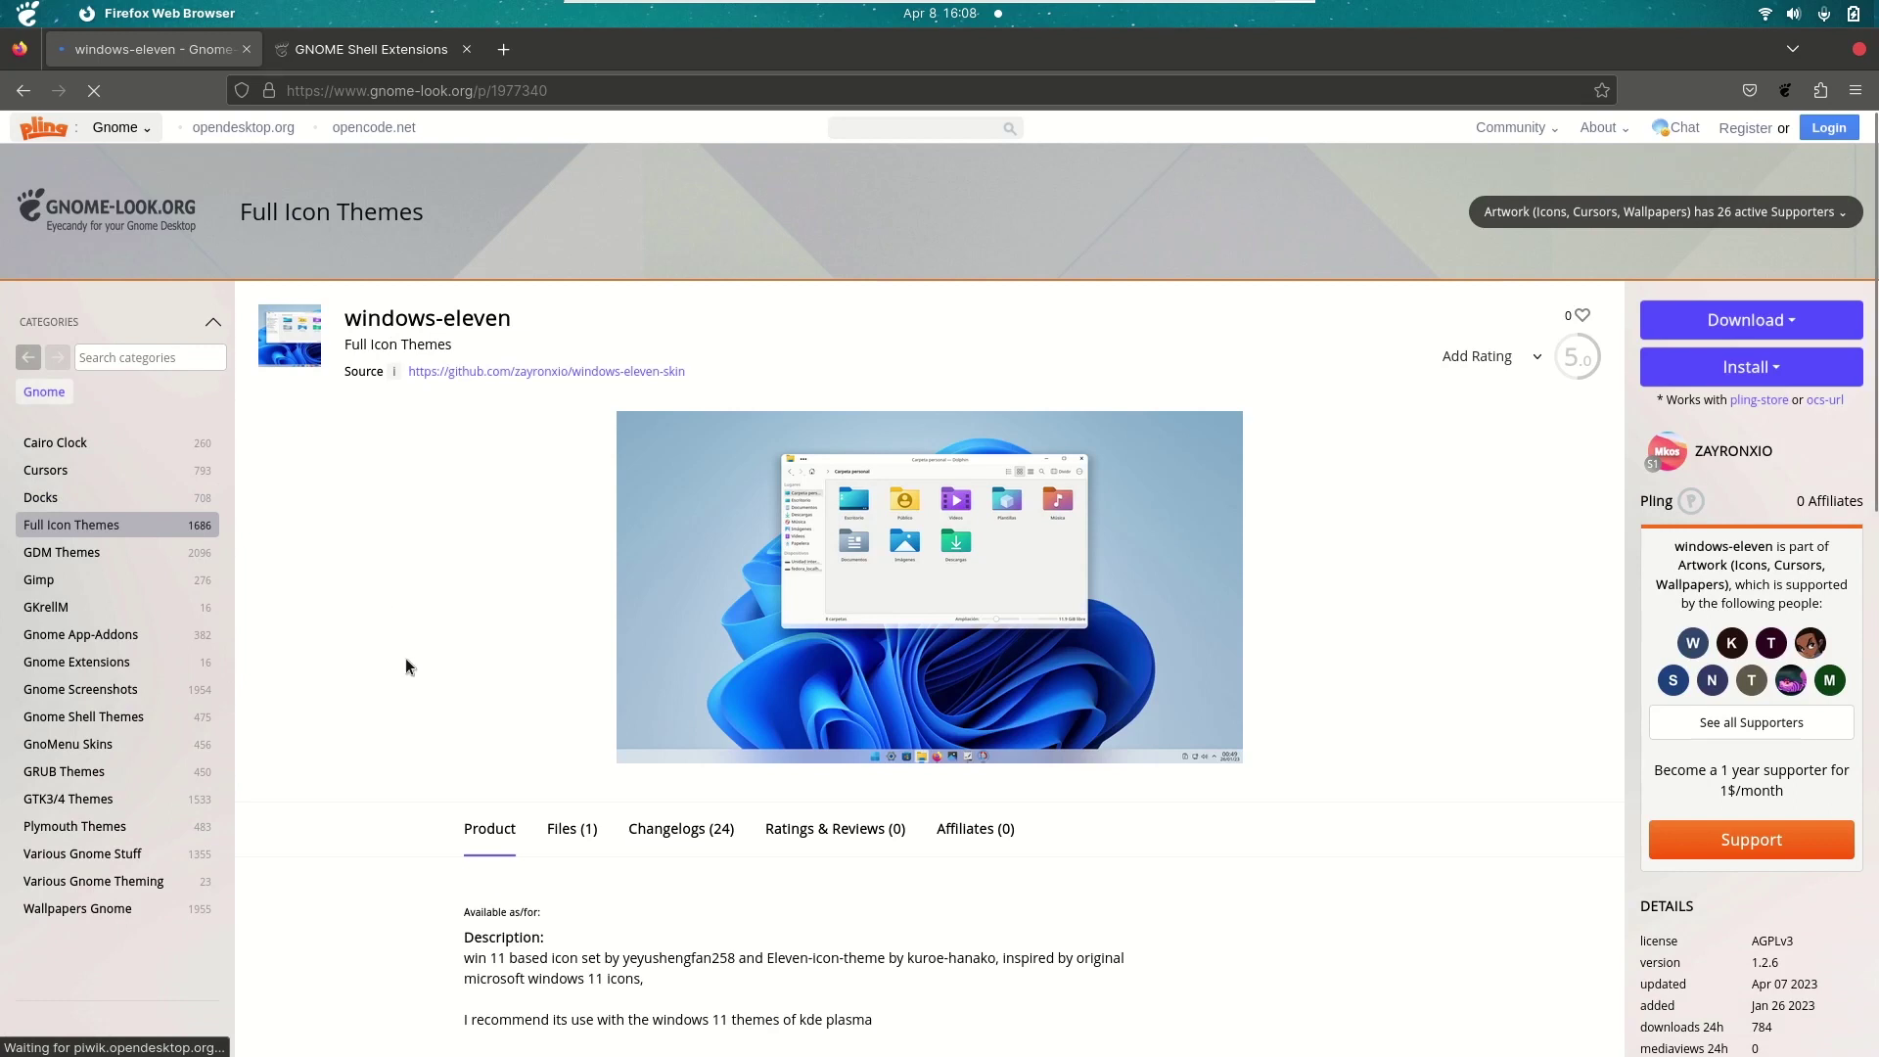
pyautogui.scroll(-3, 419, 675)
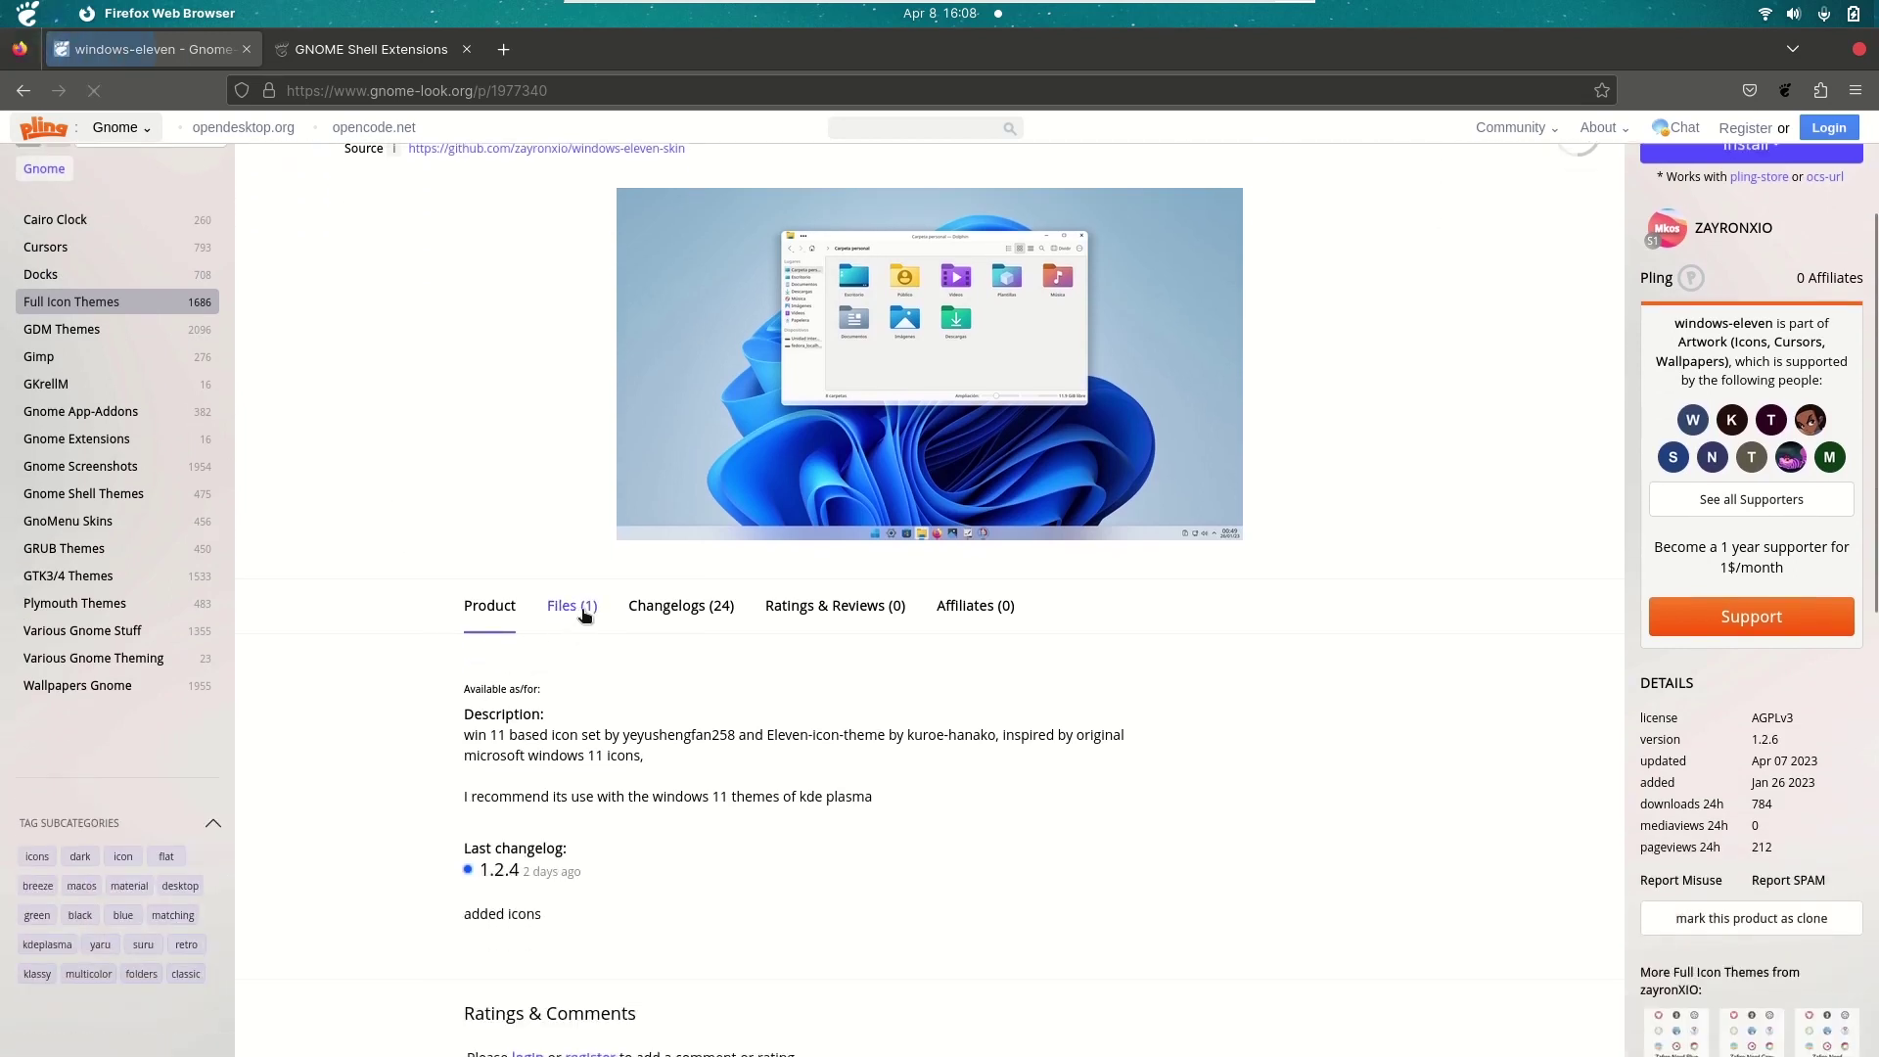
# Step: Download the 3.04 MB Windows-Eleven.tar.xz archive from the Files list and dismiss the downloads panel
pyautogui.click(577, 617)
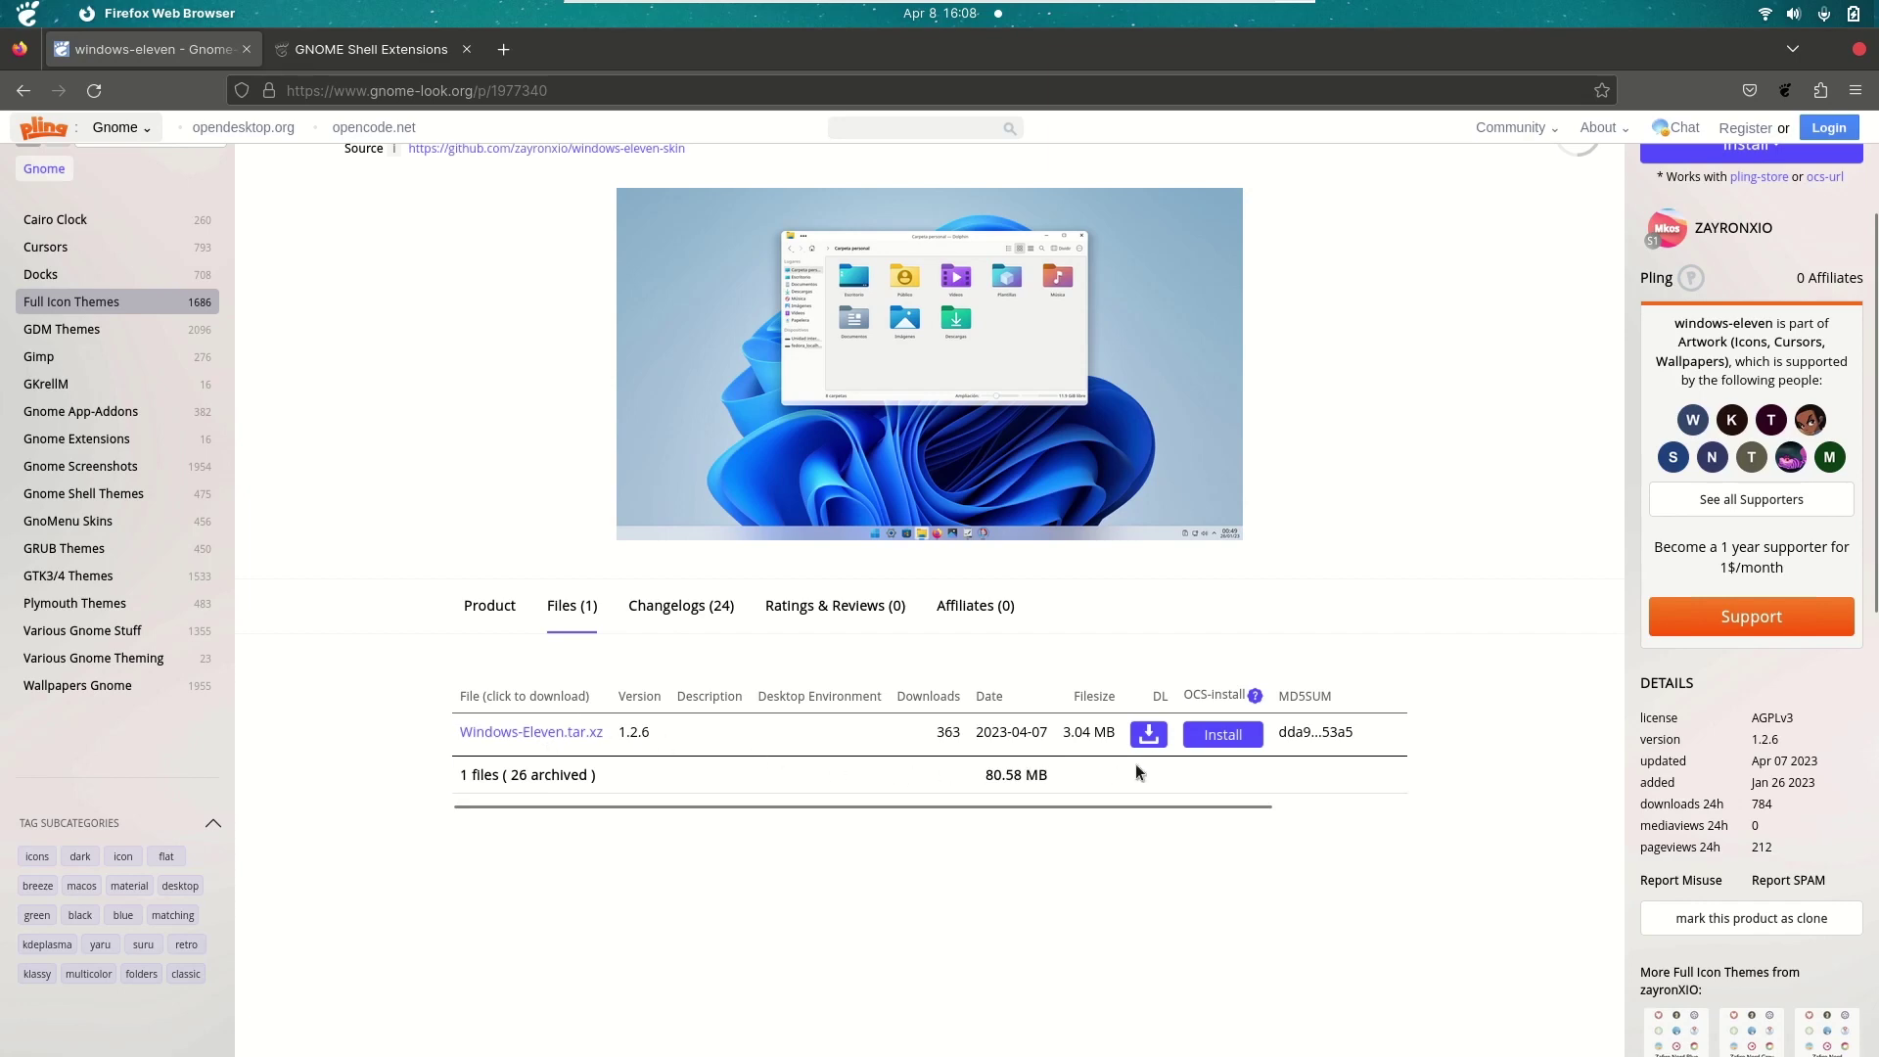
pyautogui.click(1158, 732)
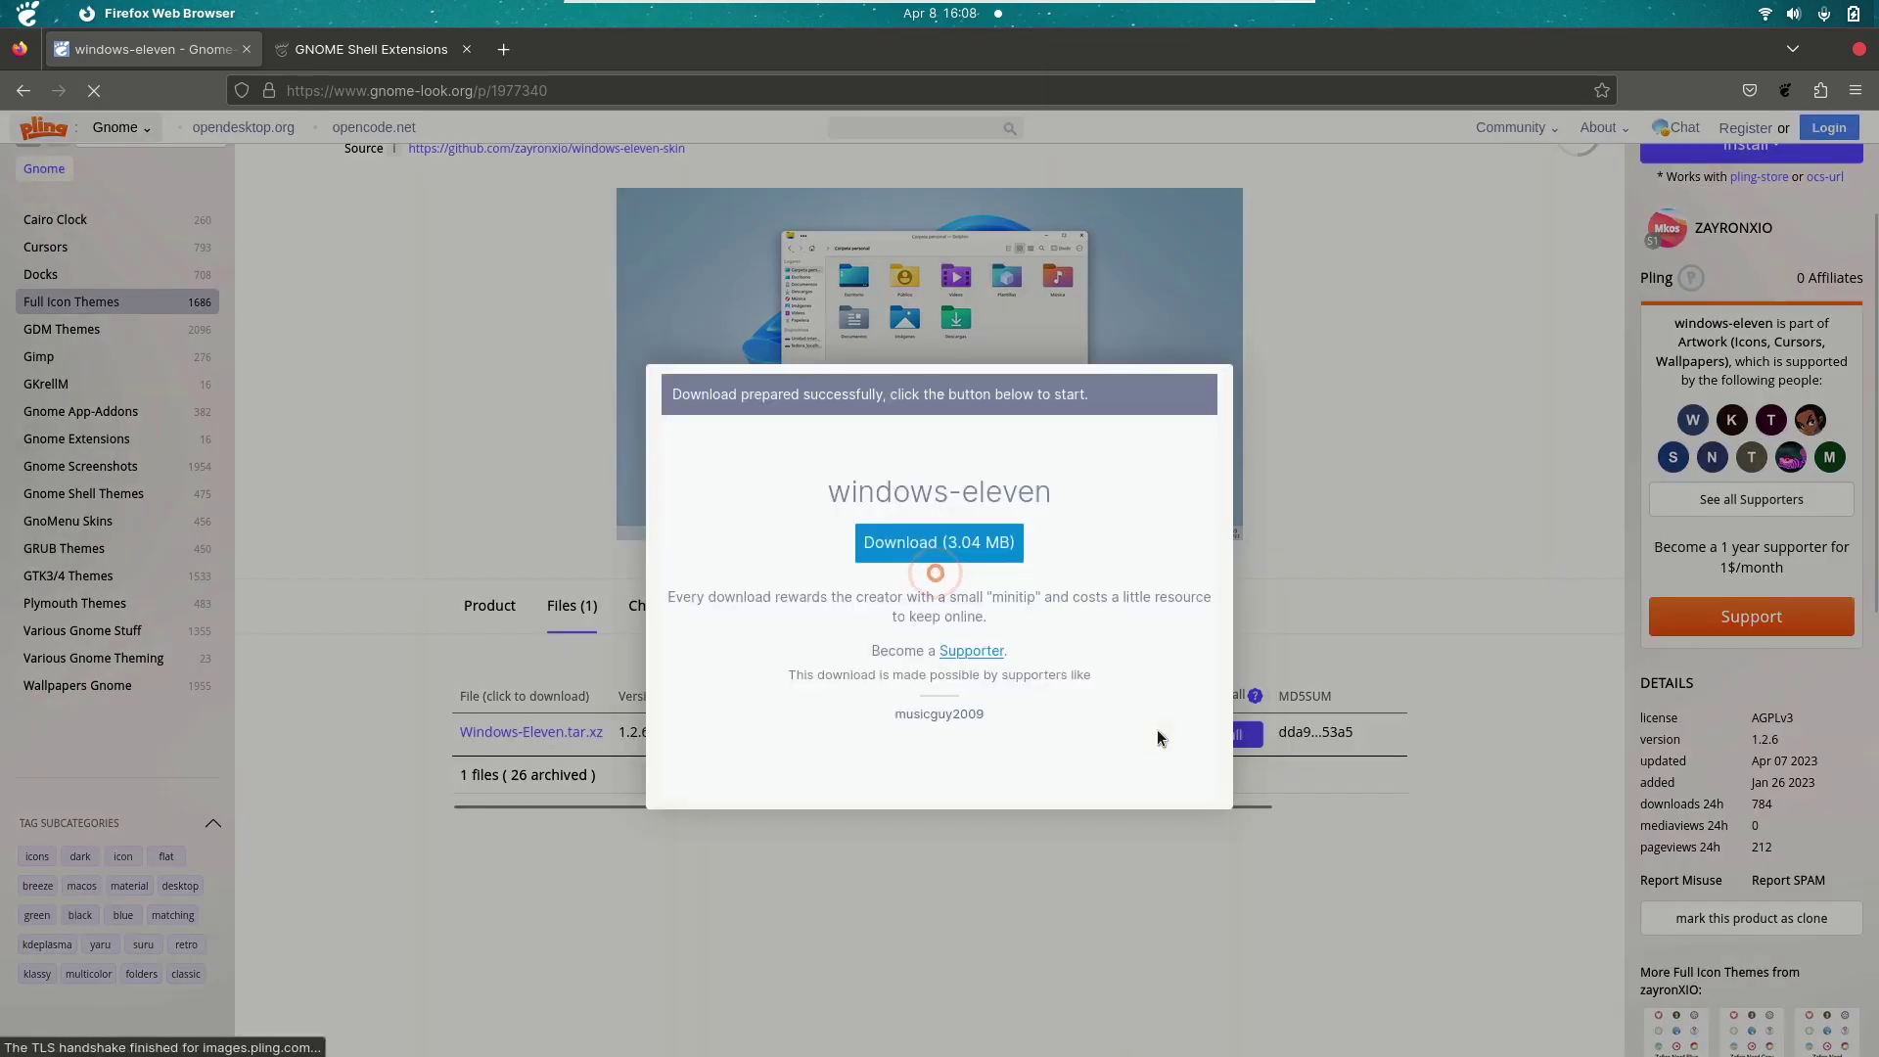
pyautogui.click(969, 555)
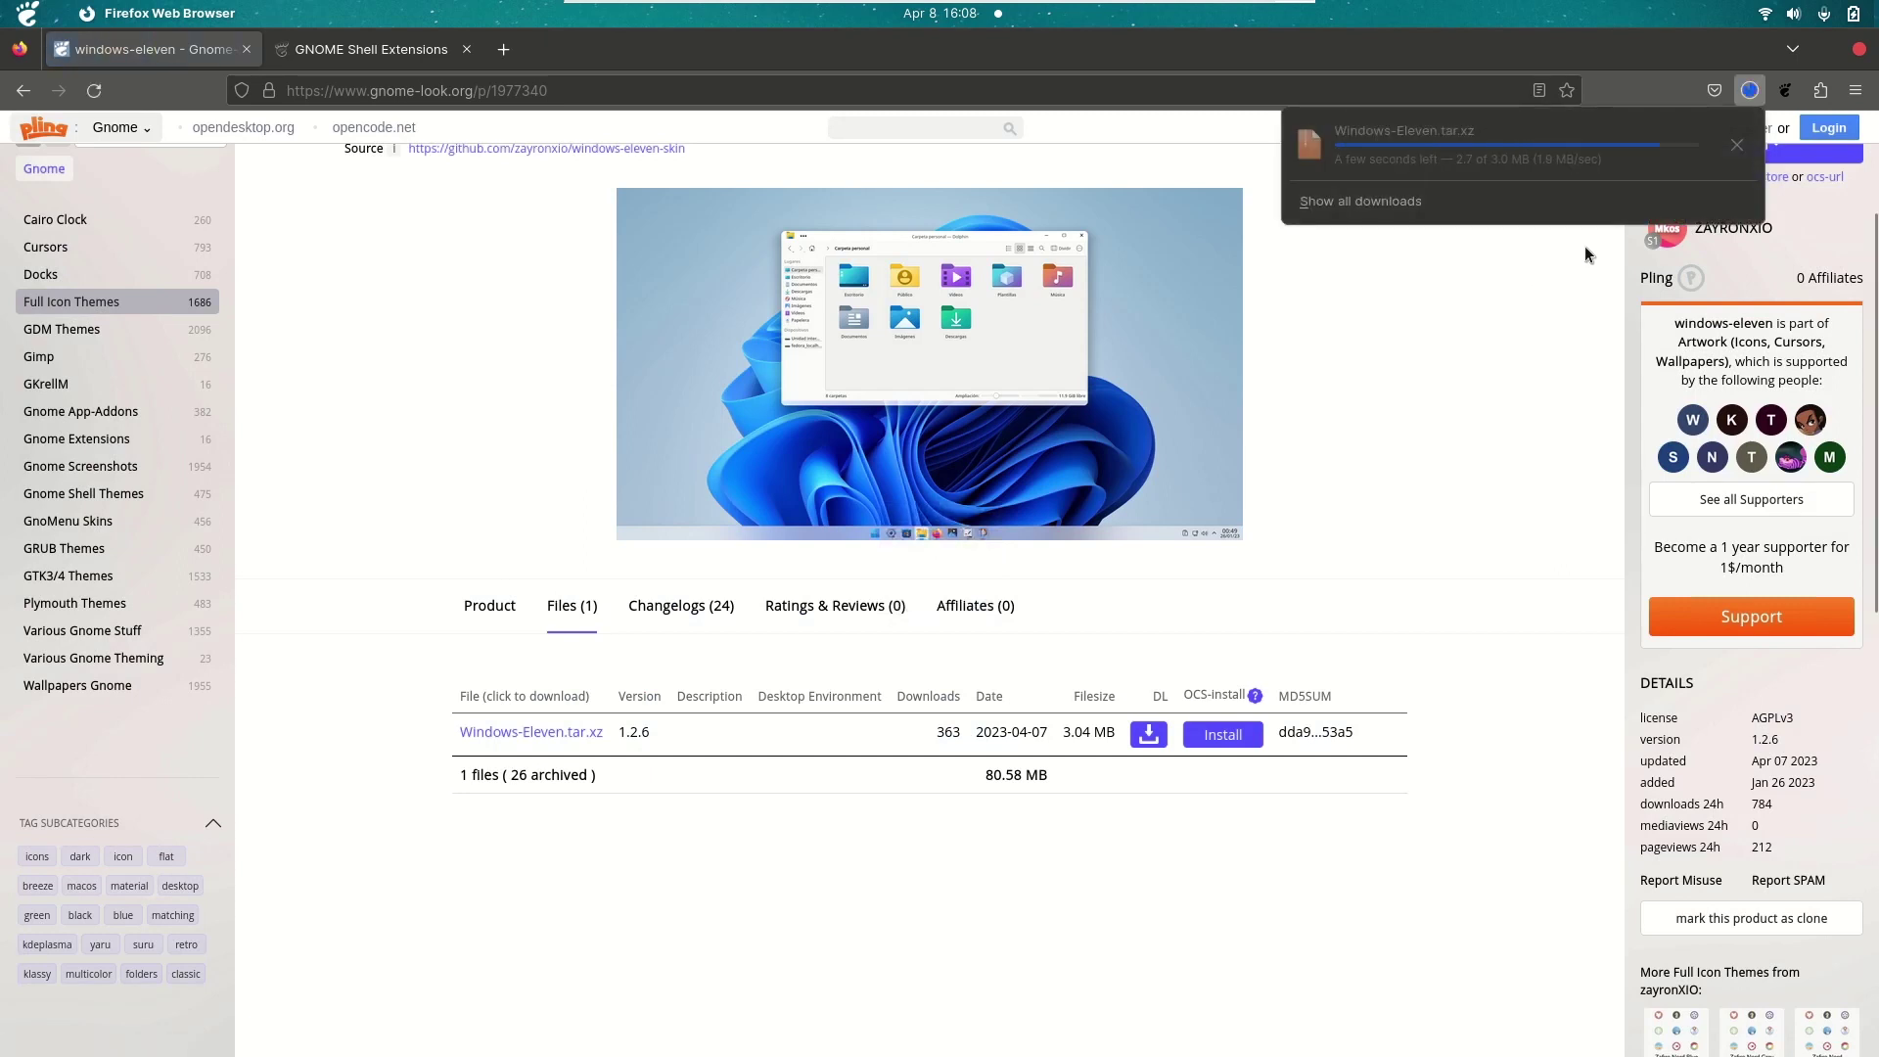
pyautogui.click(1706, 155)
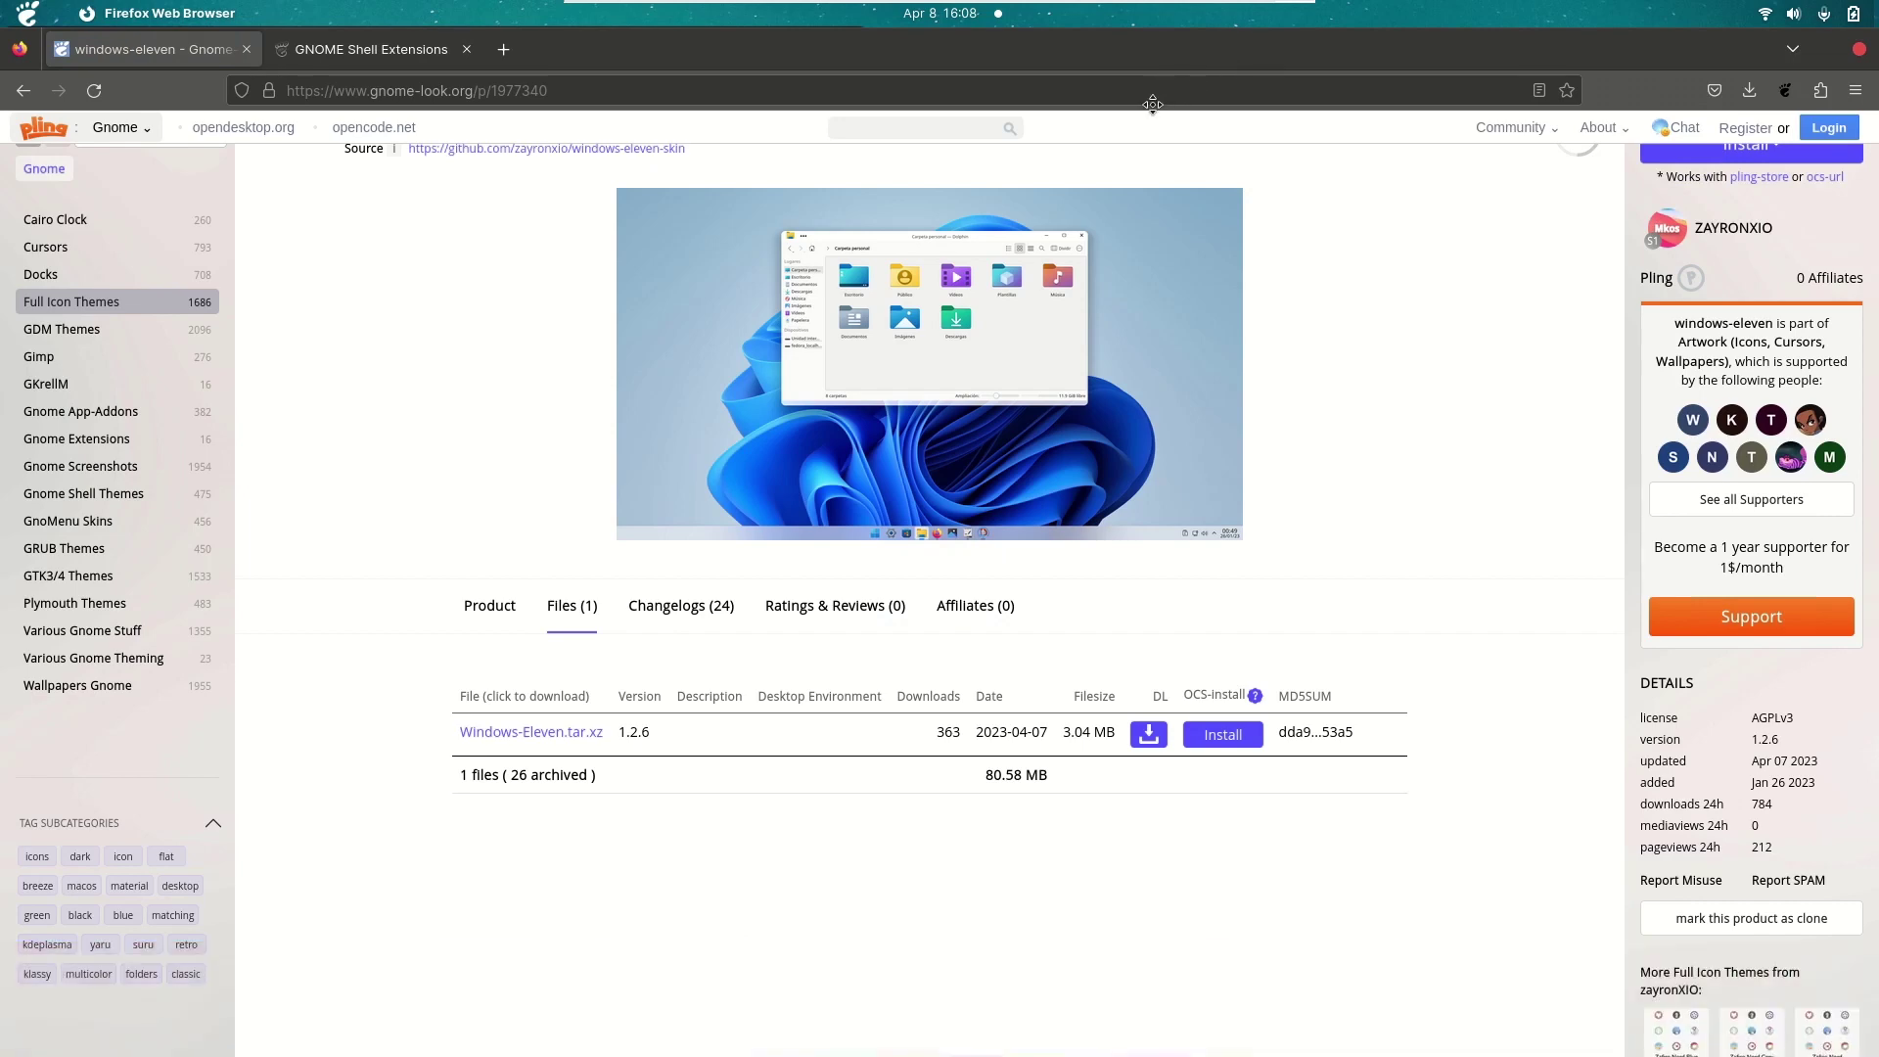
# Step: Select Windows-Eleven.tar.xz in Downloads and open a second Files window at the hidden .icons folder
pyautogui.moveTo(1256, 51); pyautogui.dragTo(1134, 124)
pyautogui.click(282, 395)
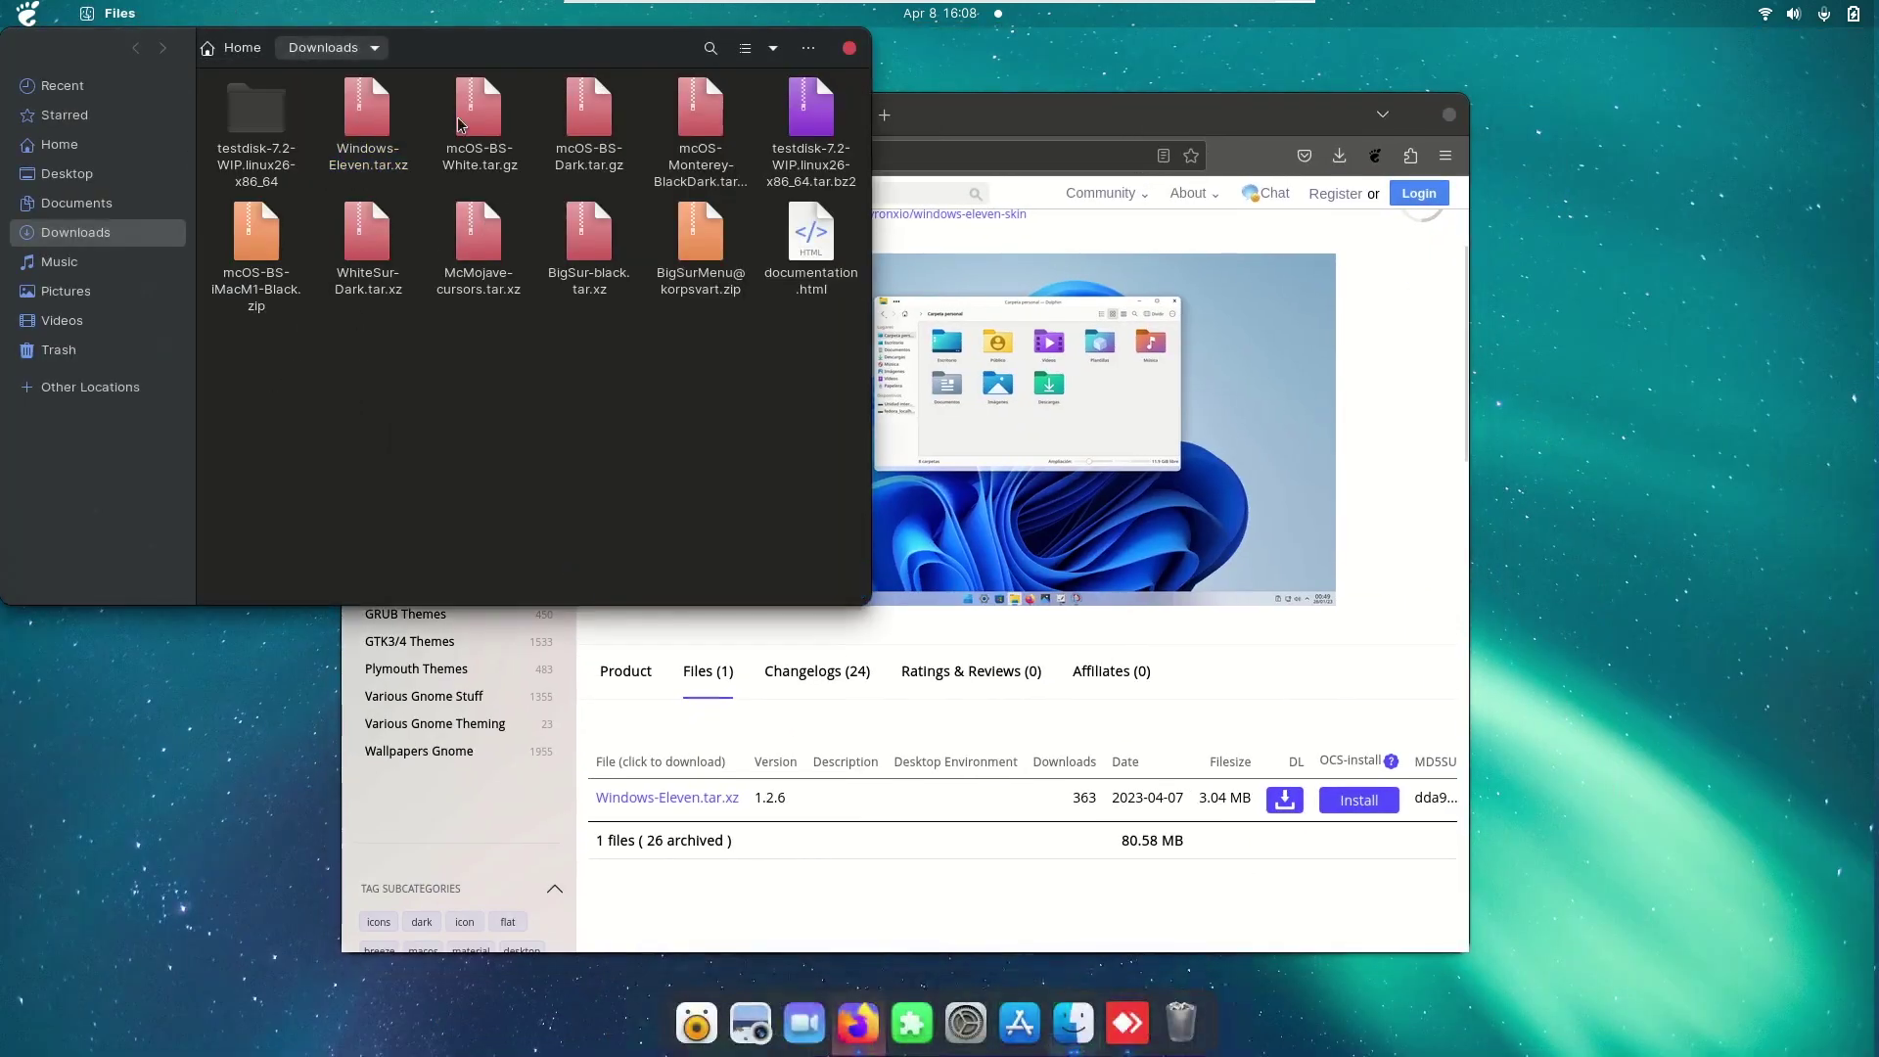
pyautogui.click(385, 141)
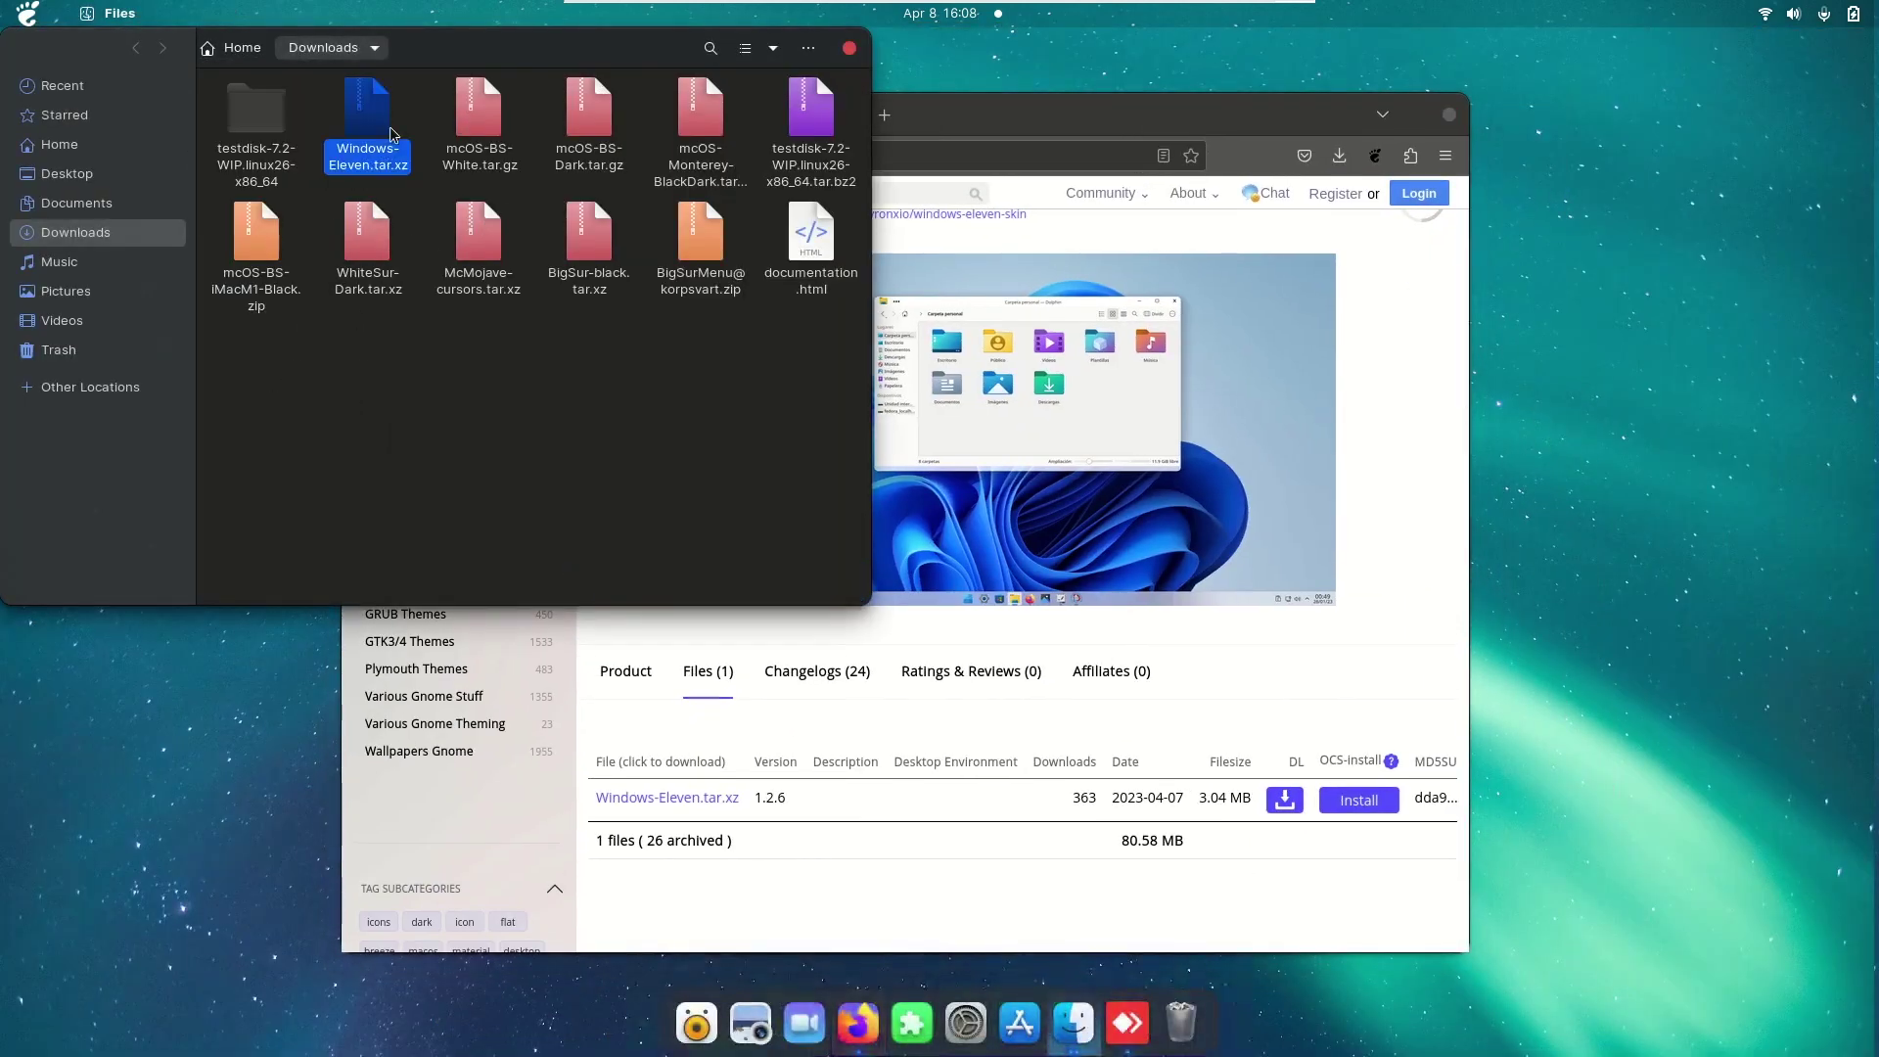
pyautogui.rightClick(1077, 1017)
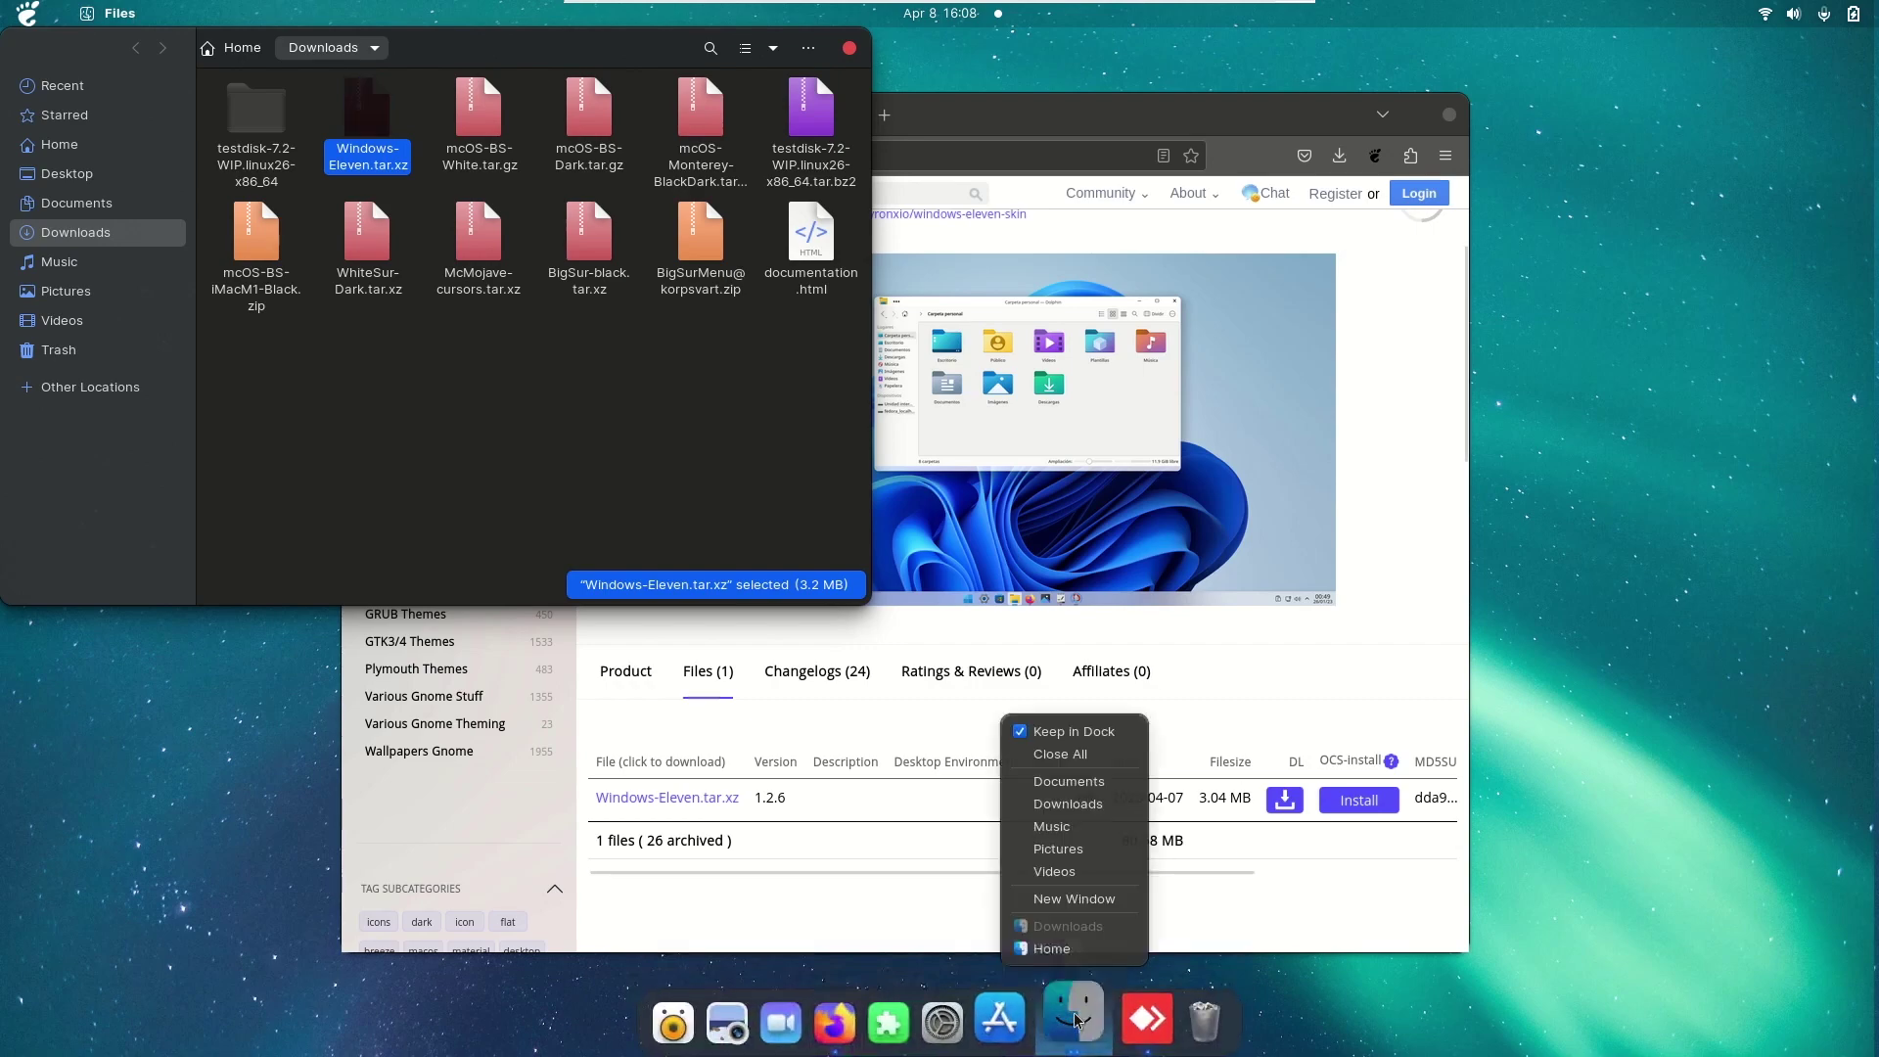
pyautogui.click(1100, 899)
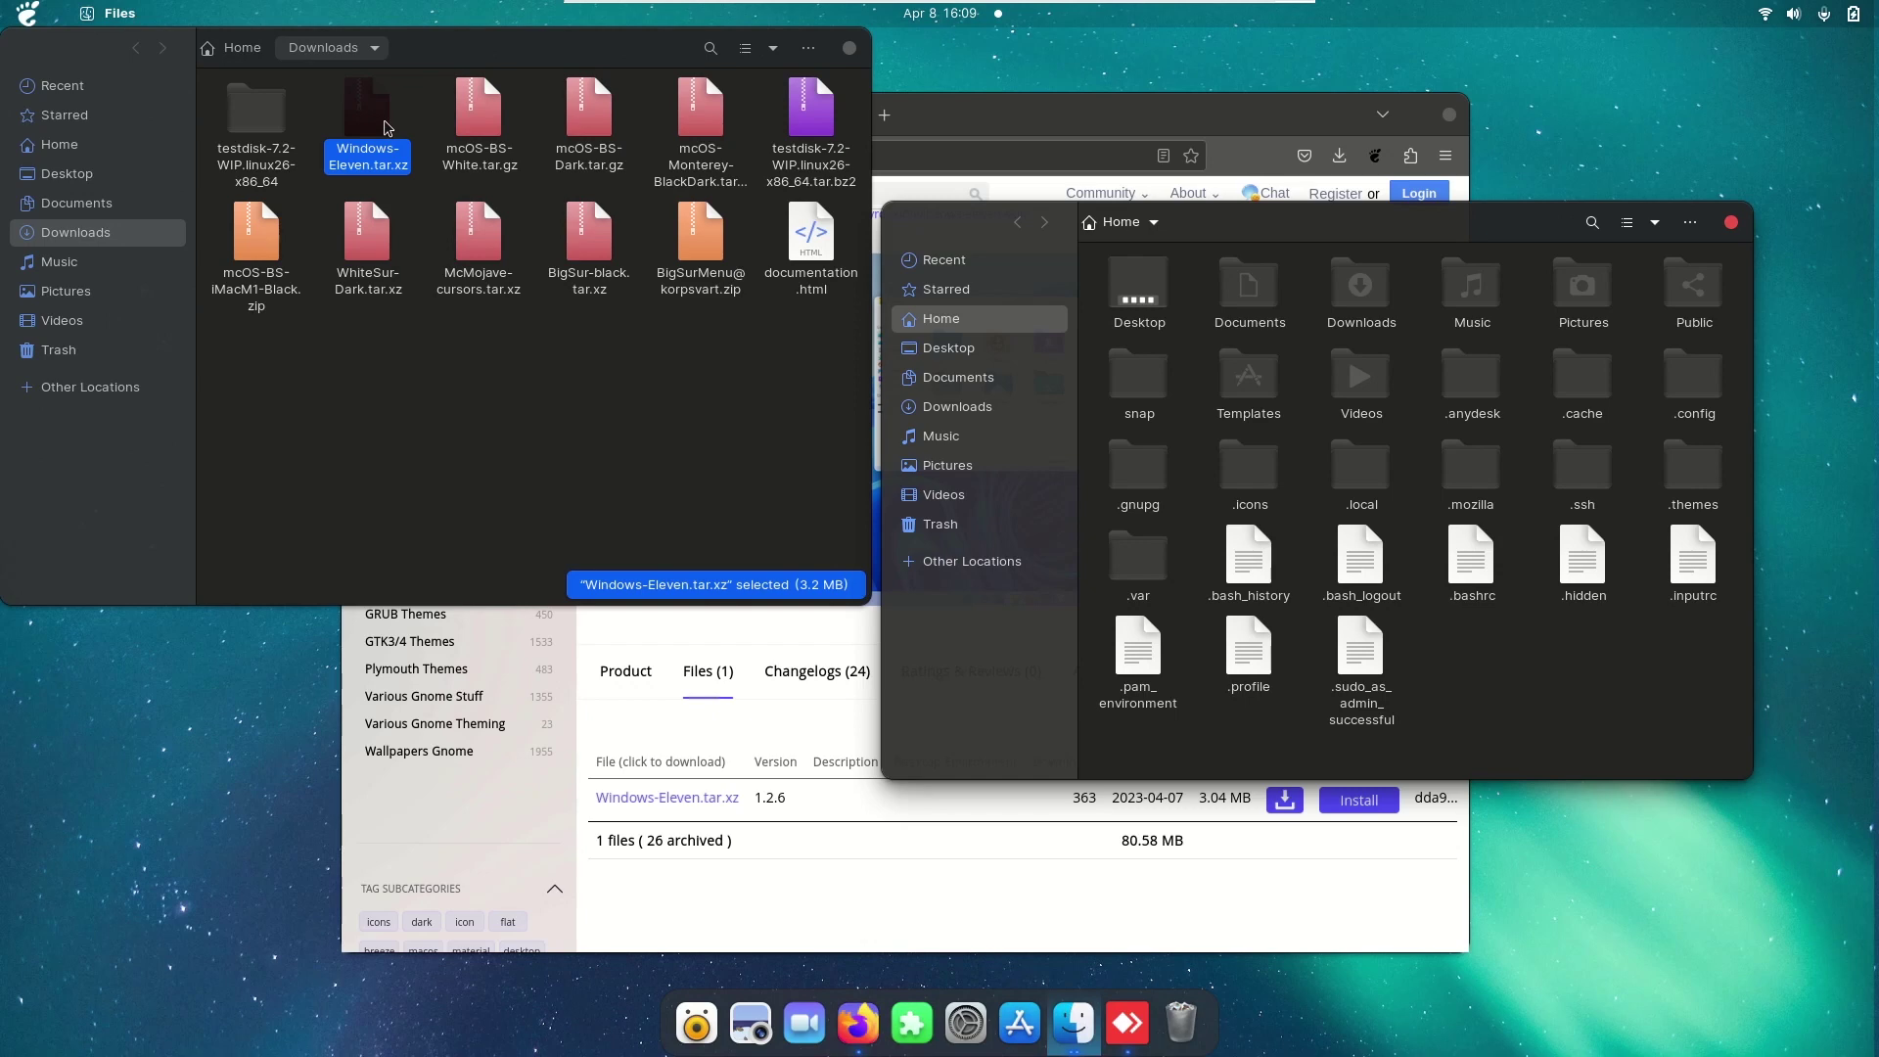
pyautogui.doubleClick(1261, 484)
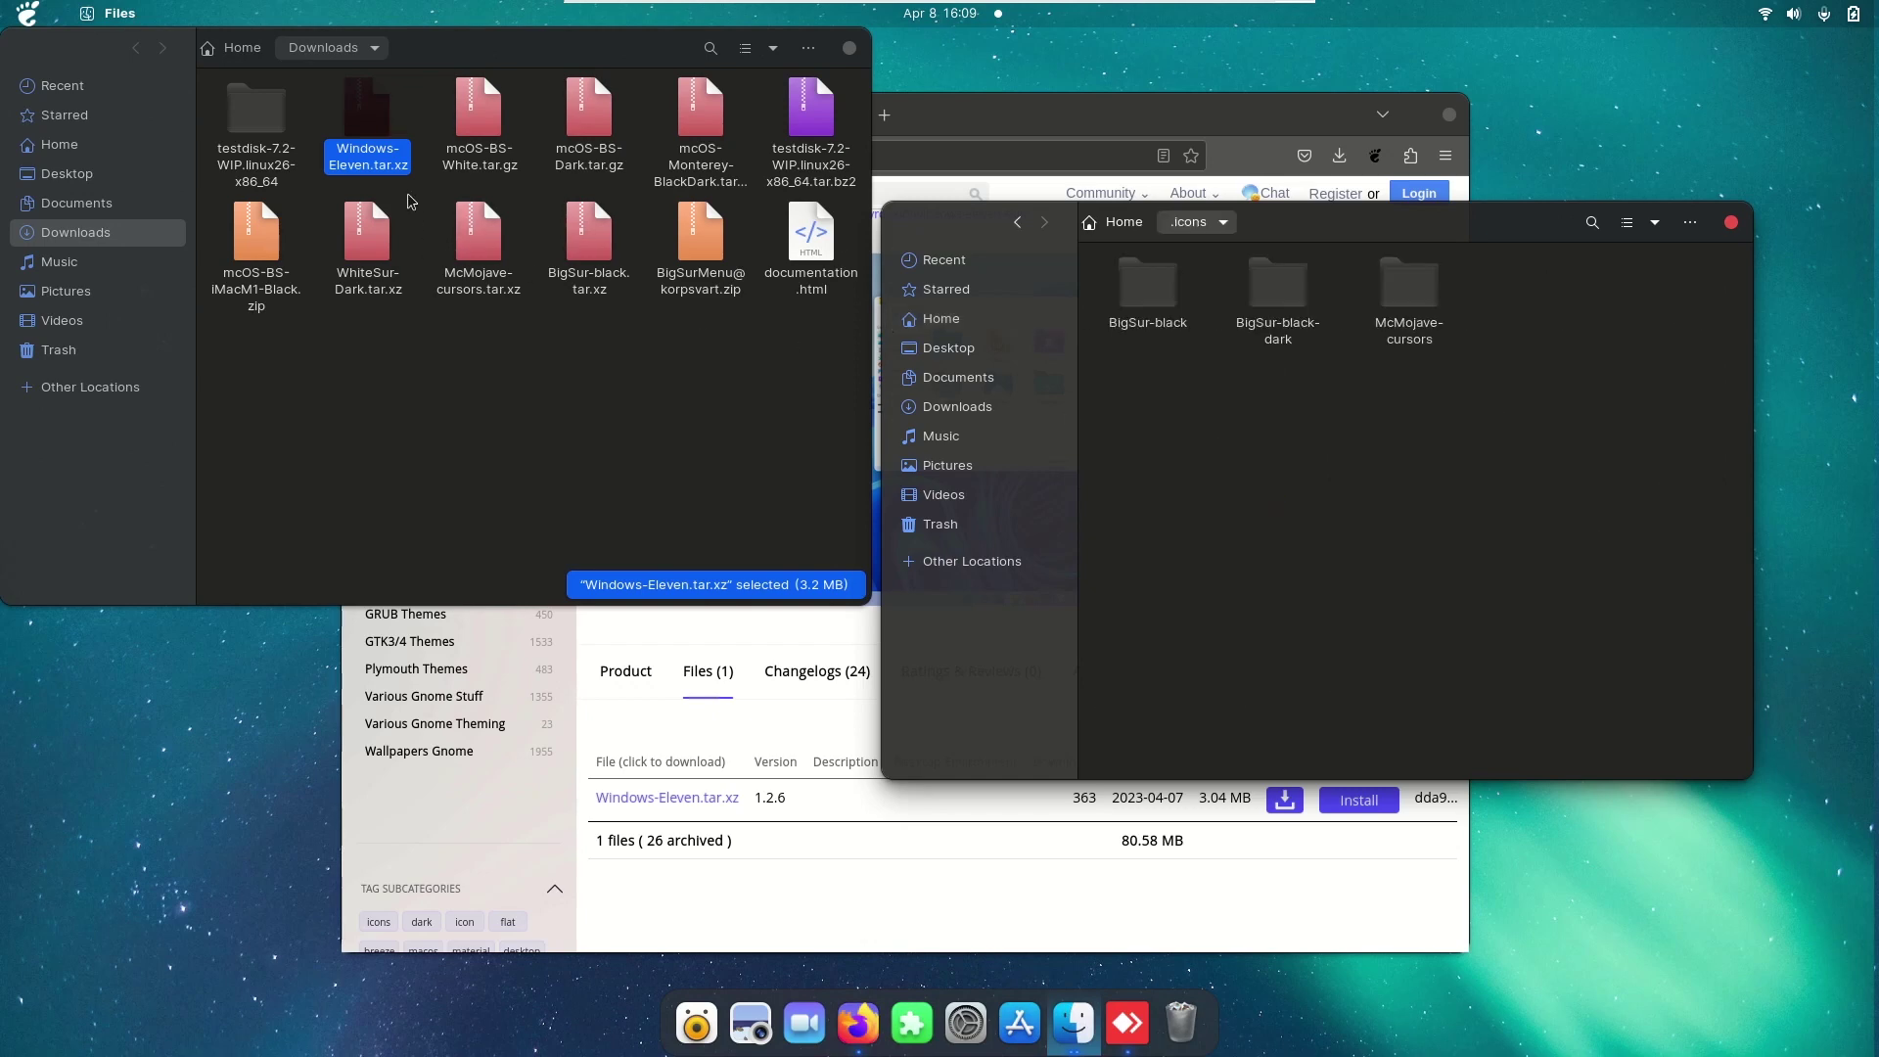
# Step: Extract the Windows-Eleven folder from Windows-Eleven.tar.xz into the .icons window
pyautogui.doubleClick(379, 154)
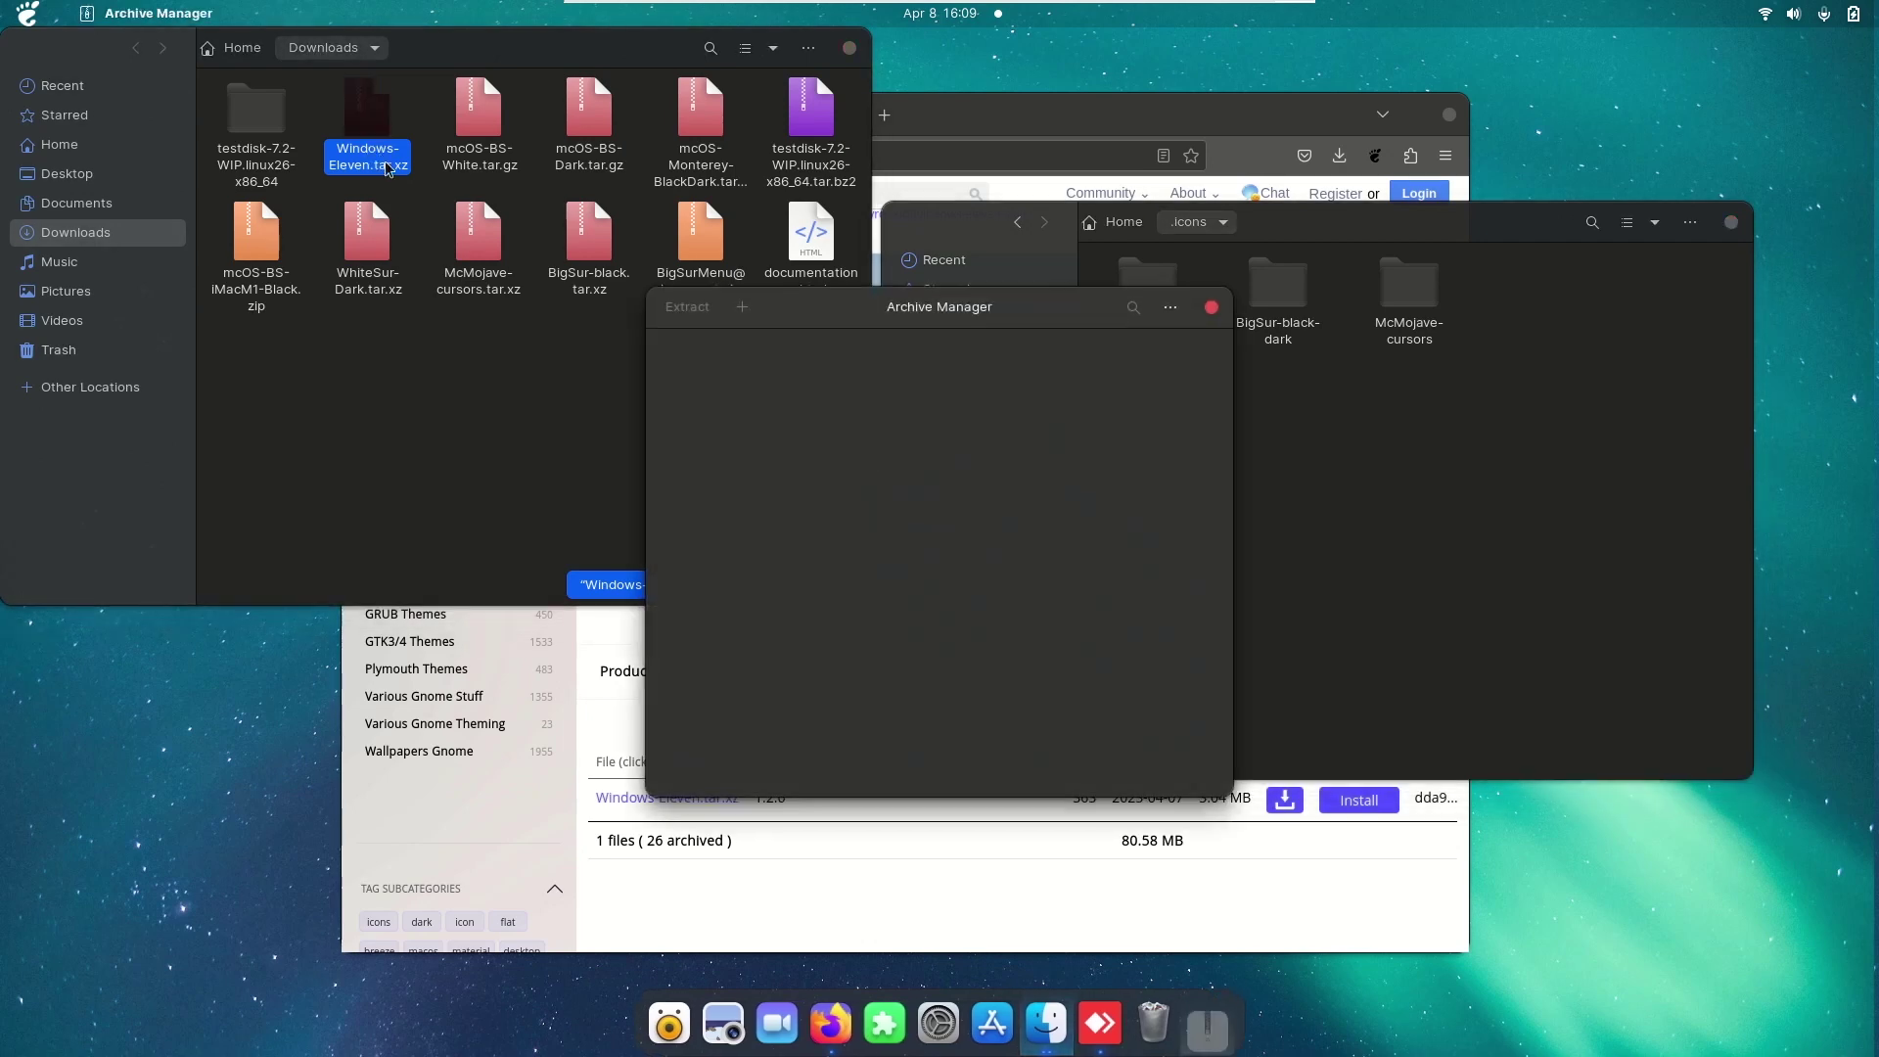
pyautogui.moveTo(837, 306); pyautogui.dragTo(547, 259)
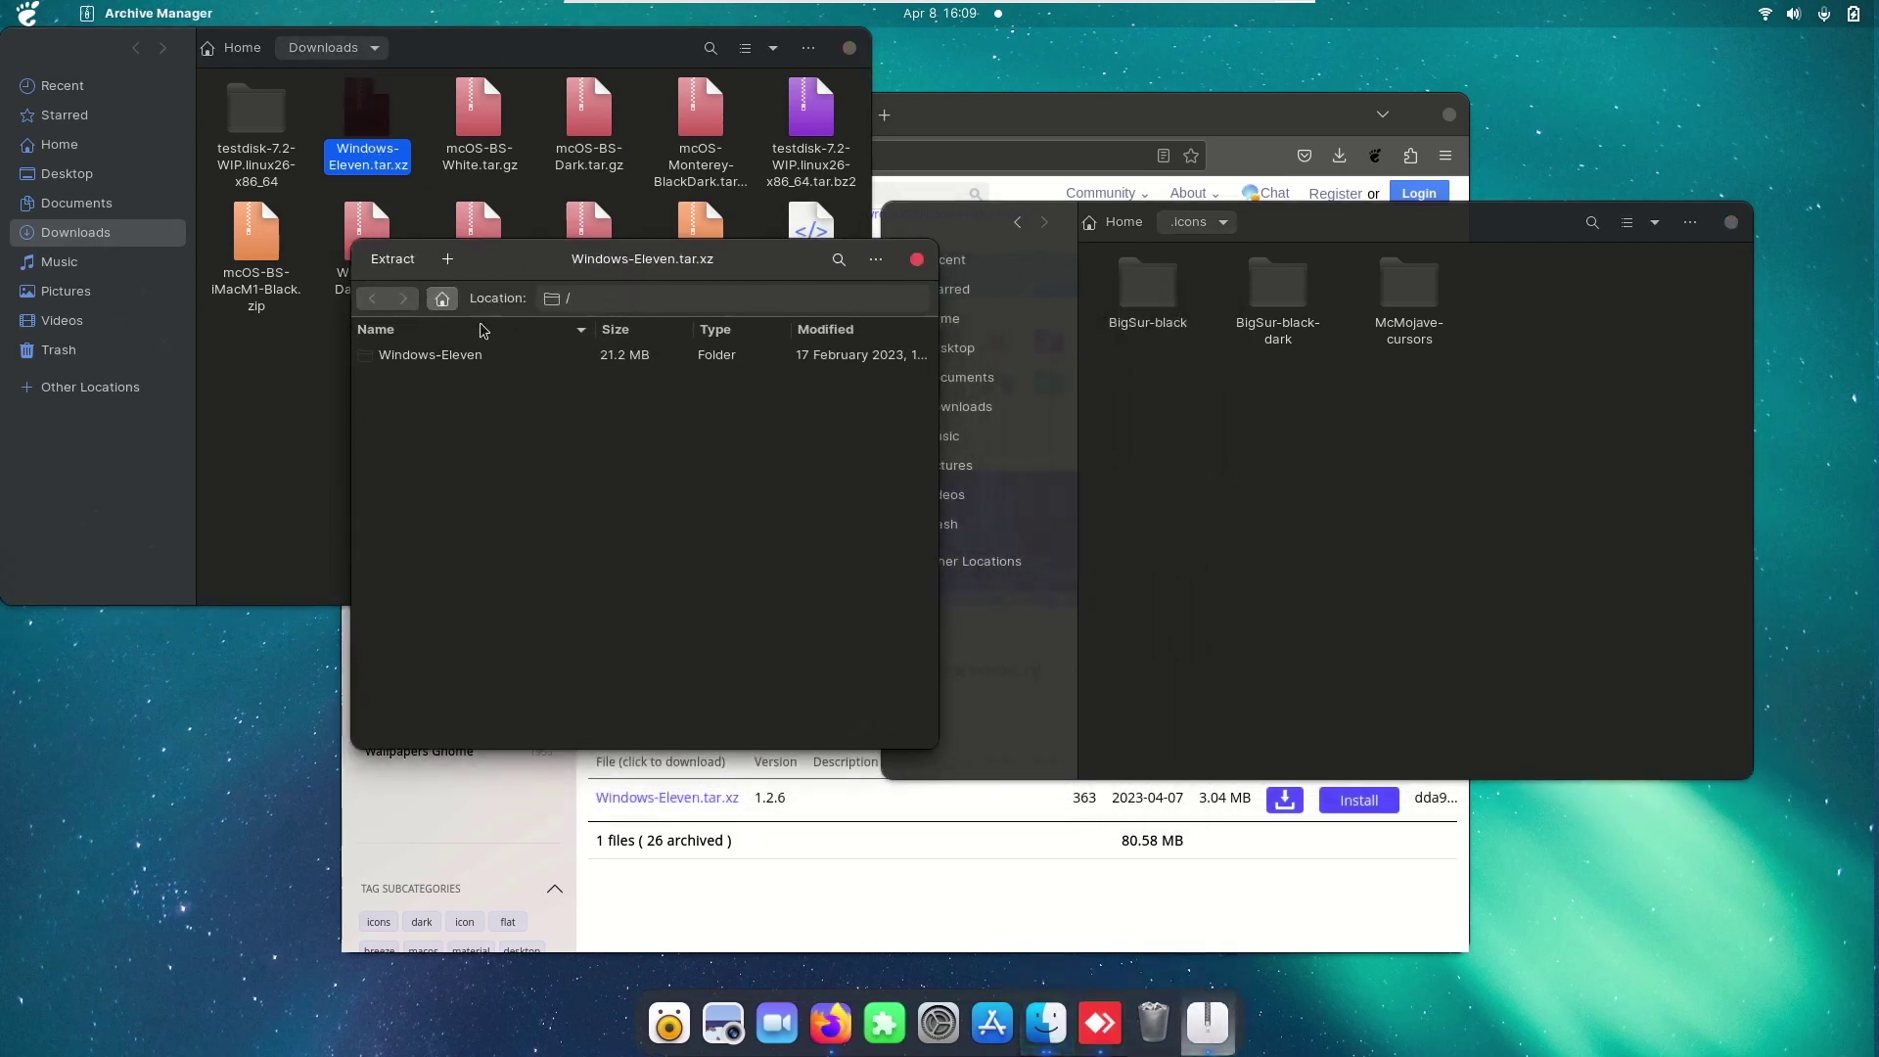
pyautogui.click(707, 360)
pyautogui.moveTo(706, 360); pyautogui.dragTo(1376, 477)
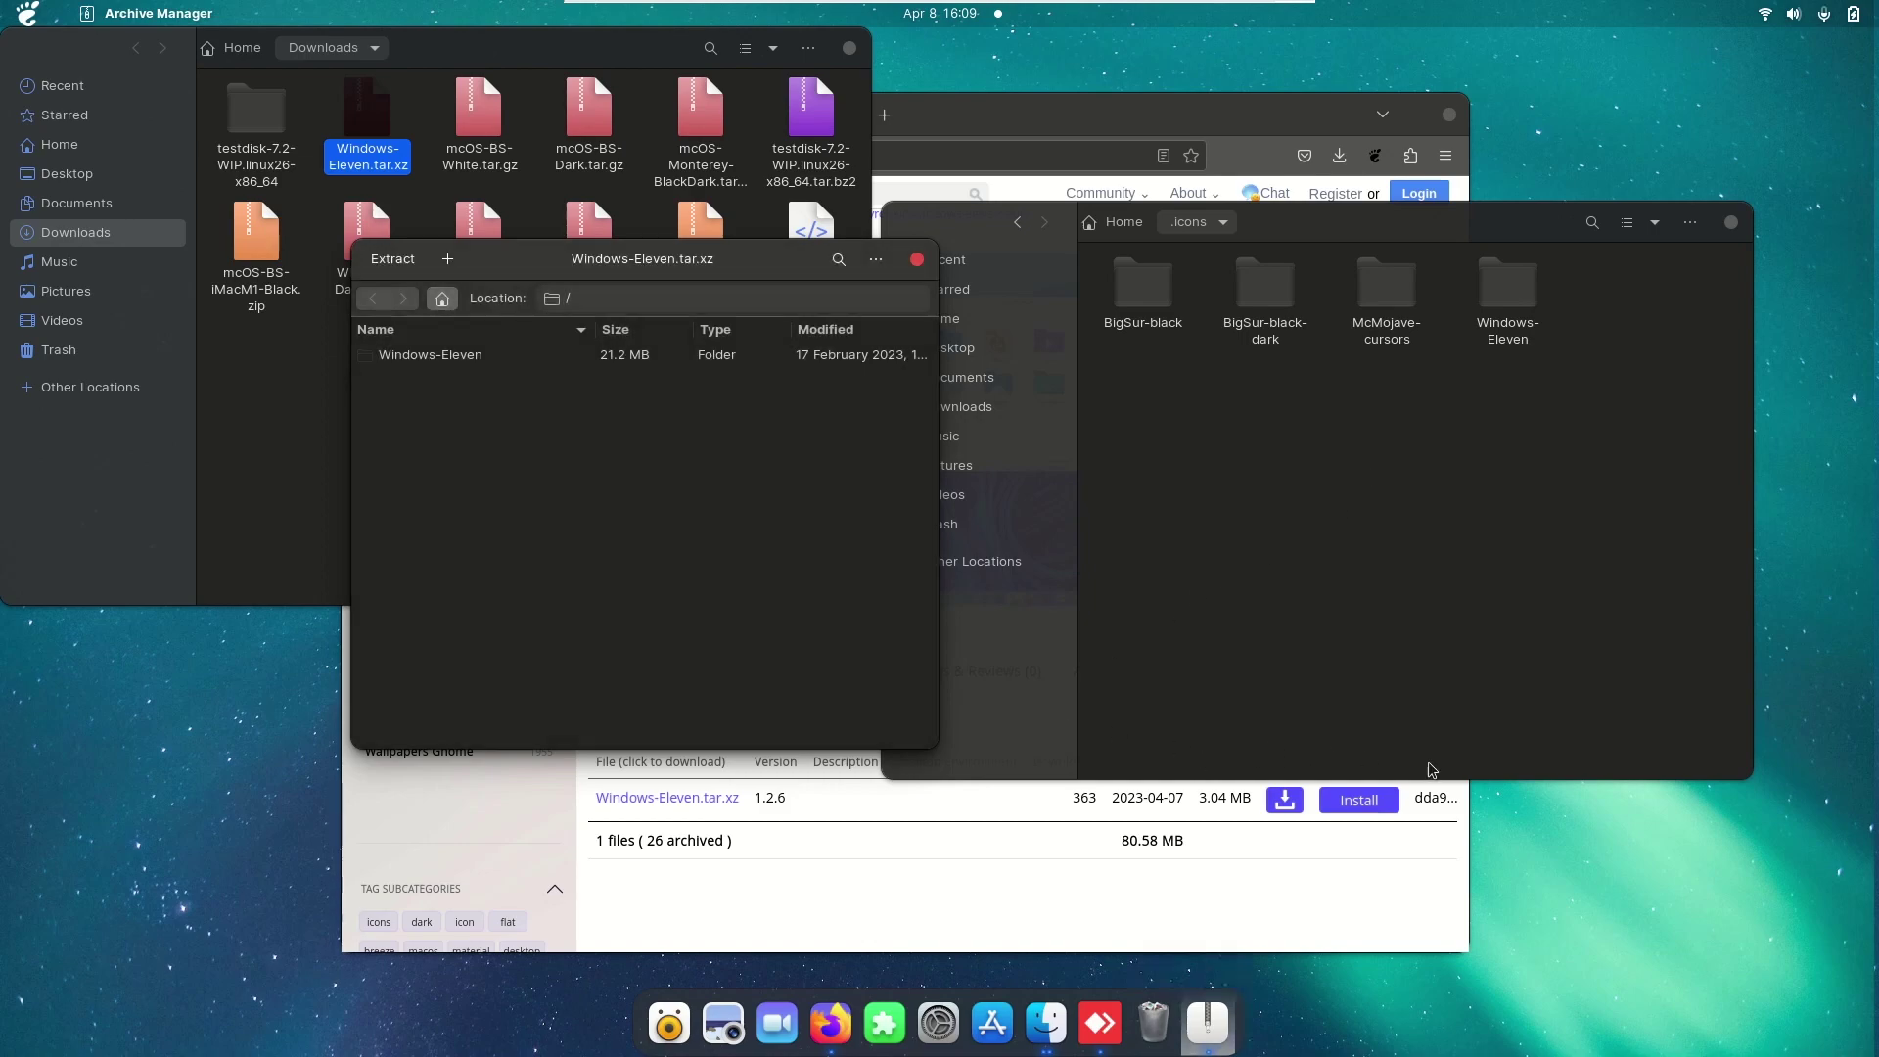
# Step: Launch Tweaks and set the Appearance Icons theme to Windows-Eleven
pyautogui.press('super+a')
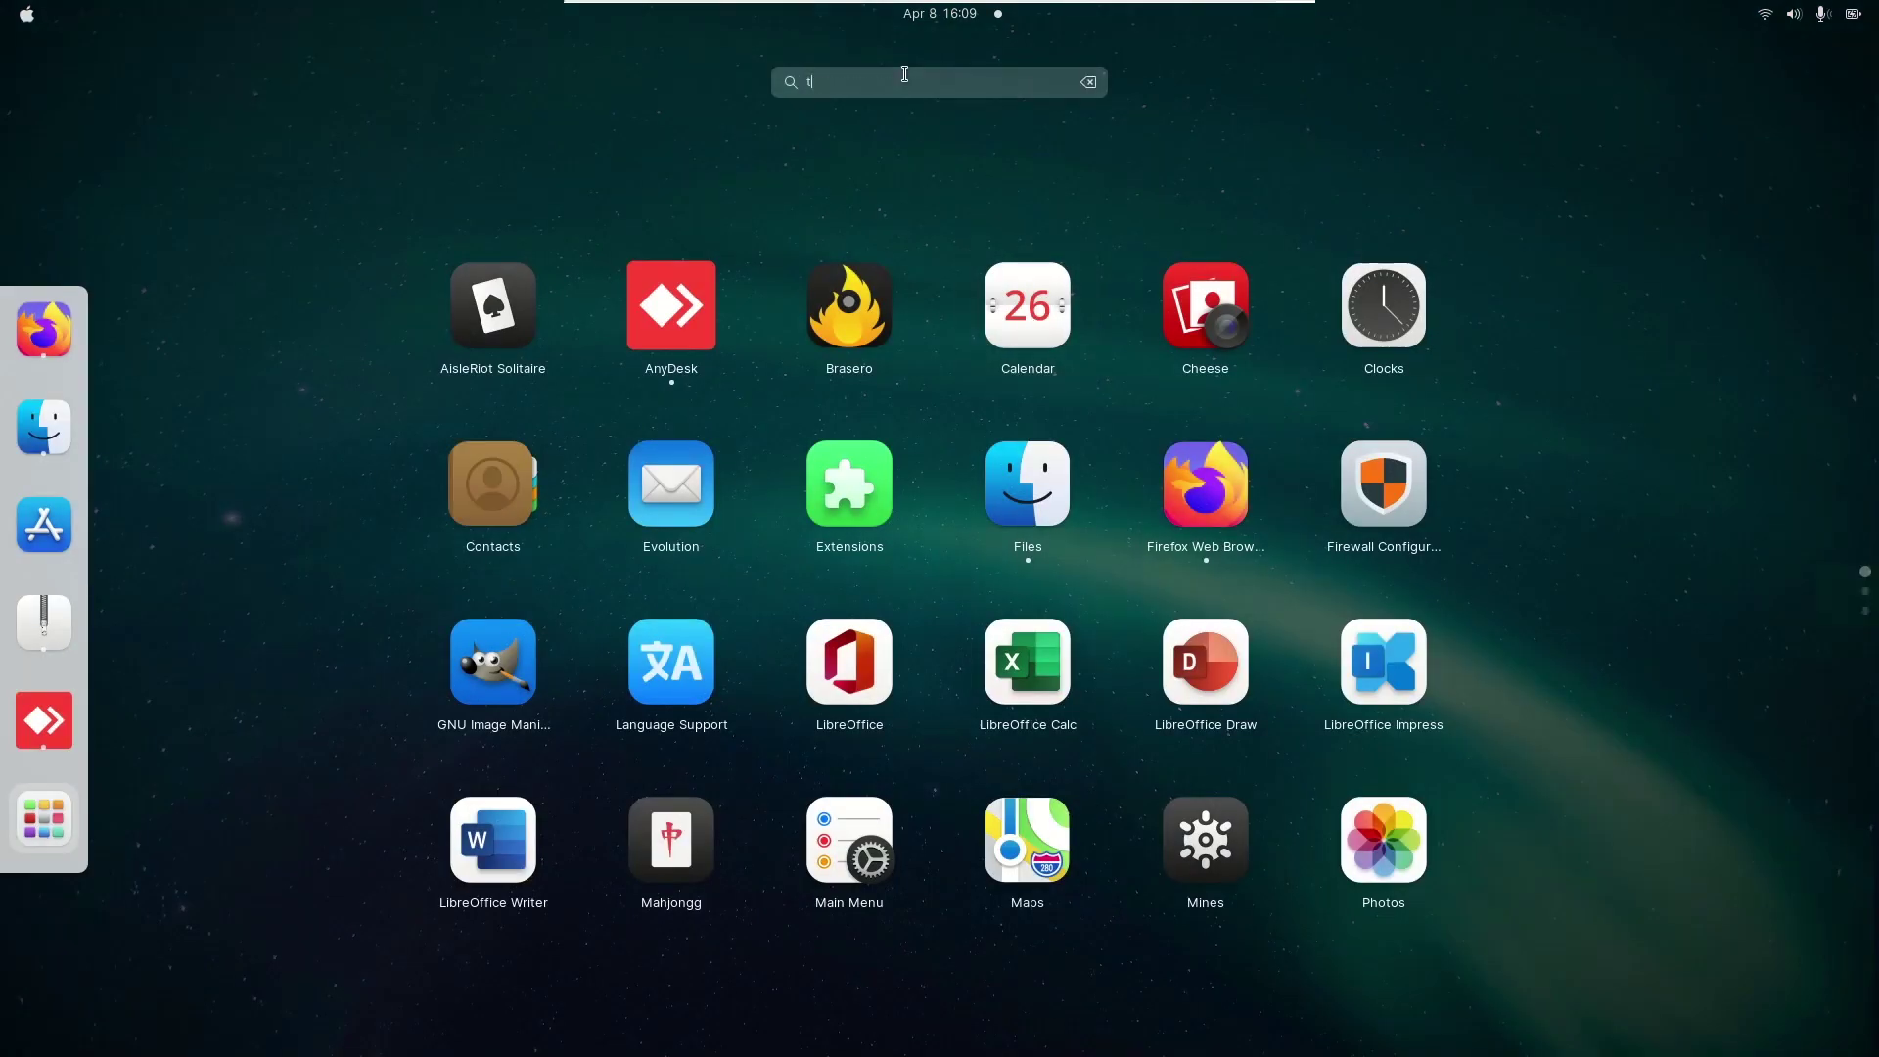
pyautogui.write('tweaks')
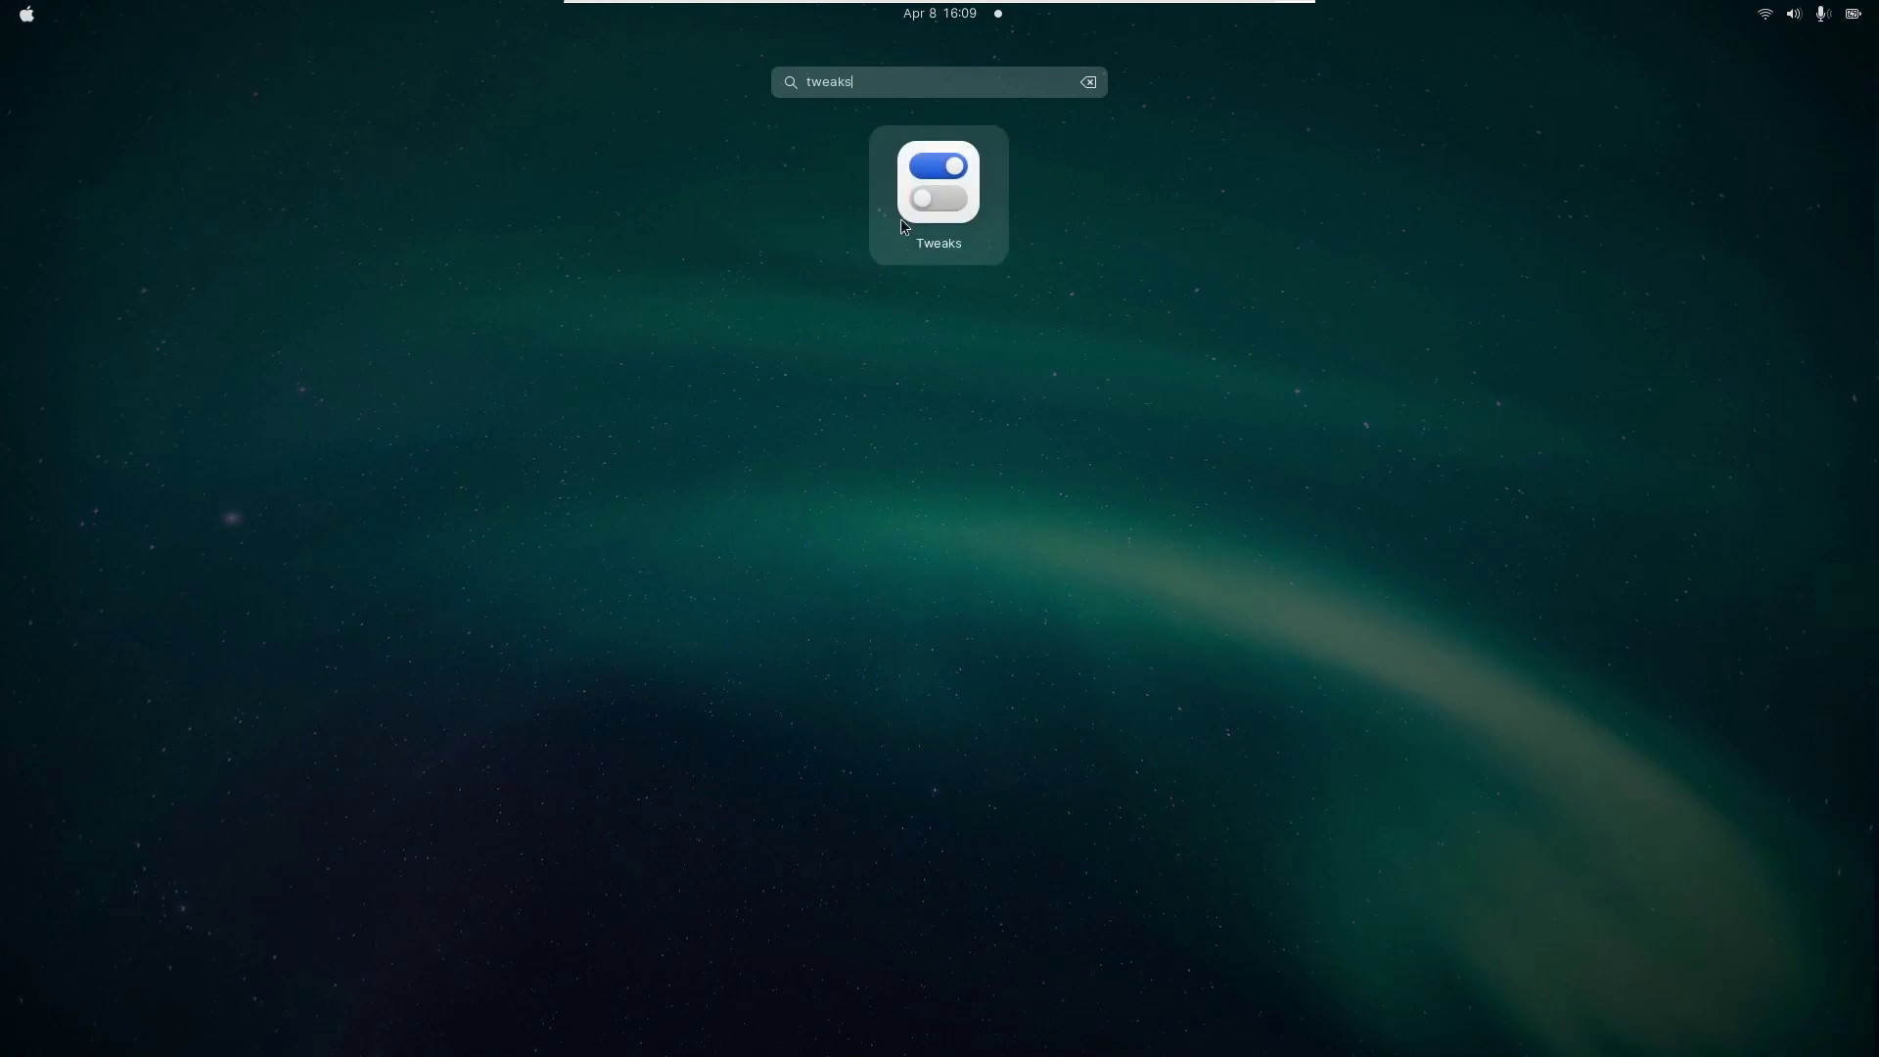
pyautogui.click(907, 216)
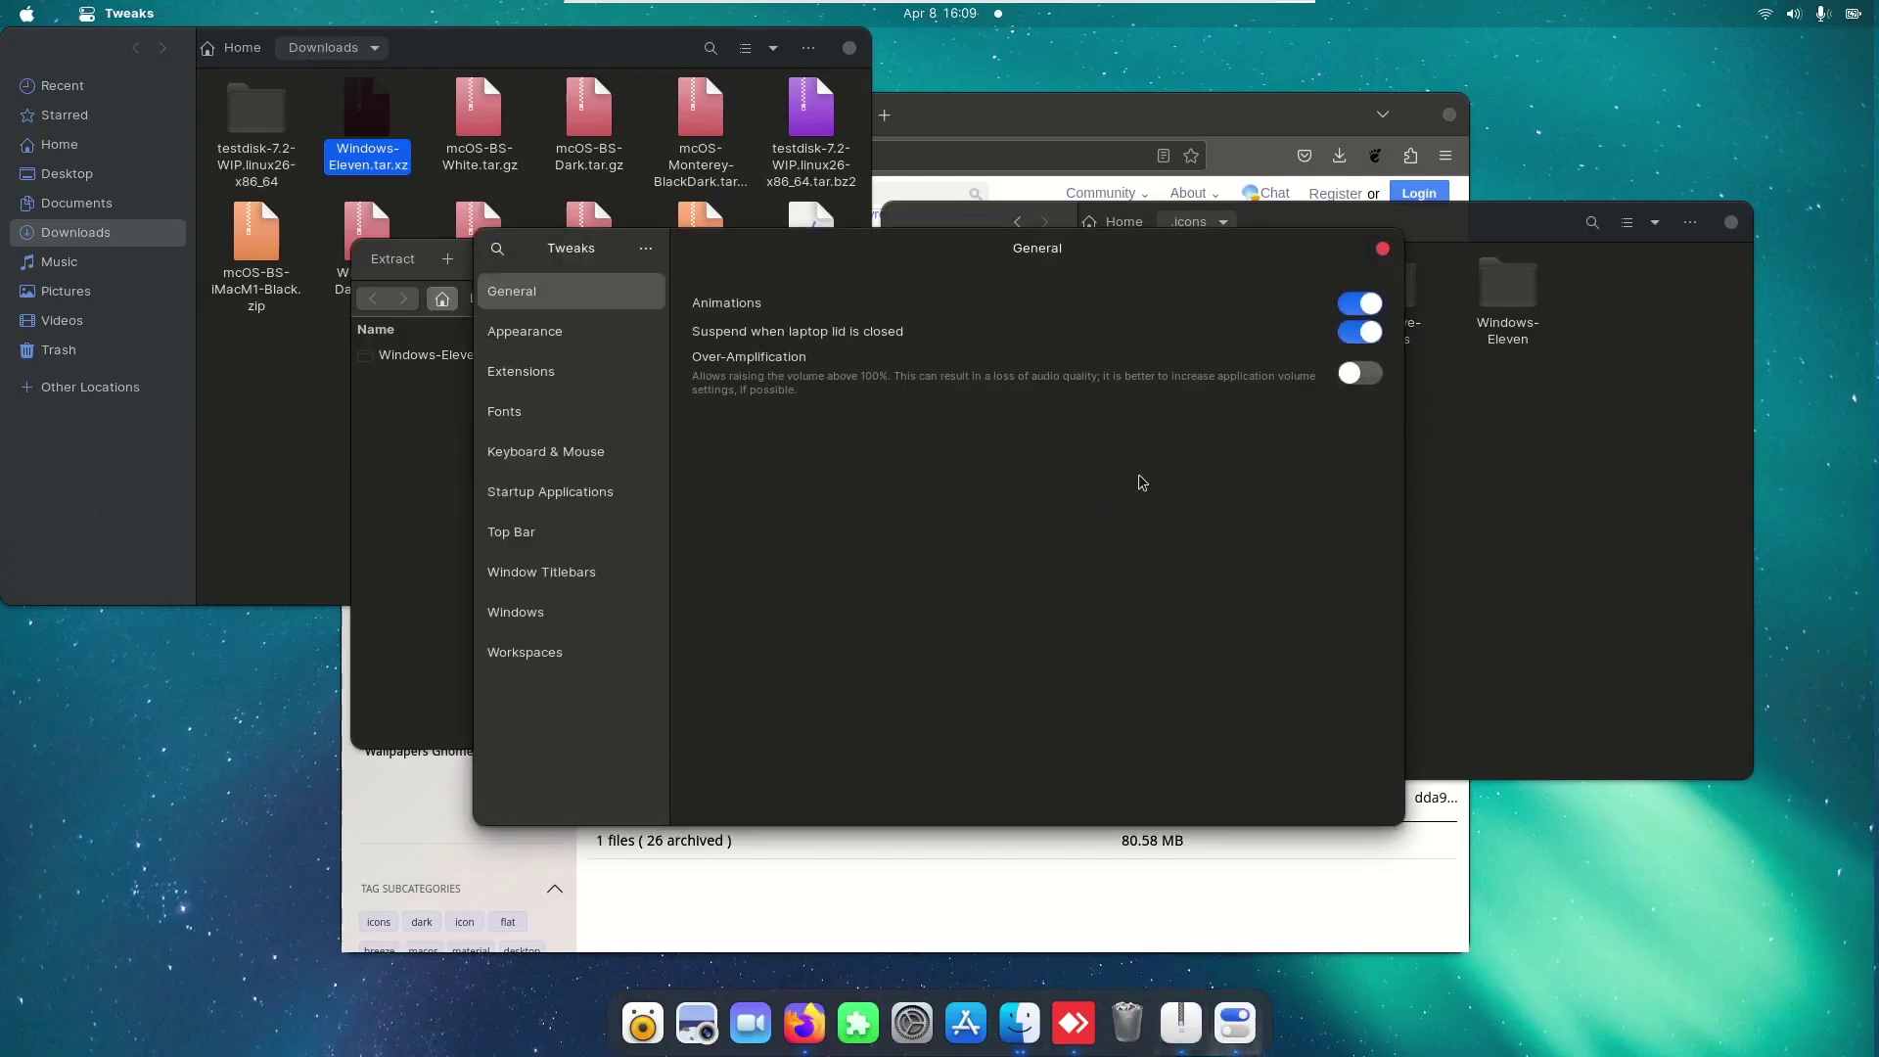
pyautogui.click(575, 336)
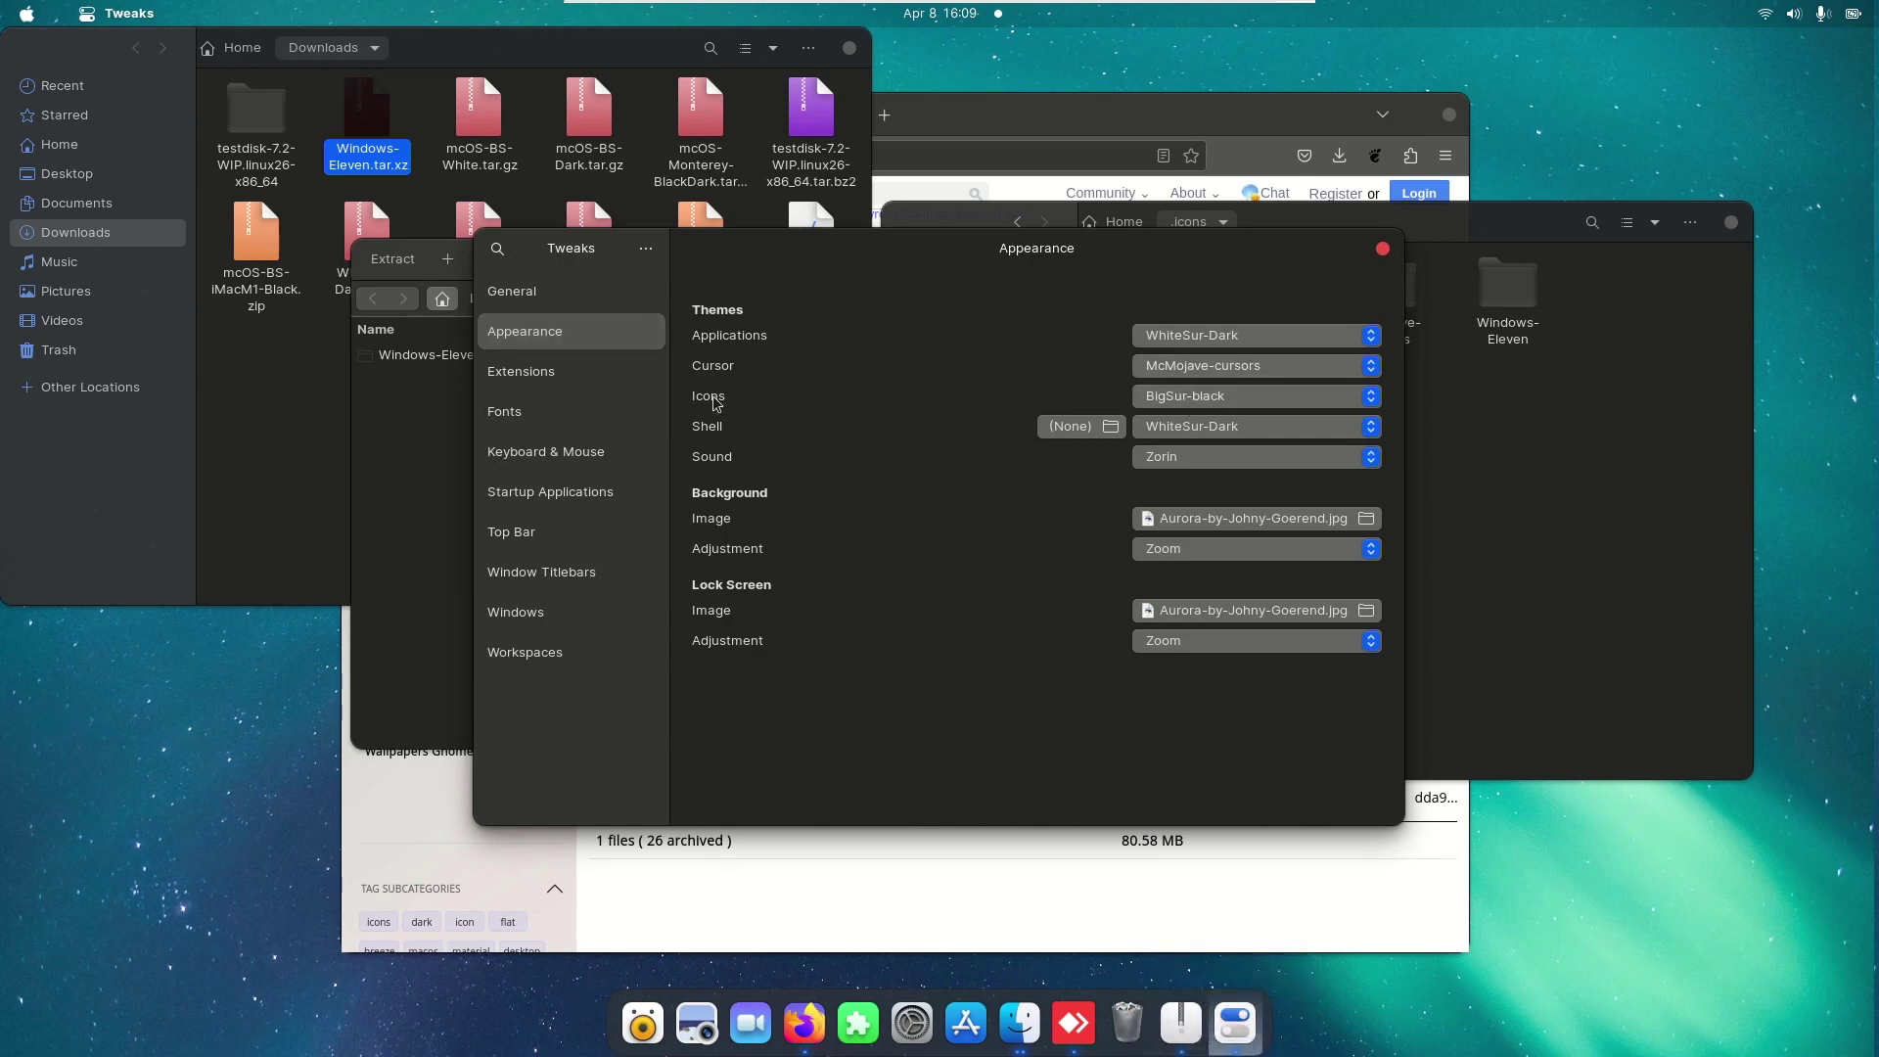
pyautogui.click(1173, 393)
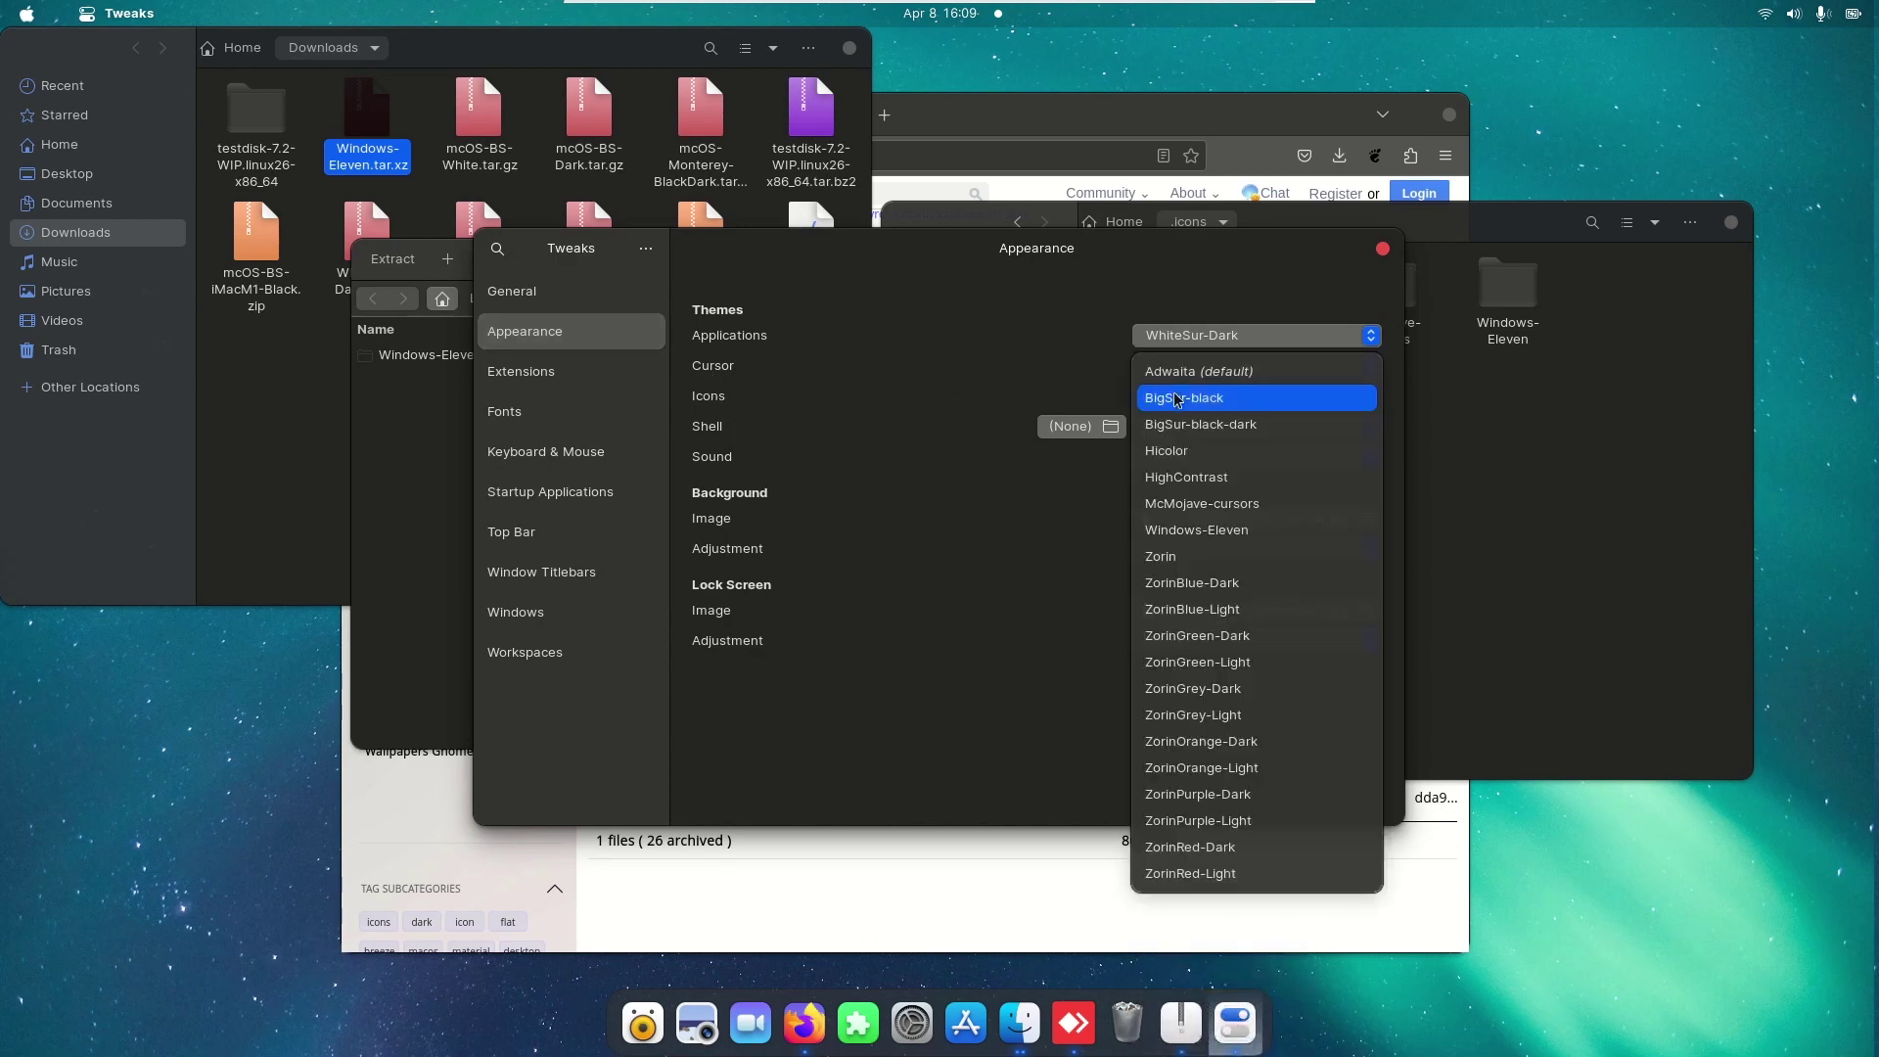
pyautogui.click(1205, 528)
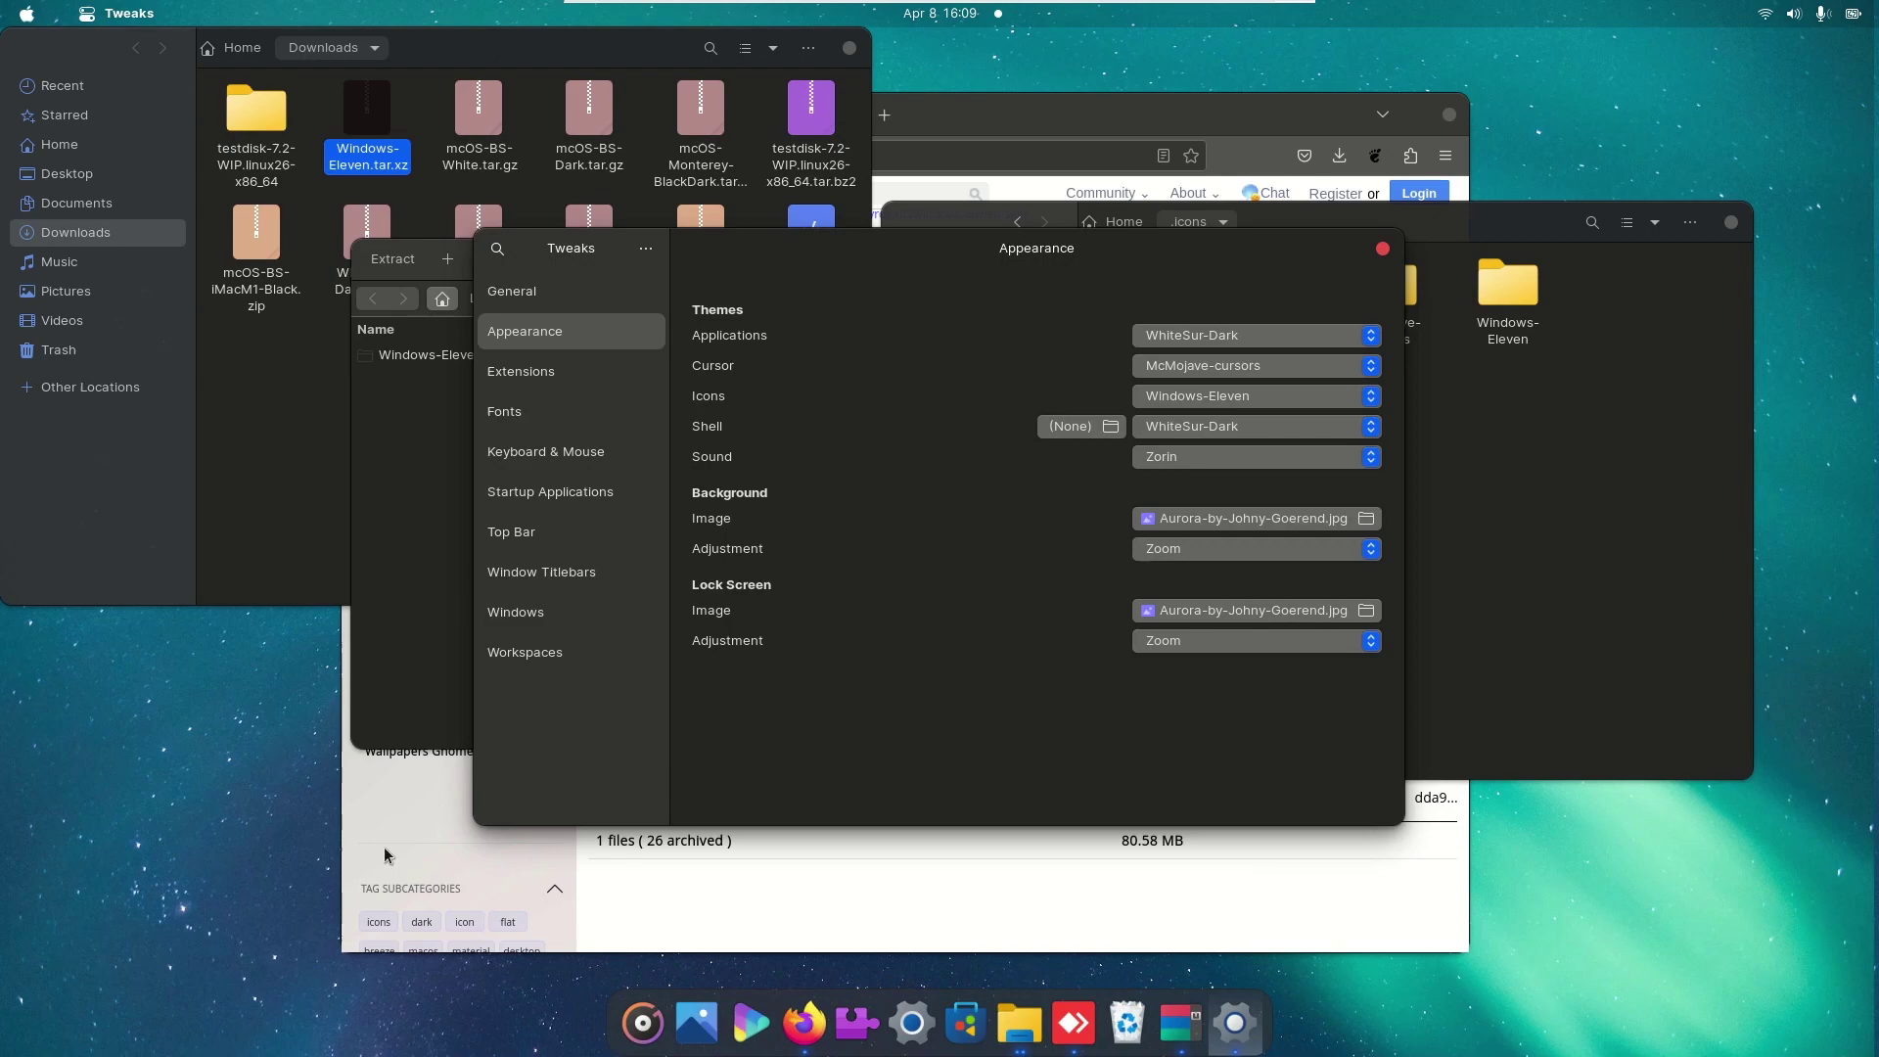
# Step: Close Tweaks and open LightningBug Gtk Themes from the GTK3/4 Themes listing
pyautogui.click(1380, 253)
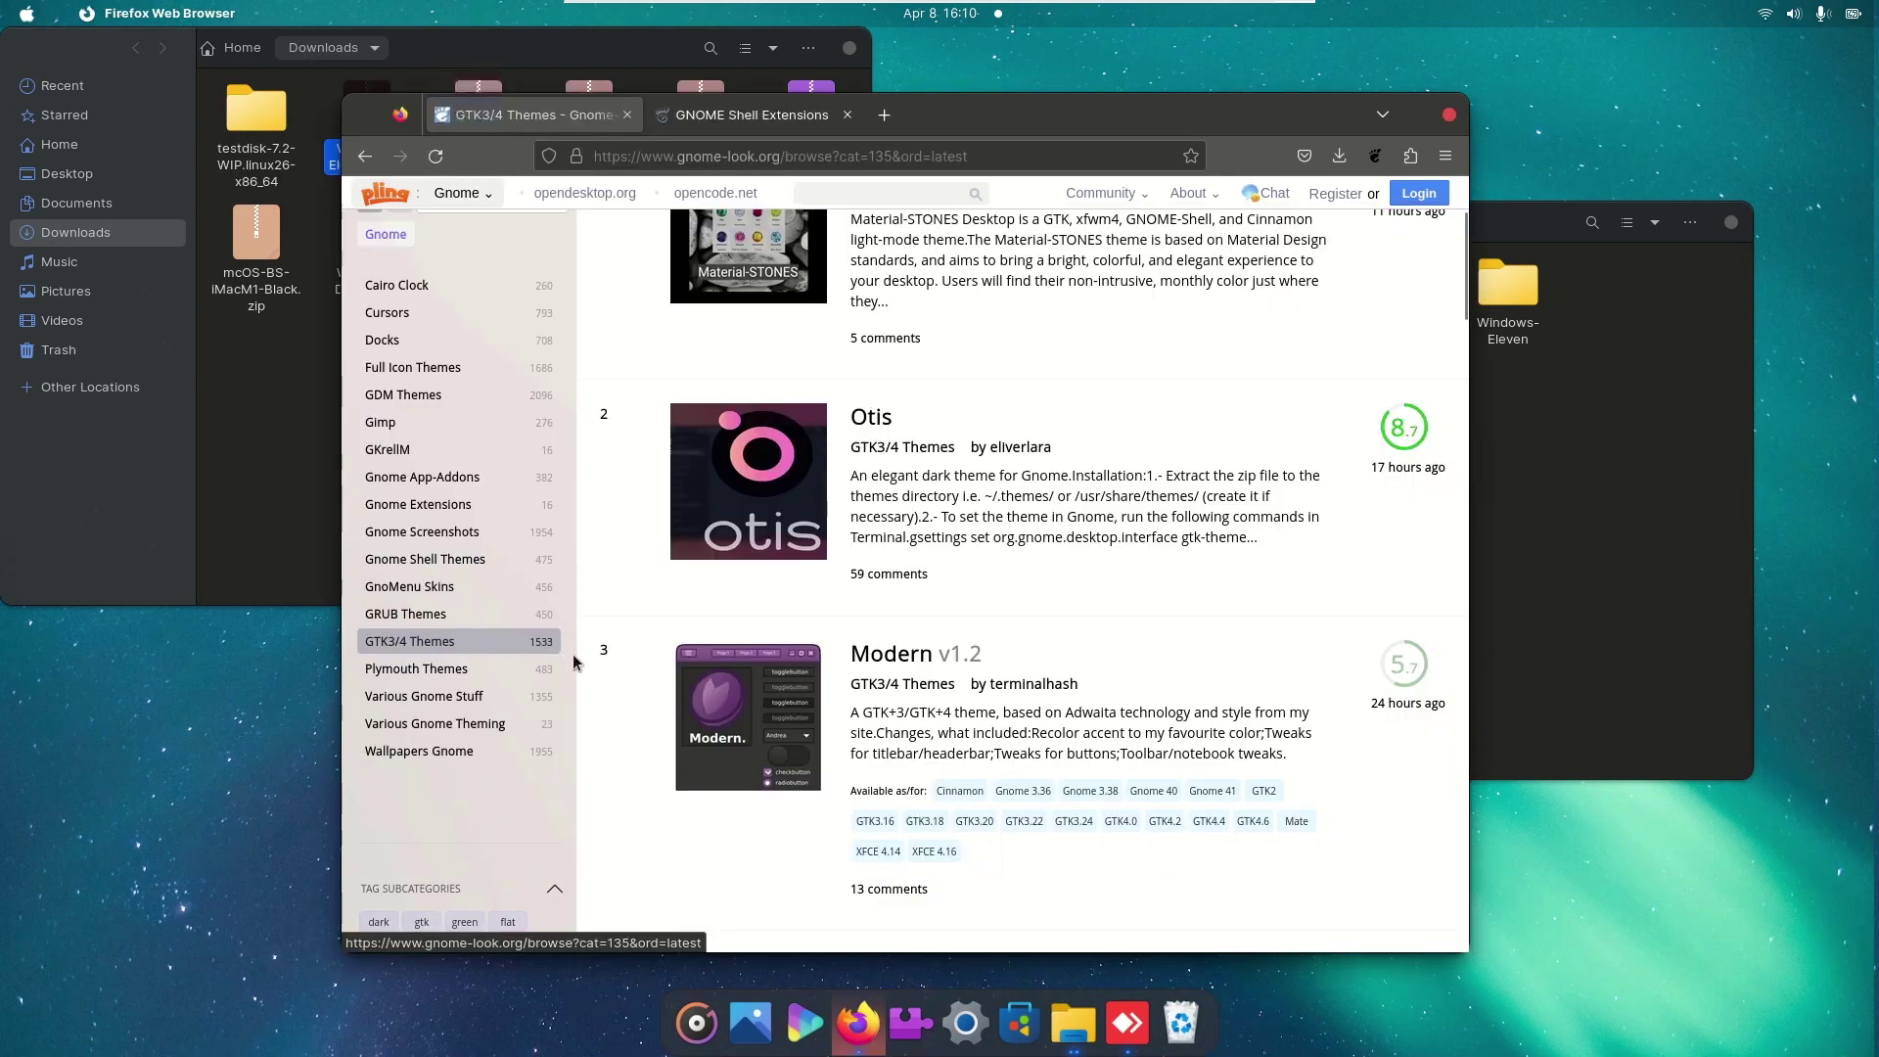
pyautogui.scroll(3, 569, 662)
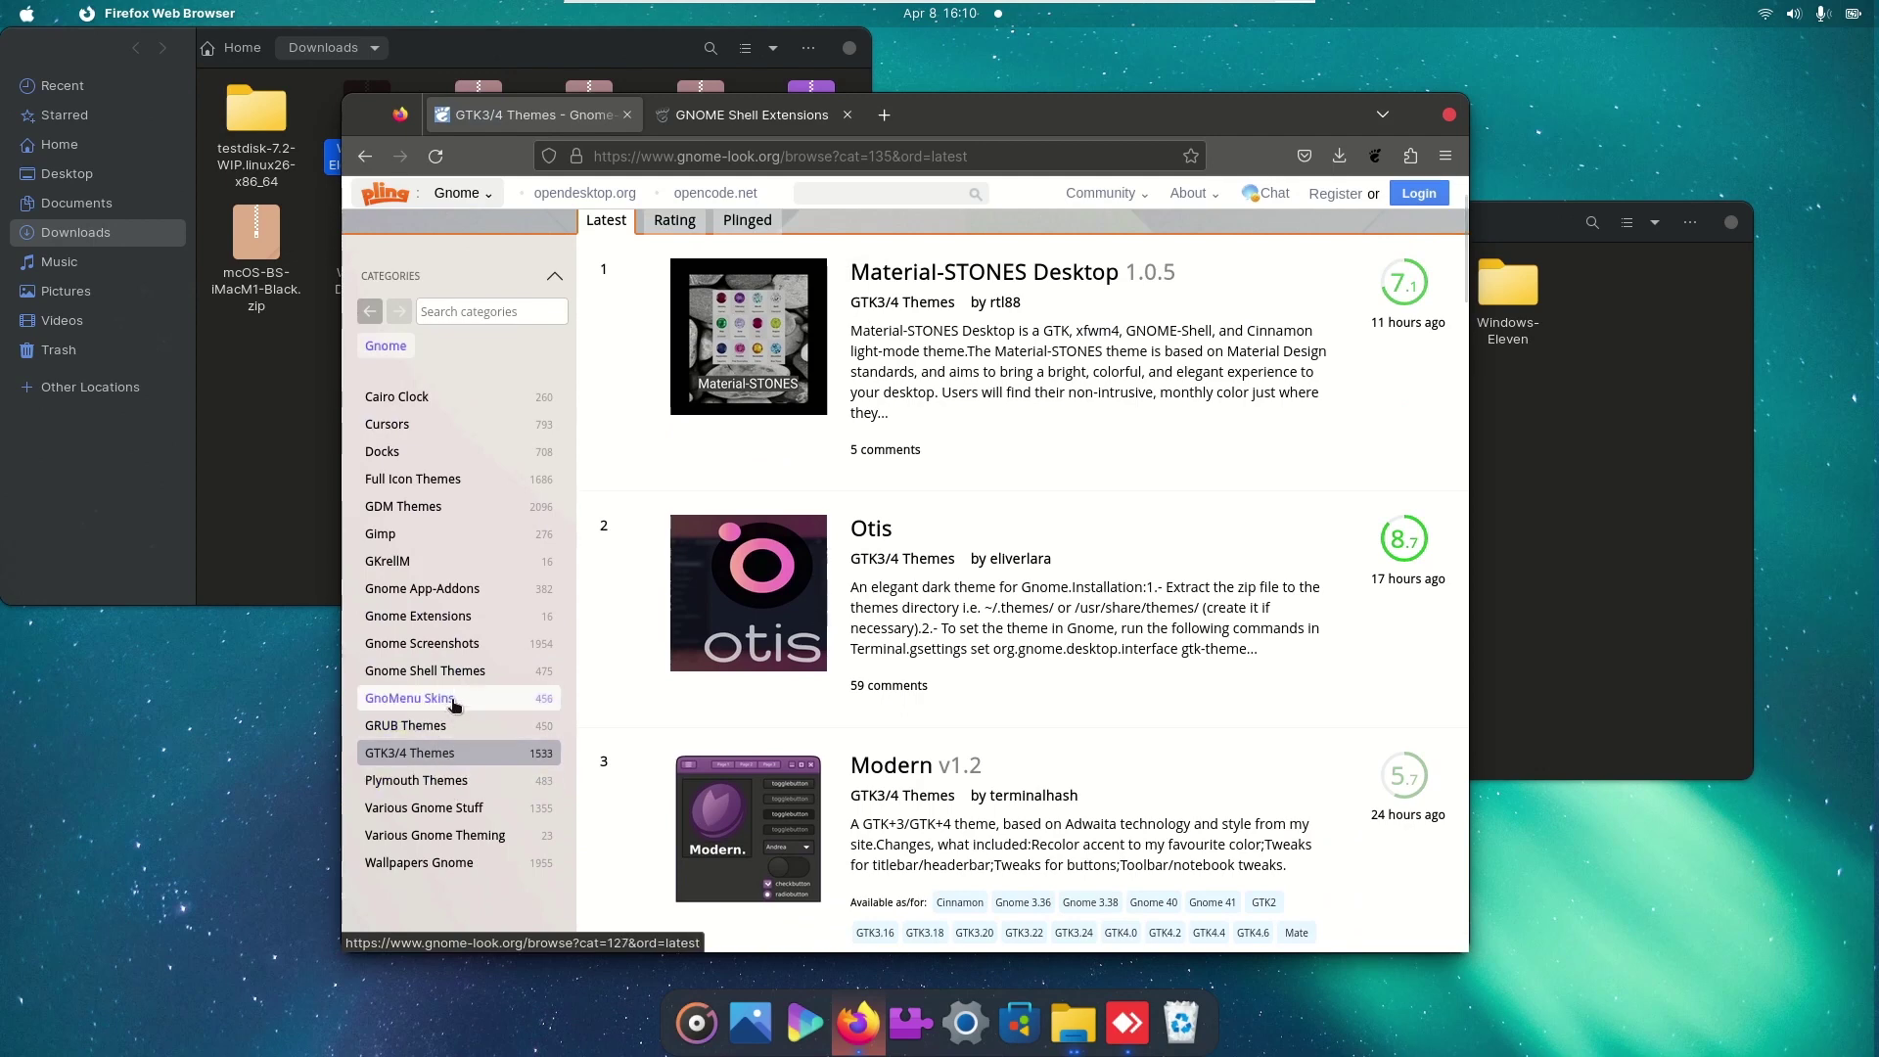
pyautogui.scroll(-1, 821, 602)
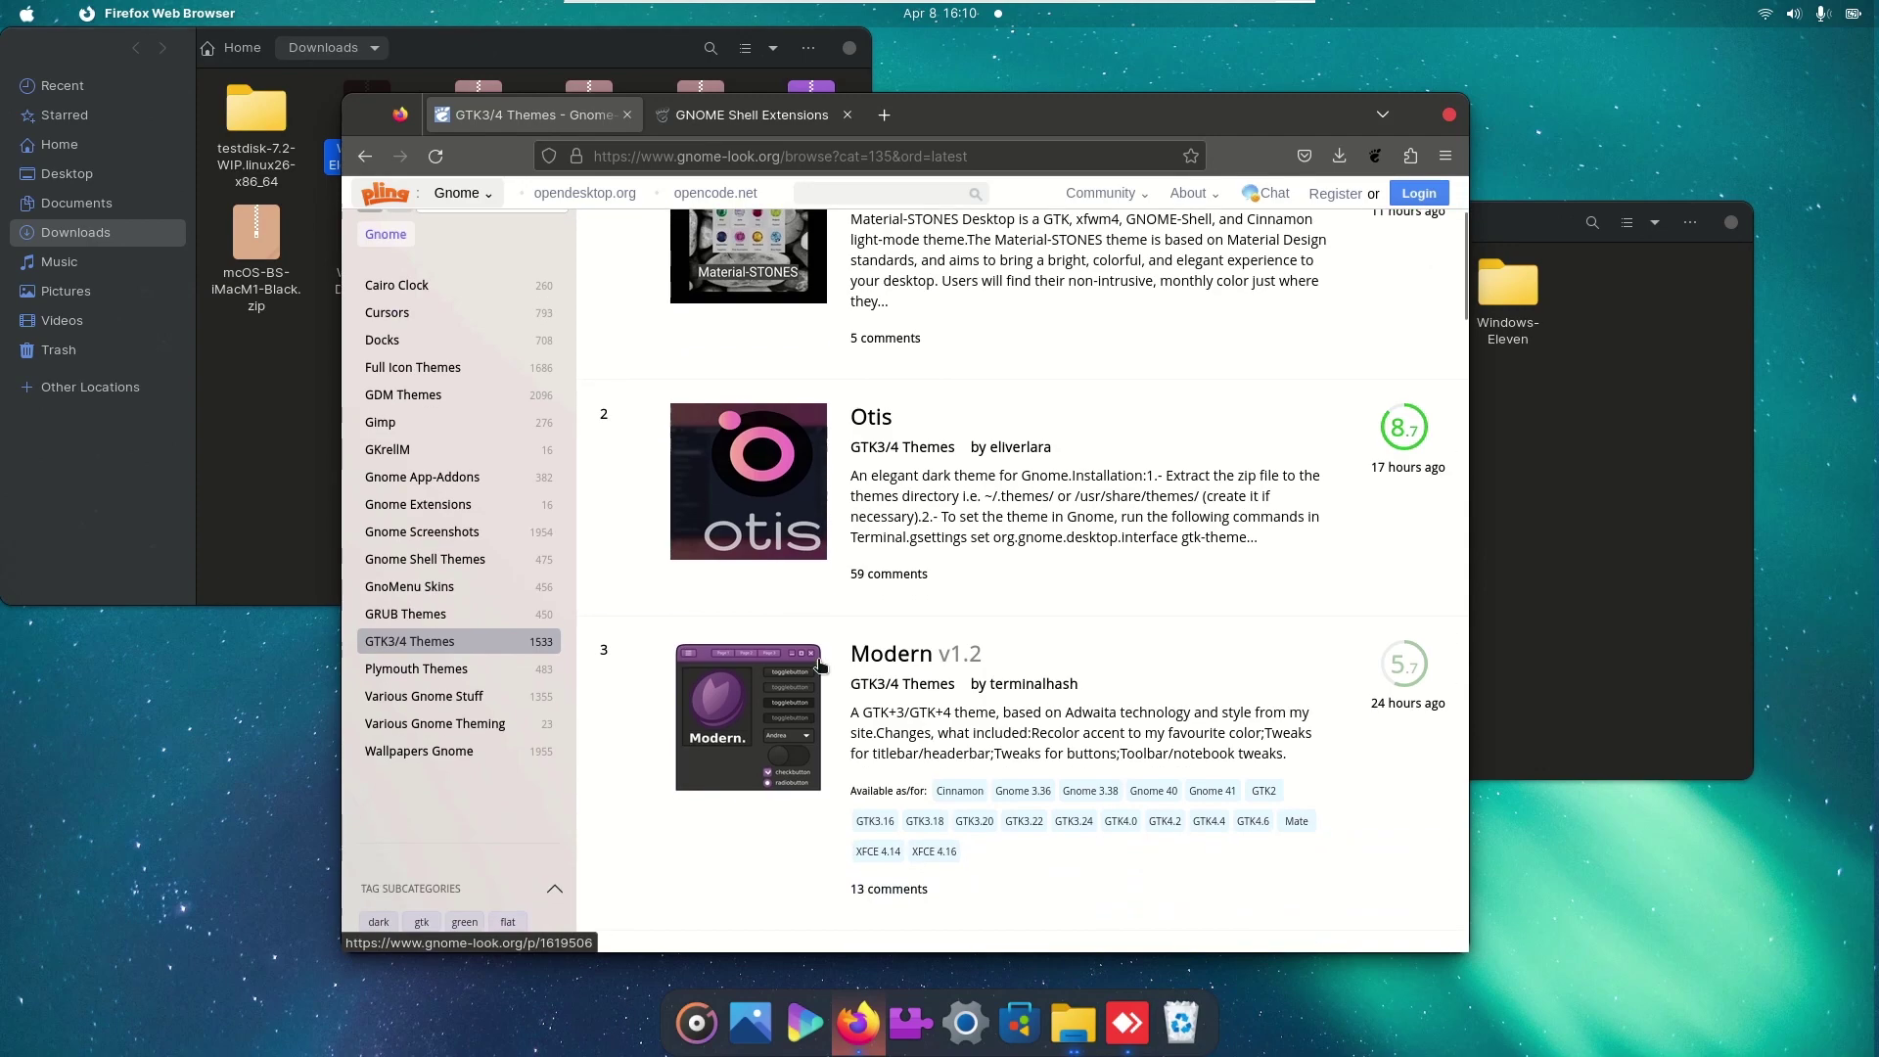
pyautogui.scroll(-2, 801, 743)
pyautogui.scroll(-3, 801, 744)
pyautogui.scroll(-1, 800, 743)
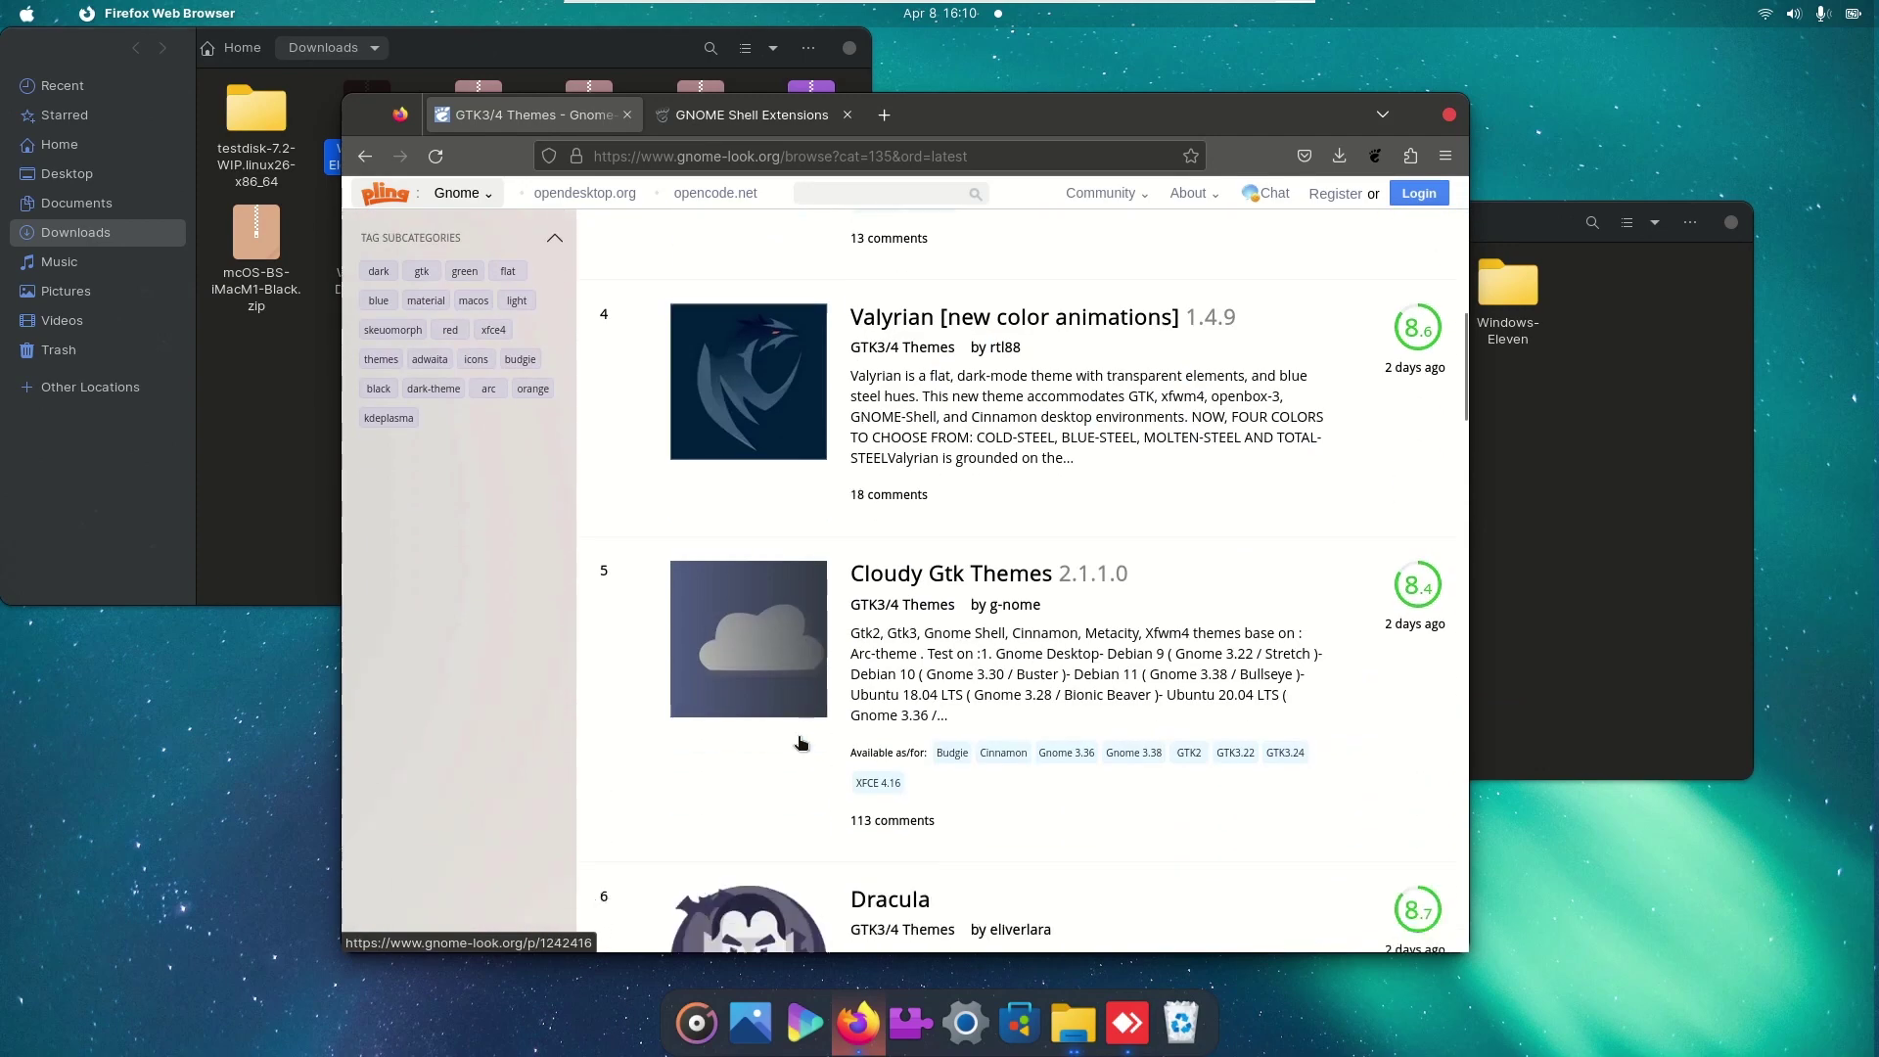
pyautogui.scroll(-2, 800, 744)
pyautogui.scroll(-2, 800, 743)
pyautogui.scroll(-2, 800, 743)
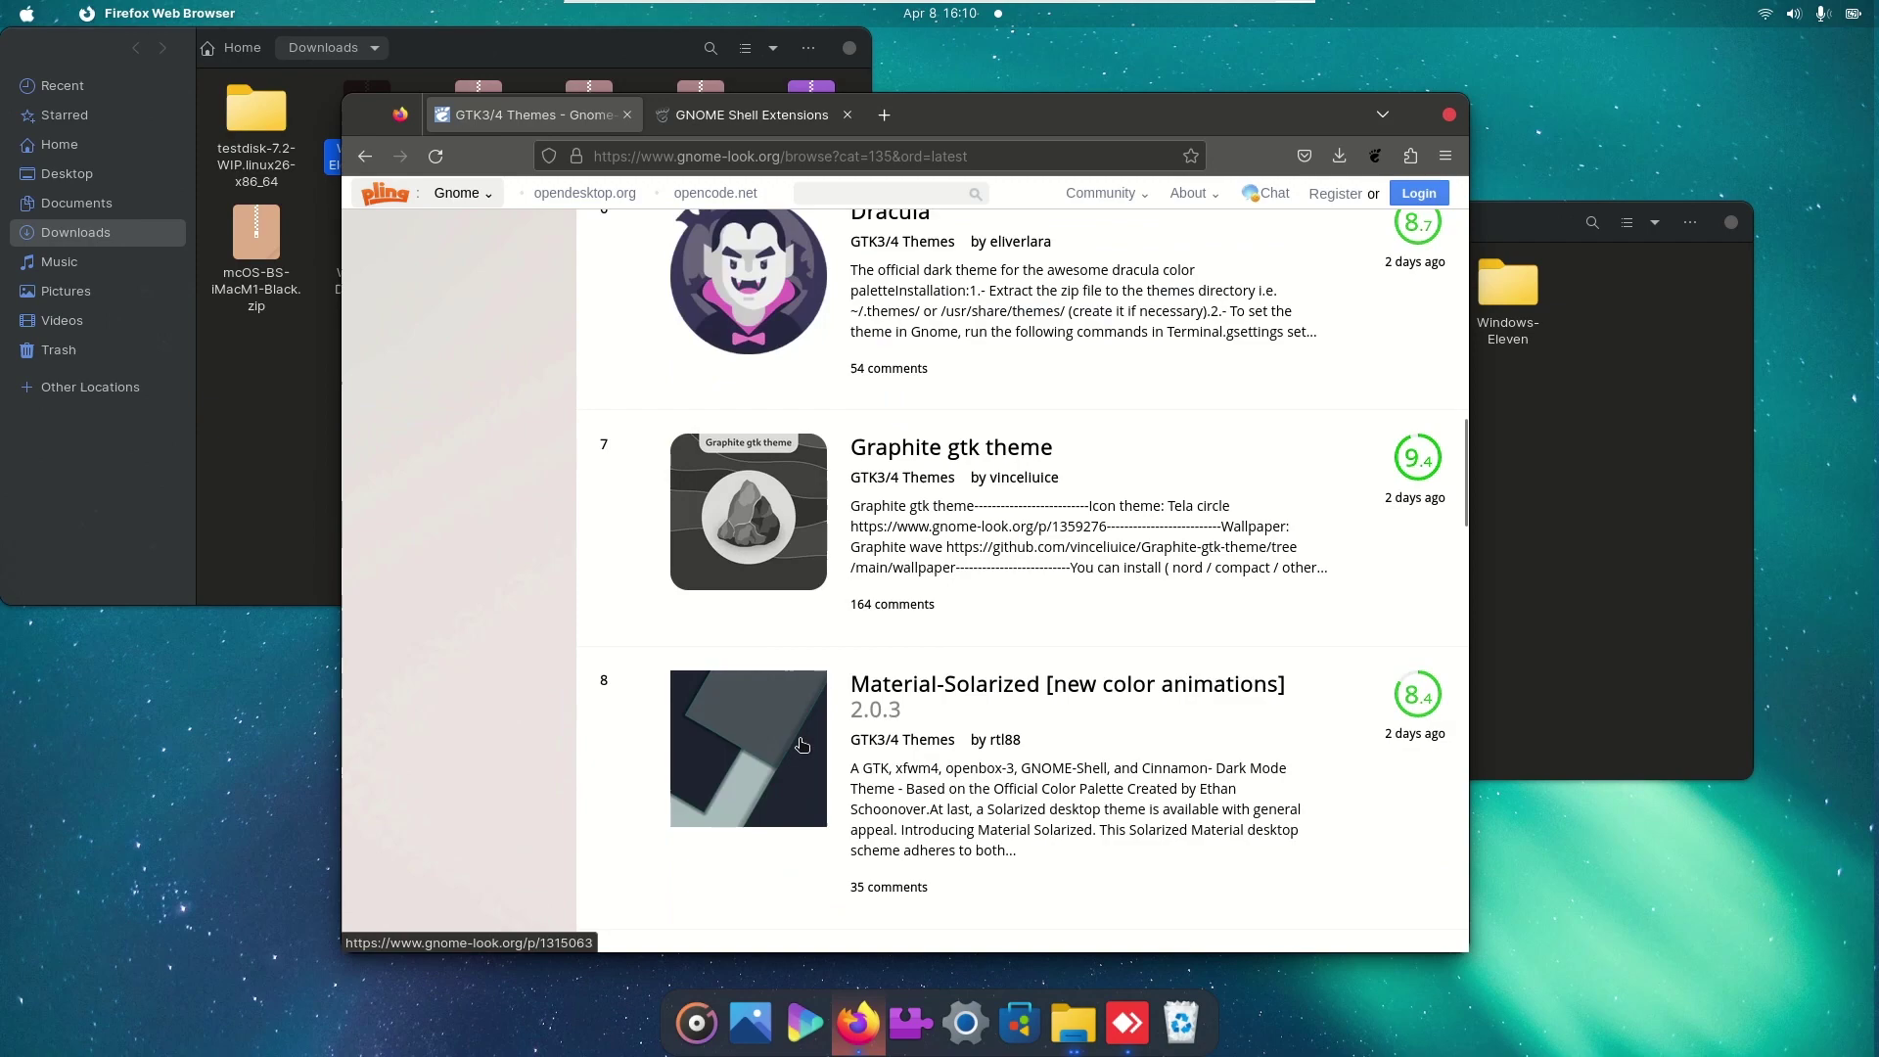
pyautogui.scroll(-1, 801, 743)
pyautogui.scroll(2, 801, 743)
pyautogui.scroll(-2, 804, 546)
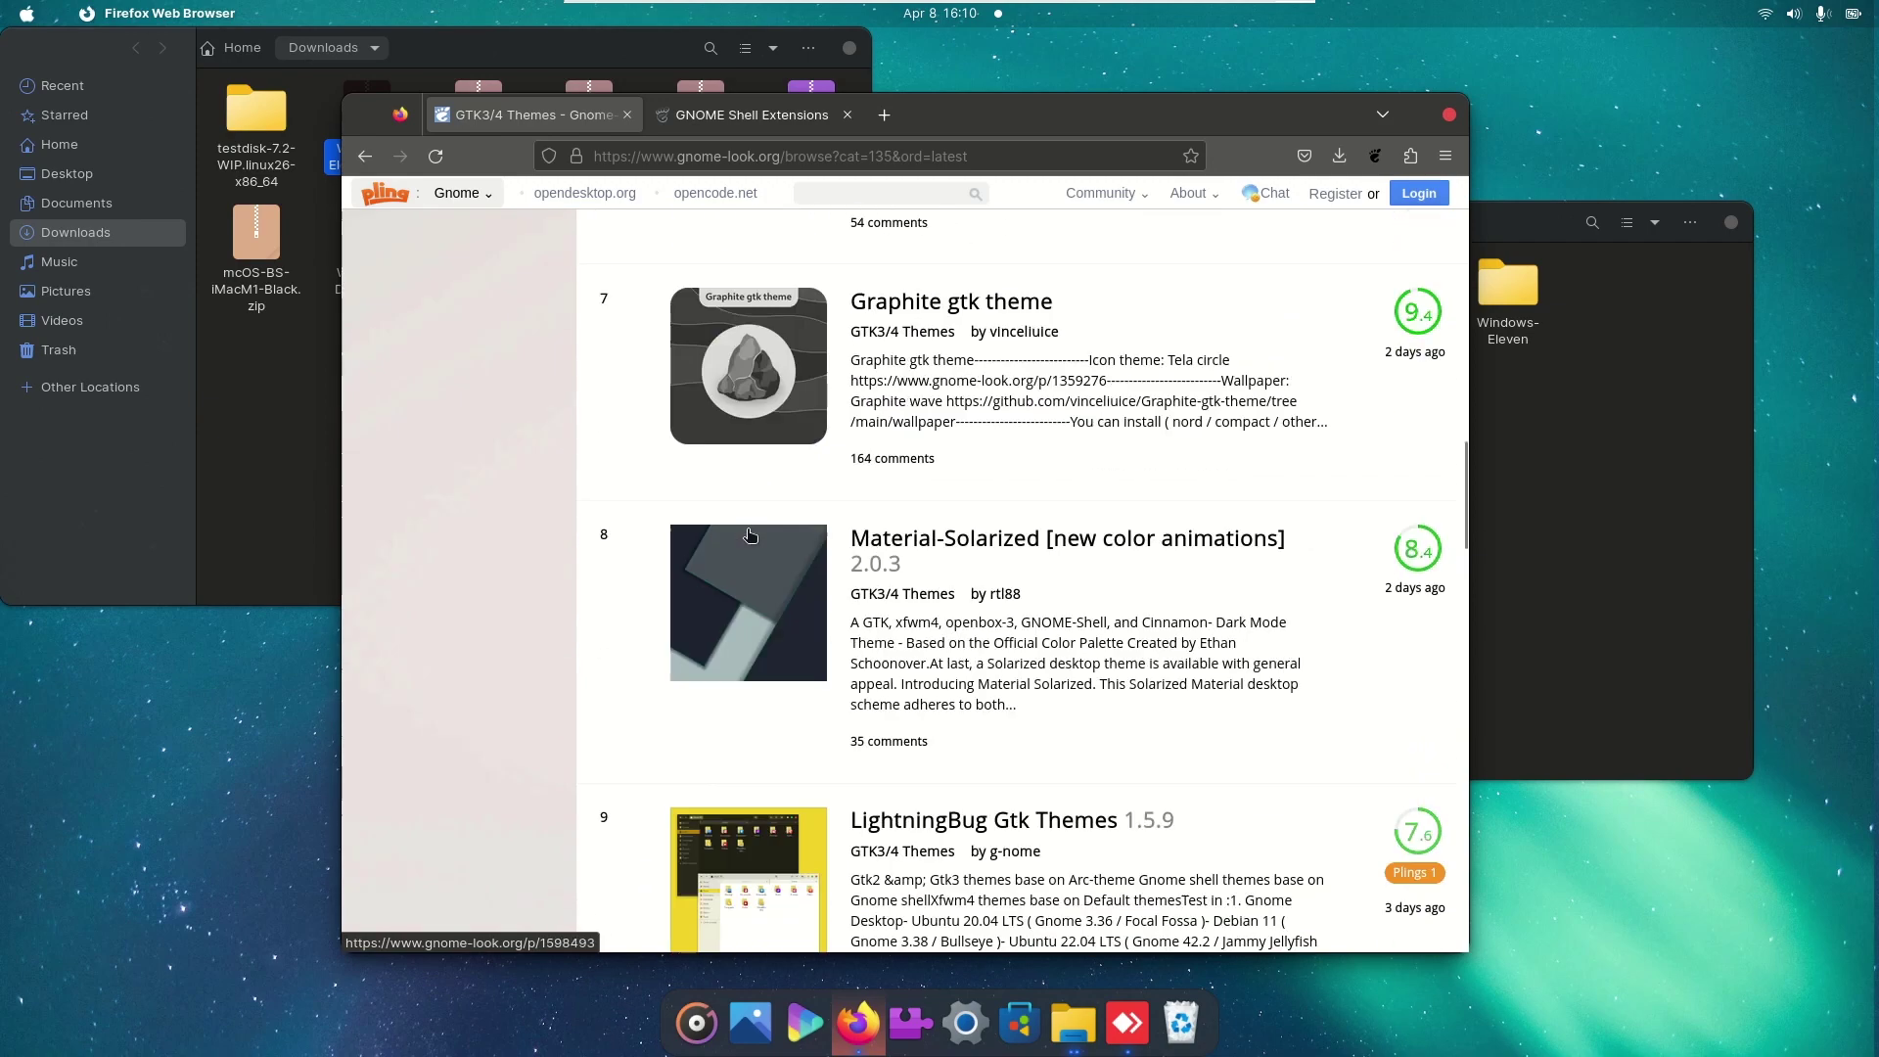
pyautogui.scroll(-1, 755, 746)
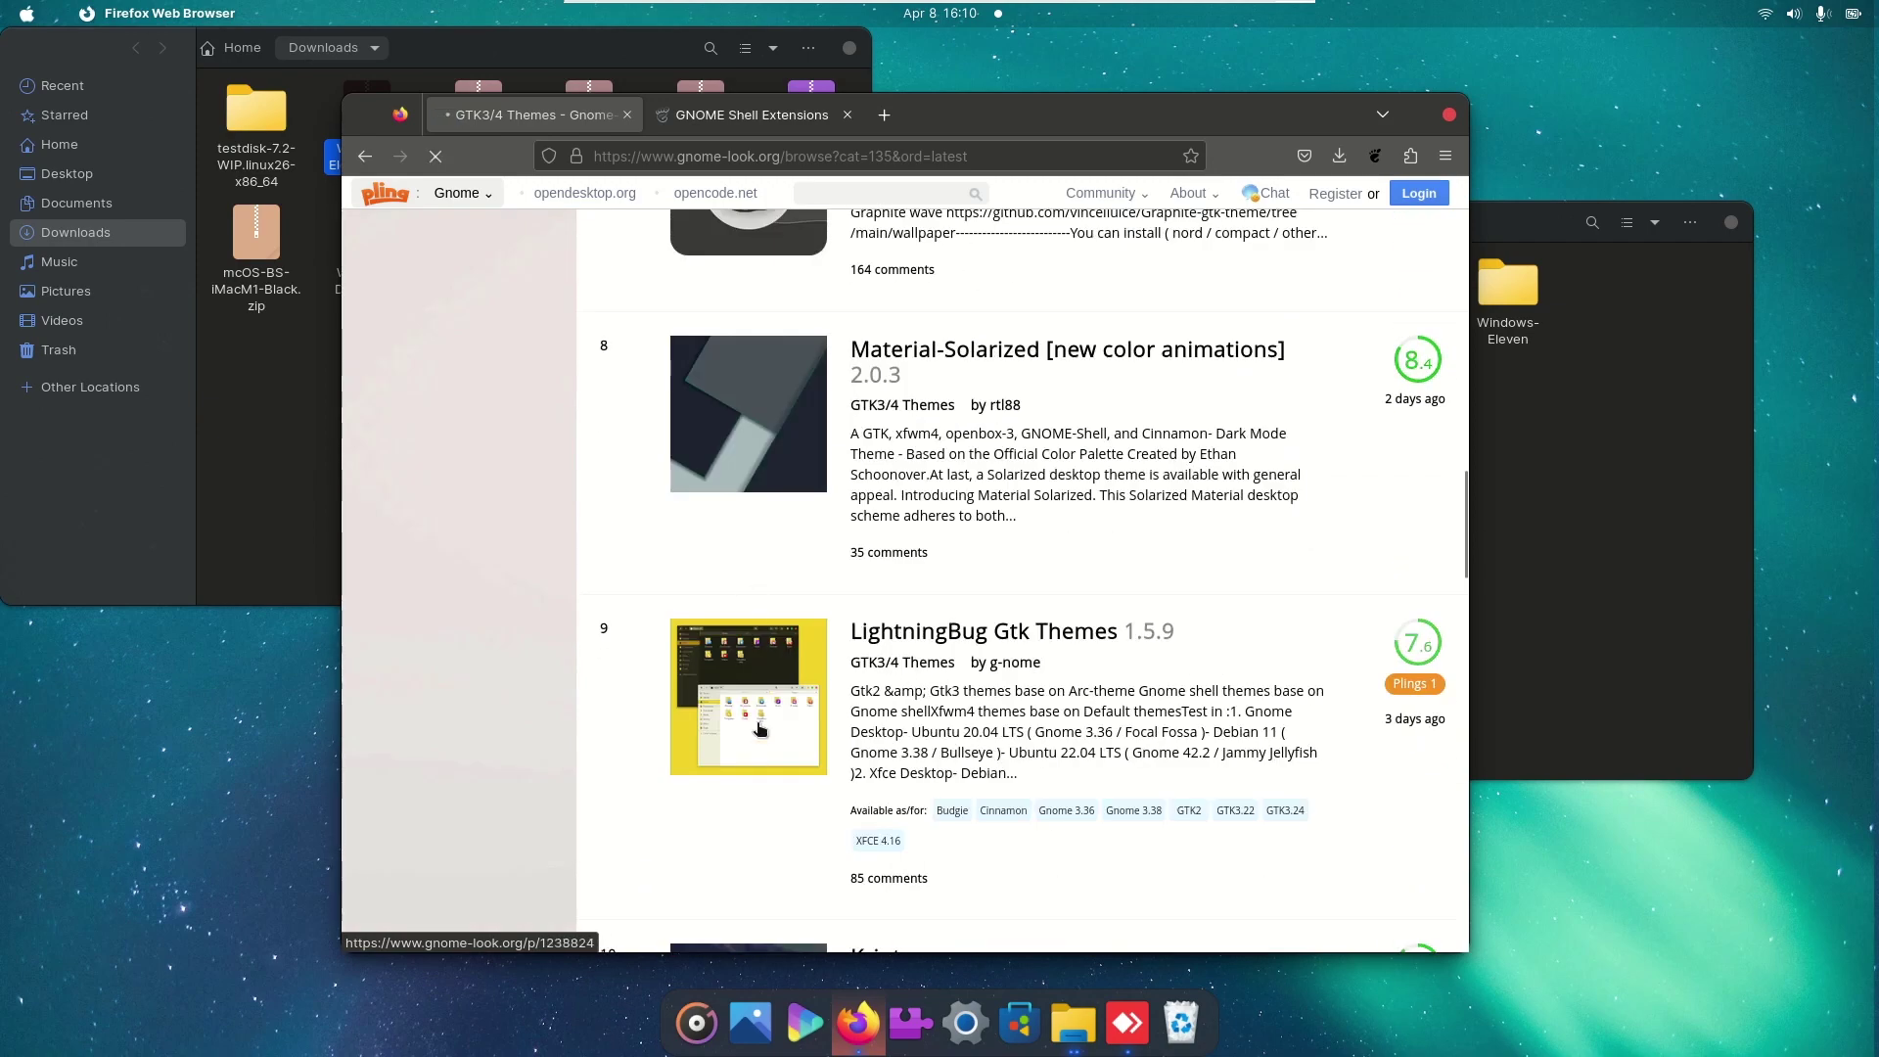
pyautogui.click(758, 728)
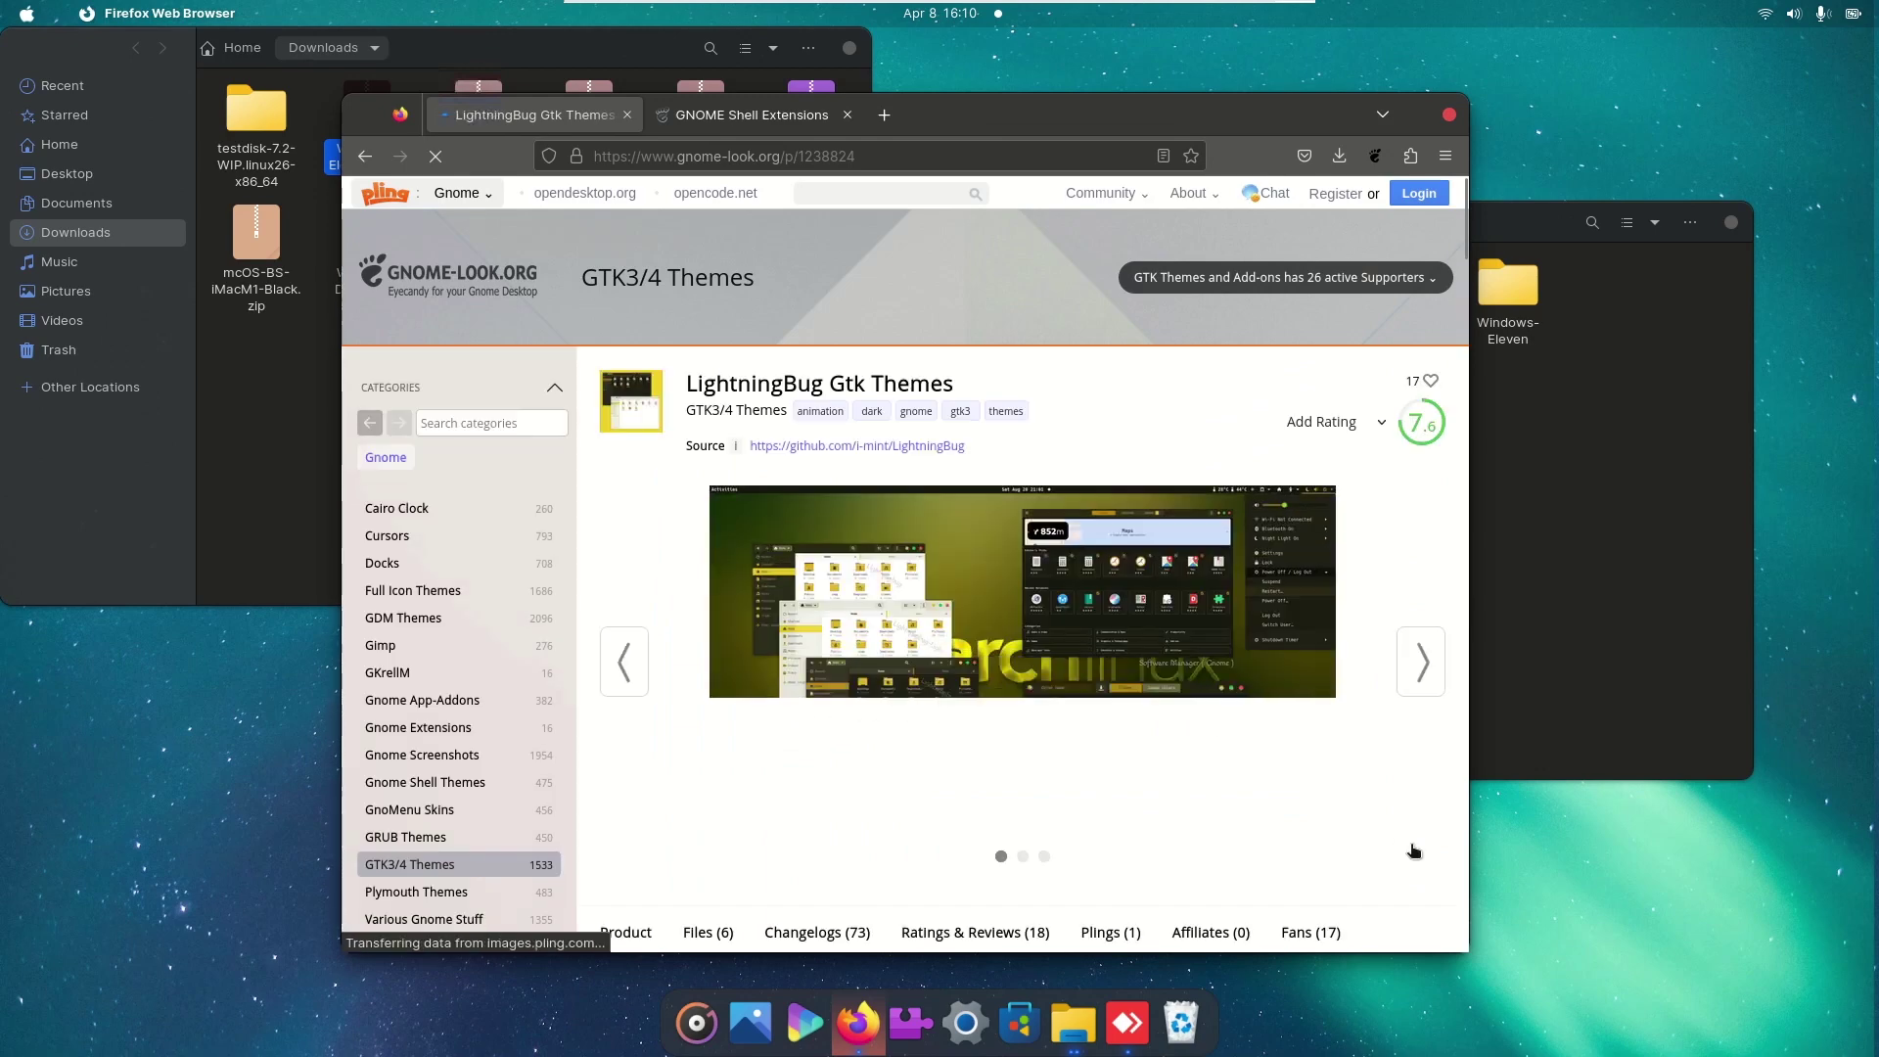
pyautogui.scroll(-1, 1429, 871)
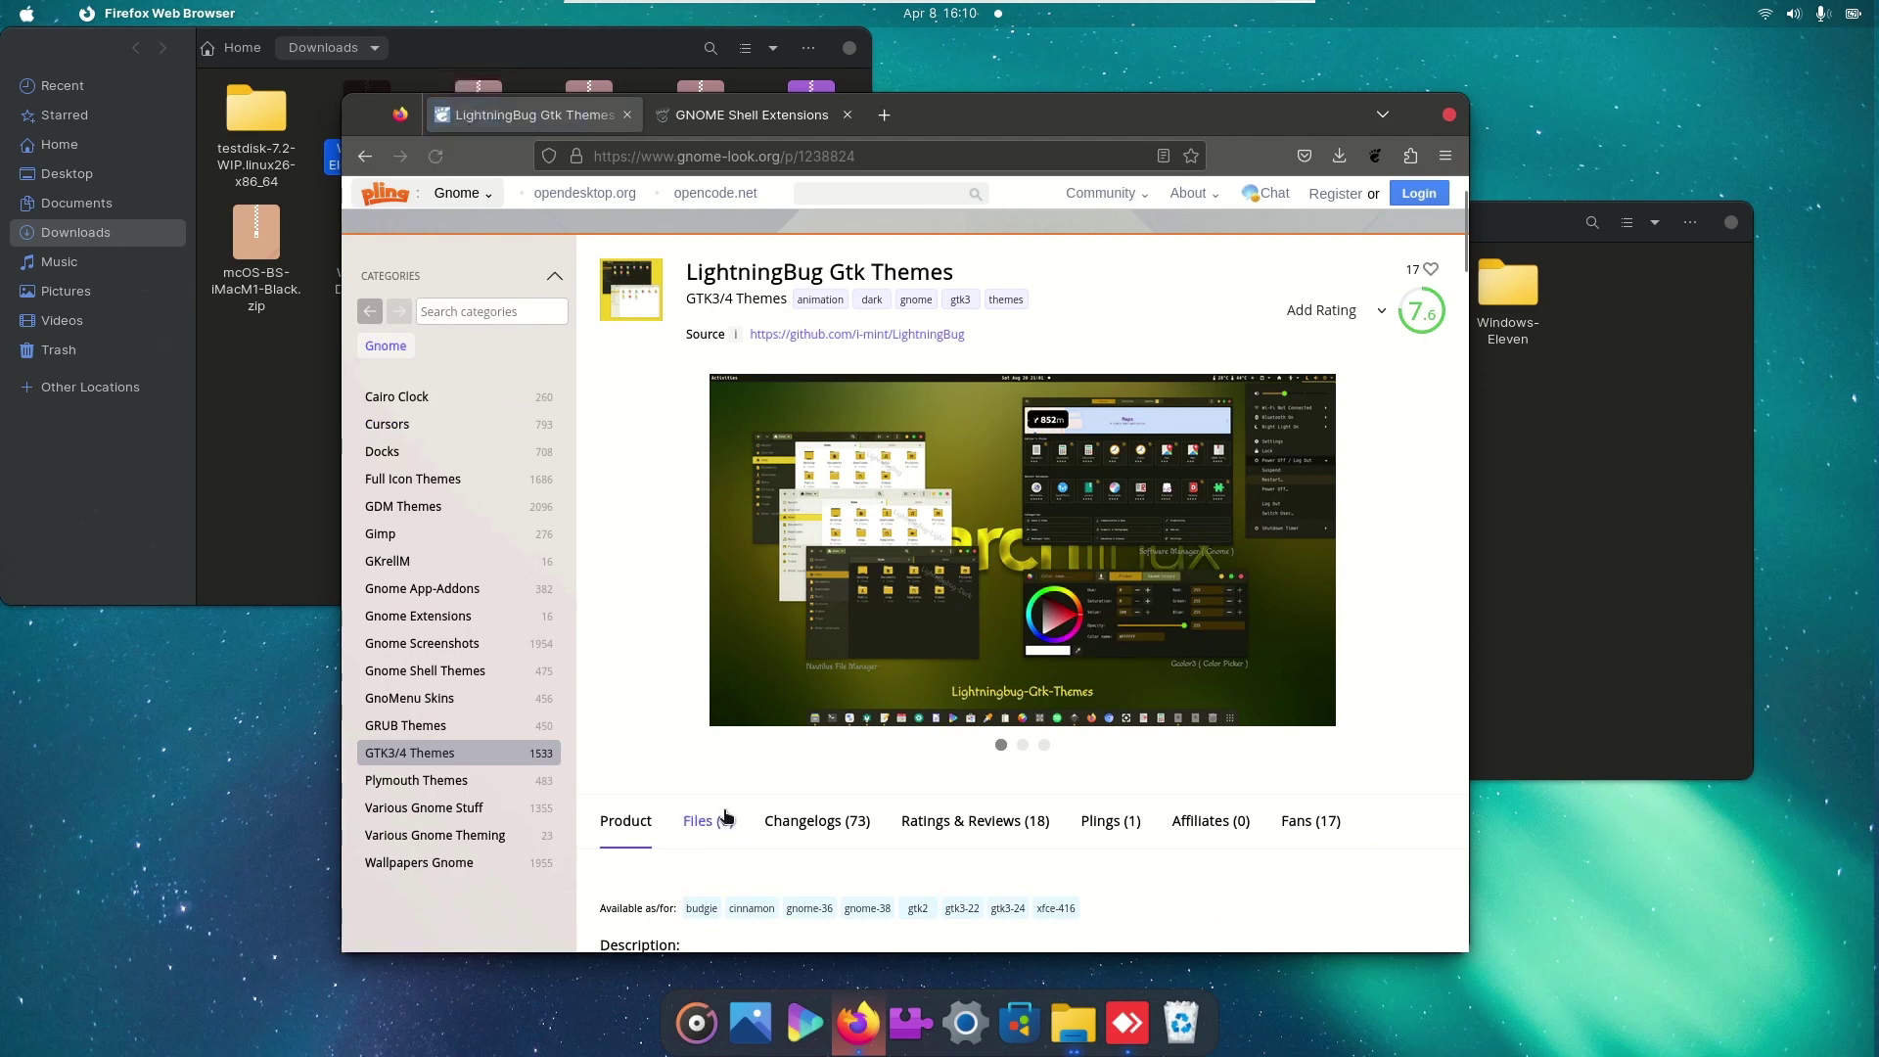
pyautogui.scroll(-1, 675, 691)
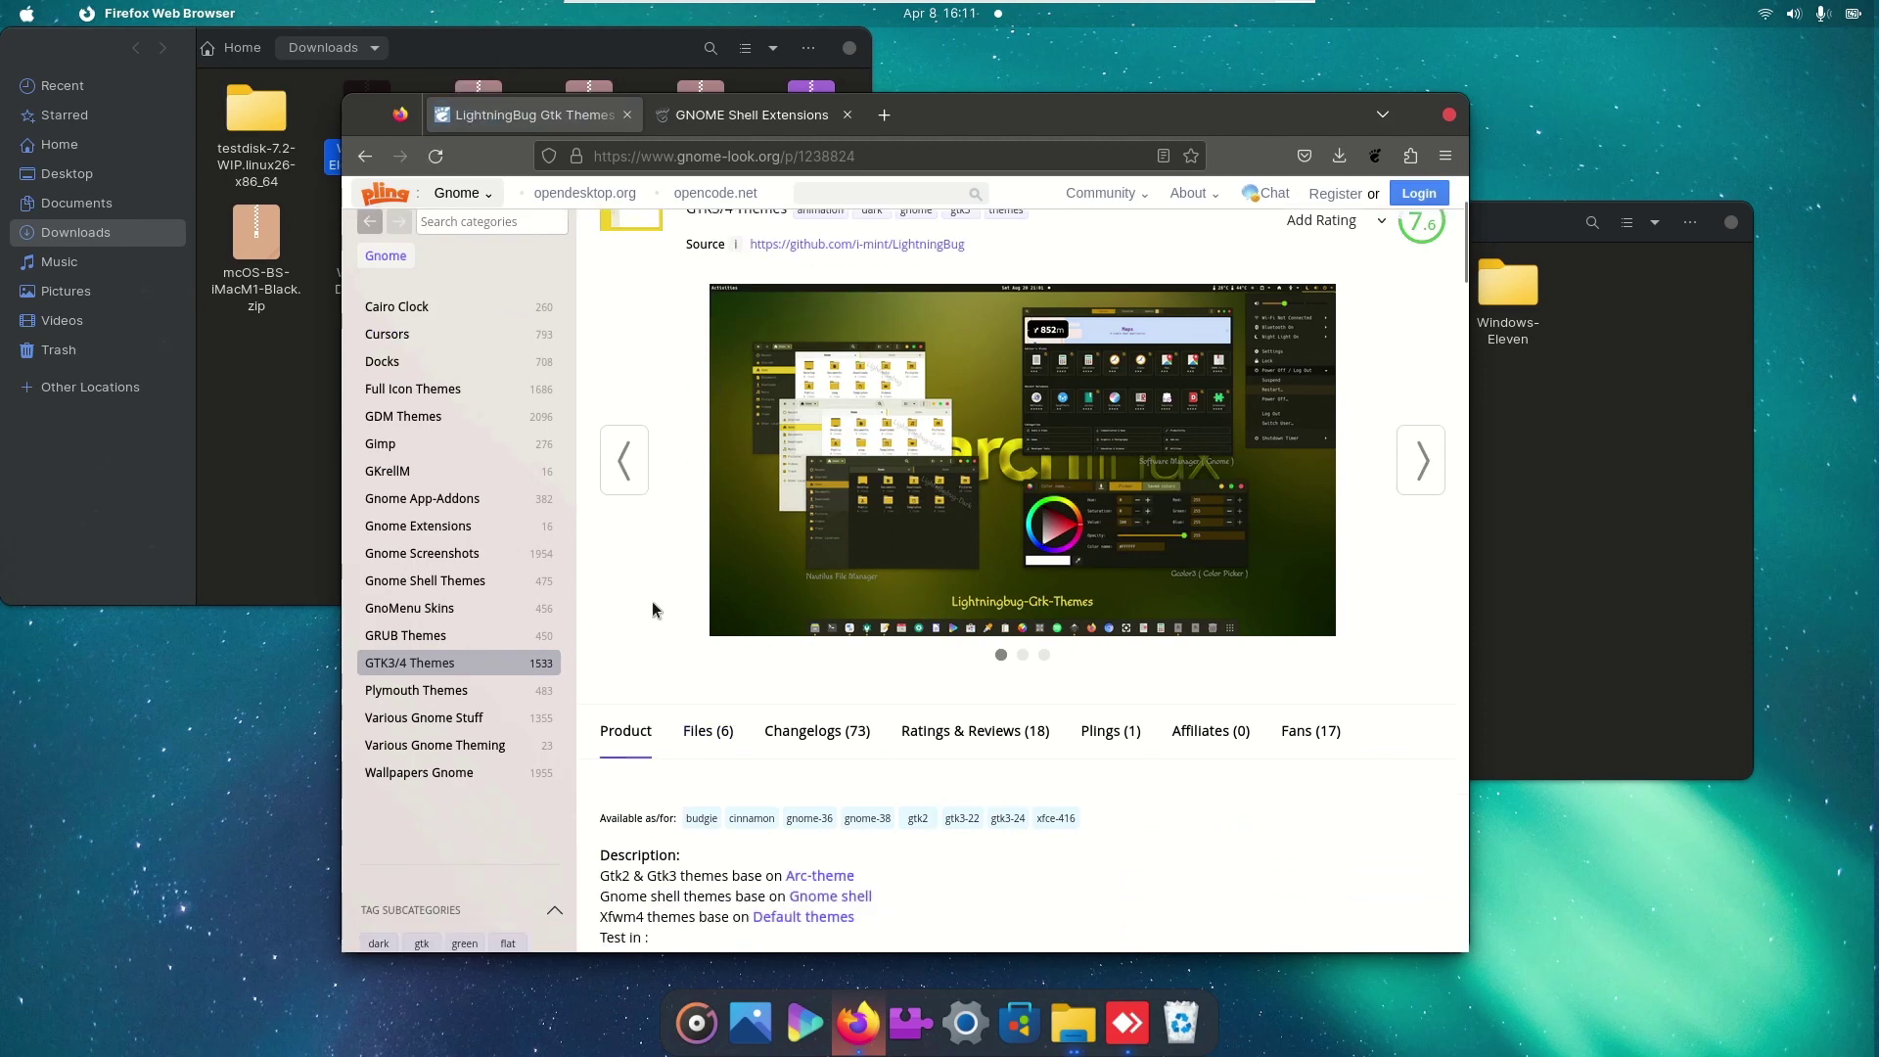
# Step: Download the 317 KB Lightningbug.7z archive from the LightningBug Files (6) list
pyautogui.click(693, 727)
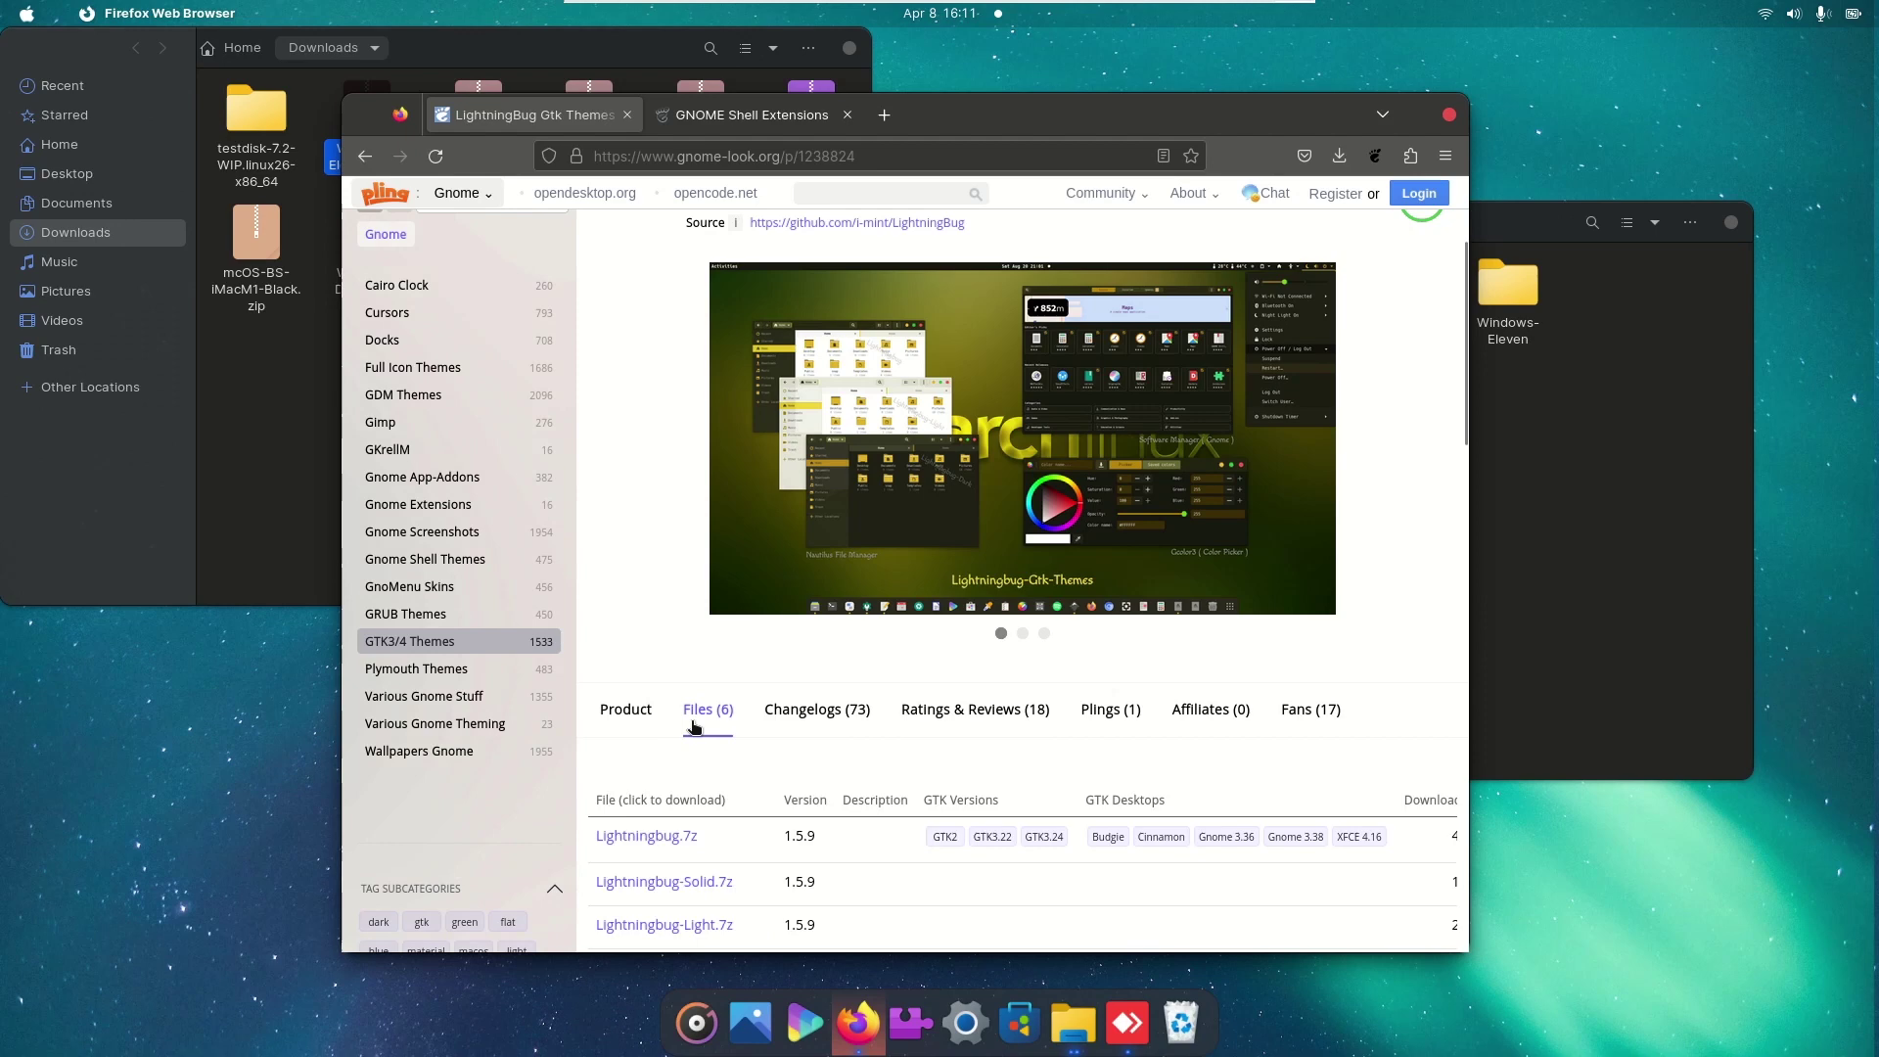
pyautogui.scroll(-3, 877, 655)
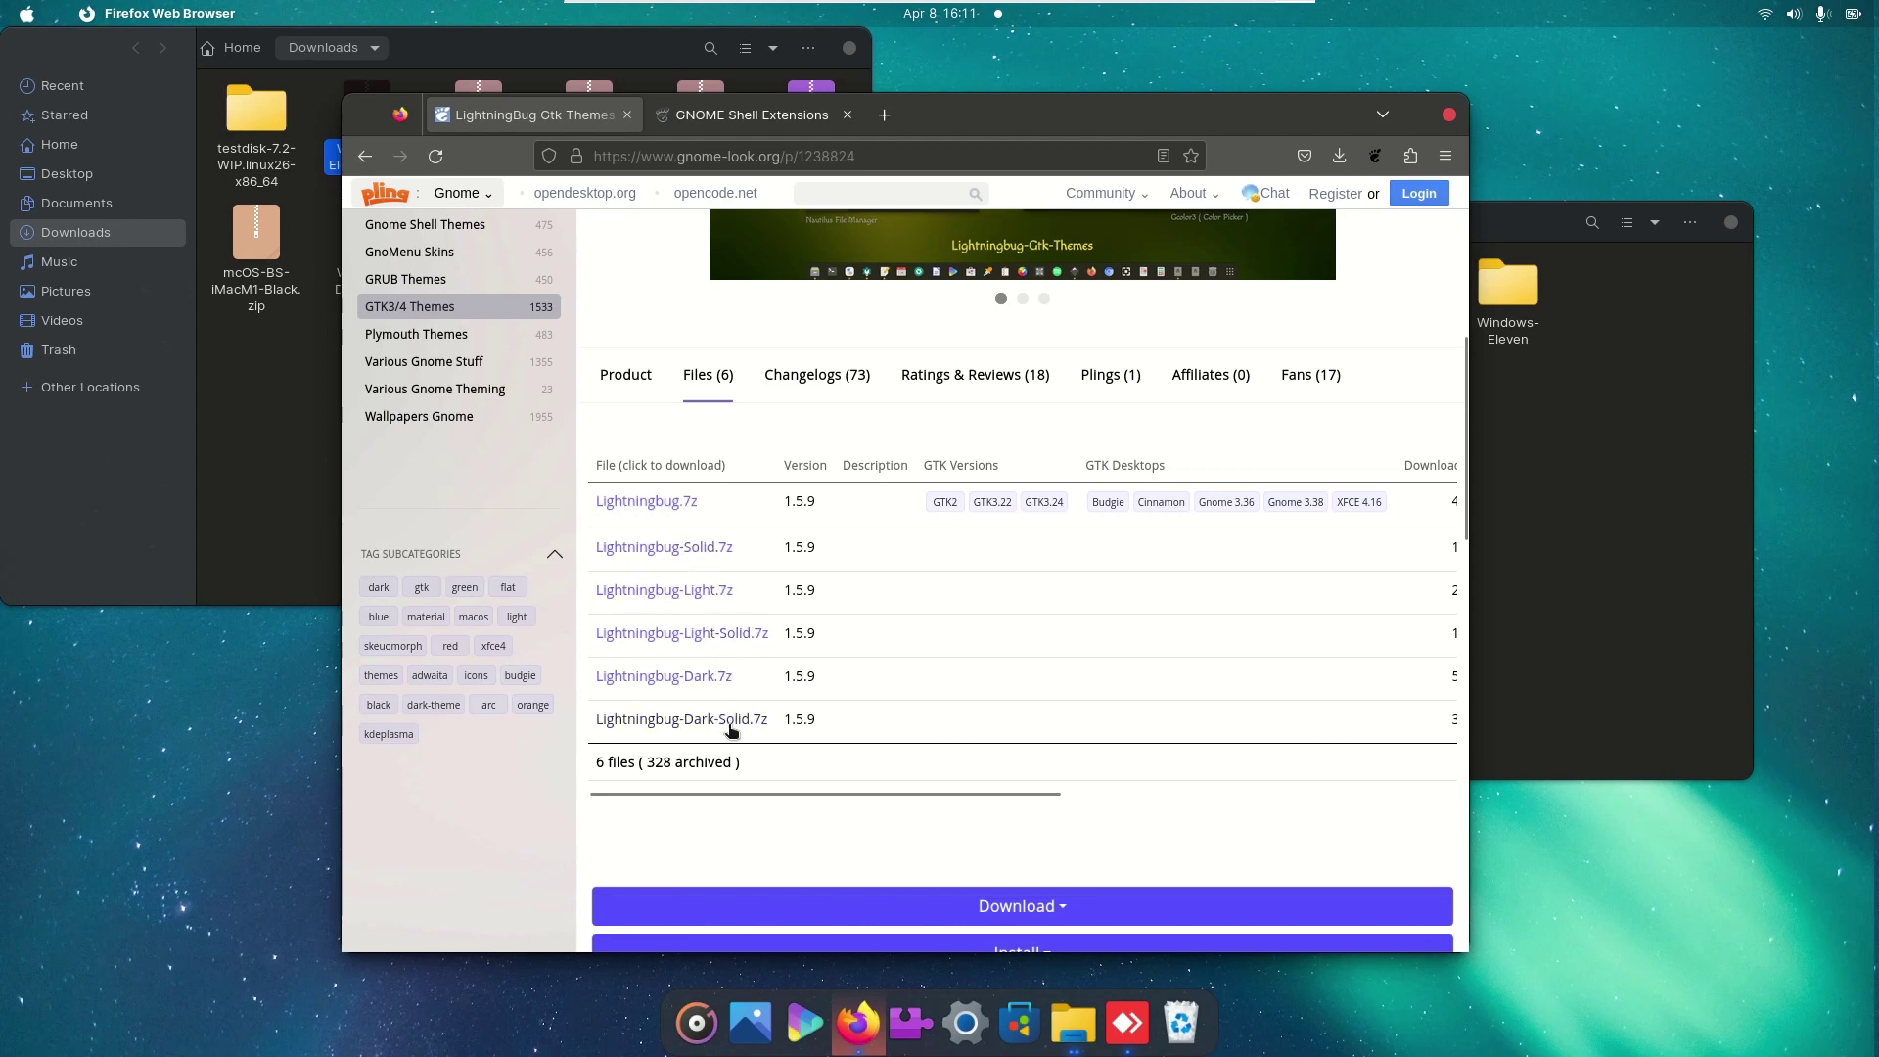
pyautogui.click(671, 507)
pyautogui.click(851, 529)
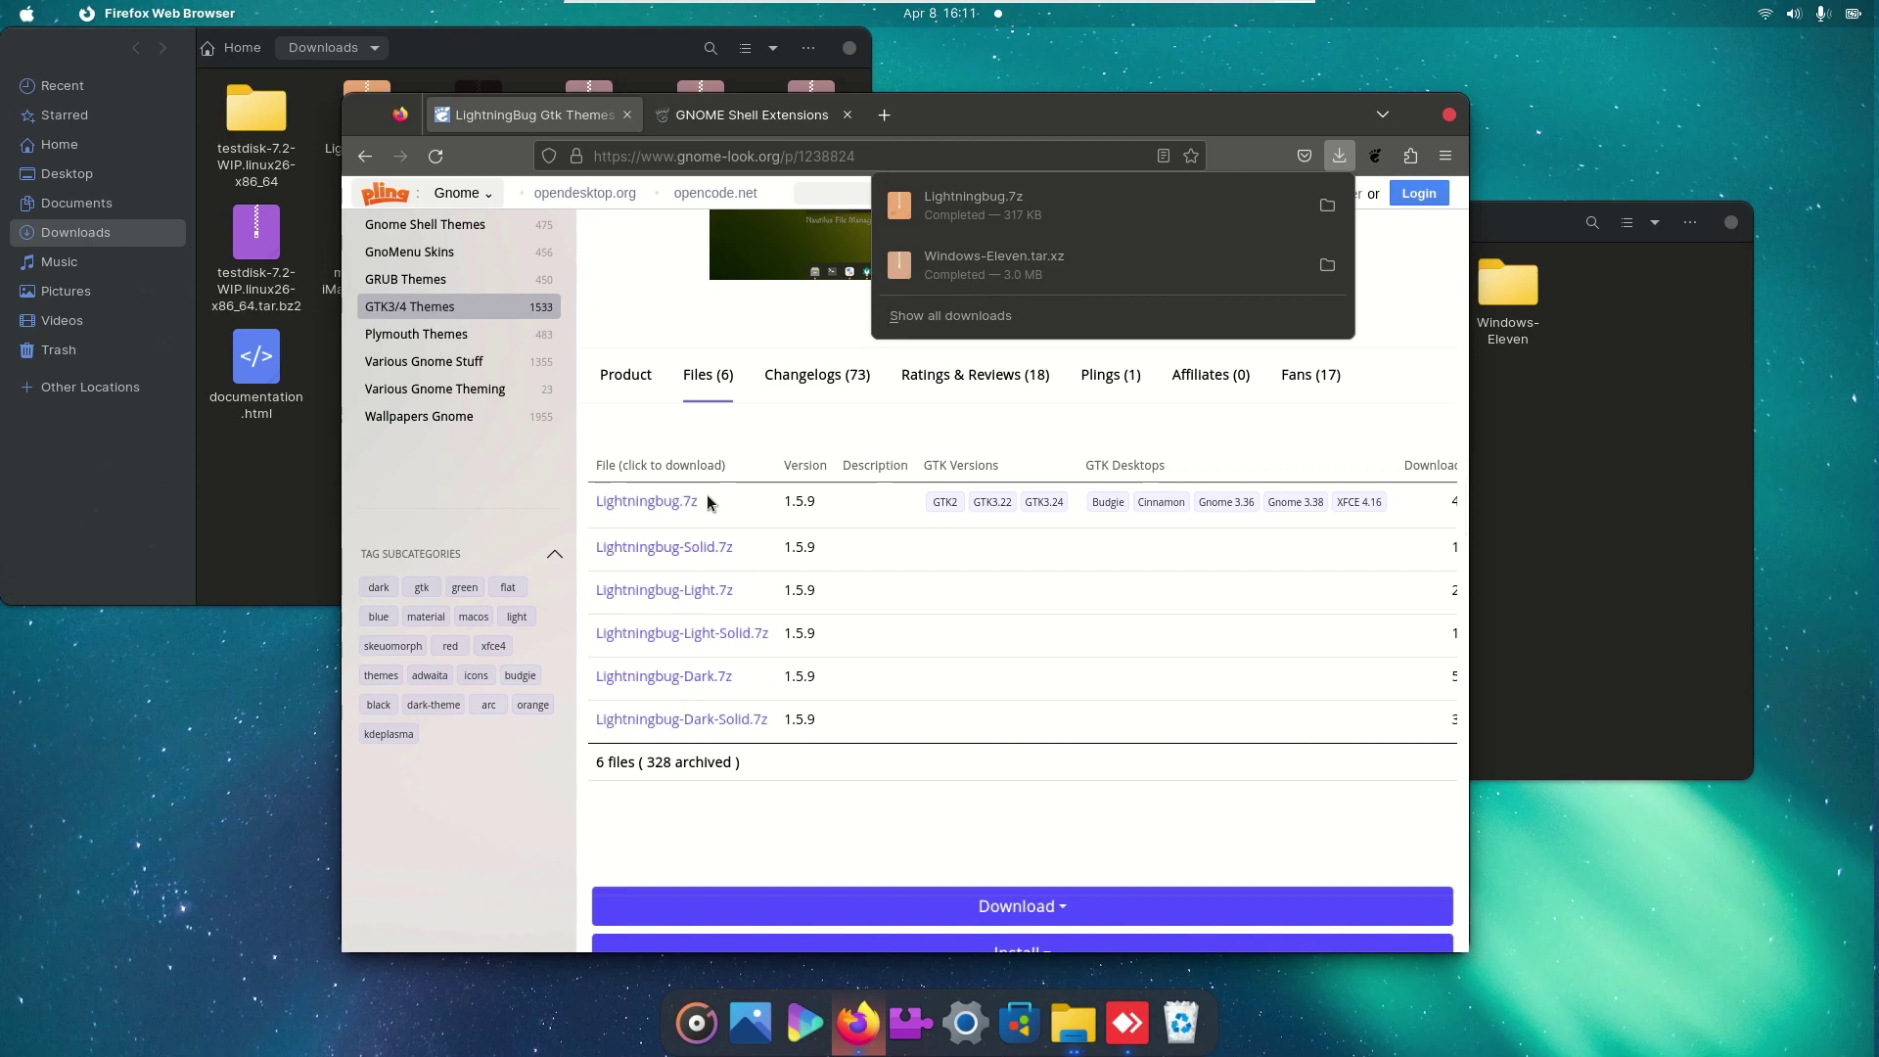
# Step: Switch the second Files window from .icons to the hidden .themes folder in Home
pyautogui.click(285, 525)
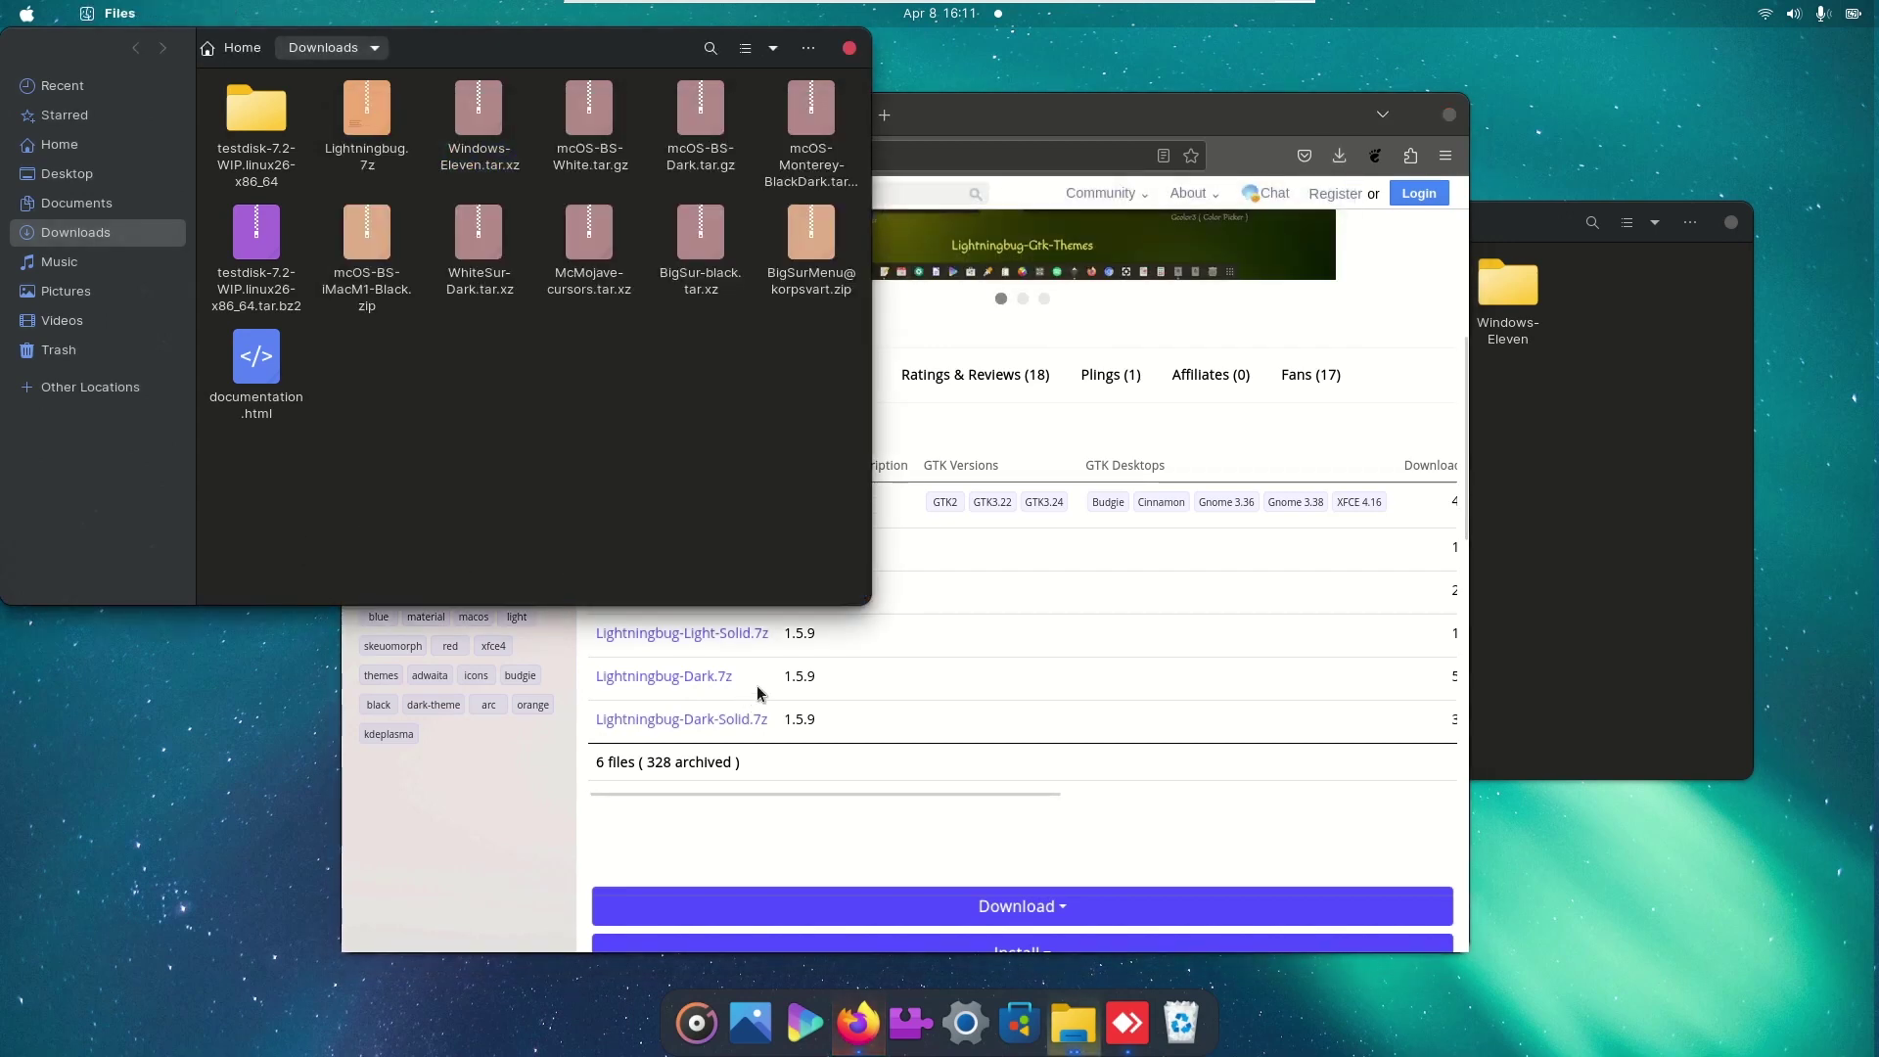
pyautogui.click(1519, 587)
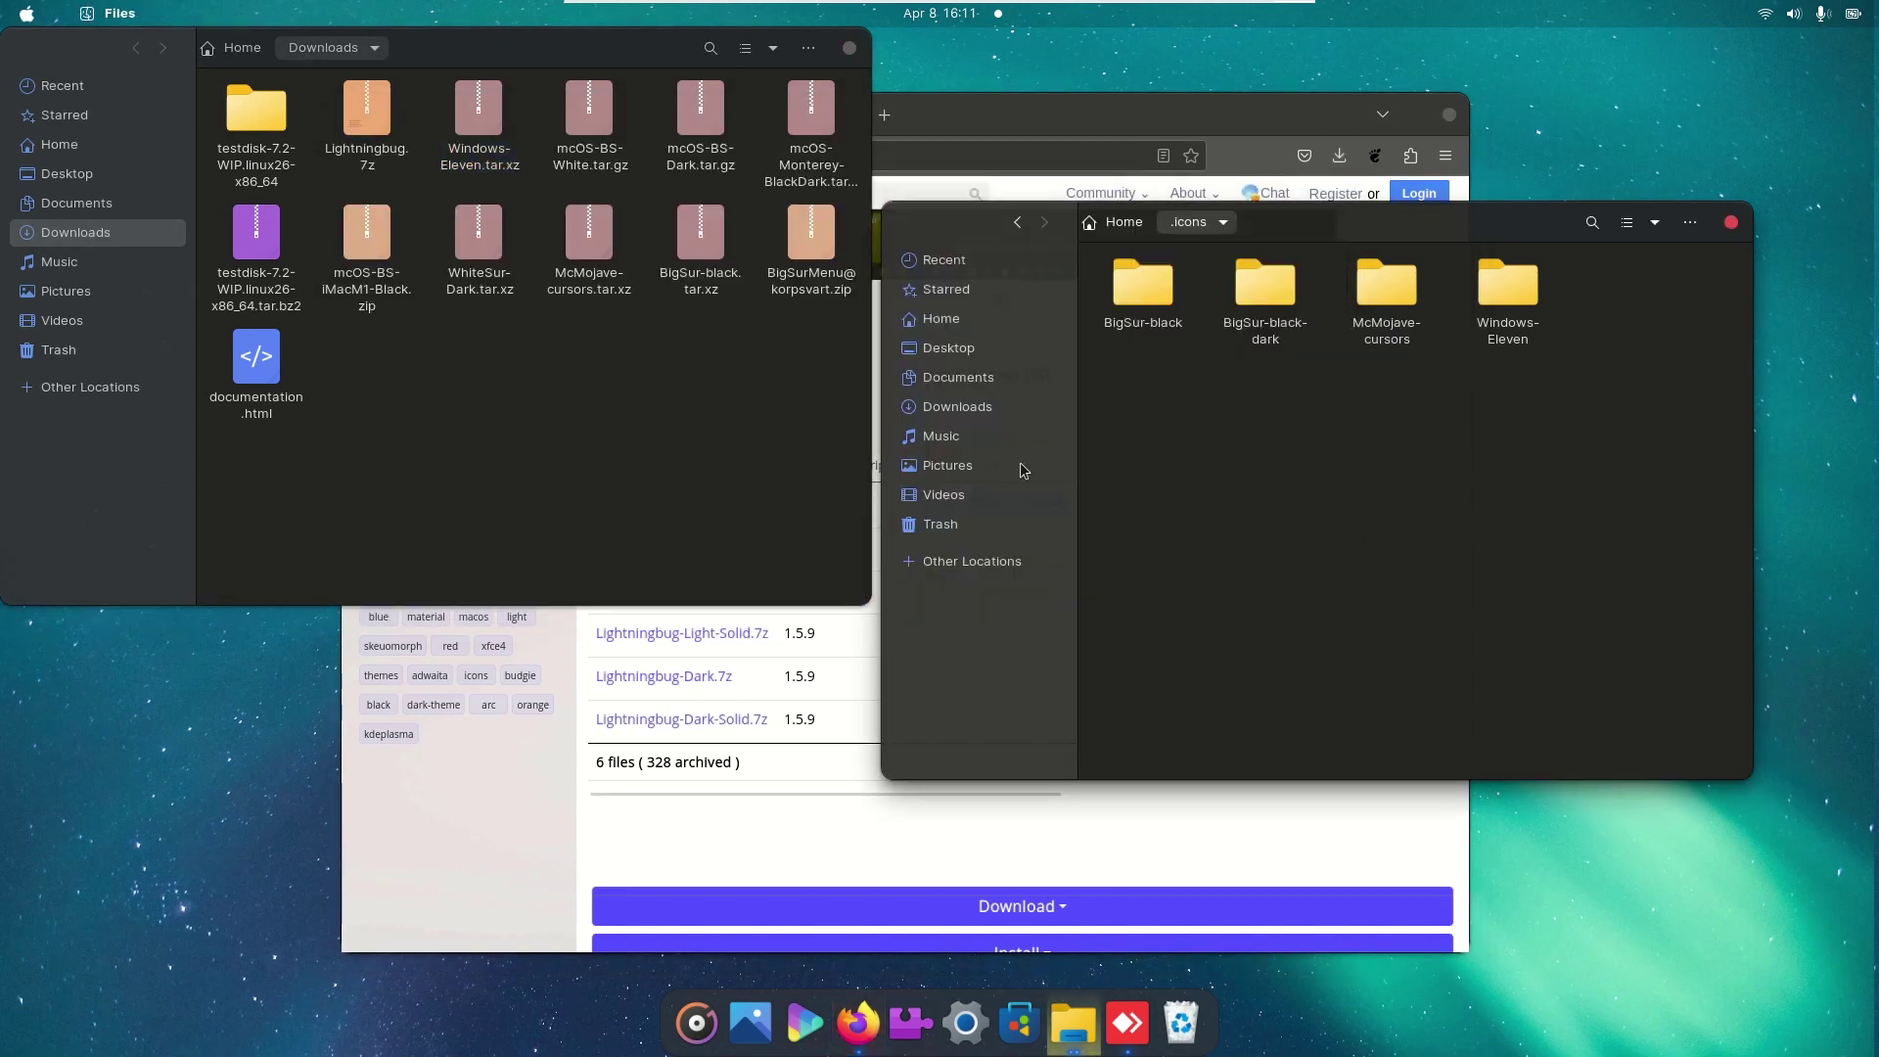
pyautogui.click(1114, 229)
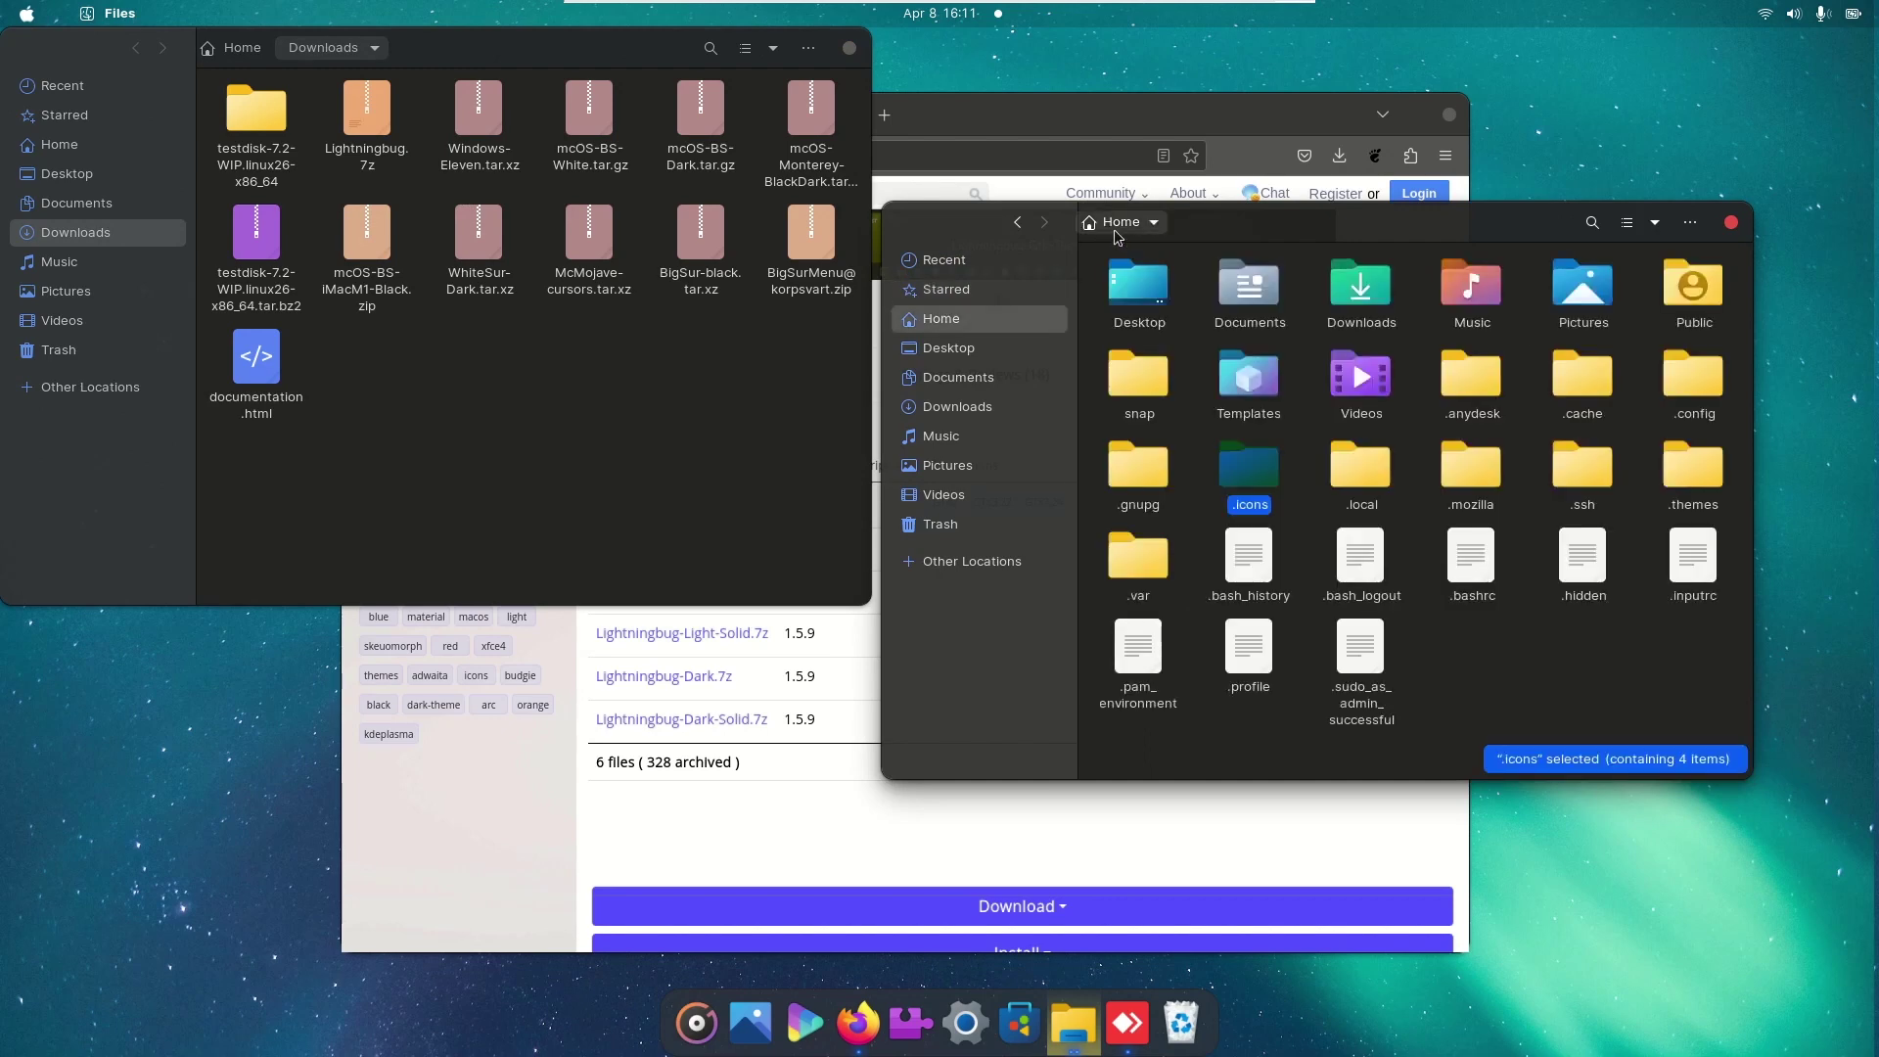
pyautogui.doubleClick(1693, 470)
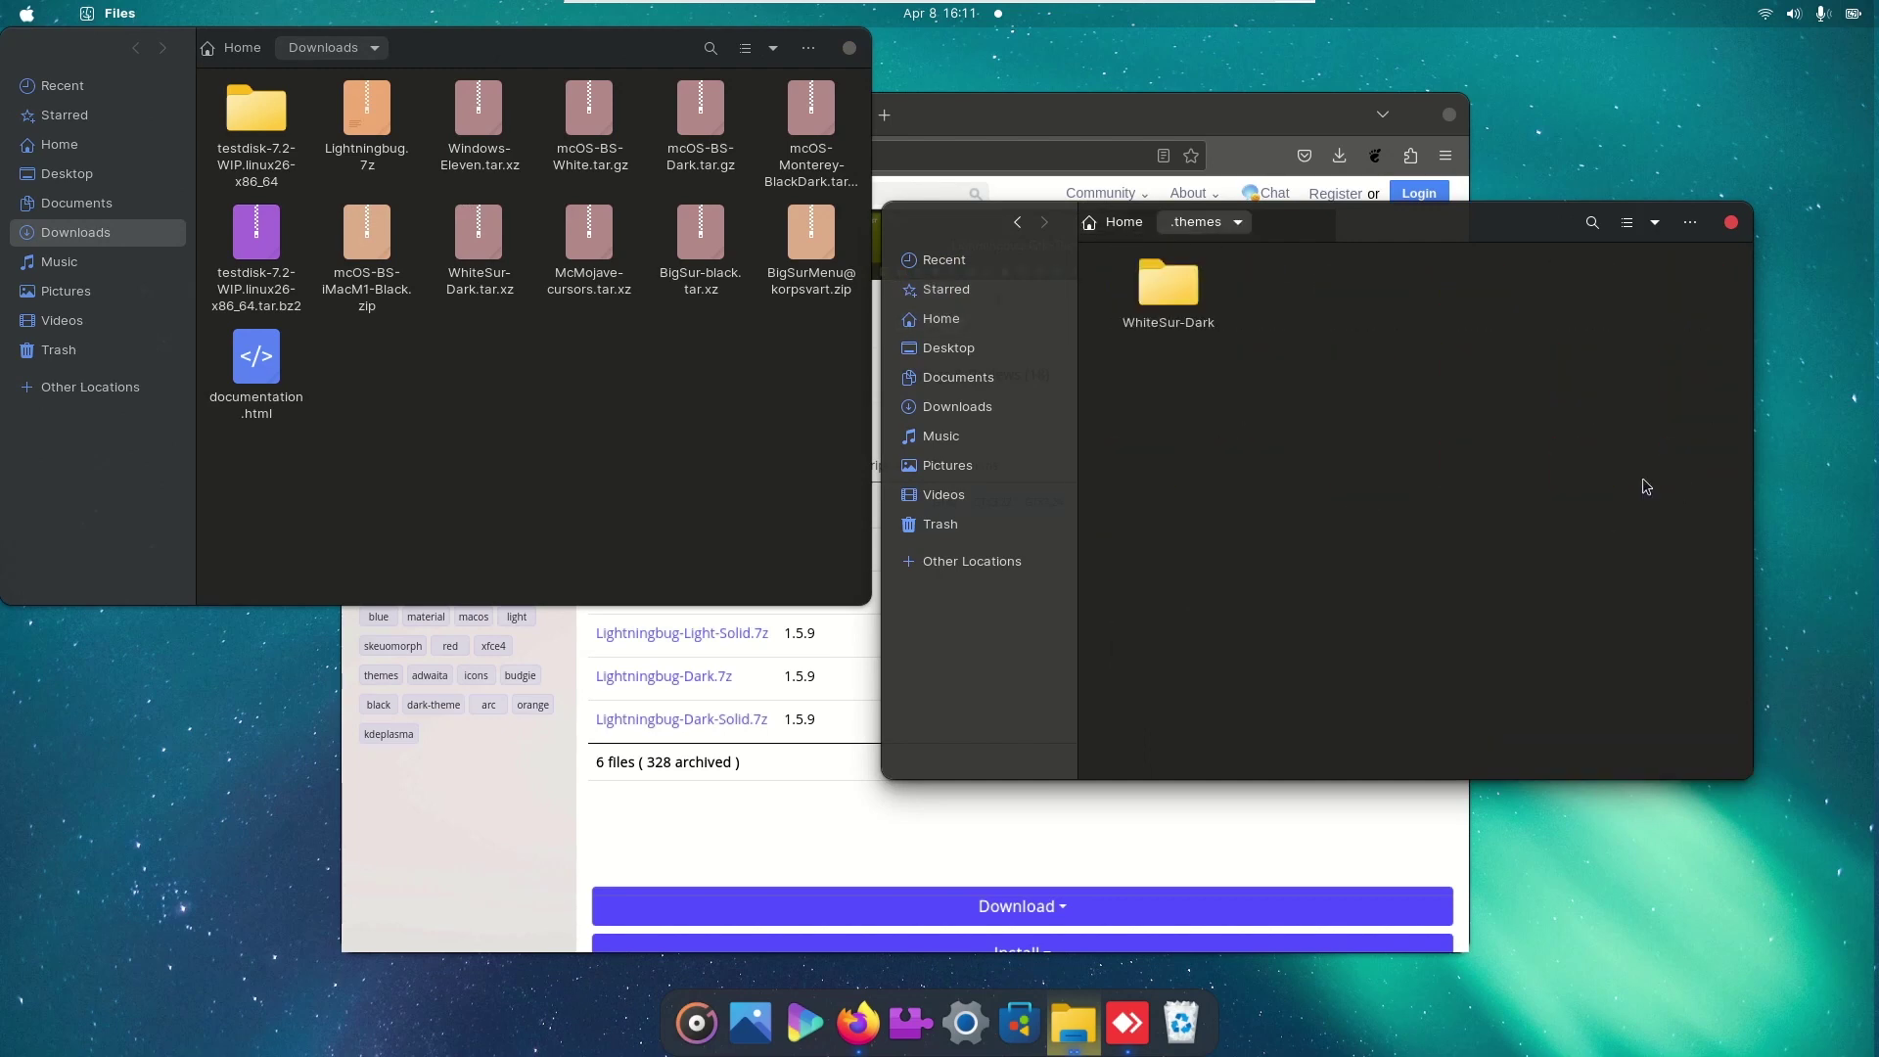
# Step: Extract the Lightningbug folder from Lightningbug.7z into .themes
pyautogui.doubleClick(370, 131)
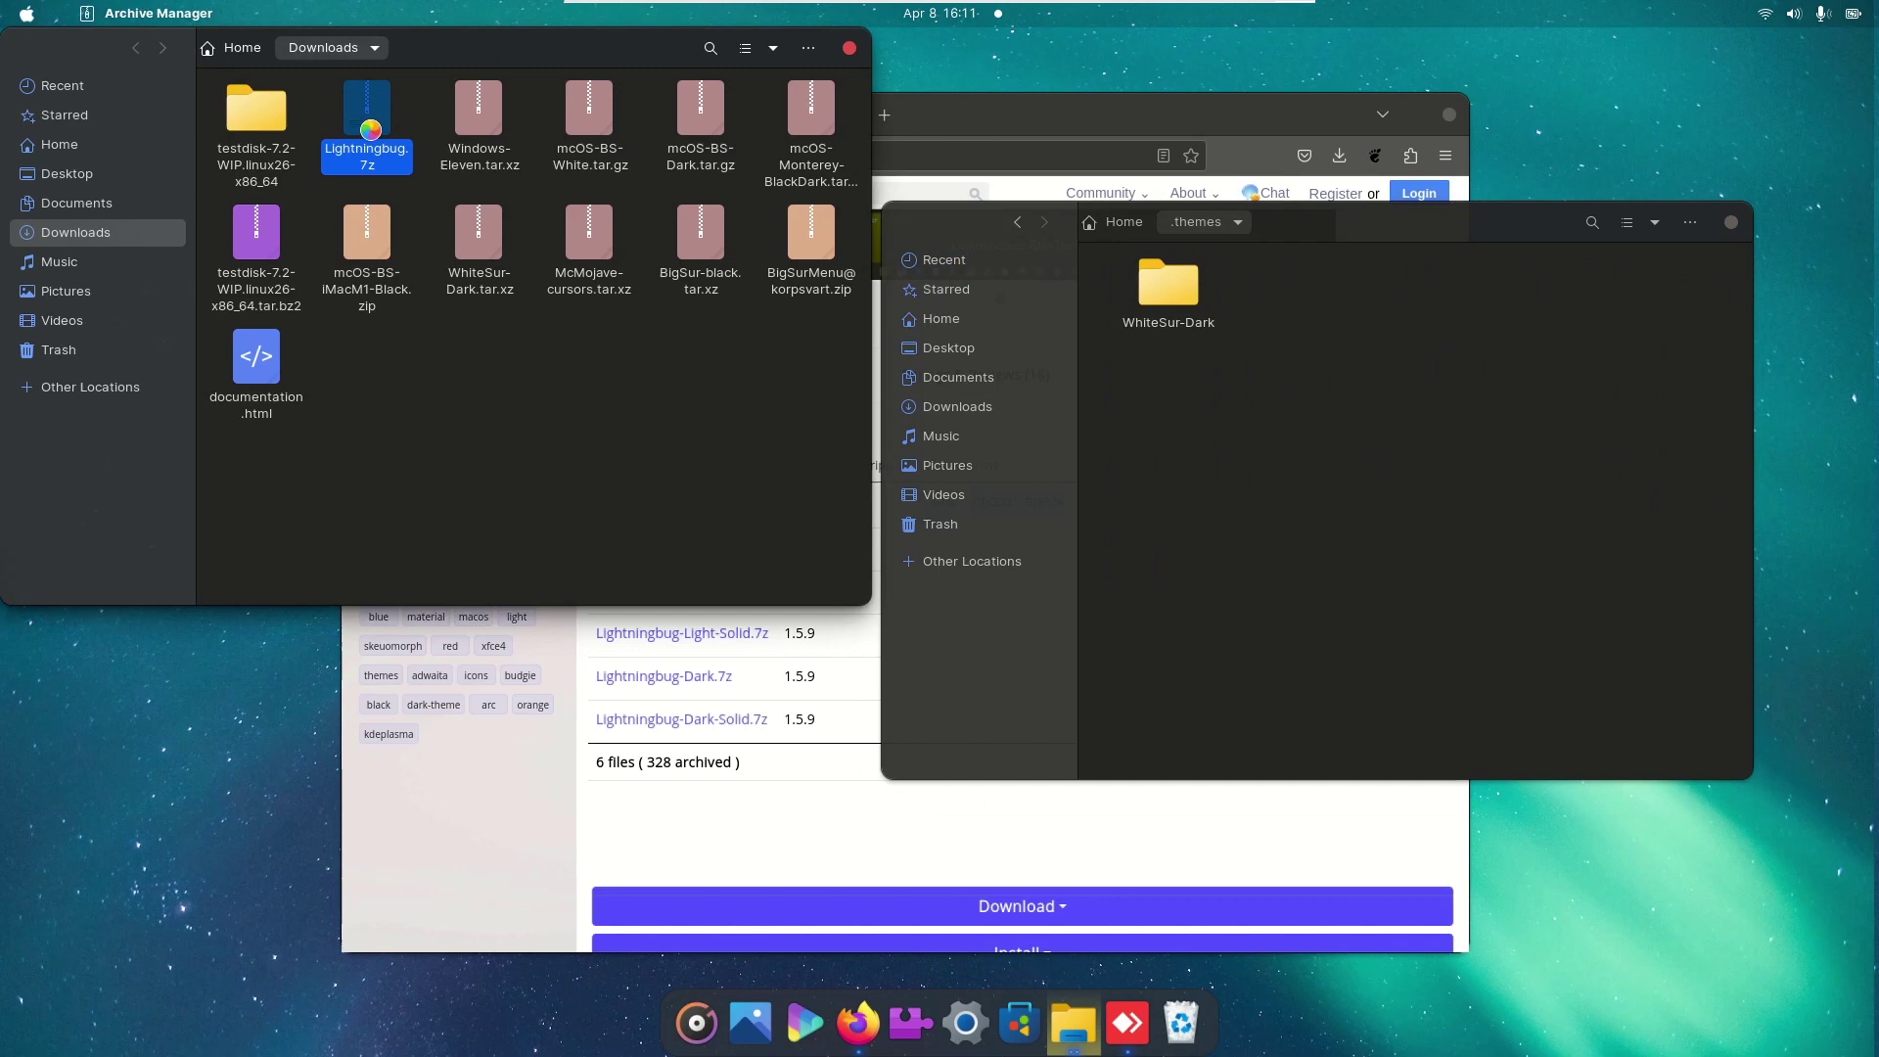
pyautogui.moveTo(720, 403)
pyautogui.mouseDown()
pyautogui.moveTo(1371, 471)
pyautogui.moveTo(1362, 436)
pyautogui.mouseUp()
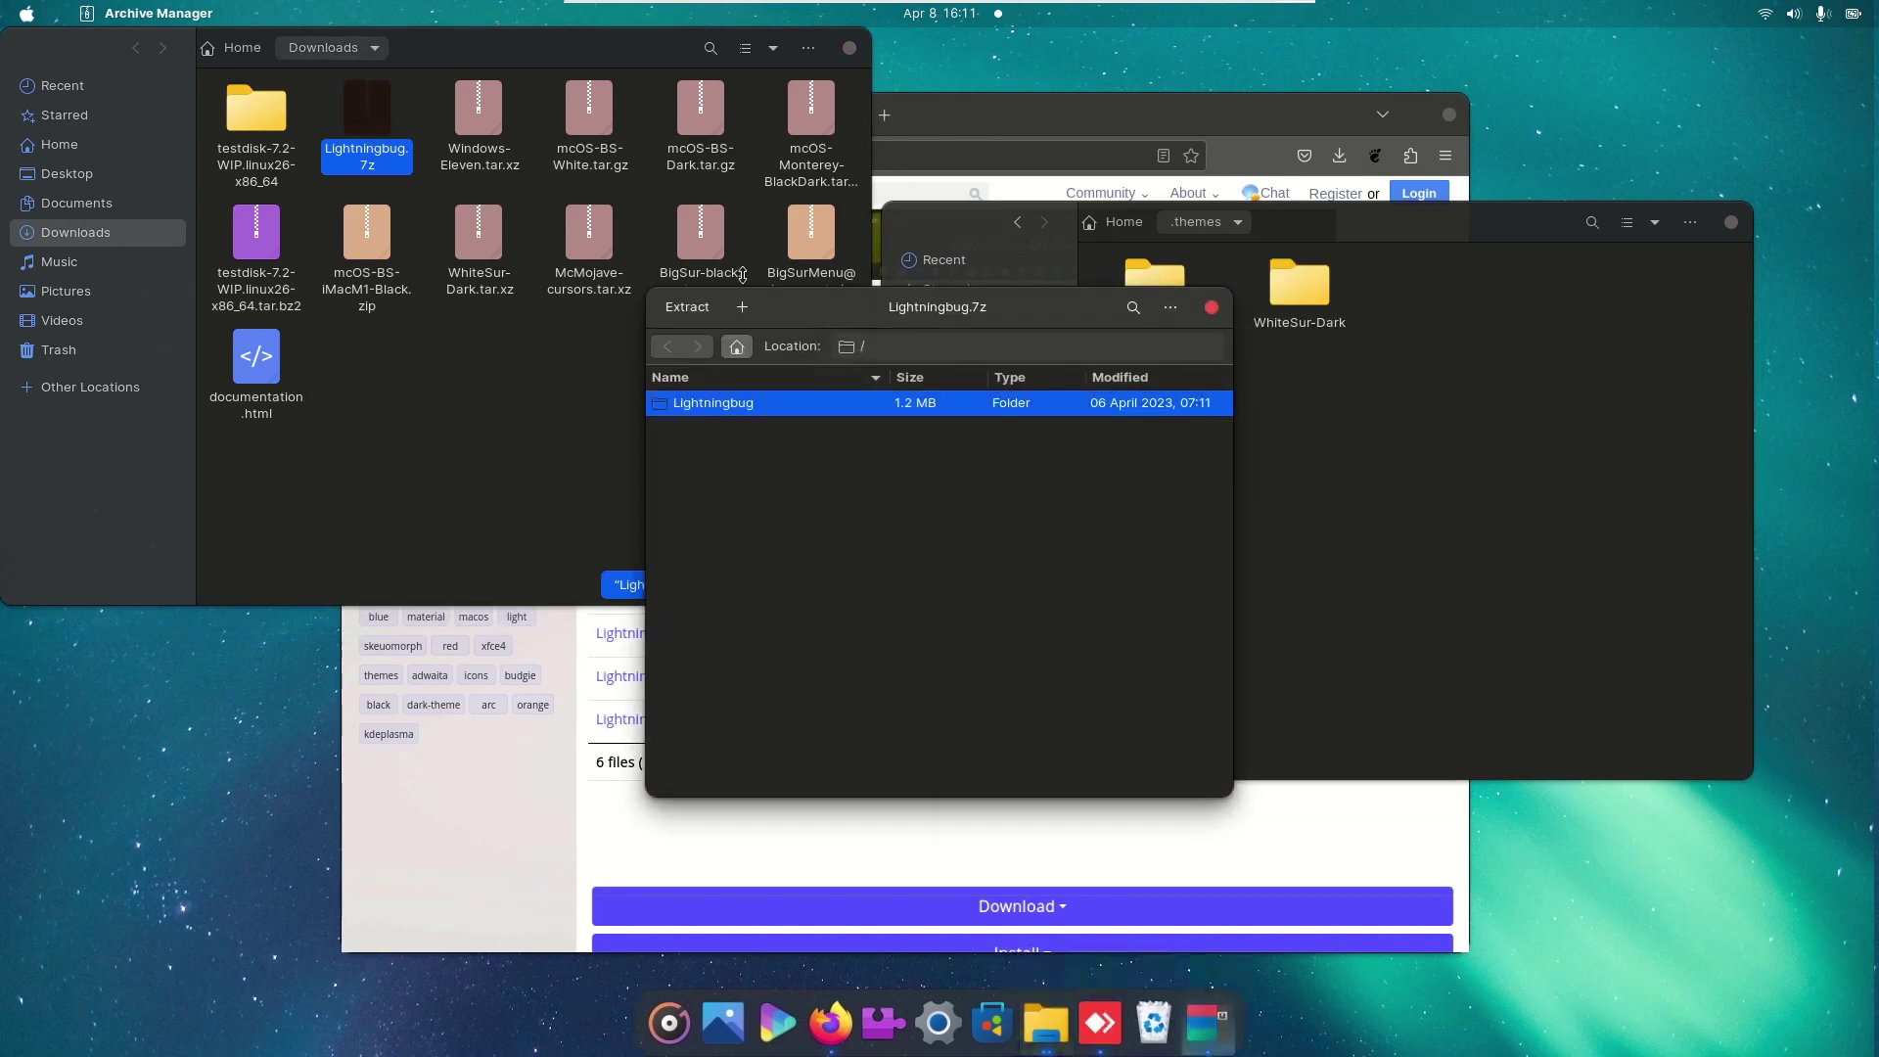
pyautogui.moveTo(957, 289); pyautogui.dragTo(485, 226)
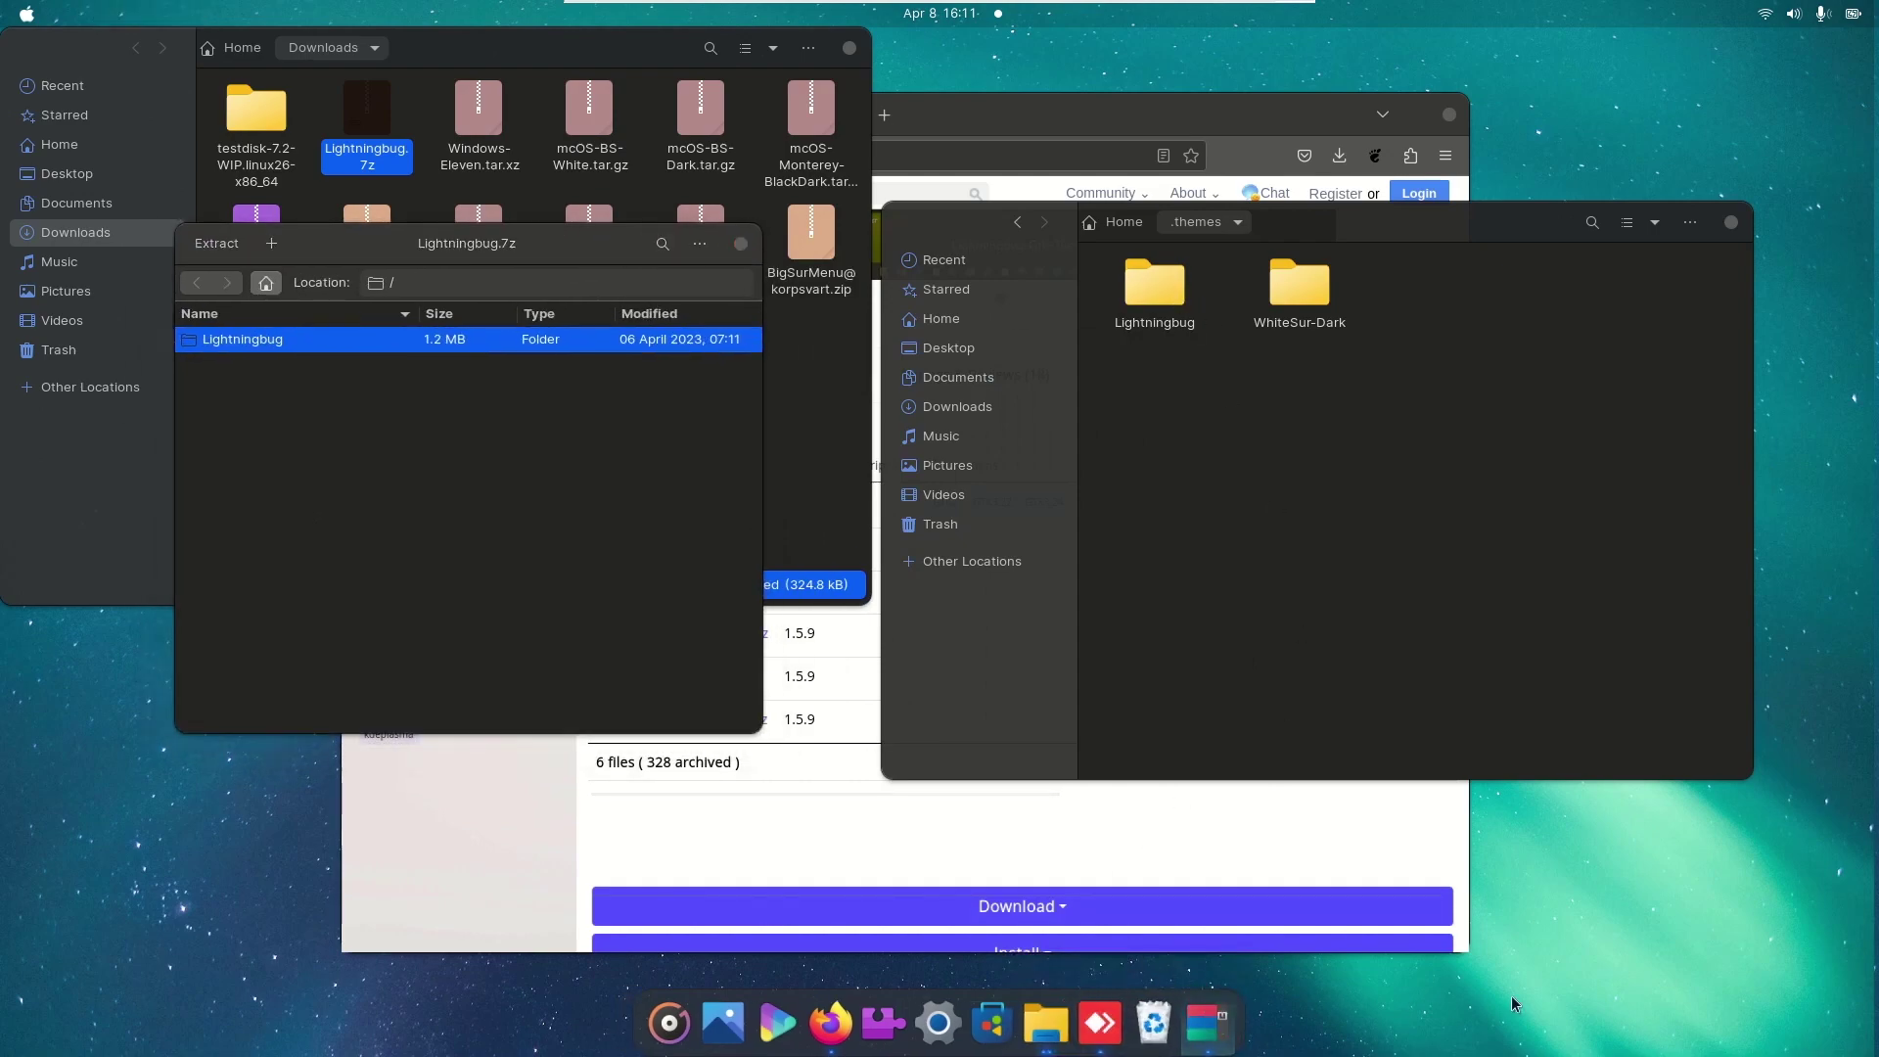
pyautogui.press('super')
pyautogui.write('tweak')
# Step: Launch Tweaks and set the Appearance Applications theme to Lightningbug
pyautogui.click(867, 206)
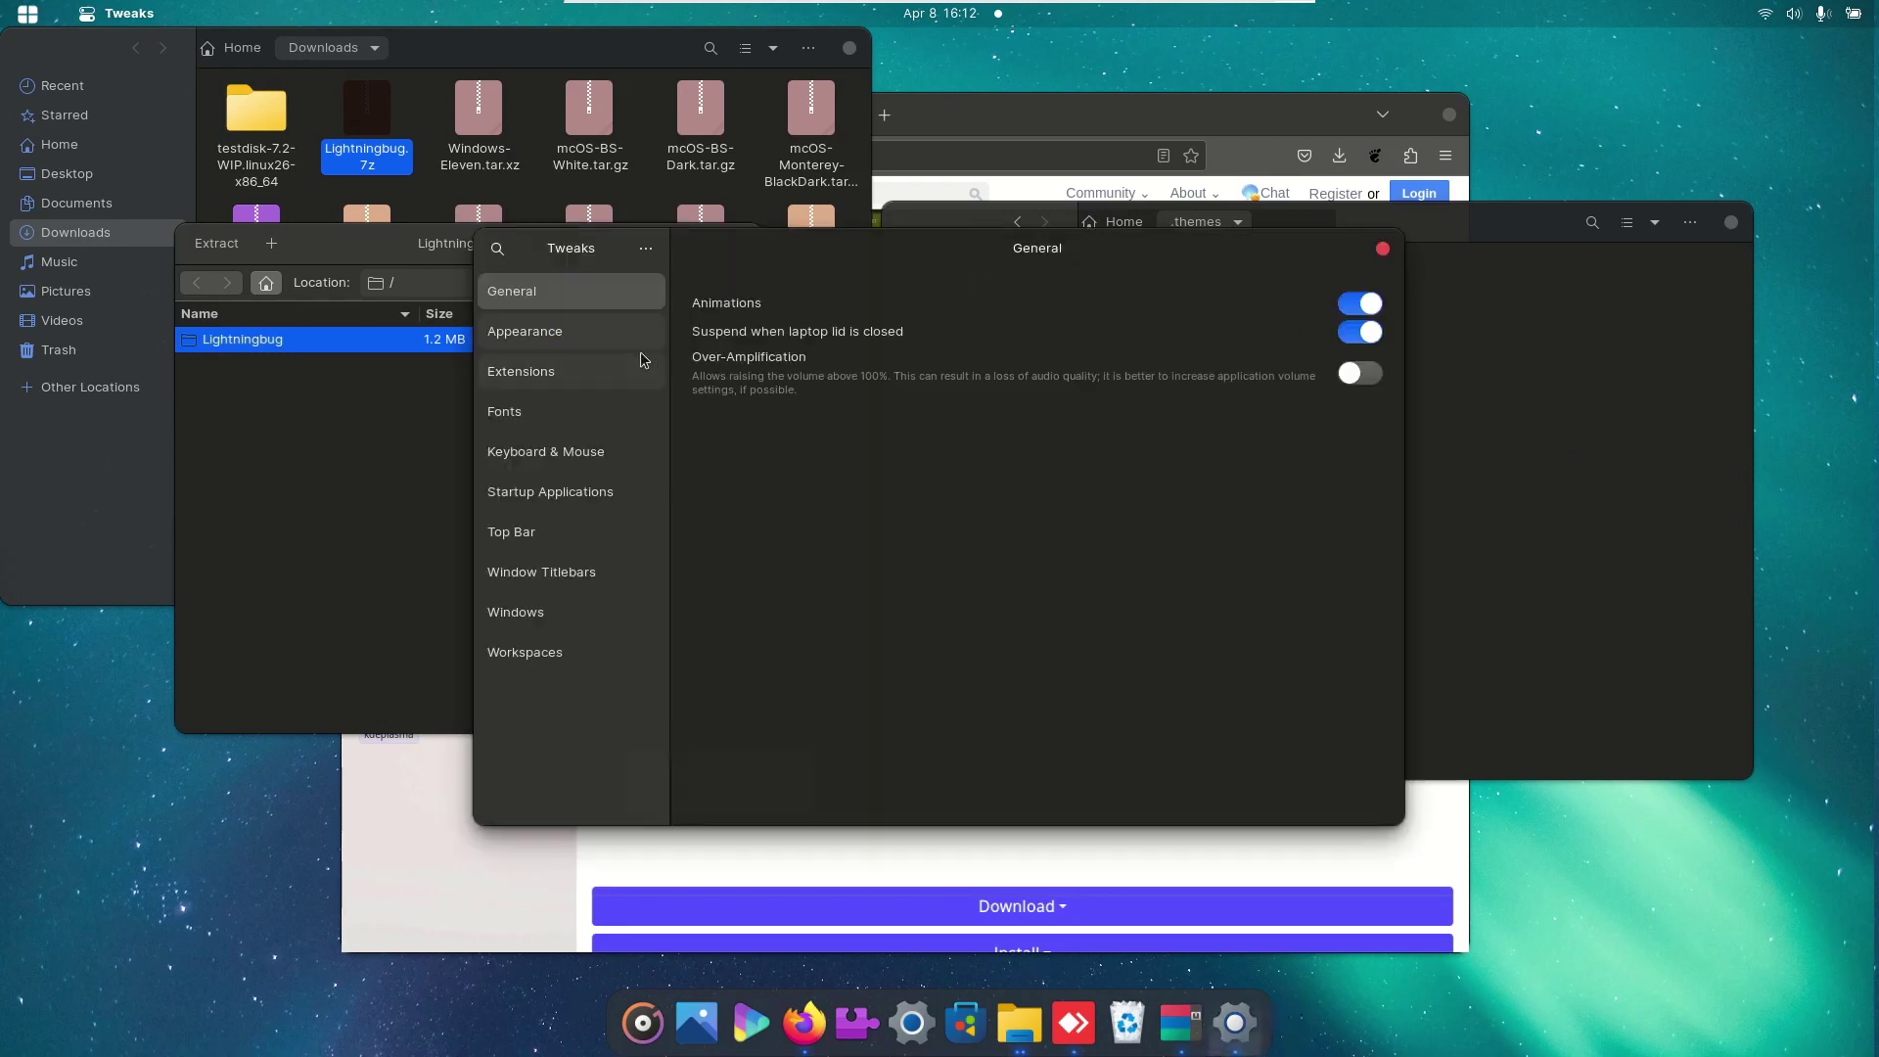
pyautogui.click(571, 321)
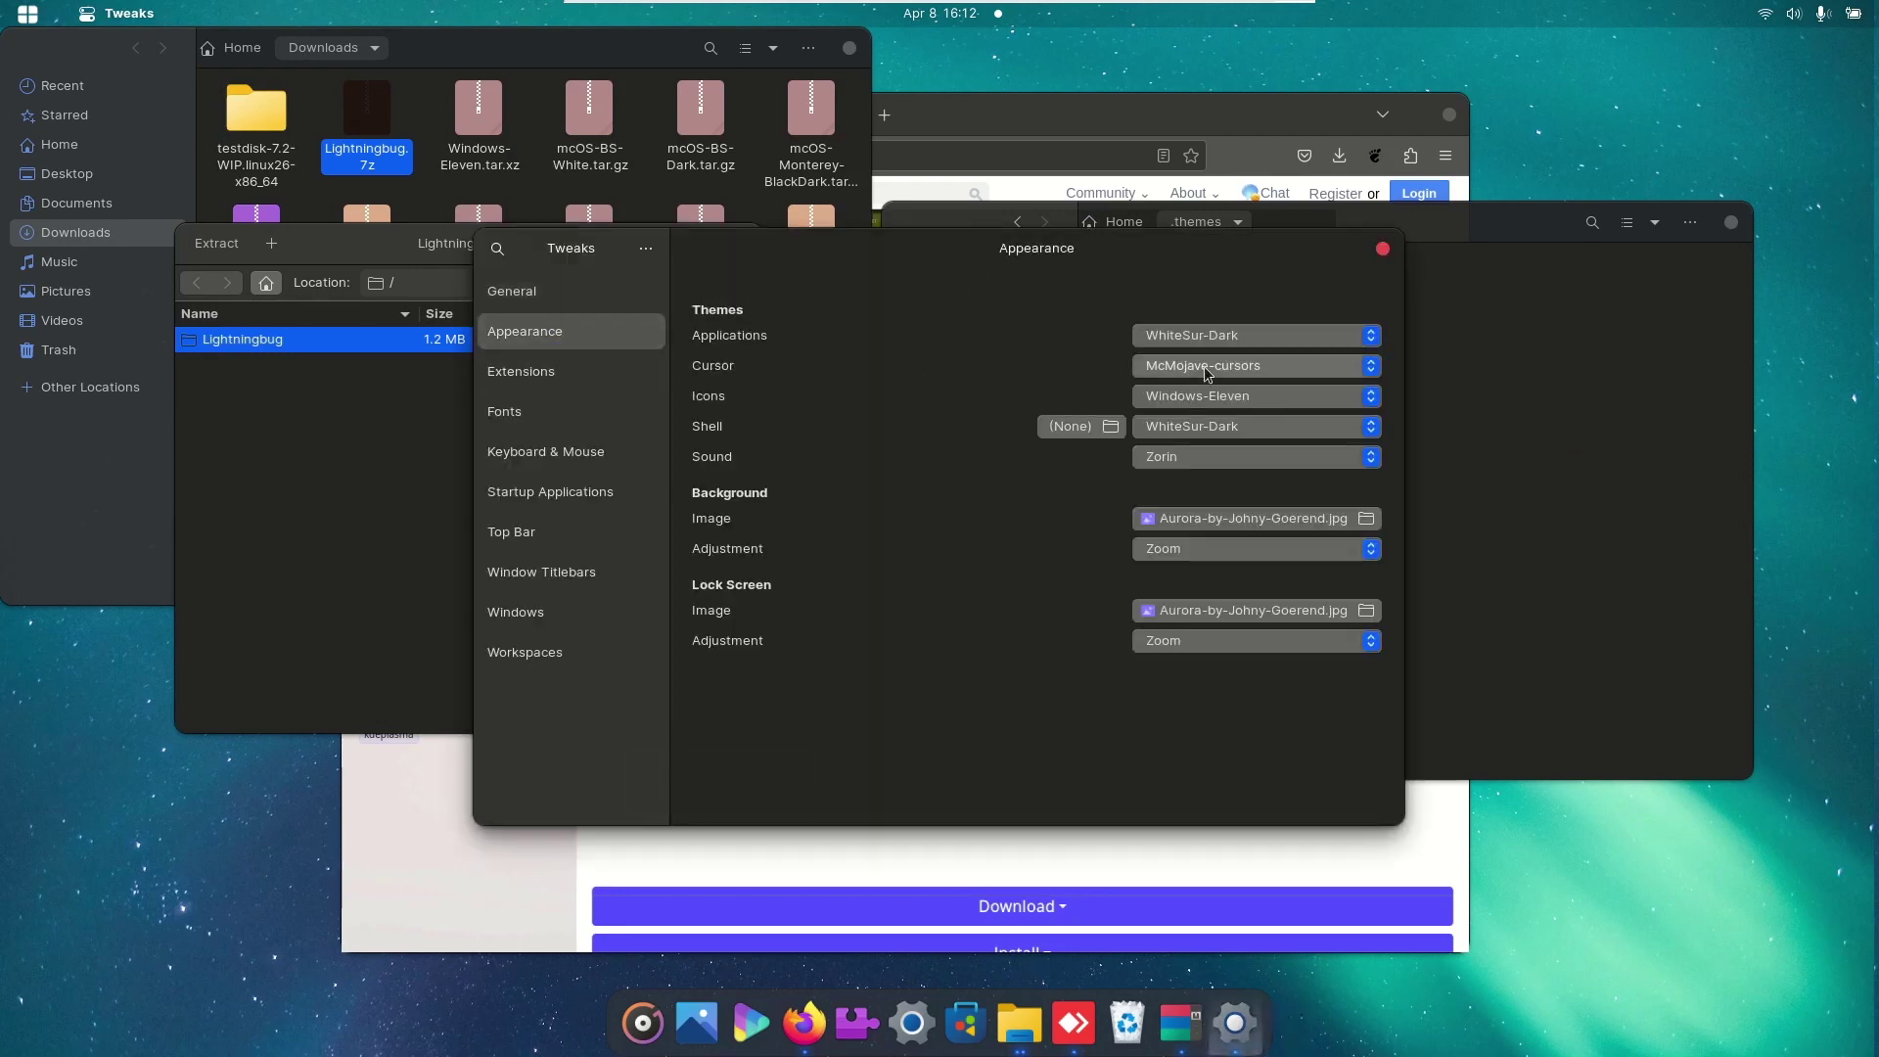
pyautogui.click(1208, 342)
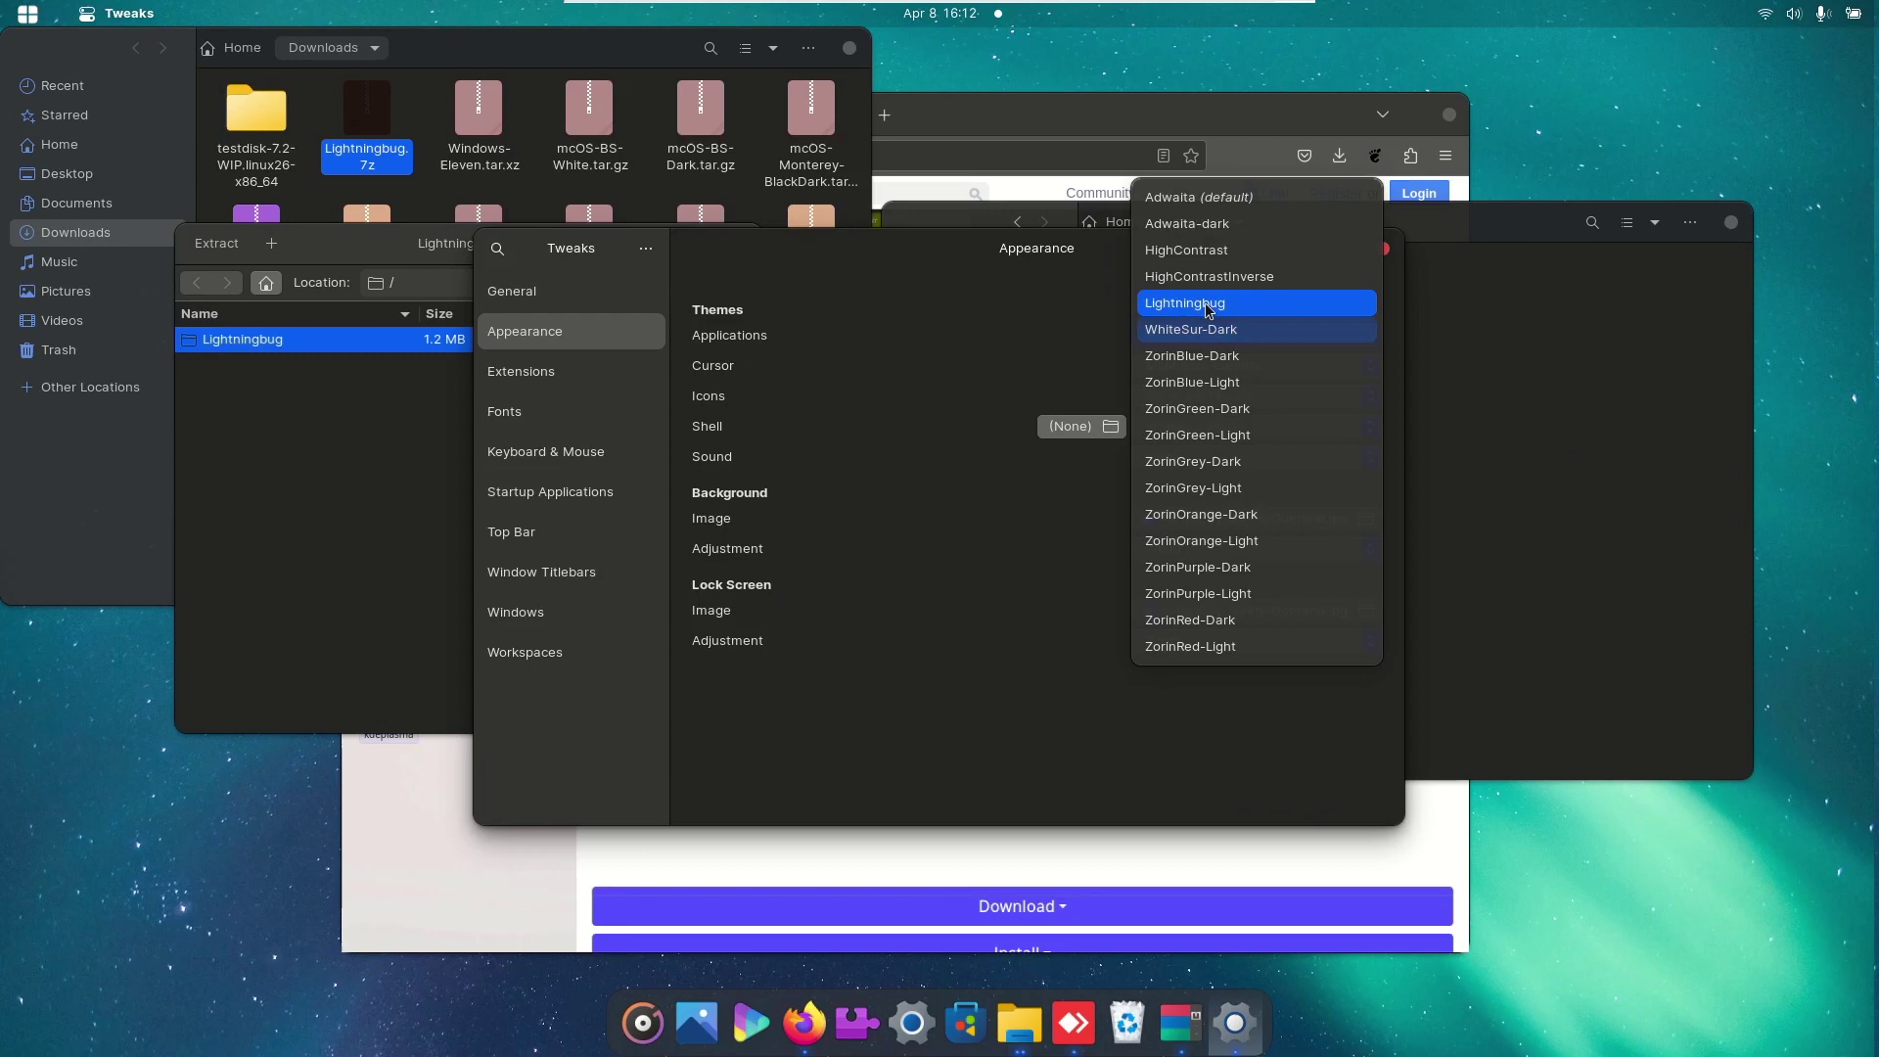
pyautogui.click(1209, 302)
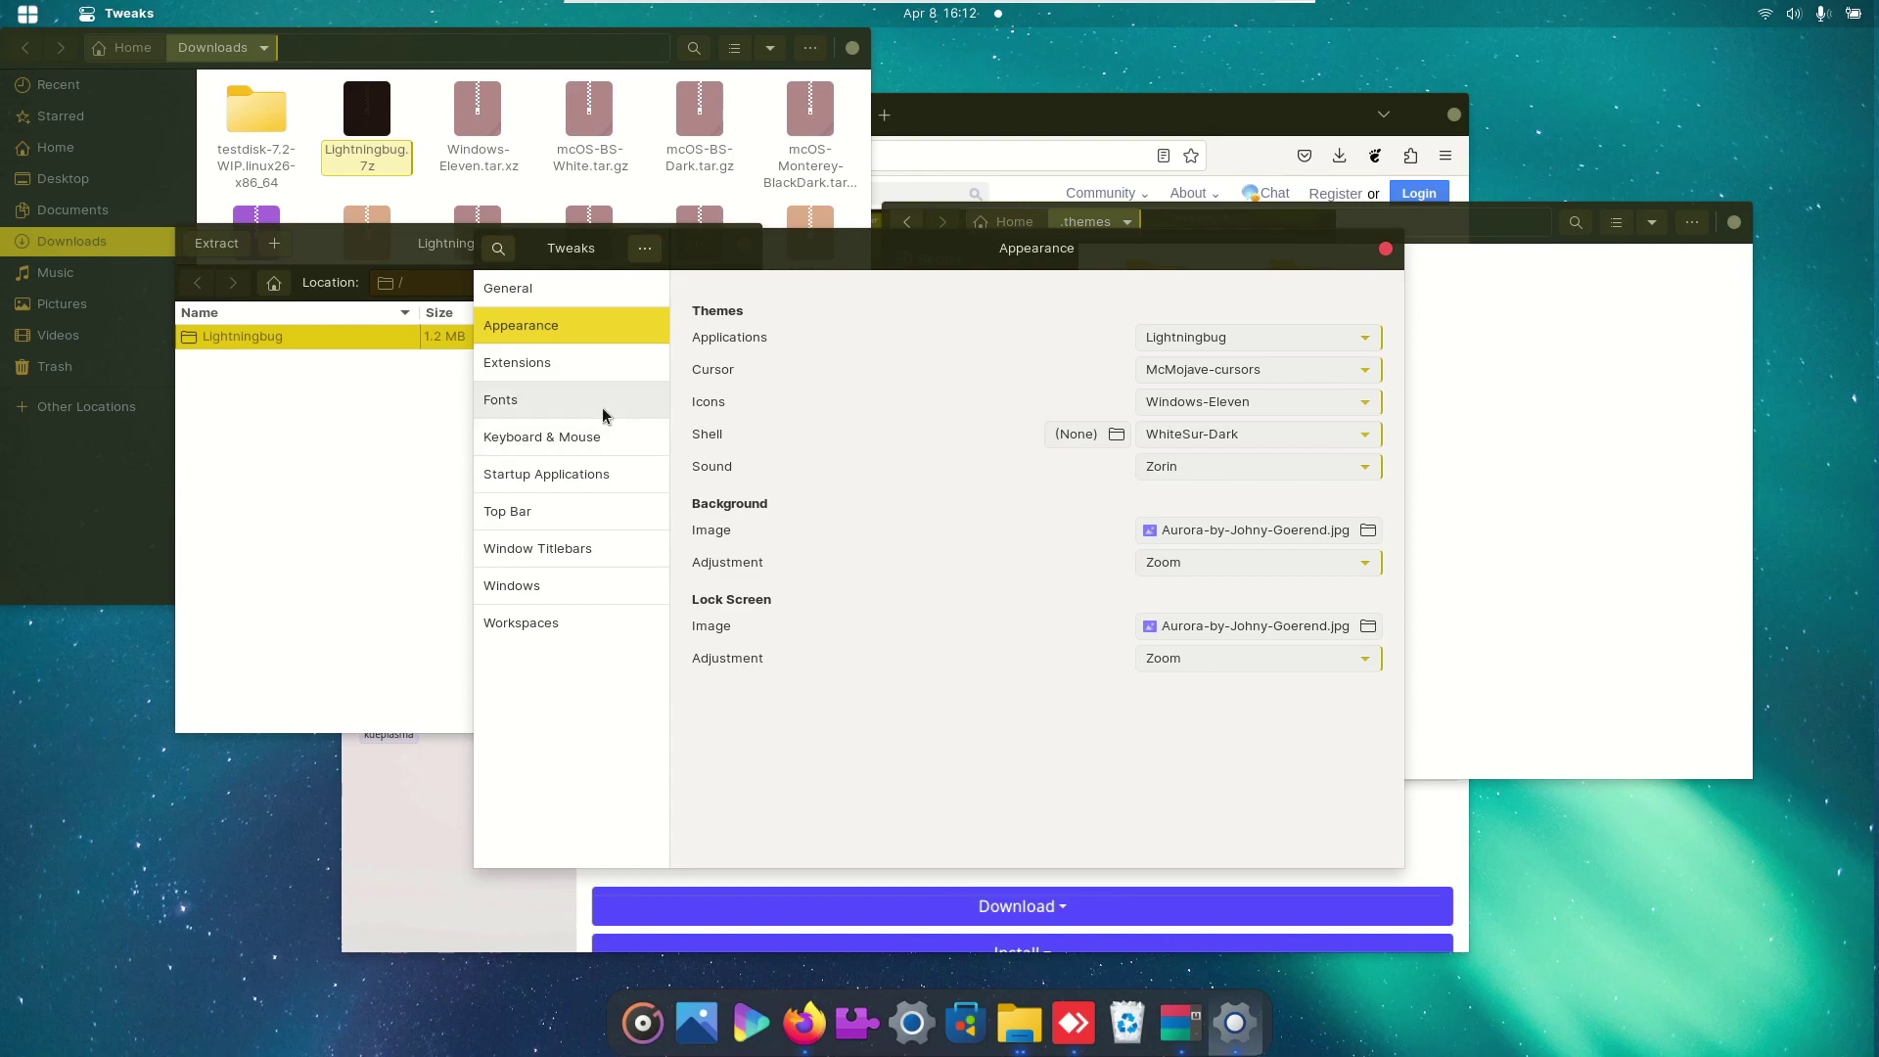
pyautogui.click(603, 362)
pyautogui.click(611, 325)
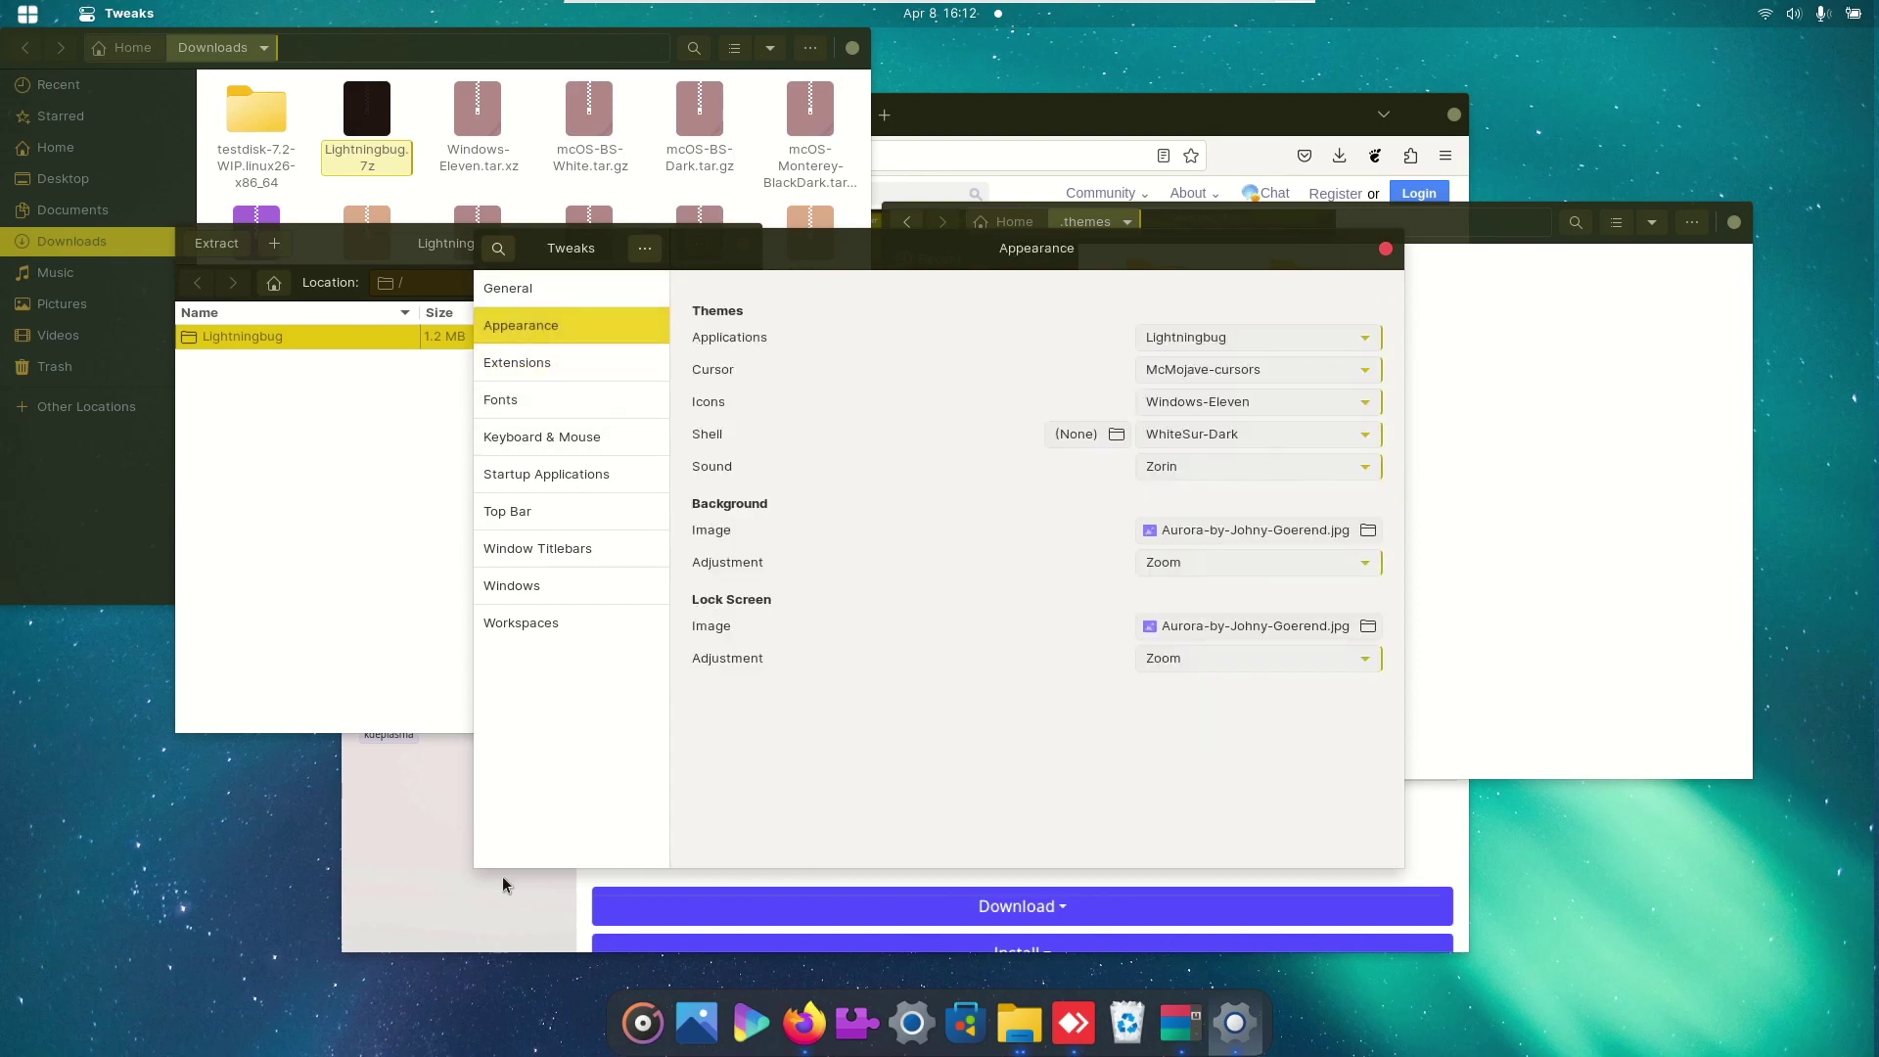
# Step: Download Lightningbug-Dark.7z from the Lightningbug theme web page in Firefox
pyautogui.click(398, 877)
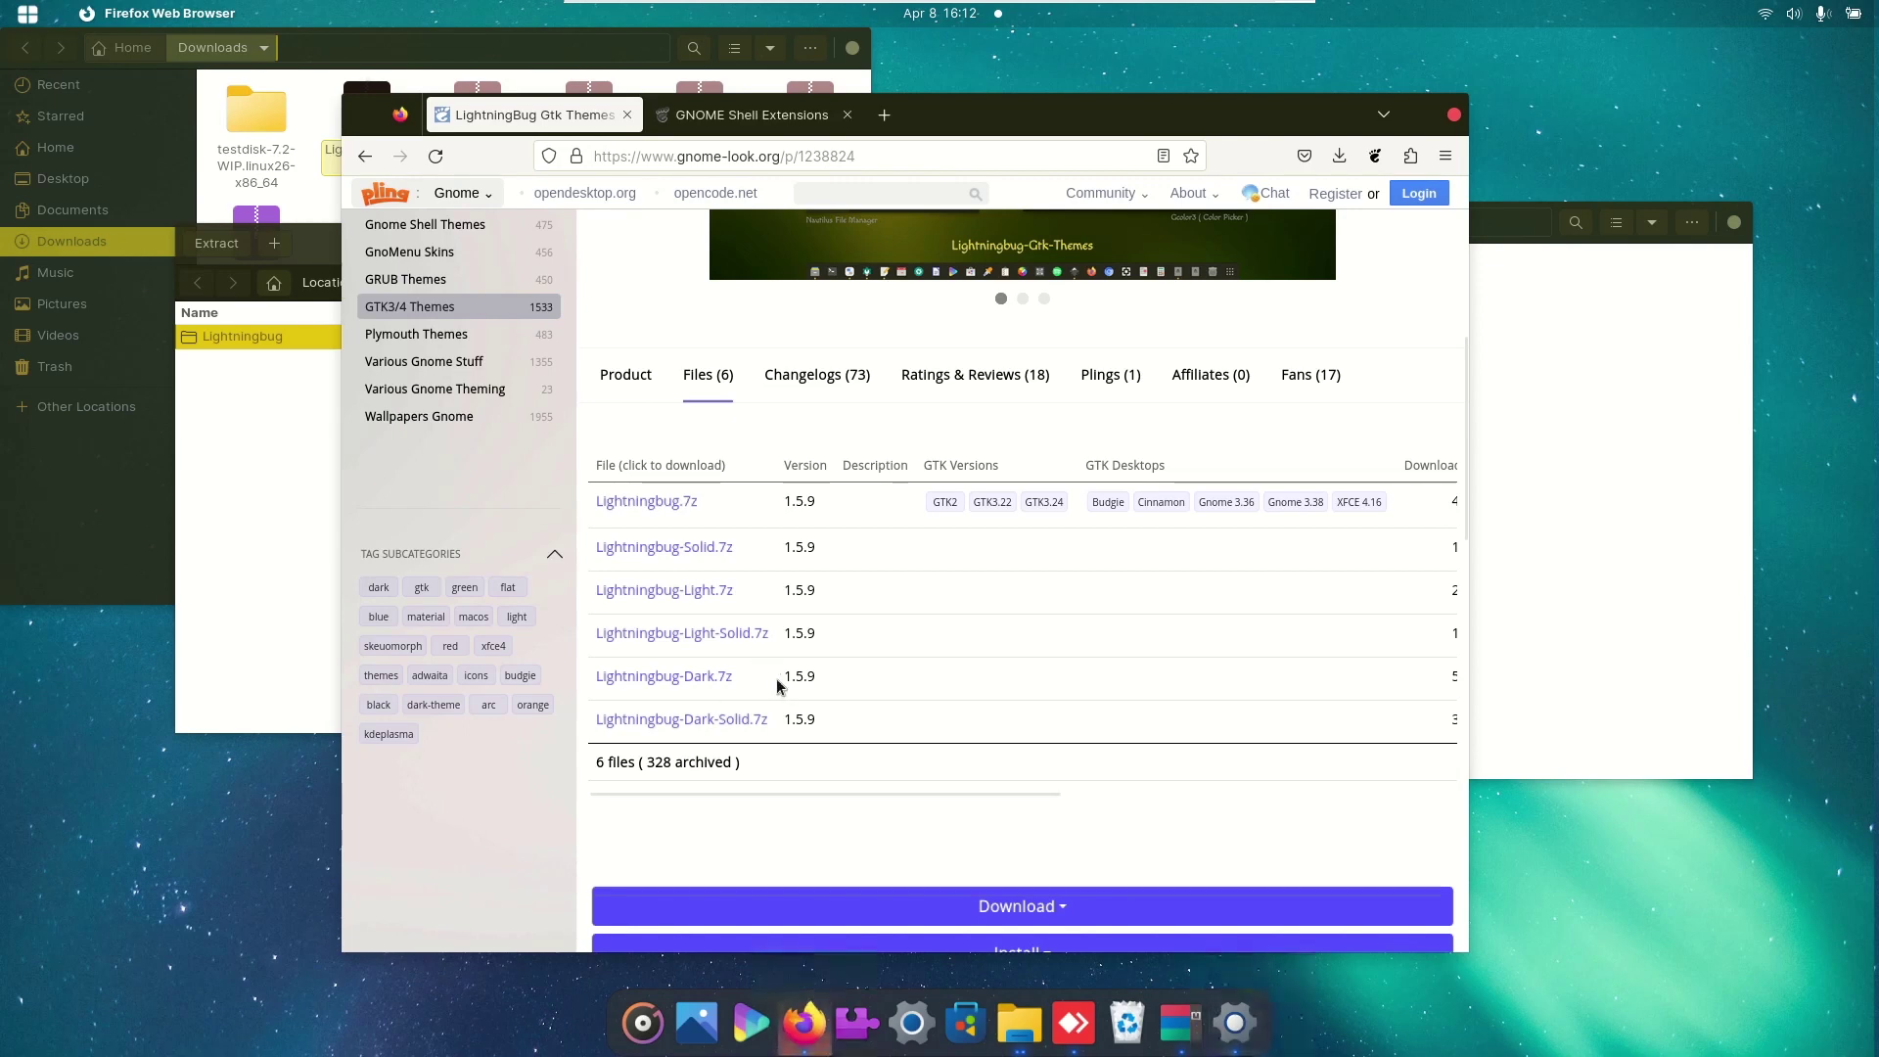
pyautogui.click(703, 681)
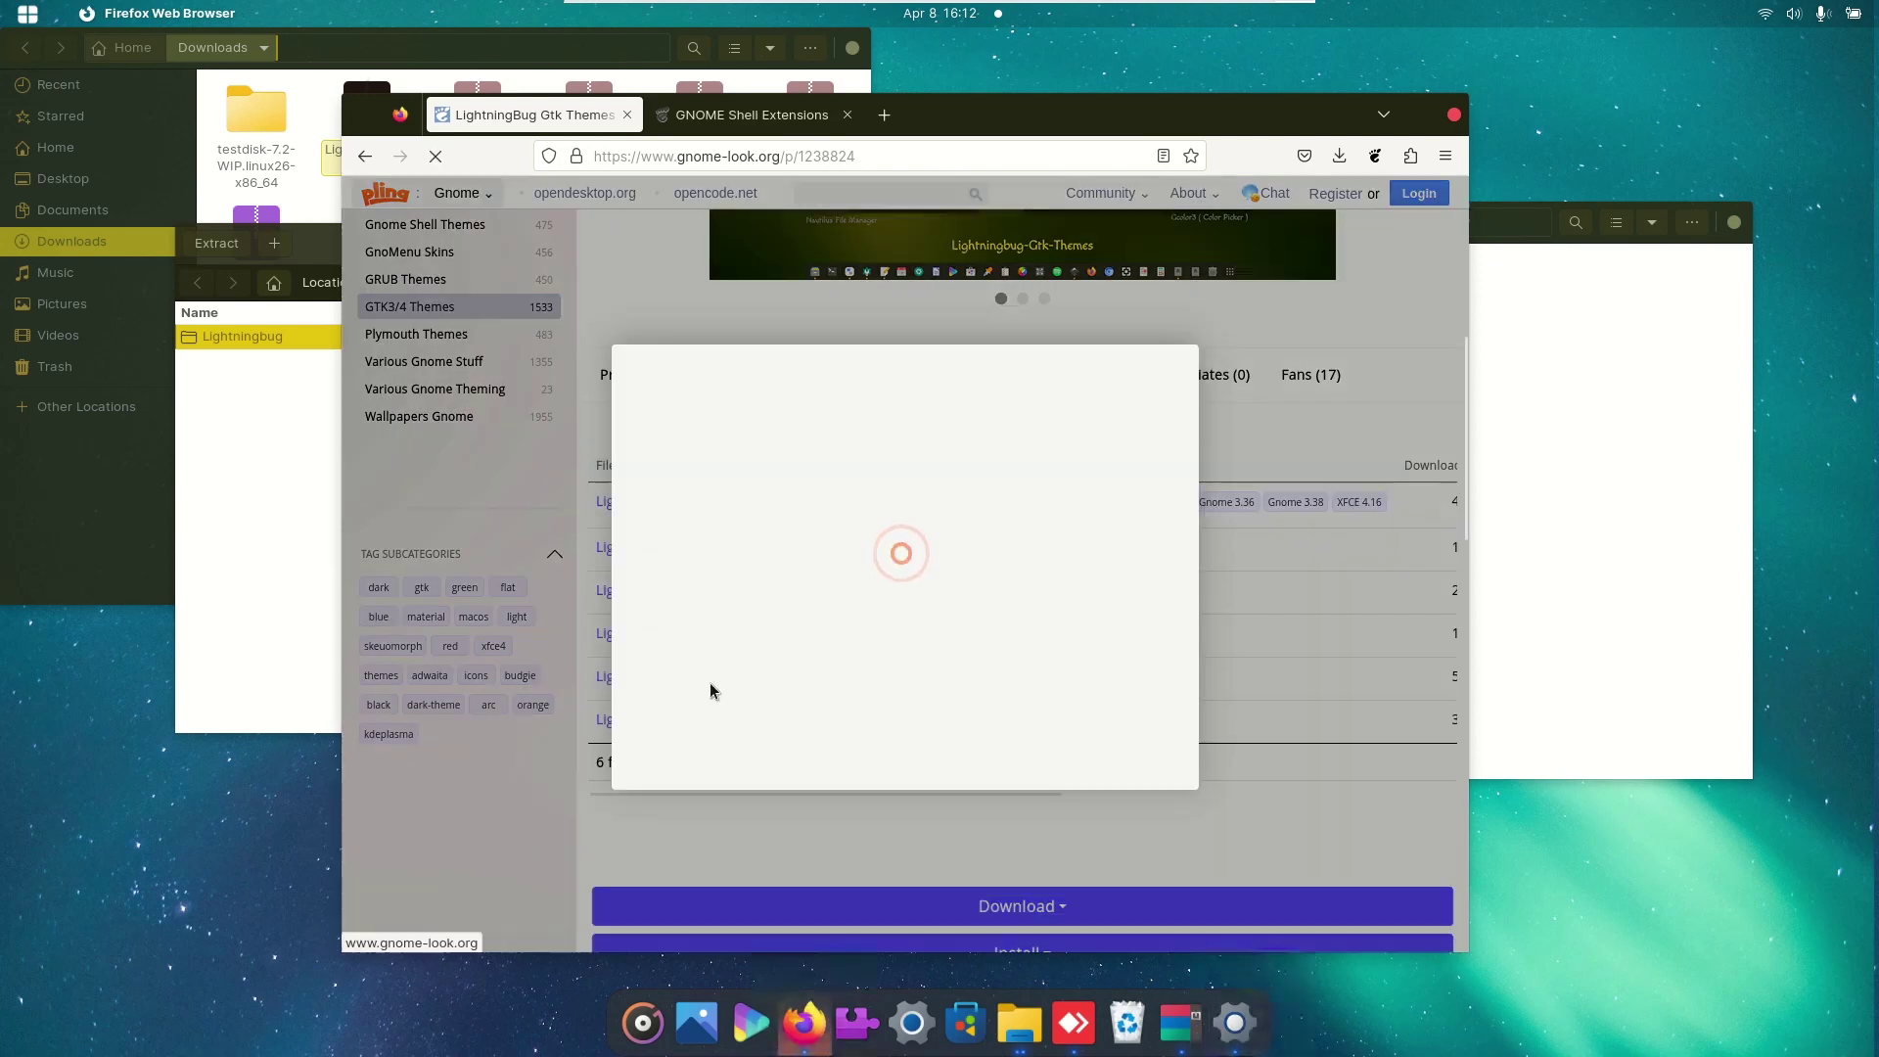
pyautogui.click(888, 525)
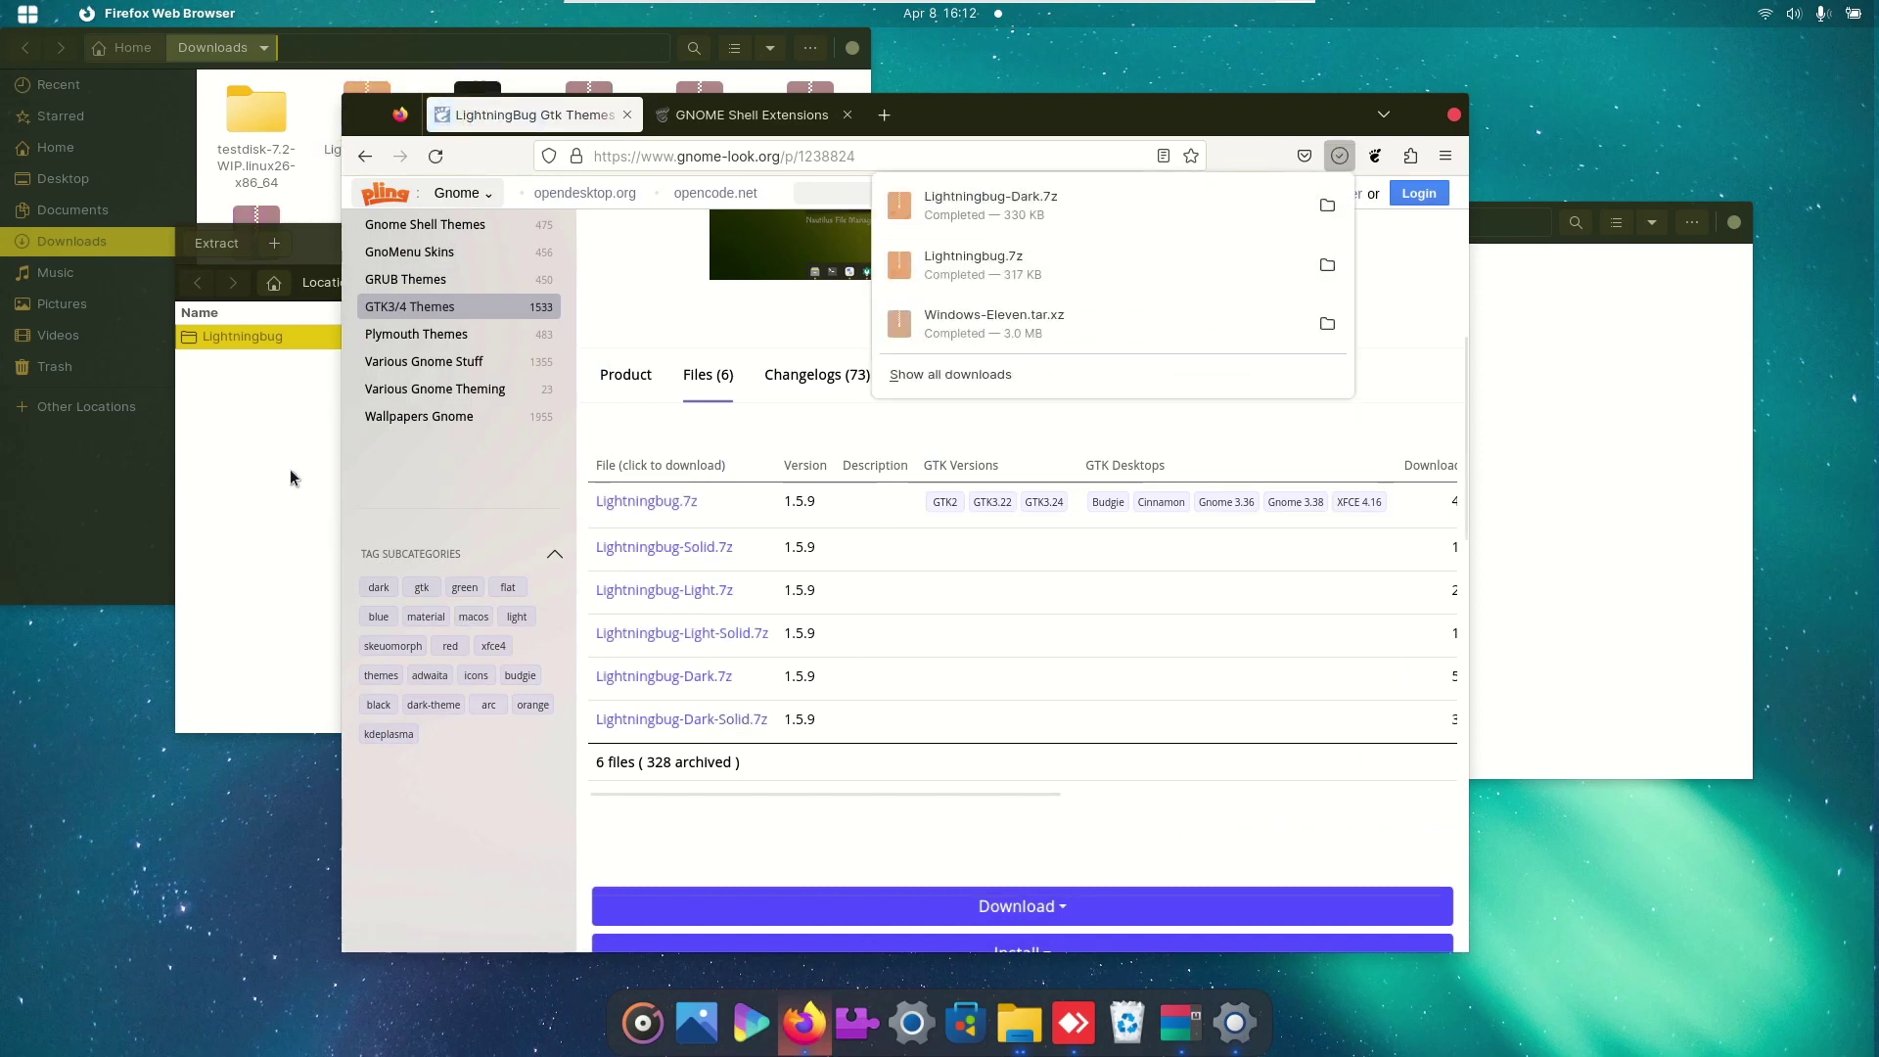
# Step: Open Lightningbug-Dark.7z from Downloads and drag its Lightningbug-Dark folder into .themes
pyautogui.click(170, 399)
pyautogui.doubleClick(367, 114)
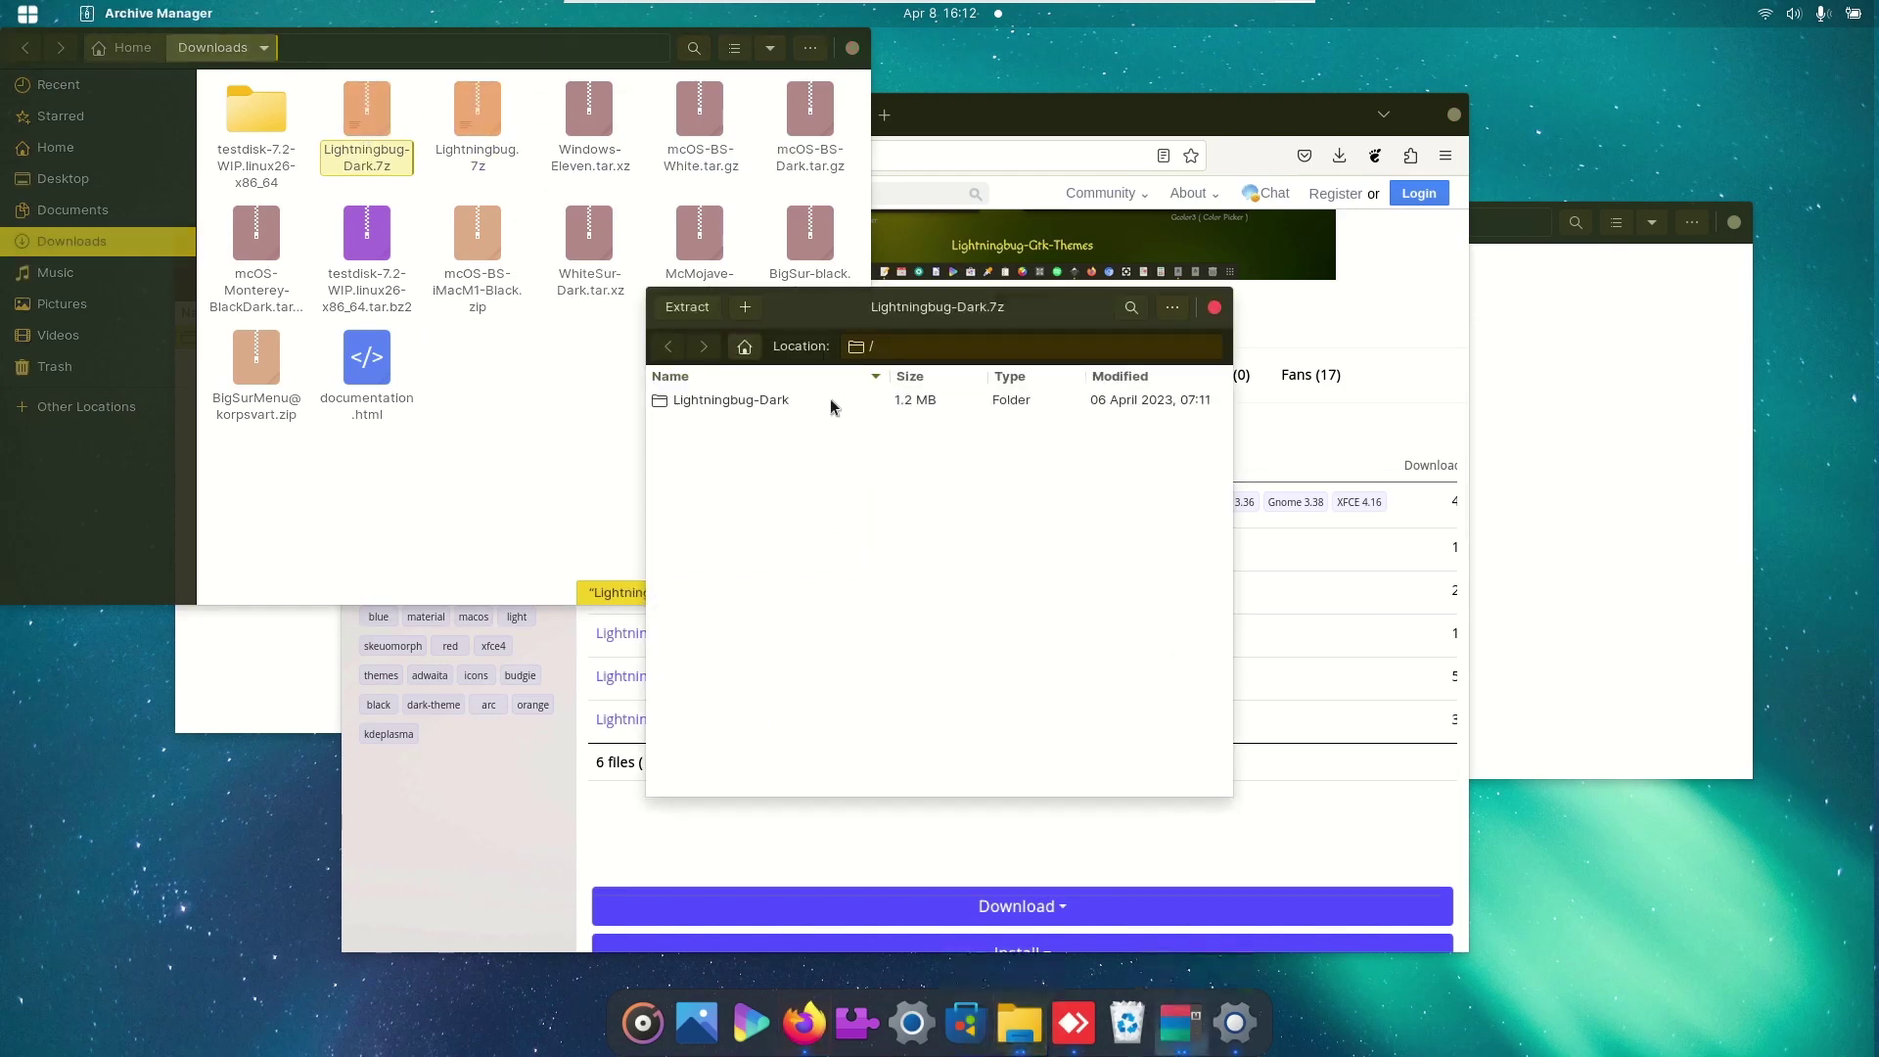
pyautogui.click(1524, 490)
pyautogui.moveTo(1330, 246); pyautogui.dragTo(1451, 256)
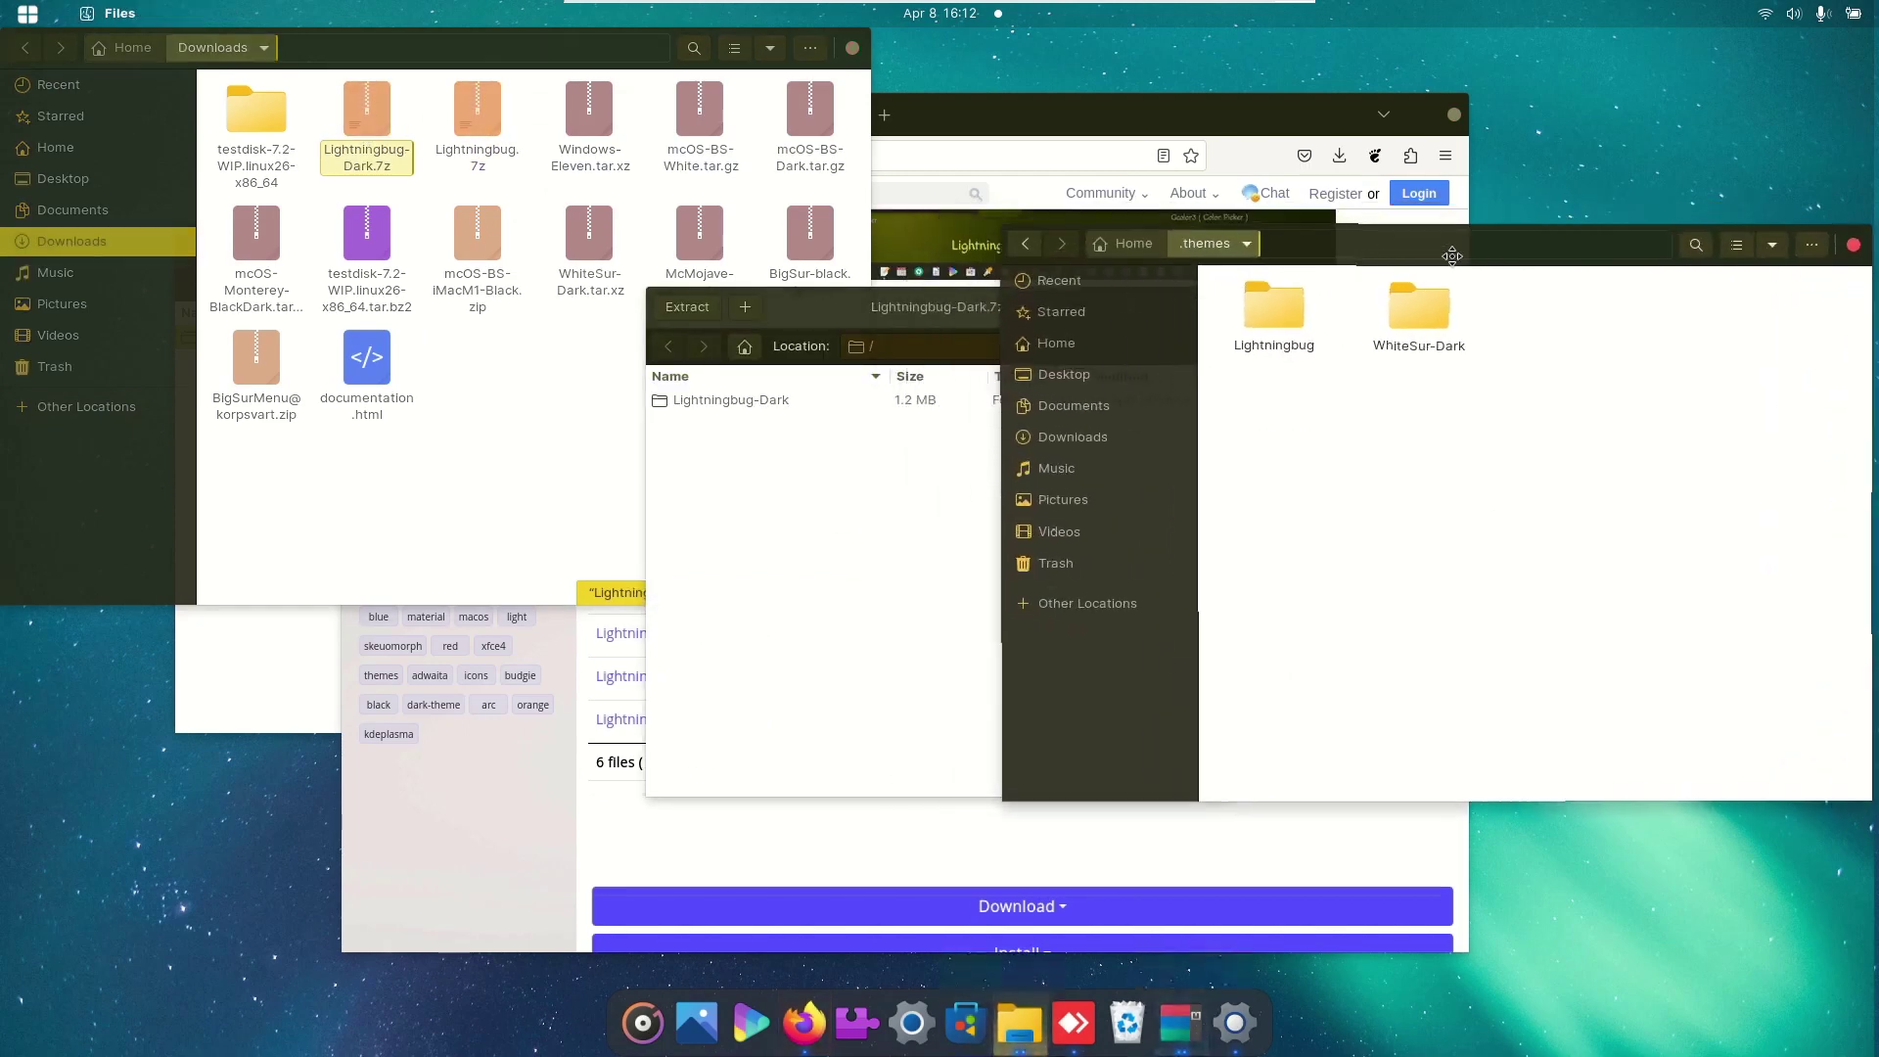
pyautogui.moveTo(840, 400); pyautogui.dragTo(1460, 512)
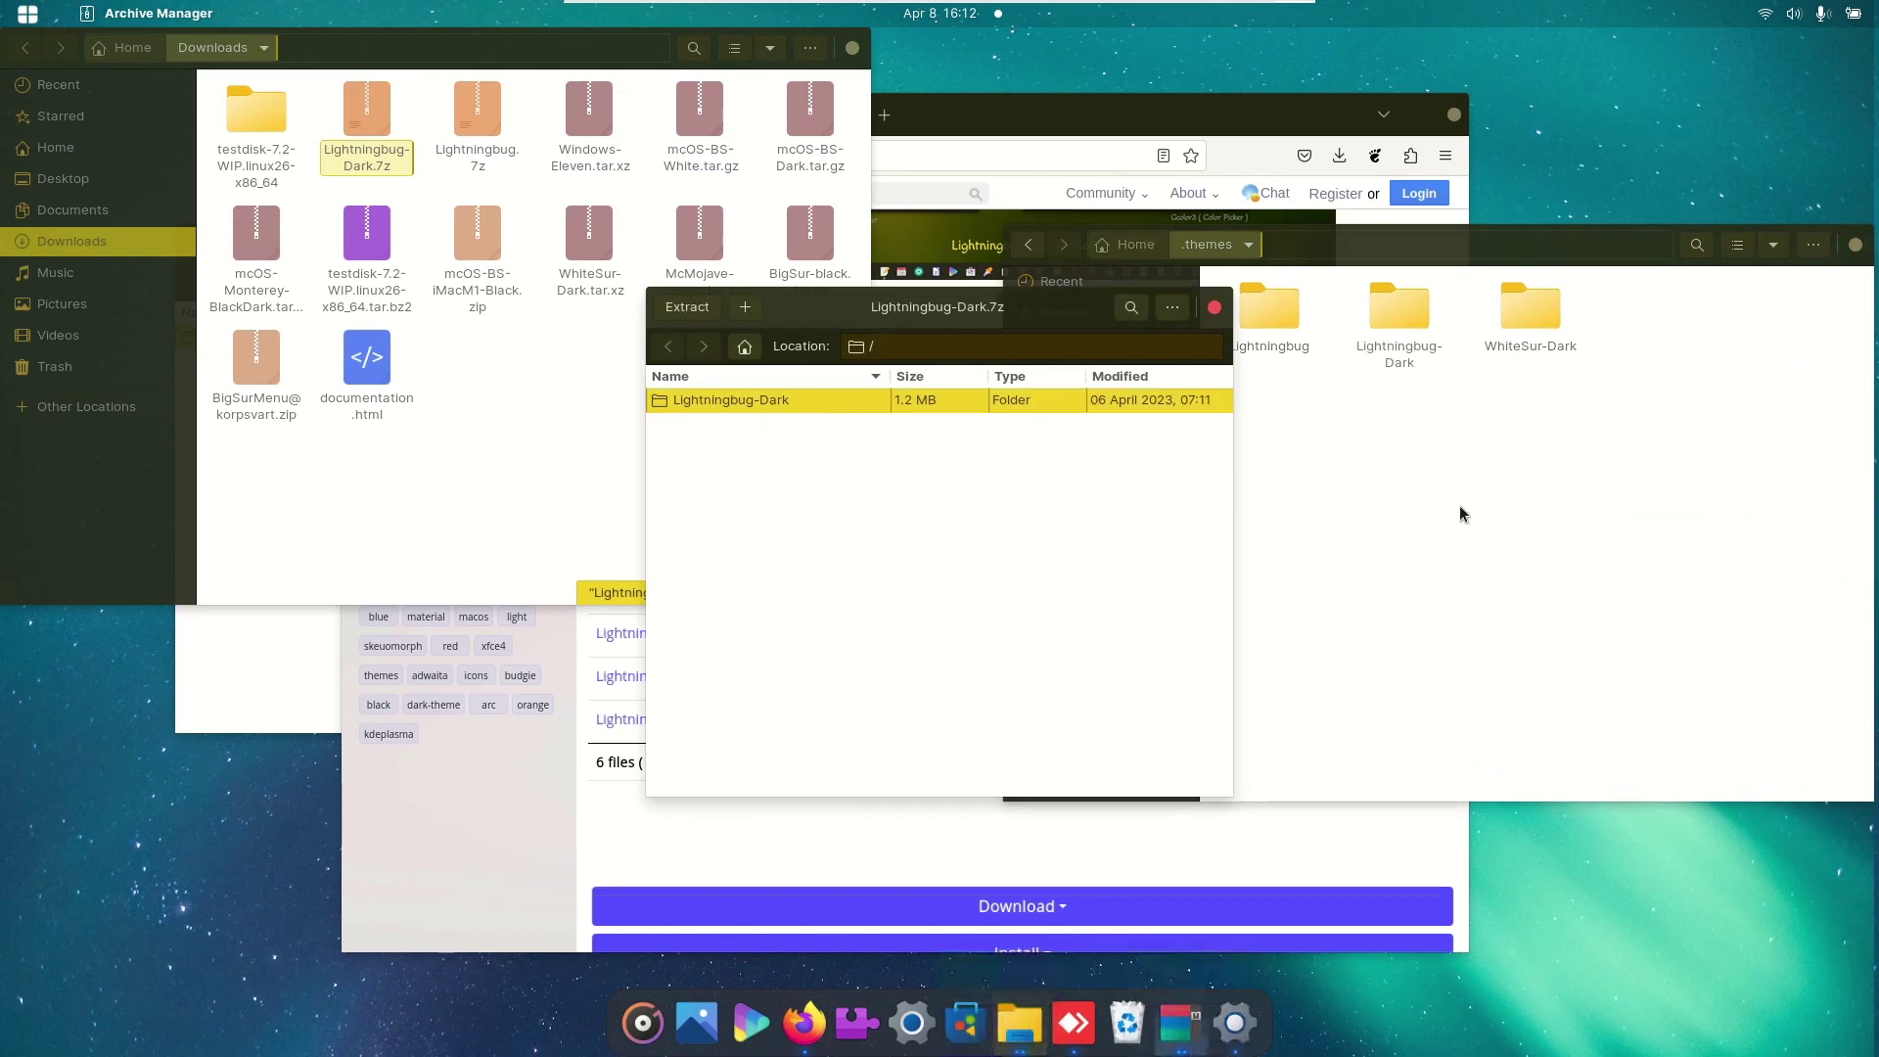
pyautogui.click(1233, 1022)
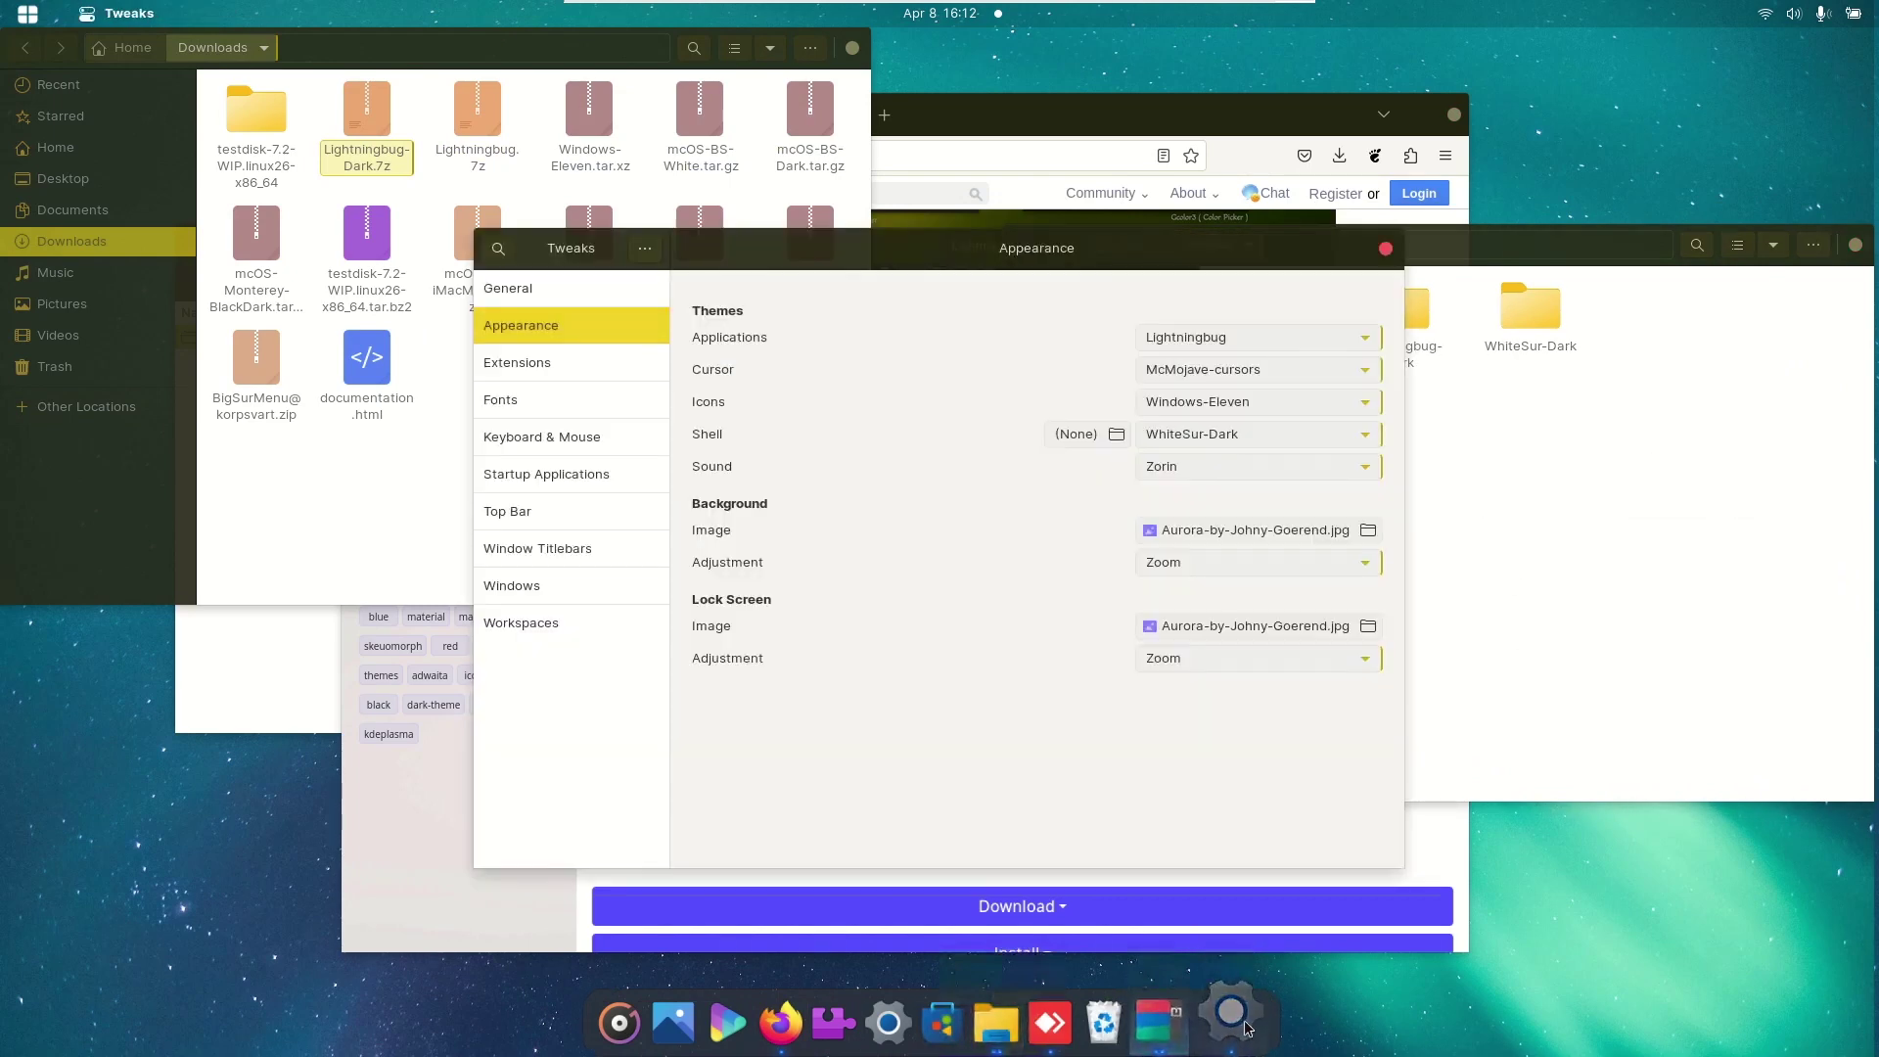
pyautogui.click(1244, 347)
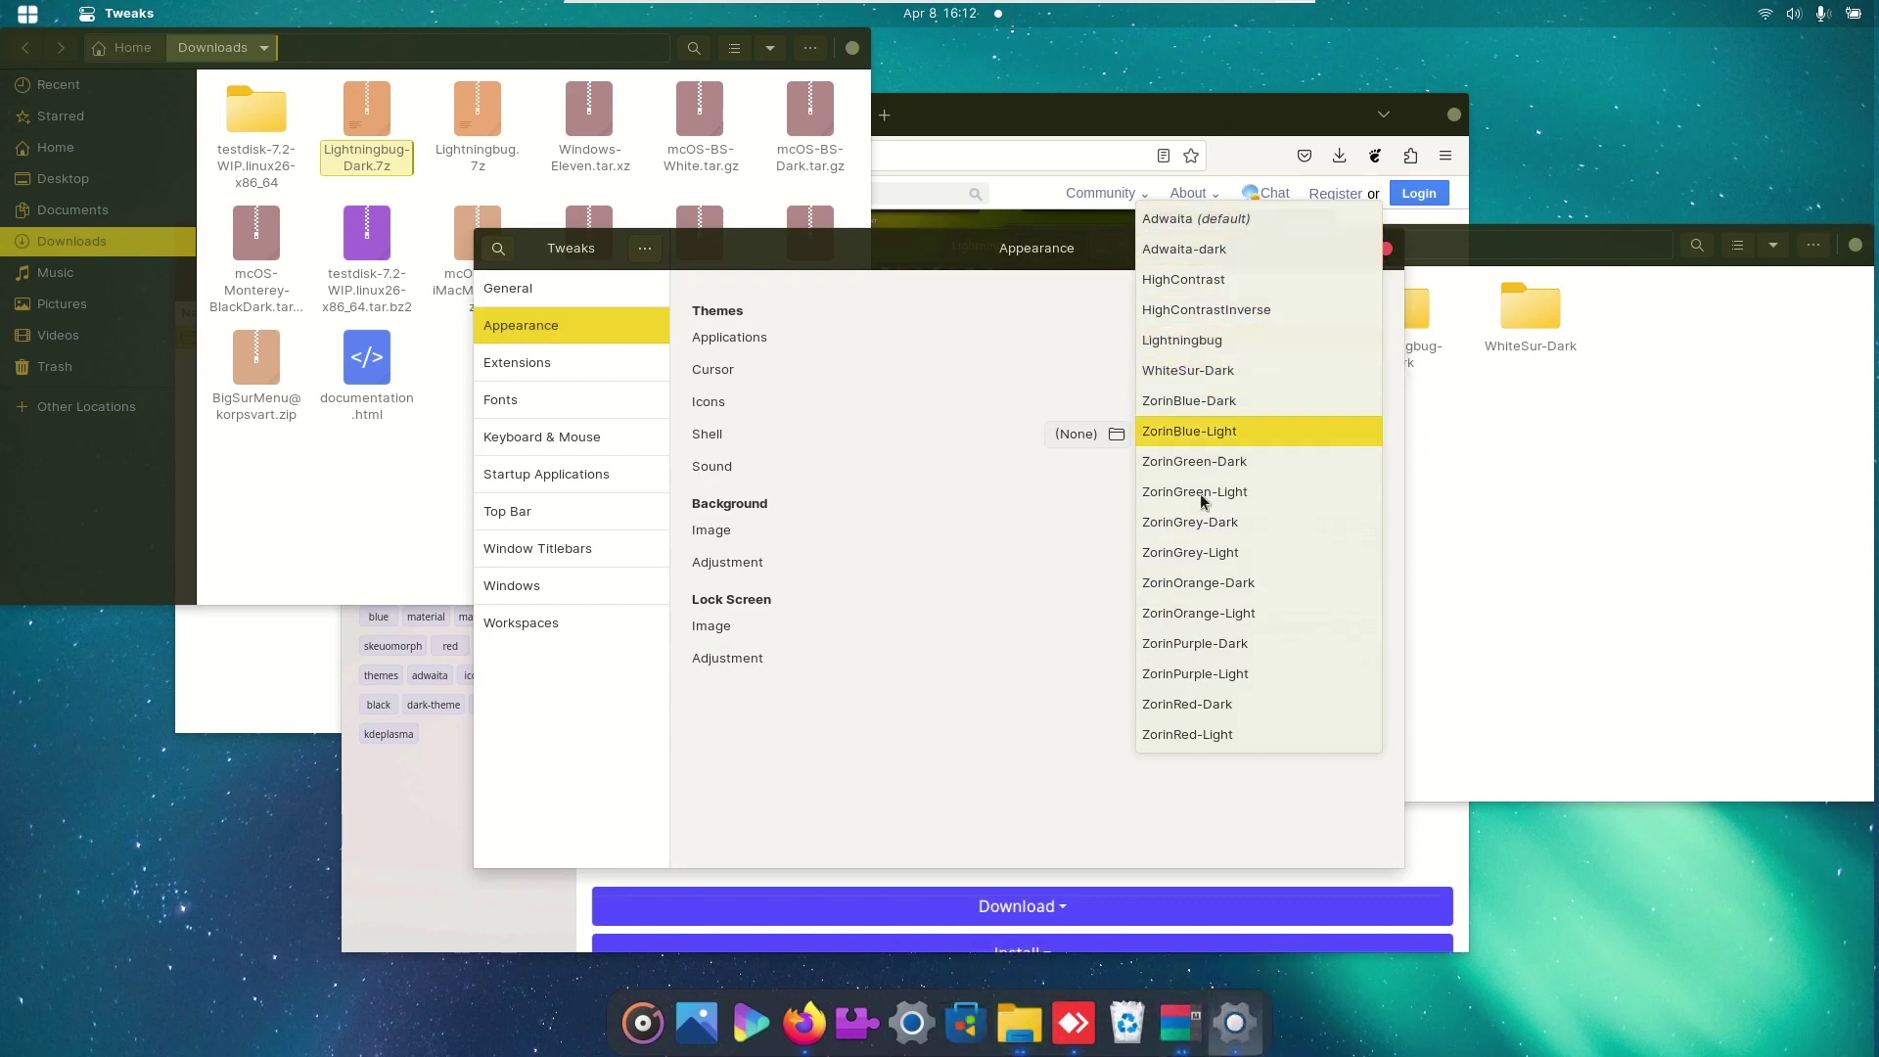
pyautogui.click(999, 754)
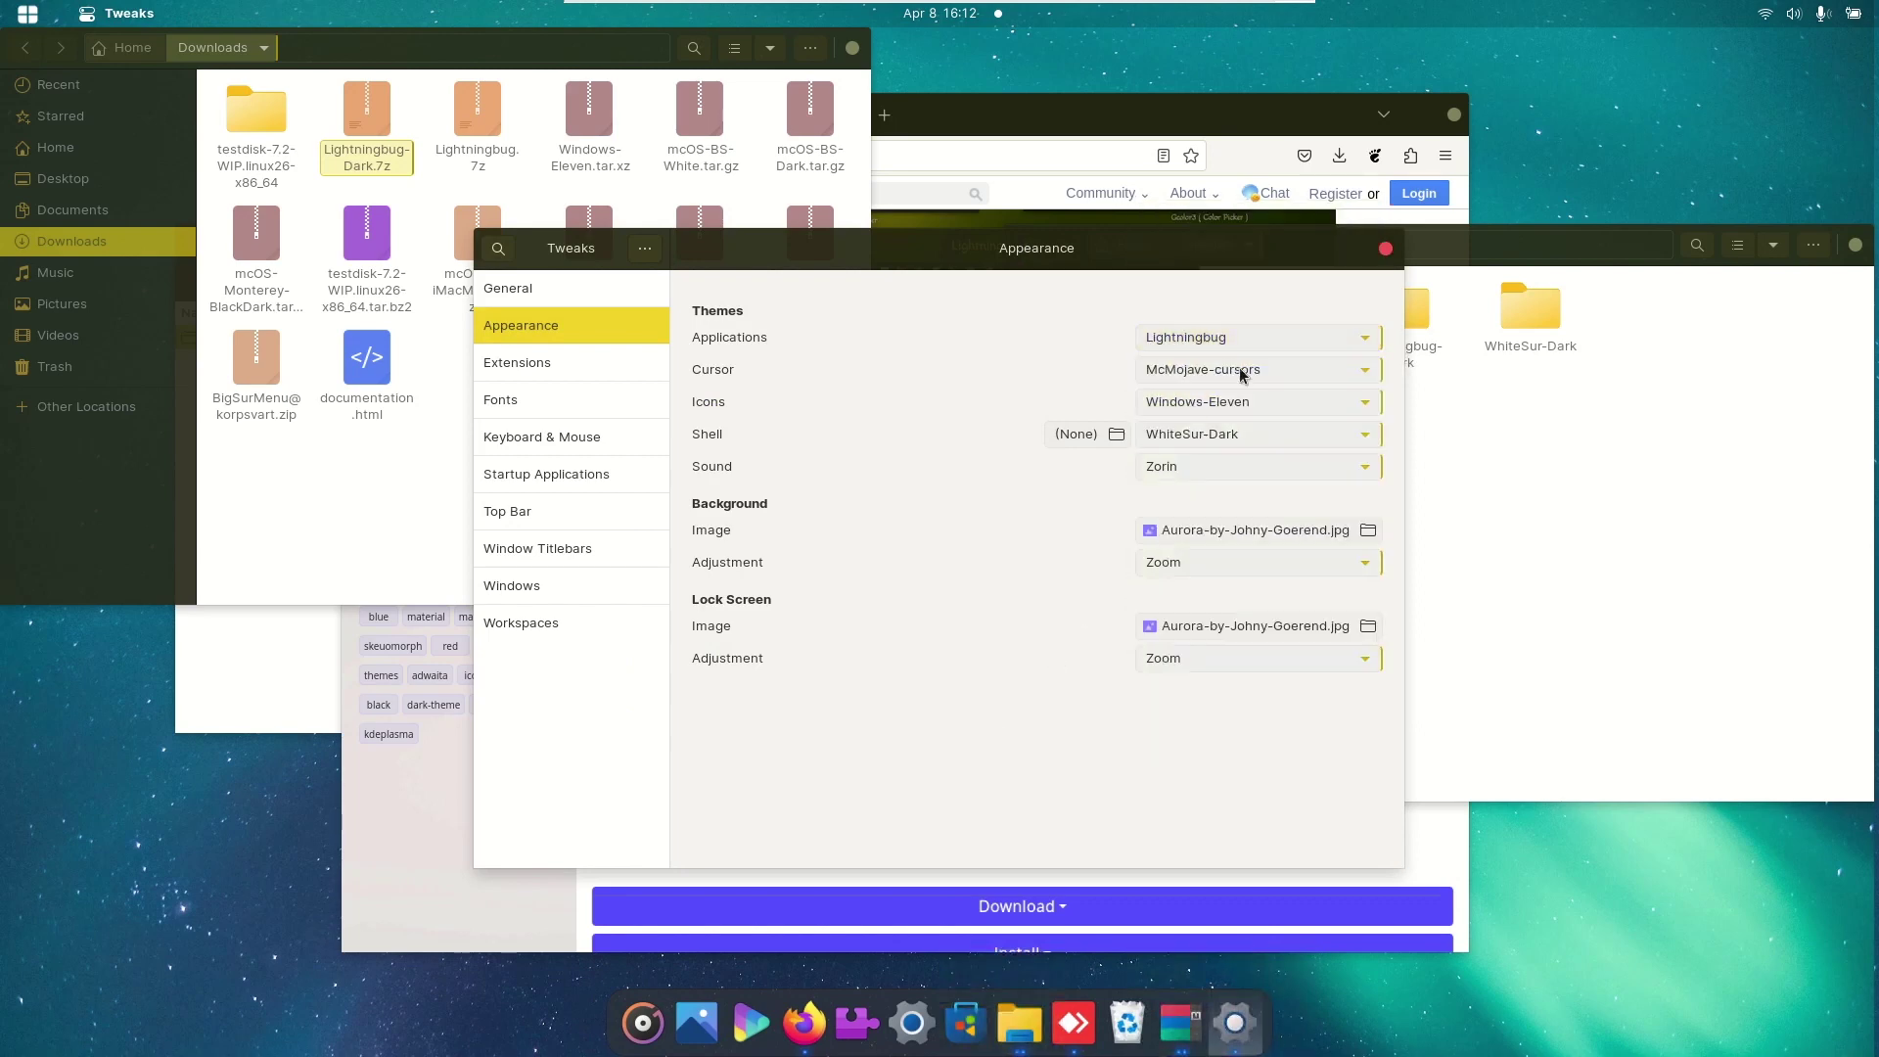
pyautogui.click(1385, 251)
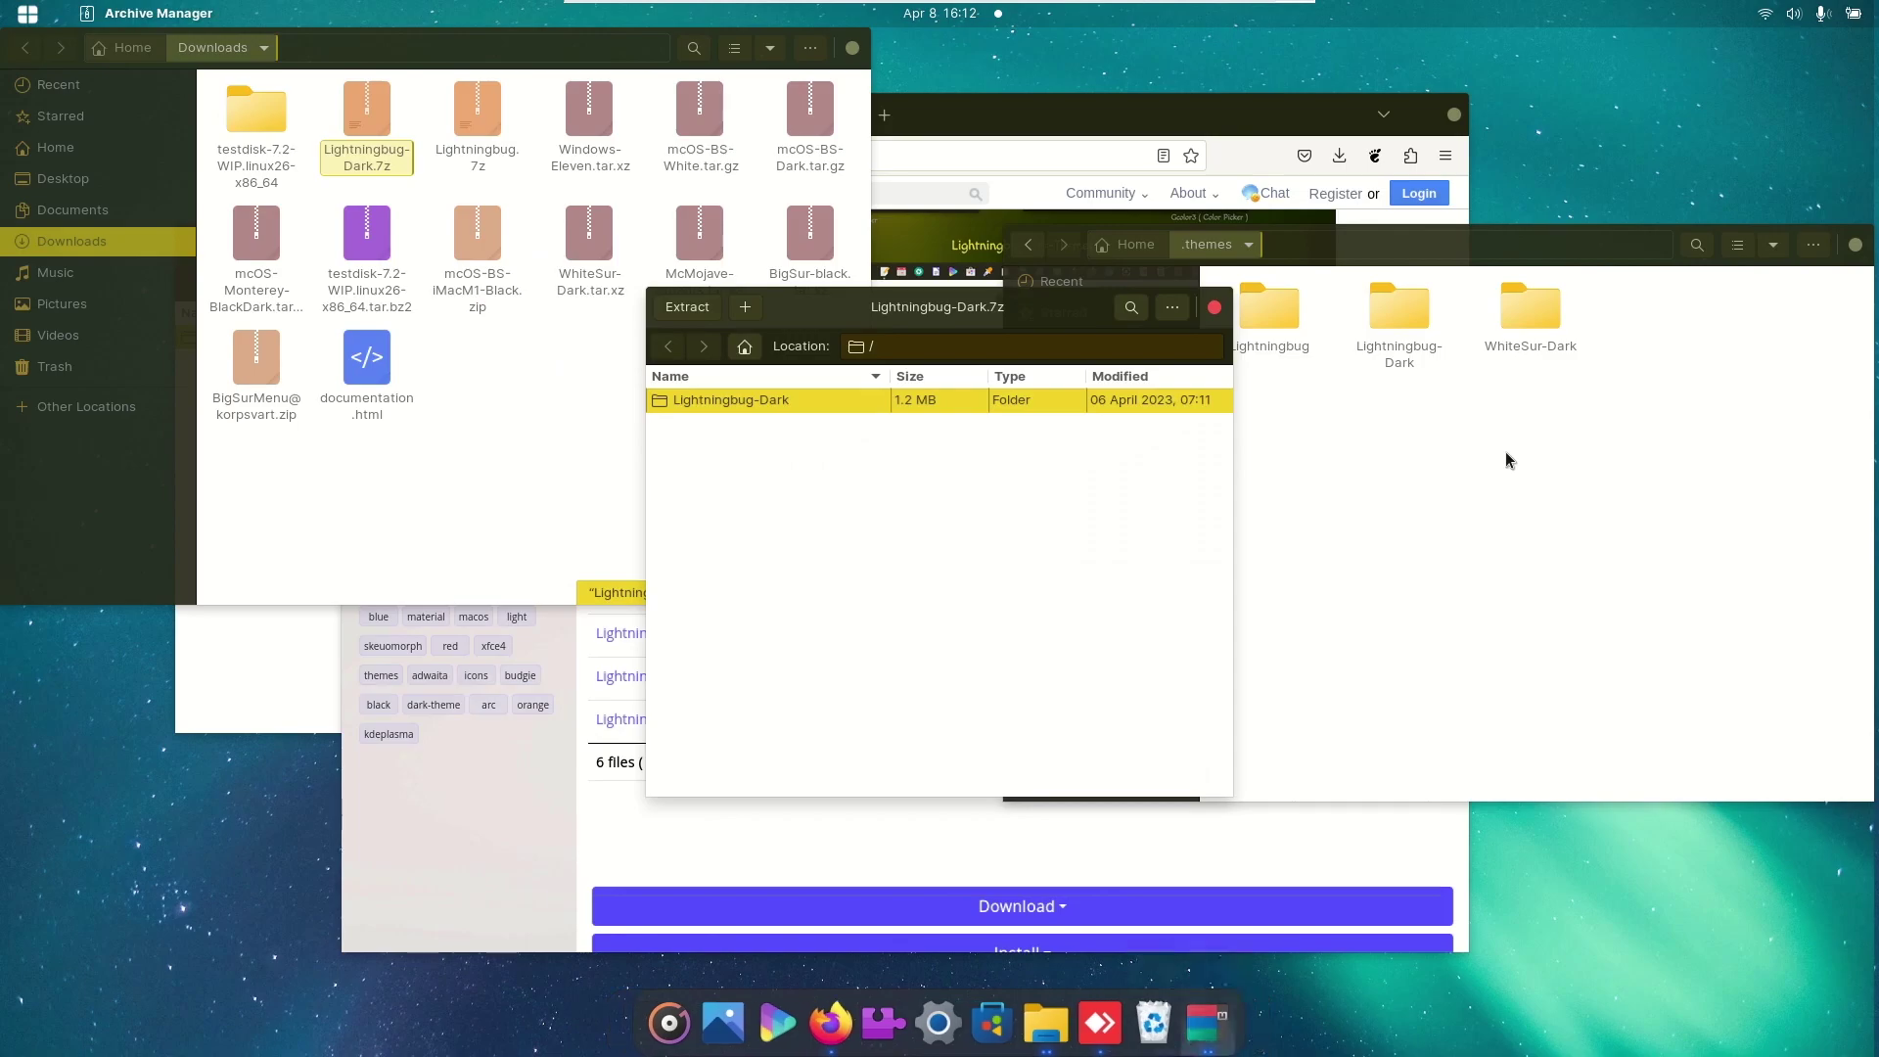
# Step: Reopen Tweaks and set the Appearance applications theme to Lightningbug-Dark
pyautogui.press('super')
pyautogui.write('tw')
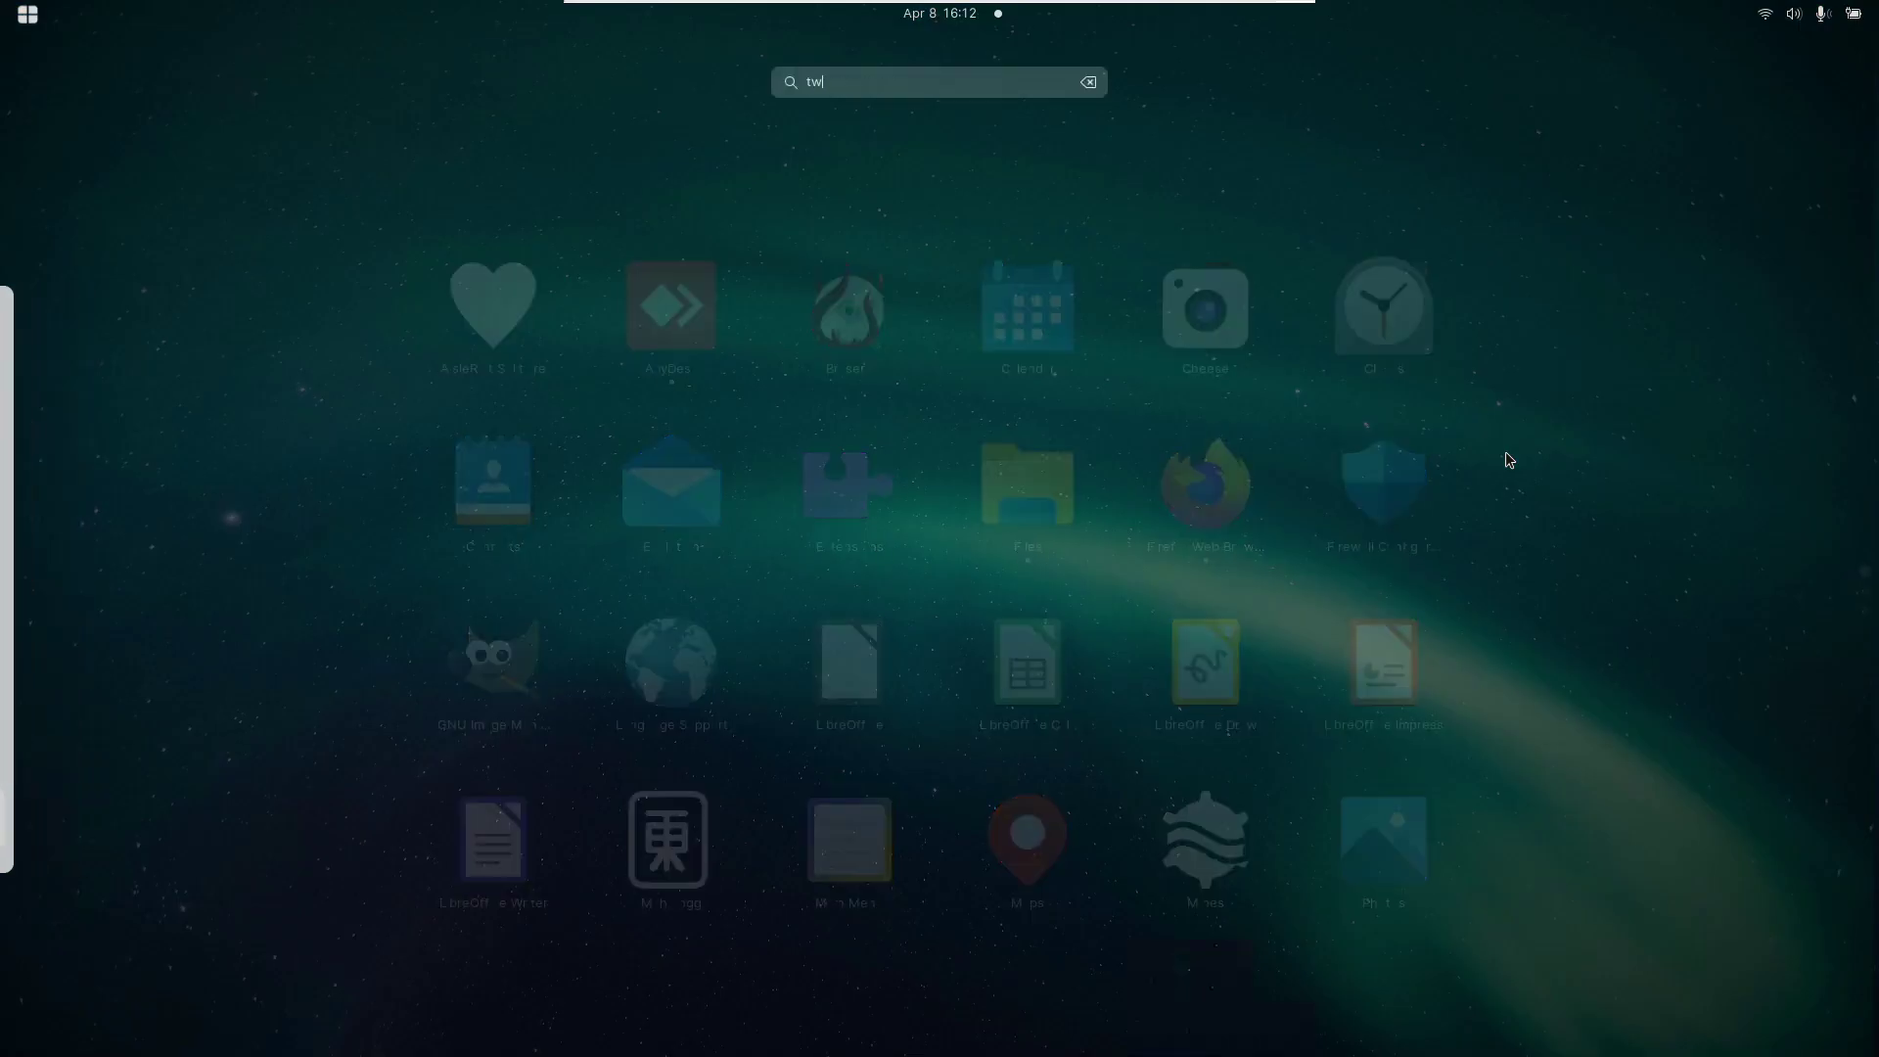
pyautogui.write('eaks')
pyautogui.click(942, 163)
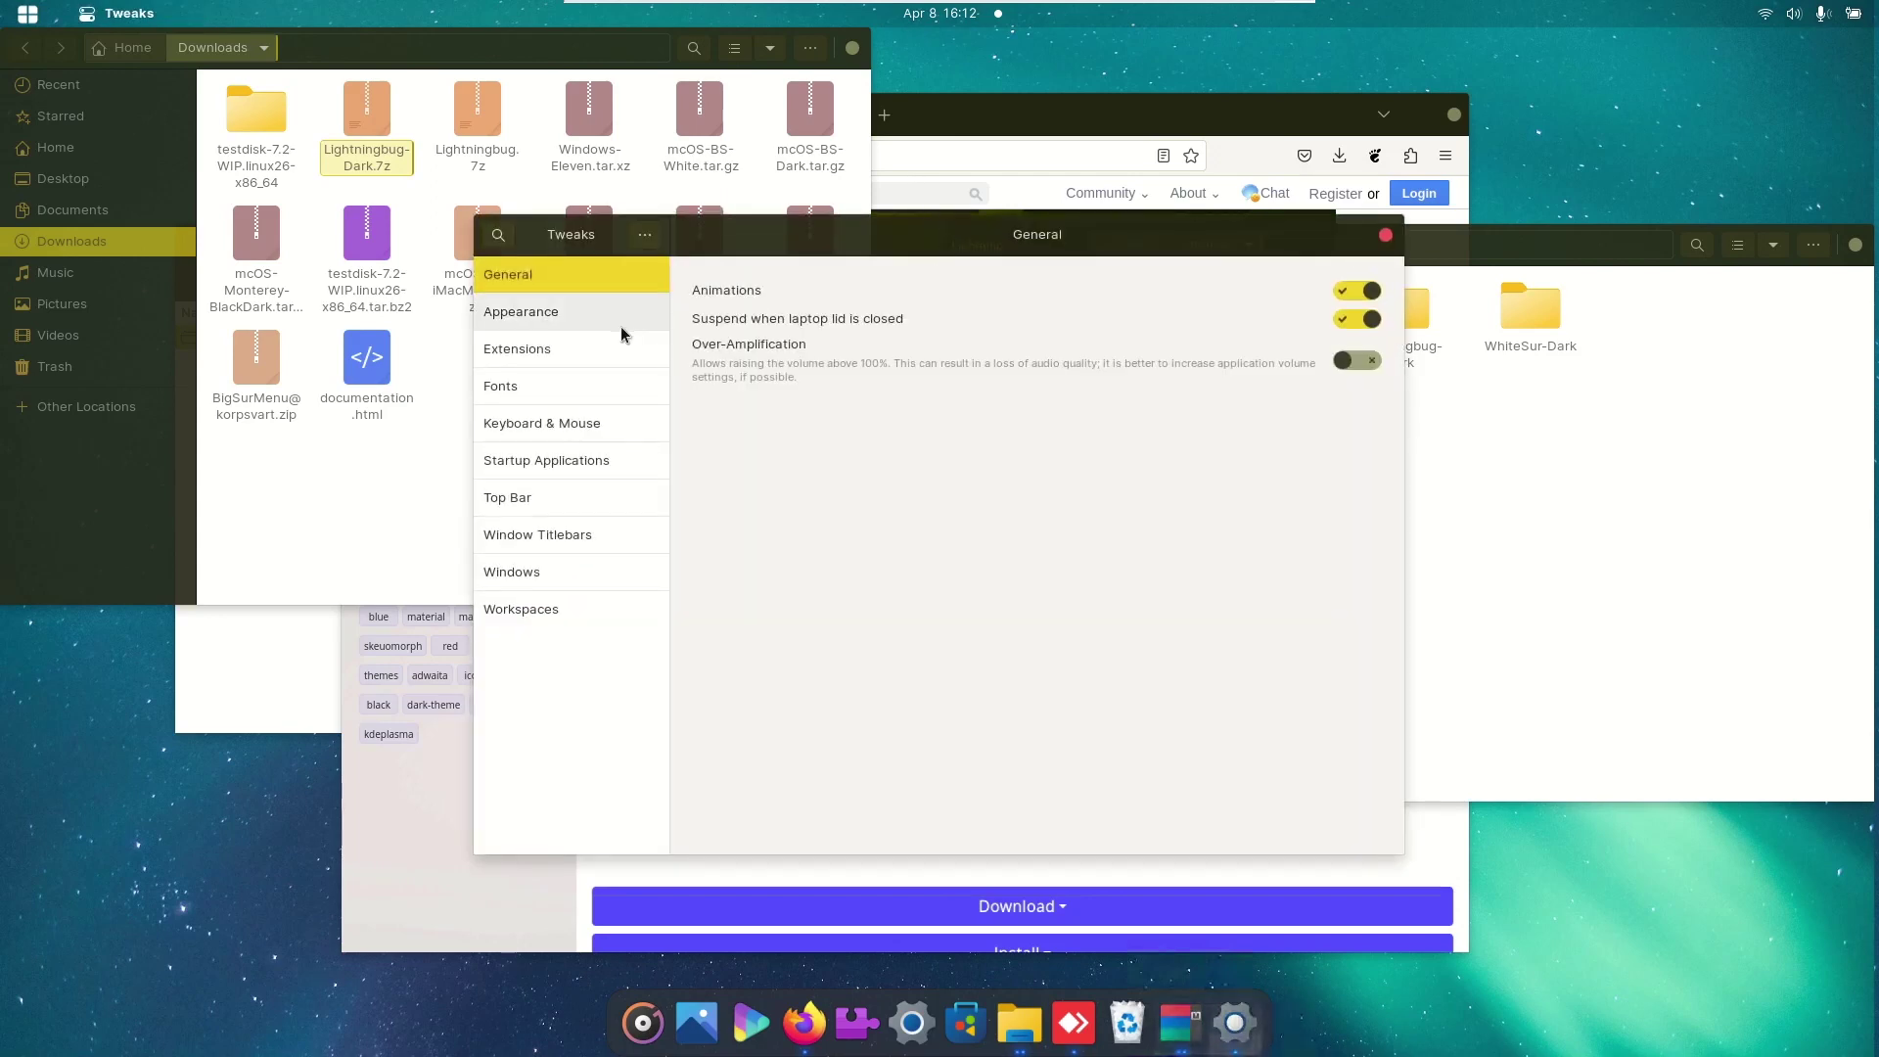
pyautogui.click(618, 313)
pyautogui.click(1170, 334)
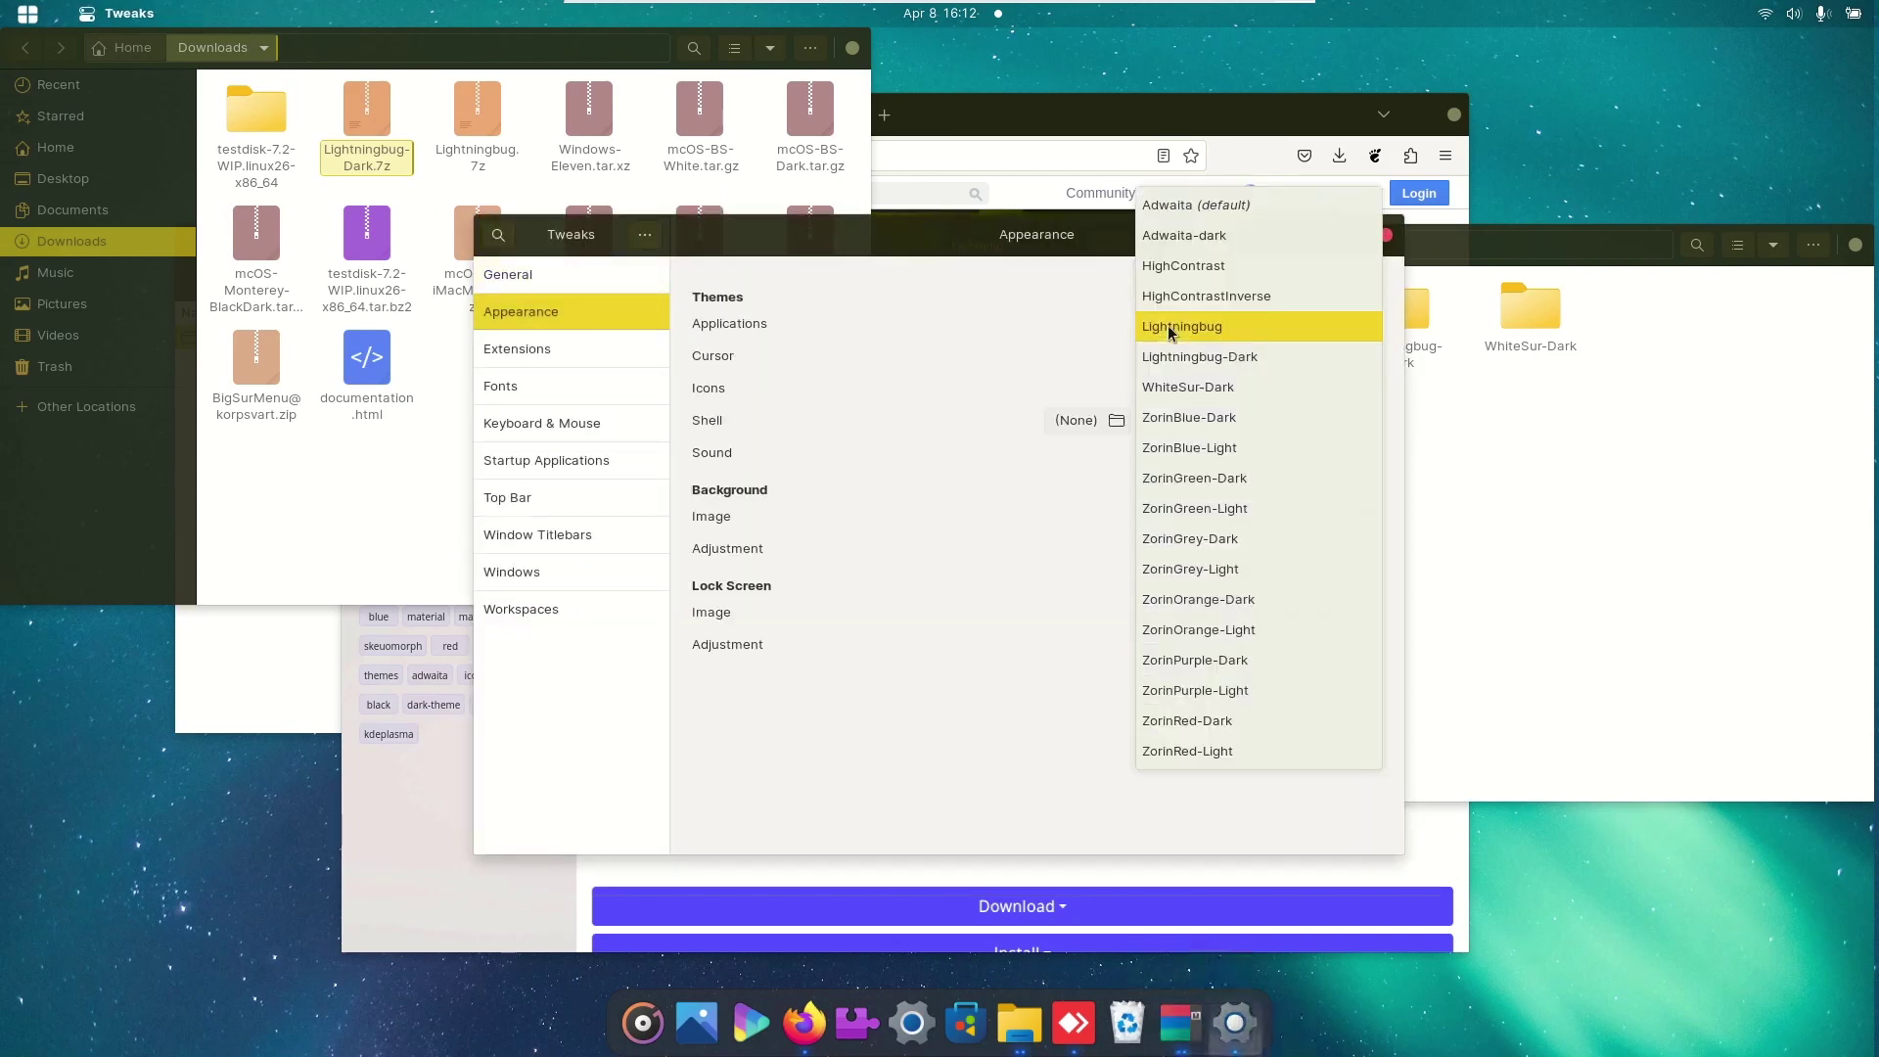
pyautogui.click(1198, 357)
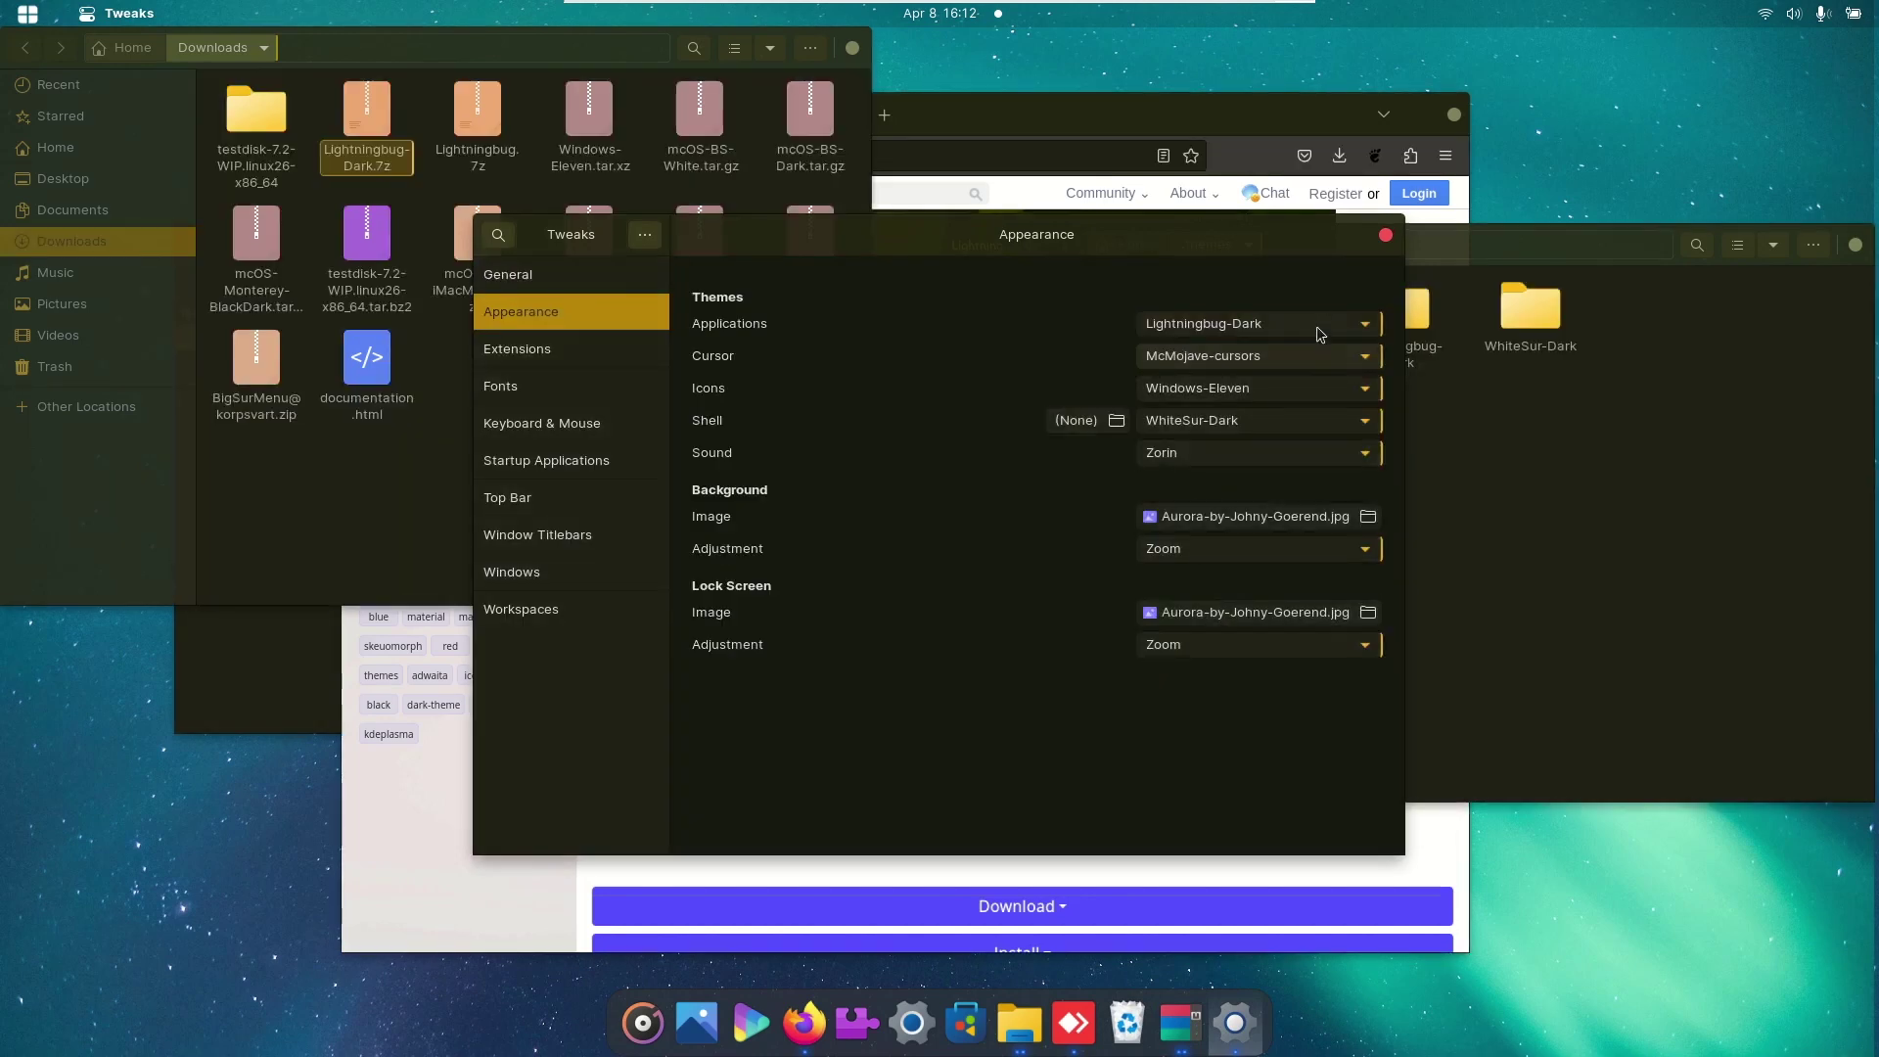
pyautogui.click(1361, 327)
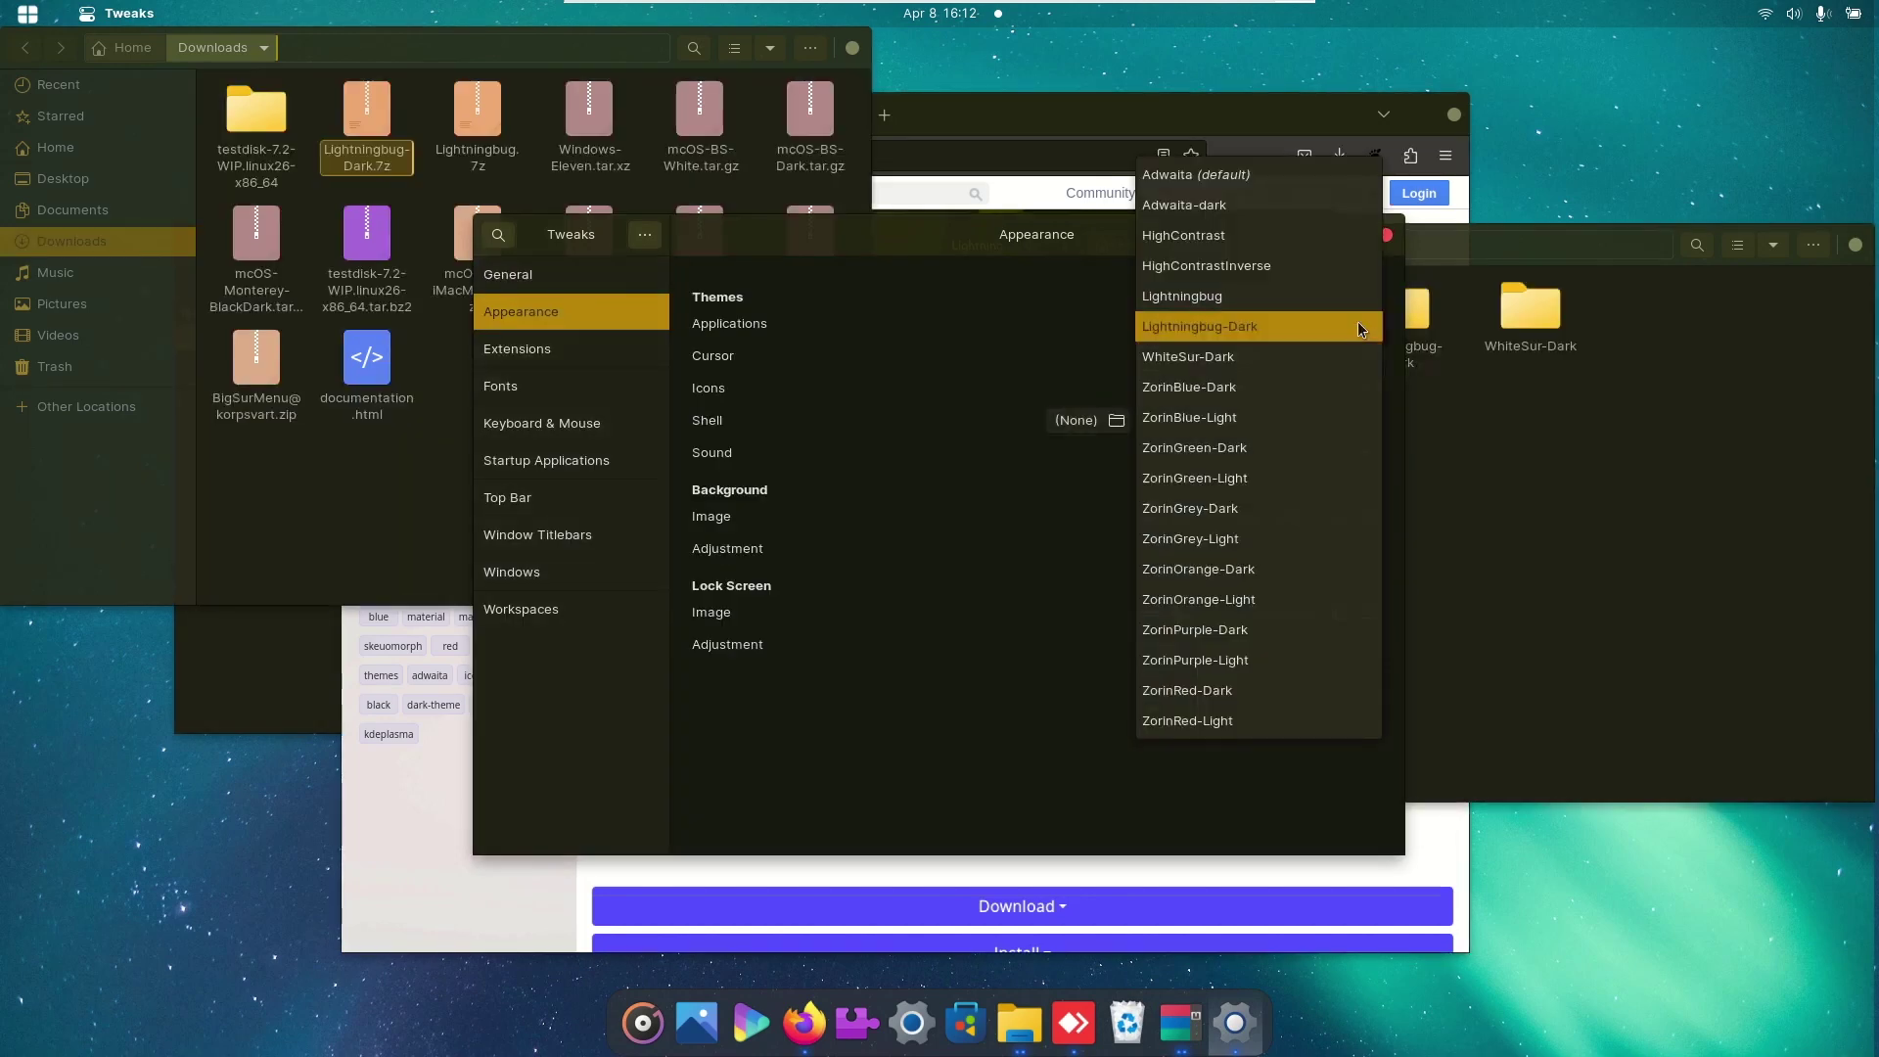
pyautogui.click(998, 773)
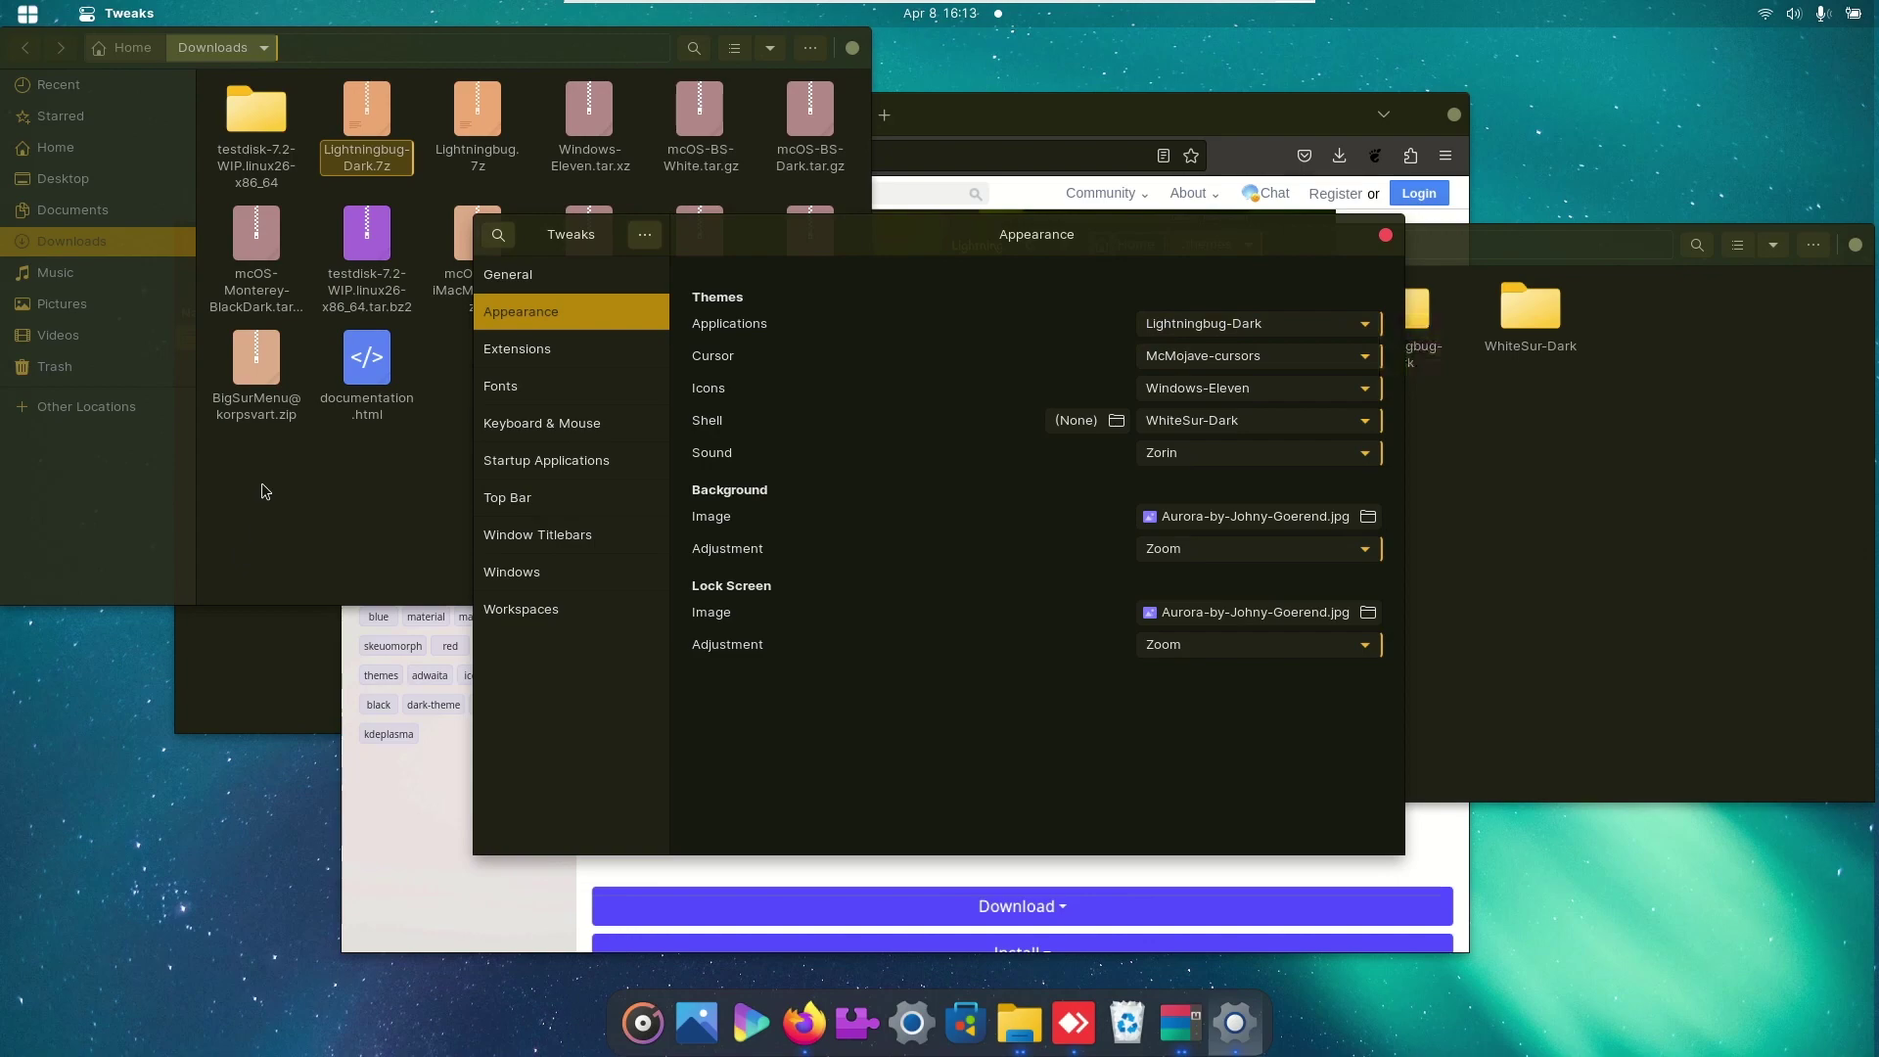
pyautogui.click(284, 510)
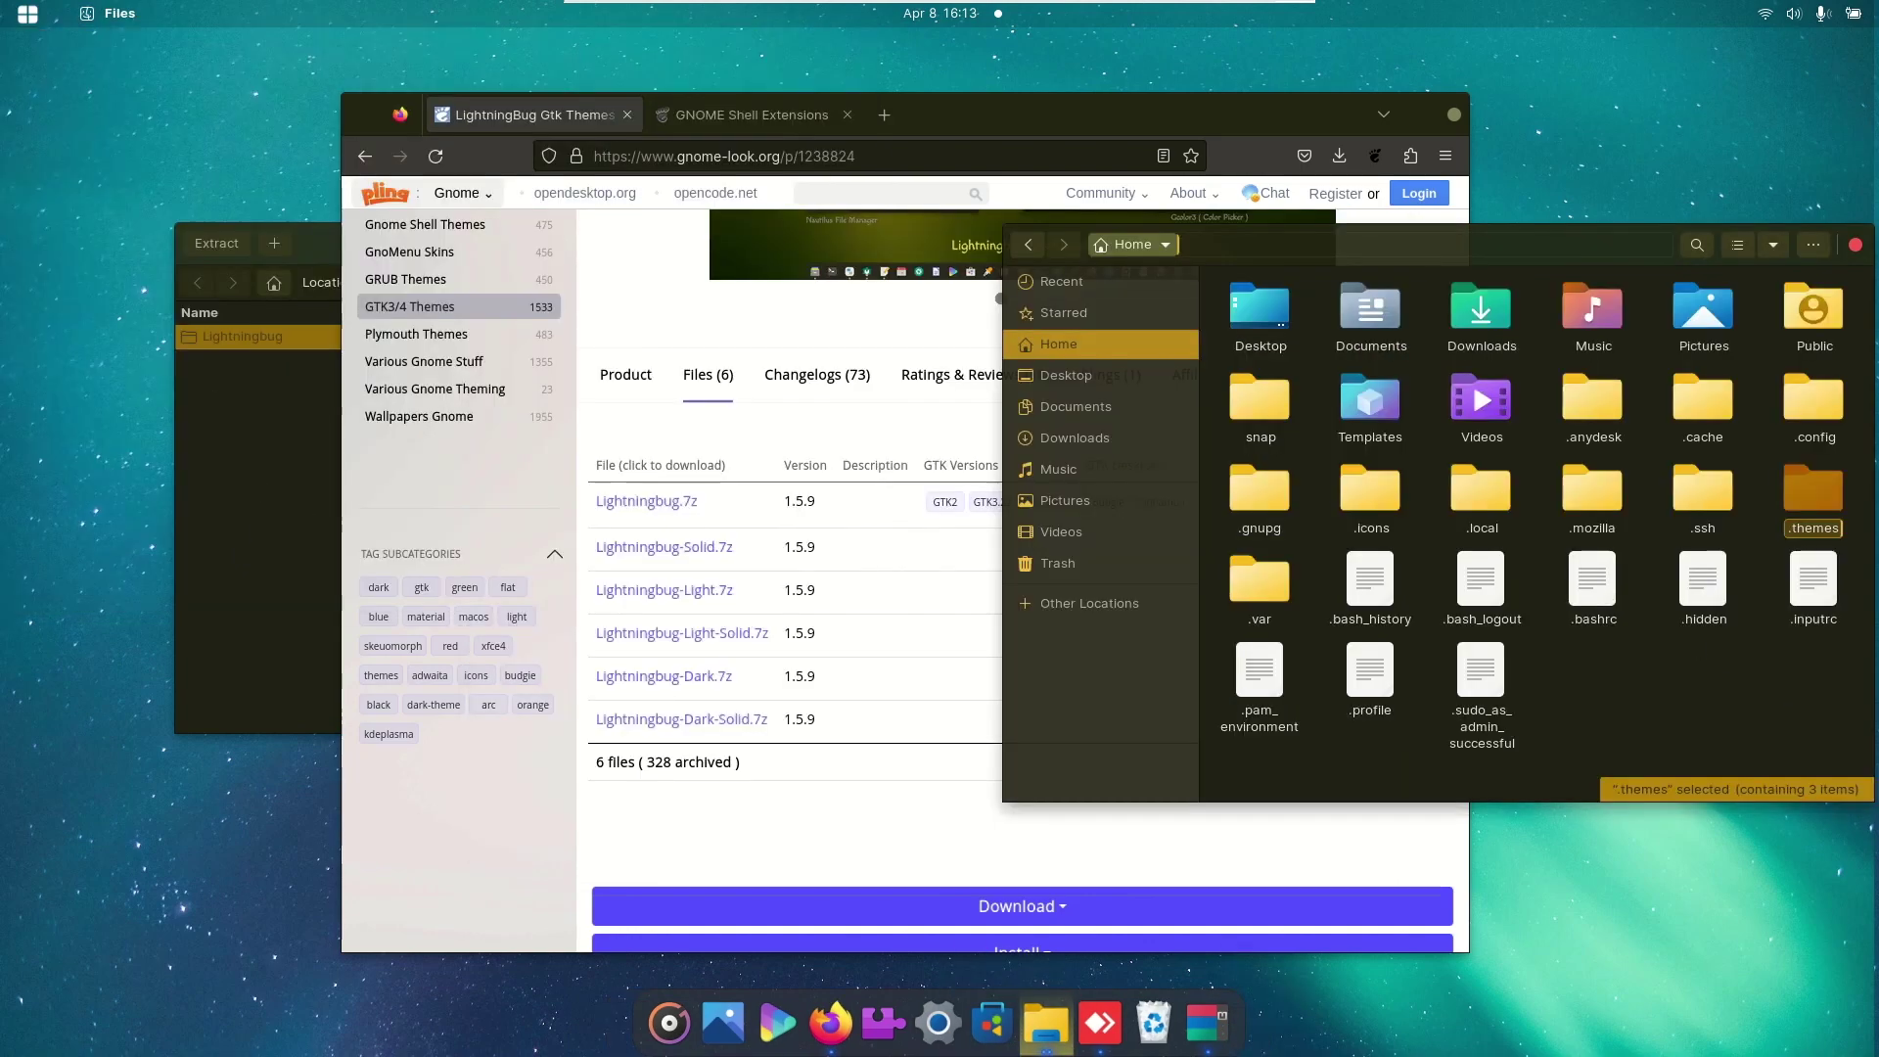
# Step: Select the .themes folder in Files, then raise the Lightningbug theme web page
pyautogui.click(1370, 492)
pyautogui.click(1799, 507)
pyautogui.click(921, 830)
pyautogui.scroll(1, 785, 453)
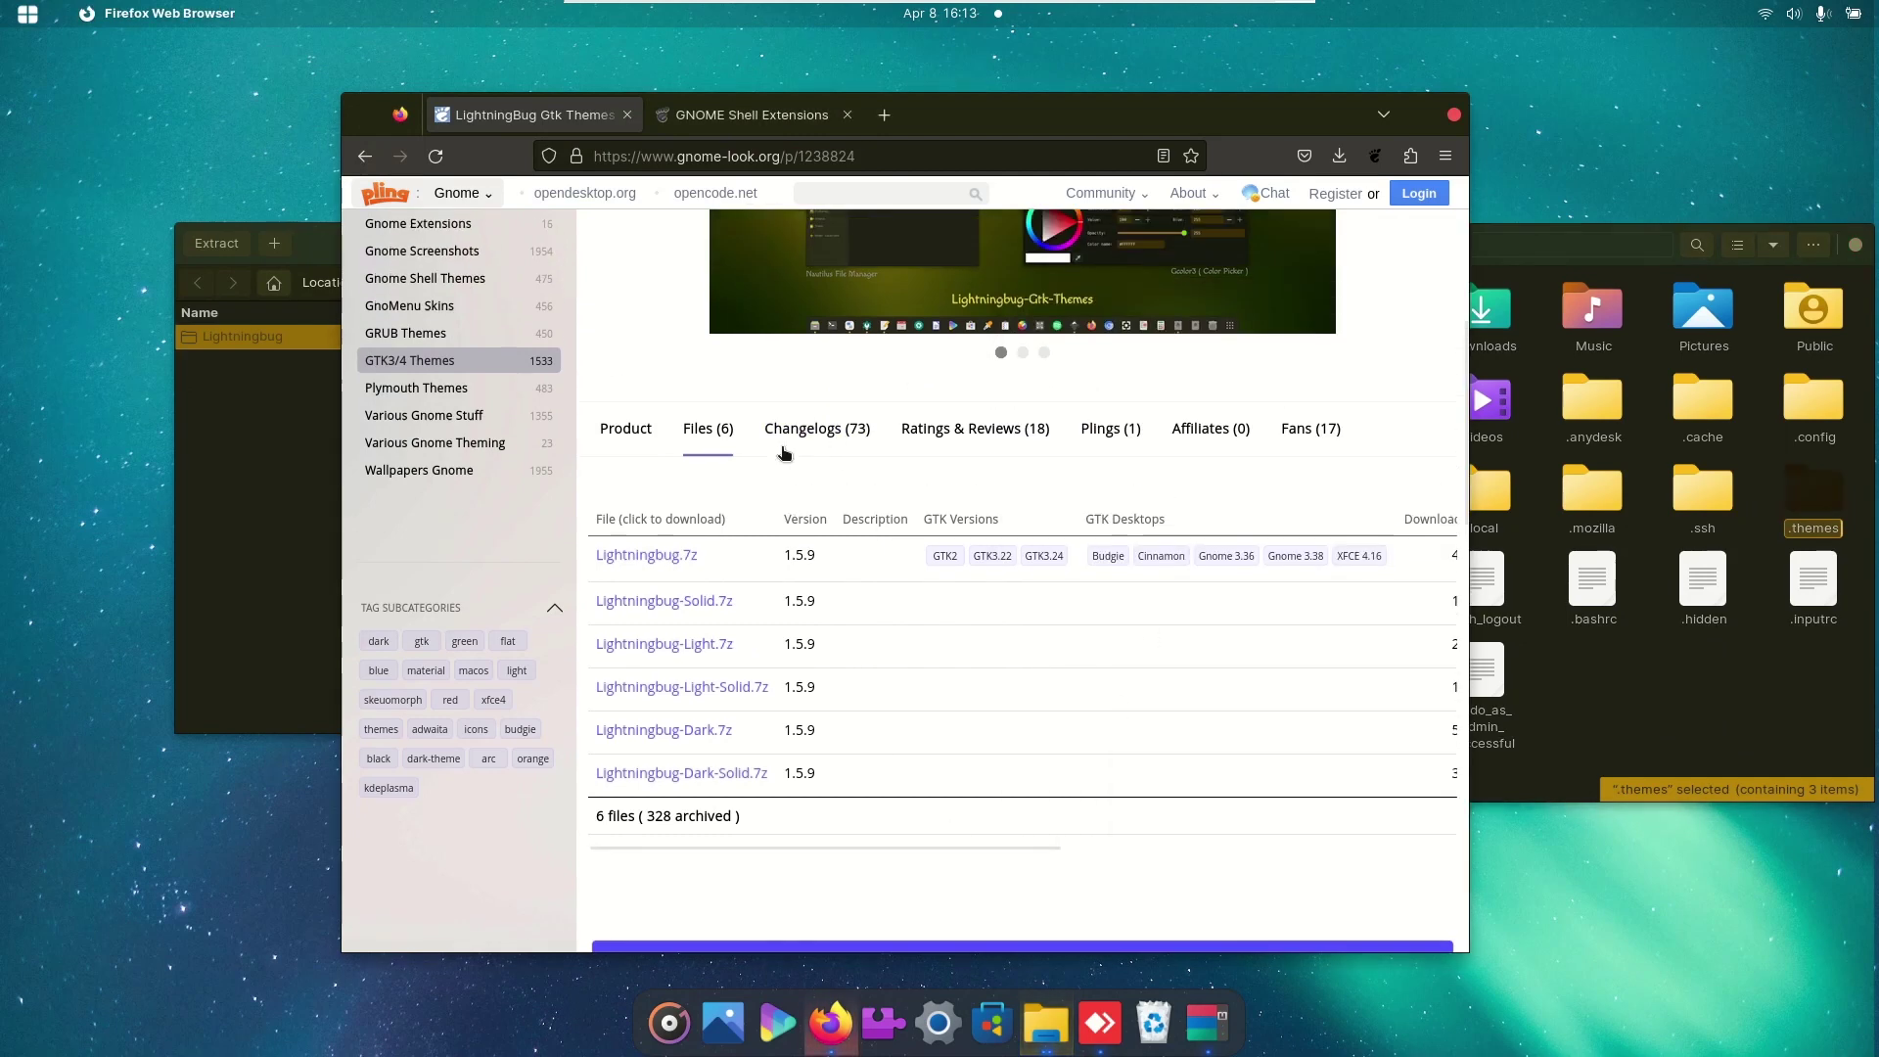
pyautogui.scroll(3, 785, 454)
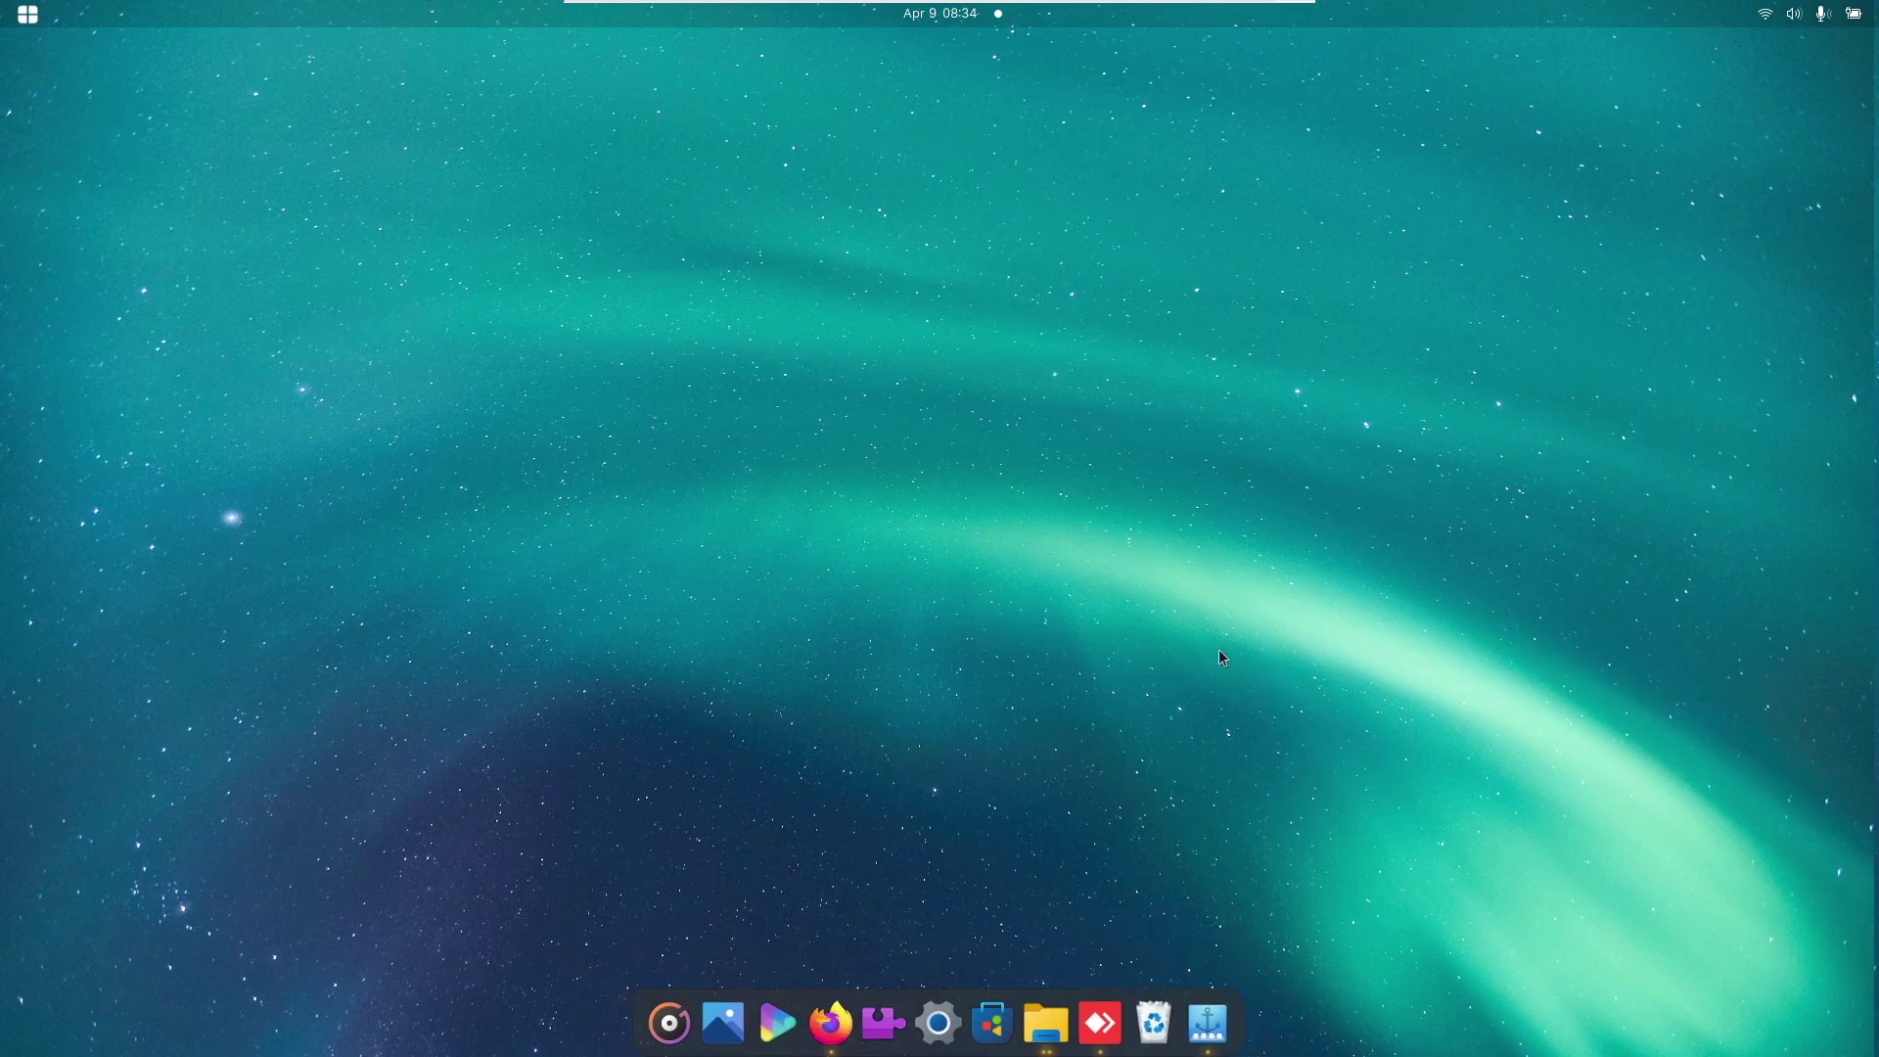
# Step: Launch Terminal by searching 'terminal' from the Super key overview
pyautogui.press('super')
pyautogui.write('terminal')
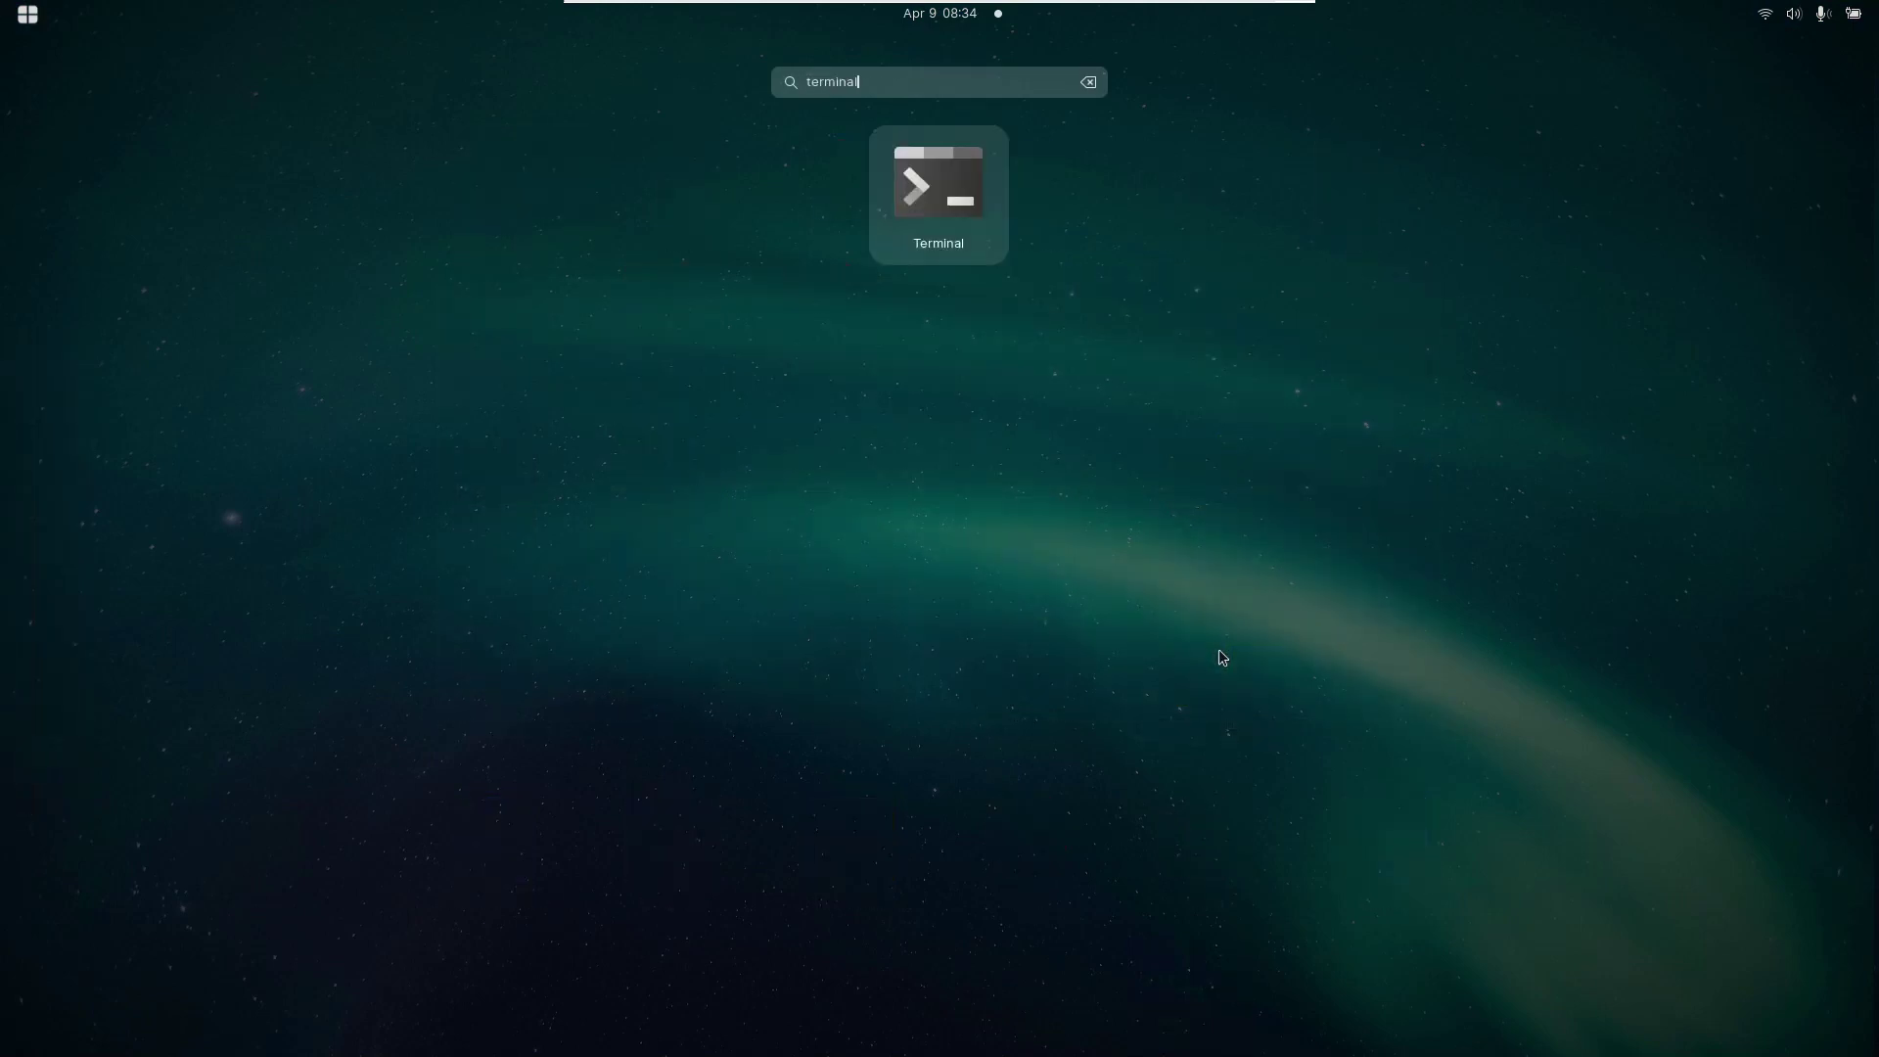
pyautogui.press('Return')
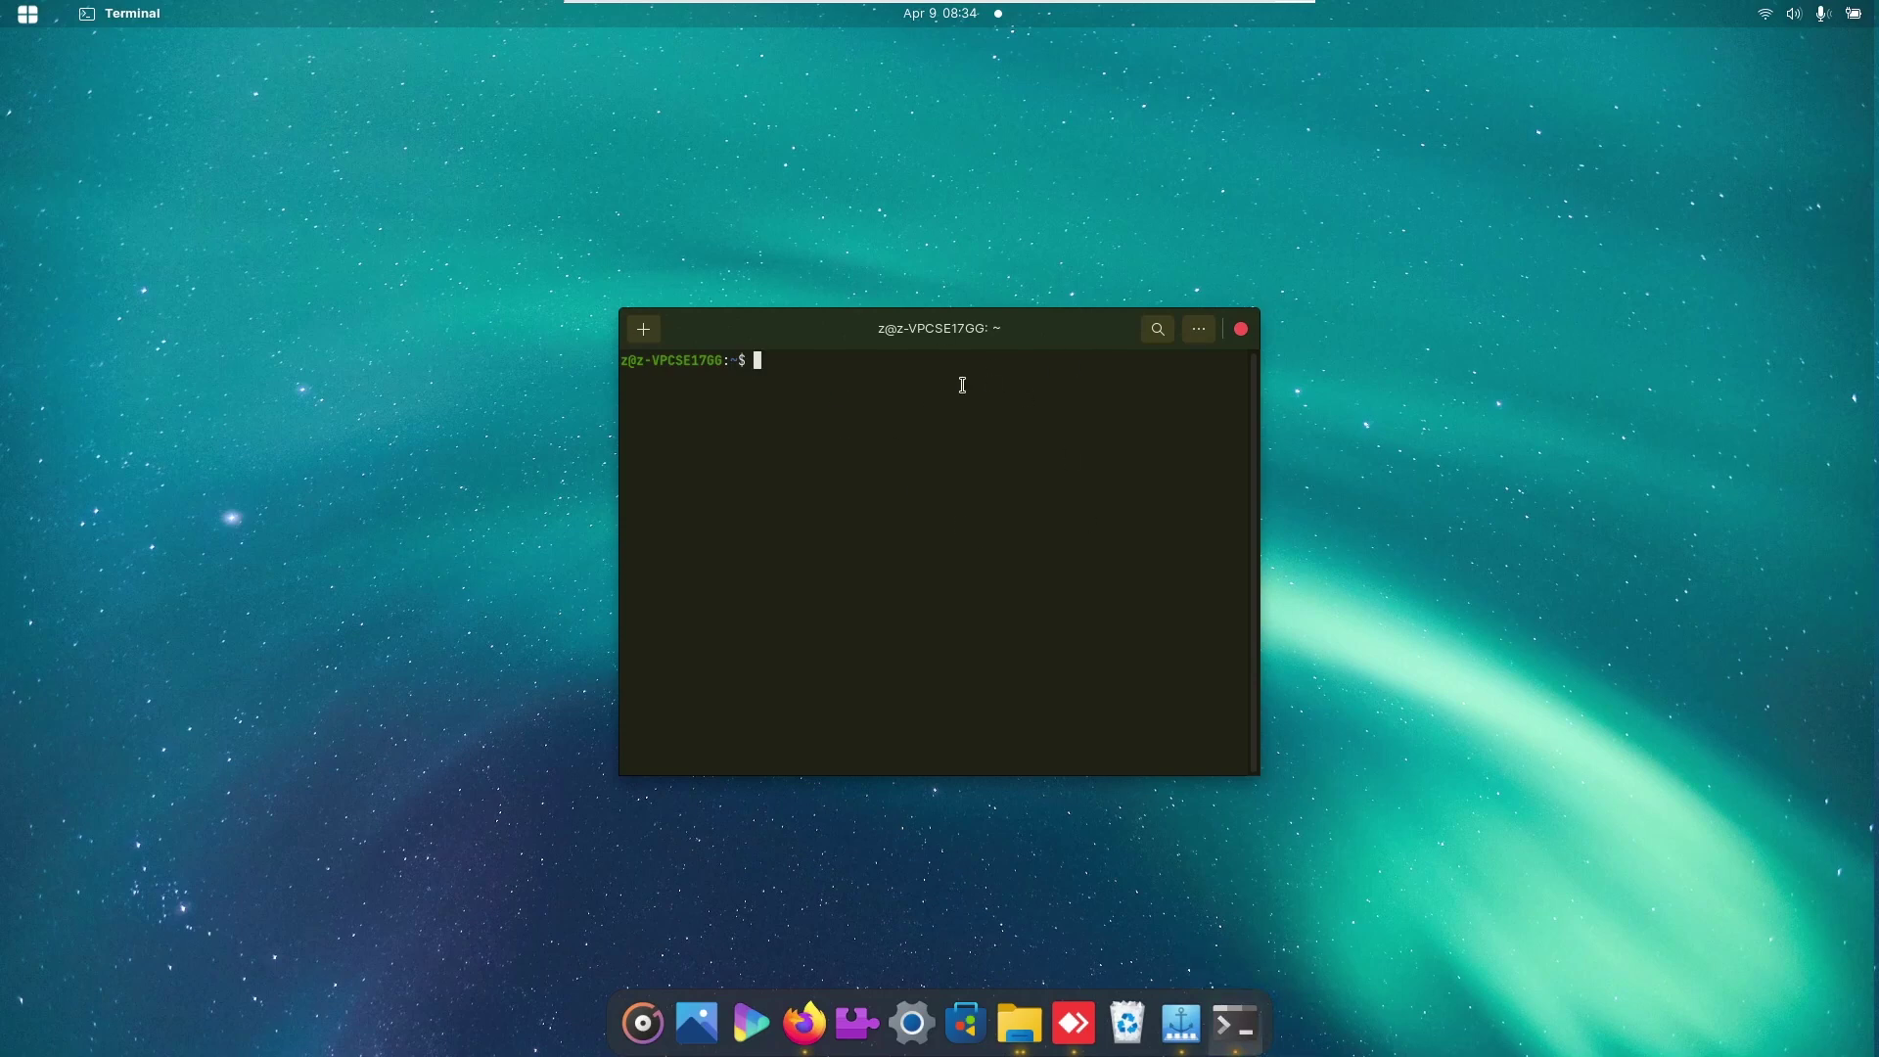
pyautogui.write('sud')
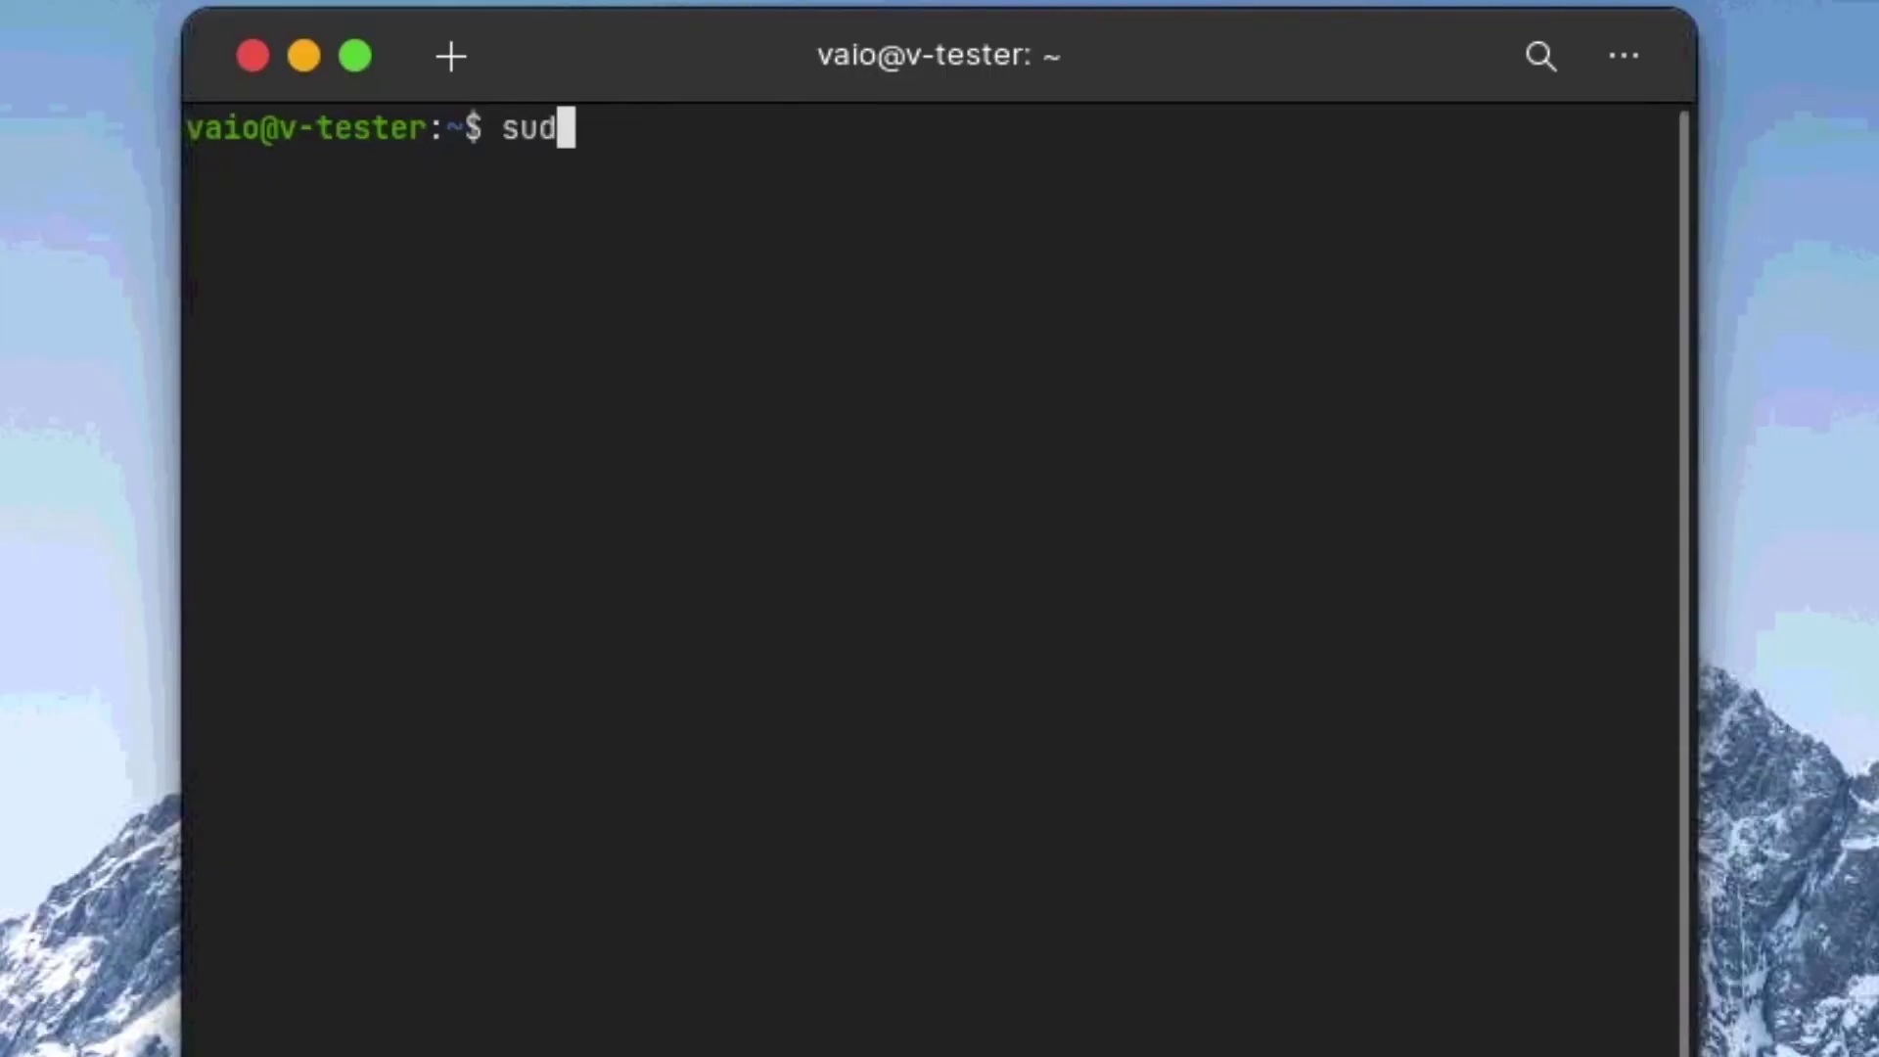
pyautogui.write('o ap')
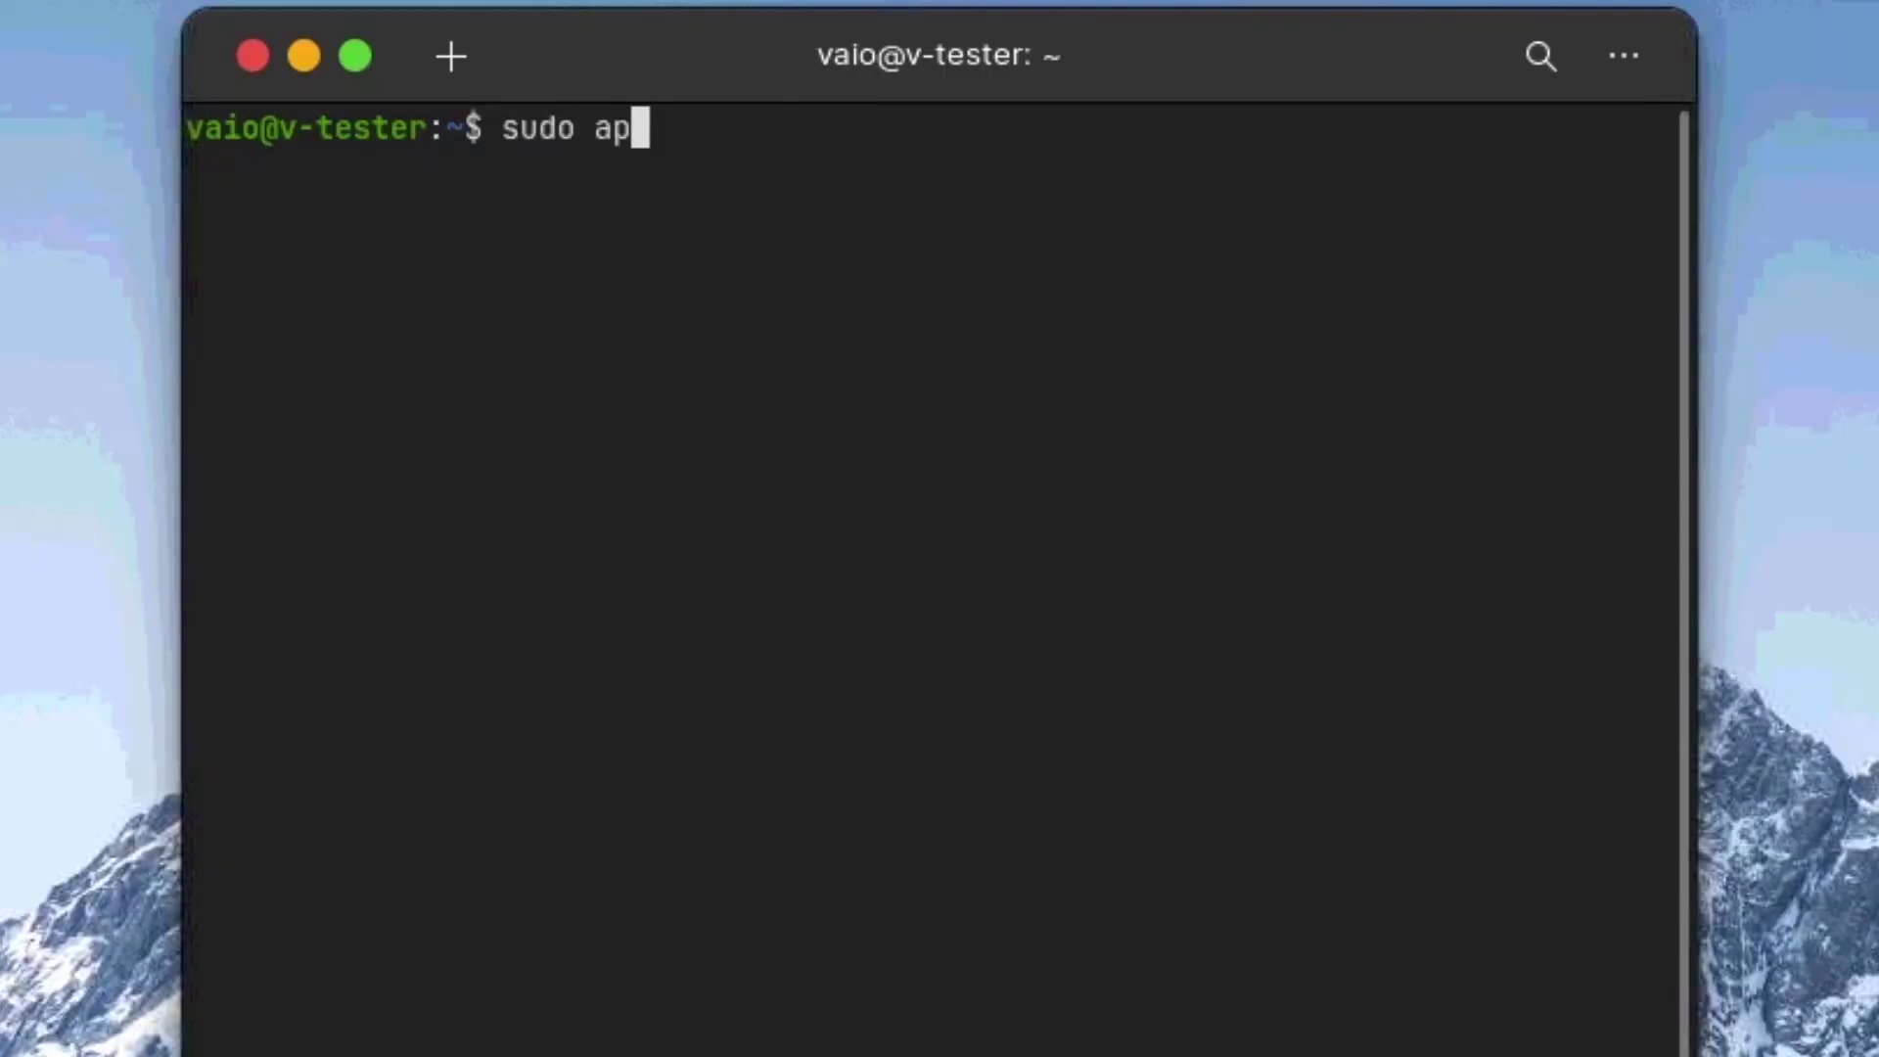
pyautogui.write('t inst')
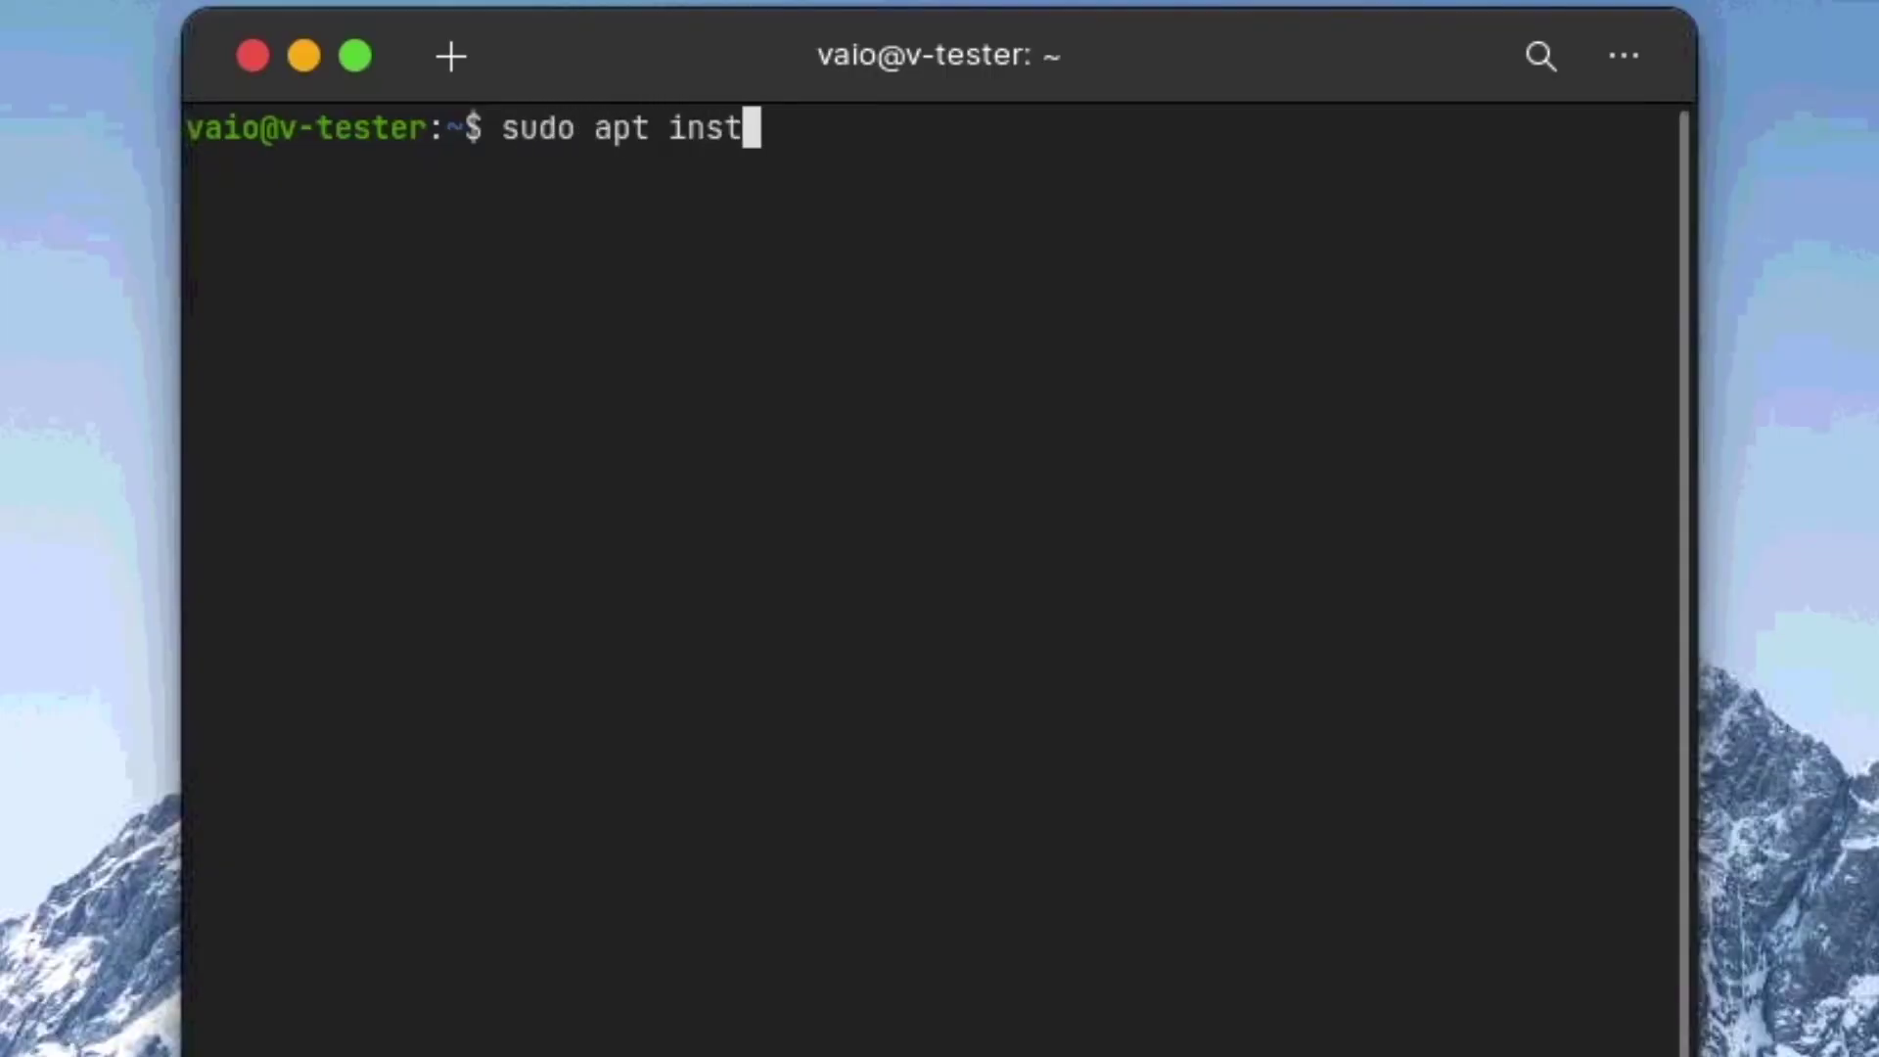
pyautogui.write('all pl')
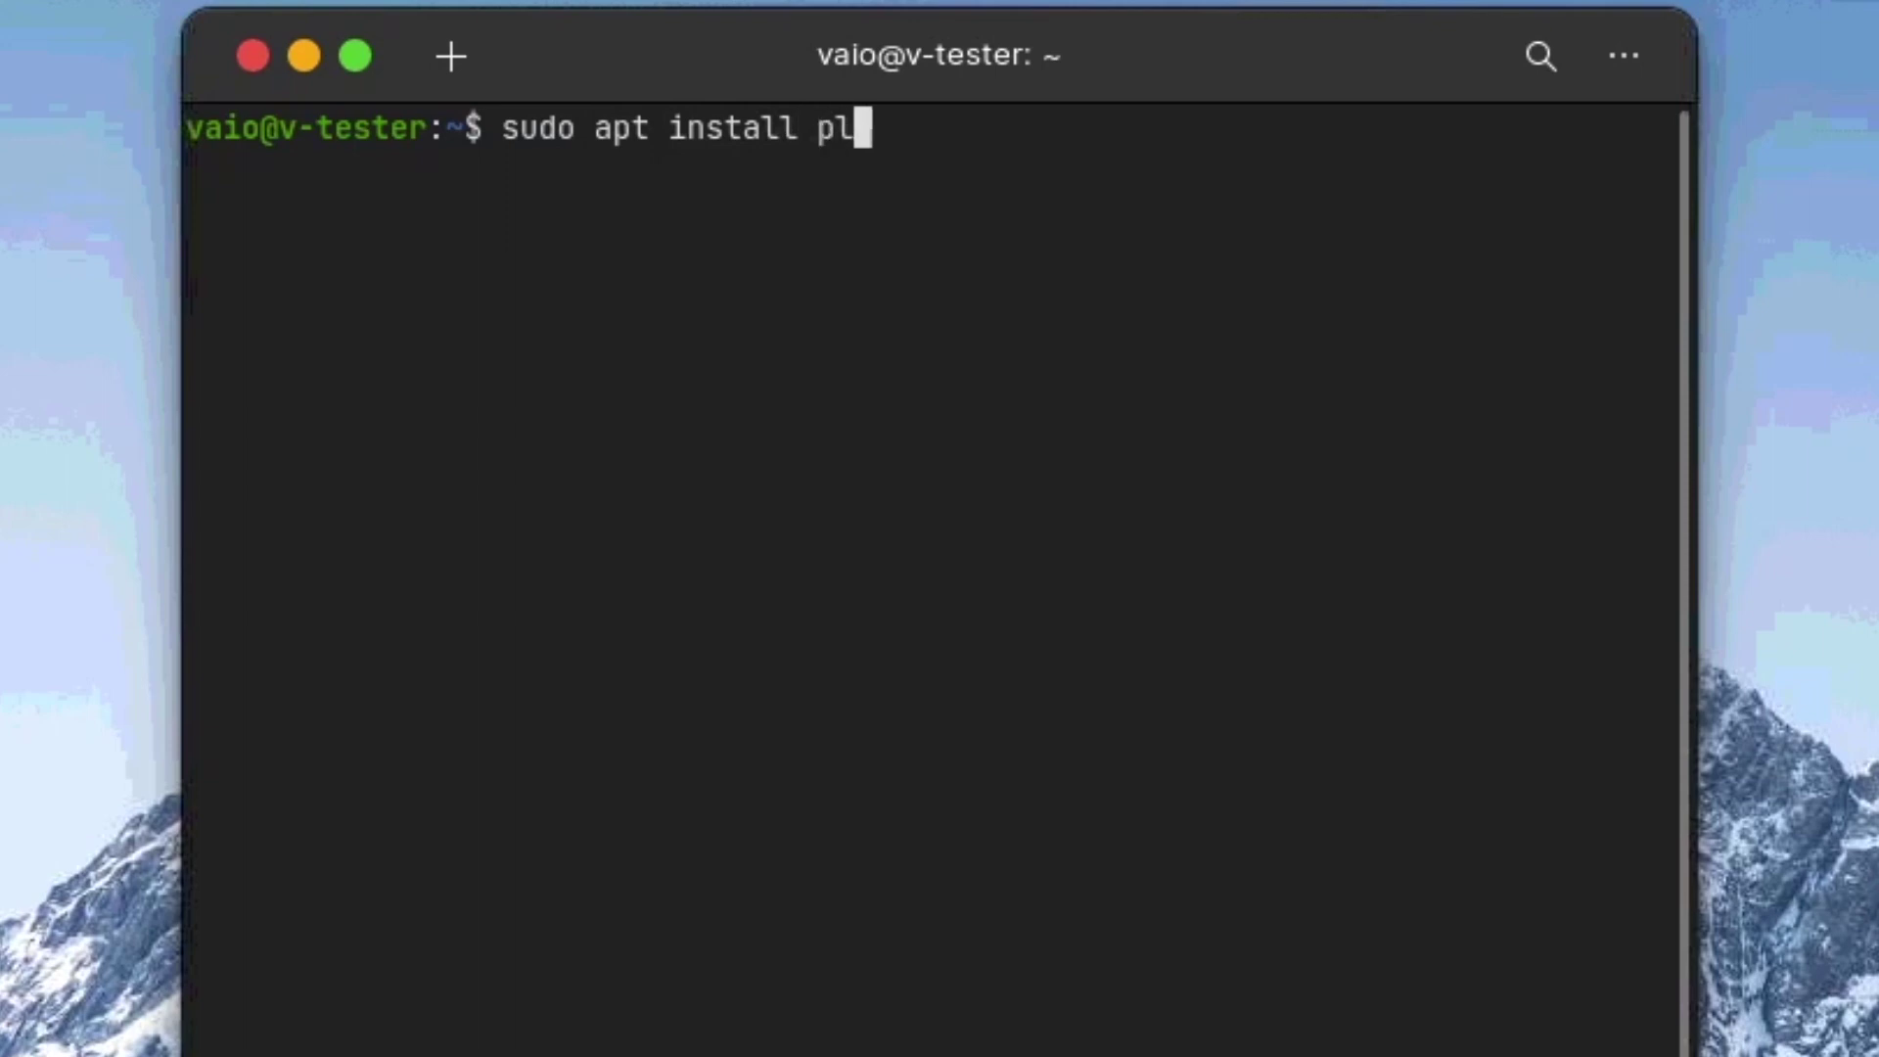
pyautogui.write('ank')
# Step: Run 'sudo apt install plank', enter the password, and confirm with y
pyautogui.press('Return')
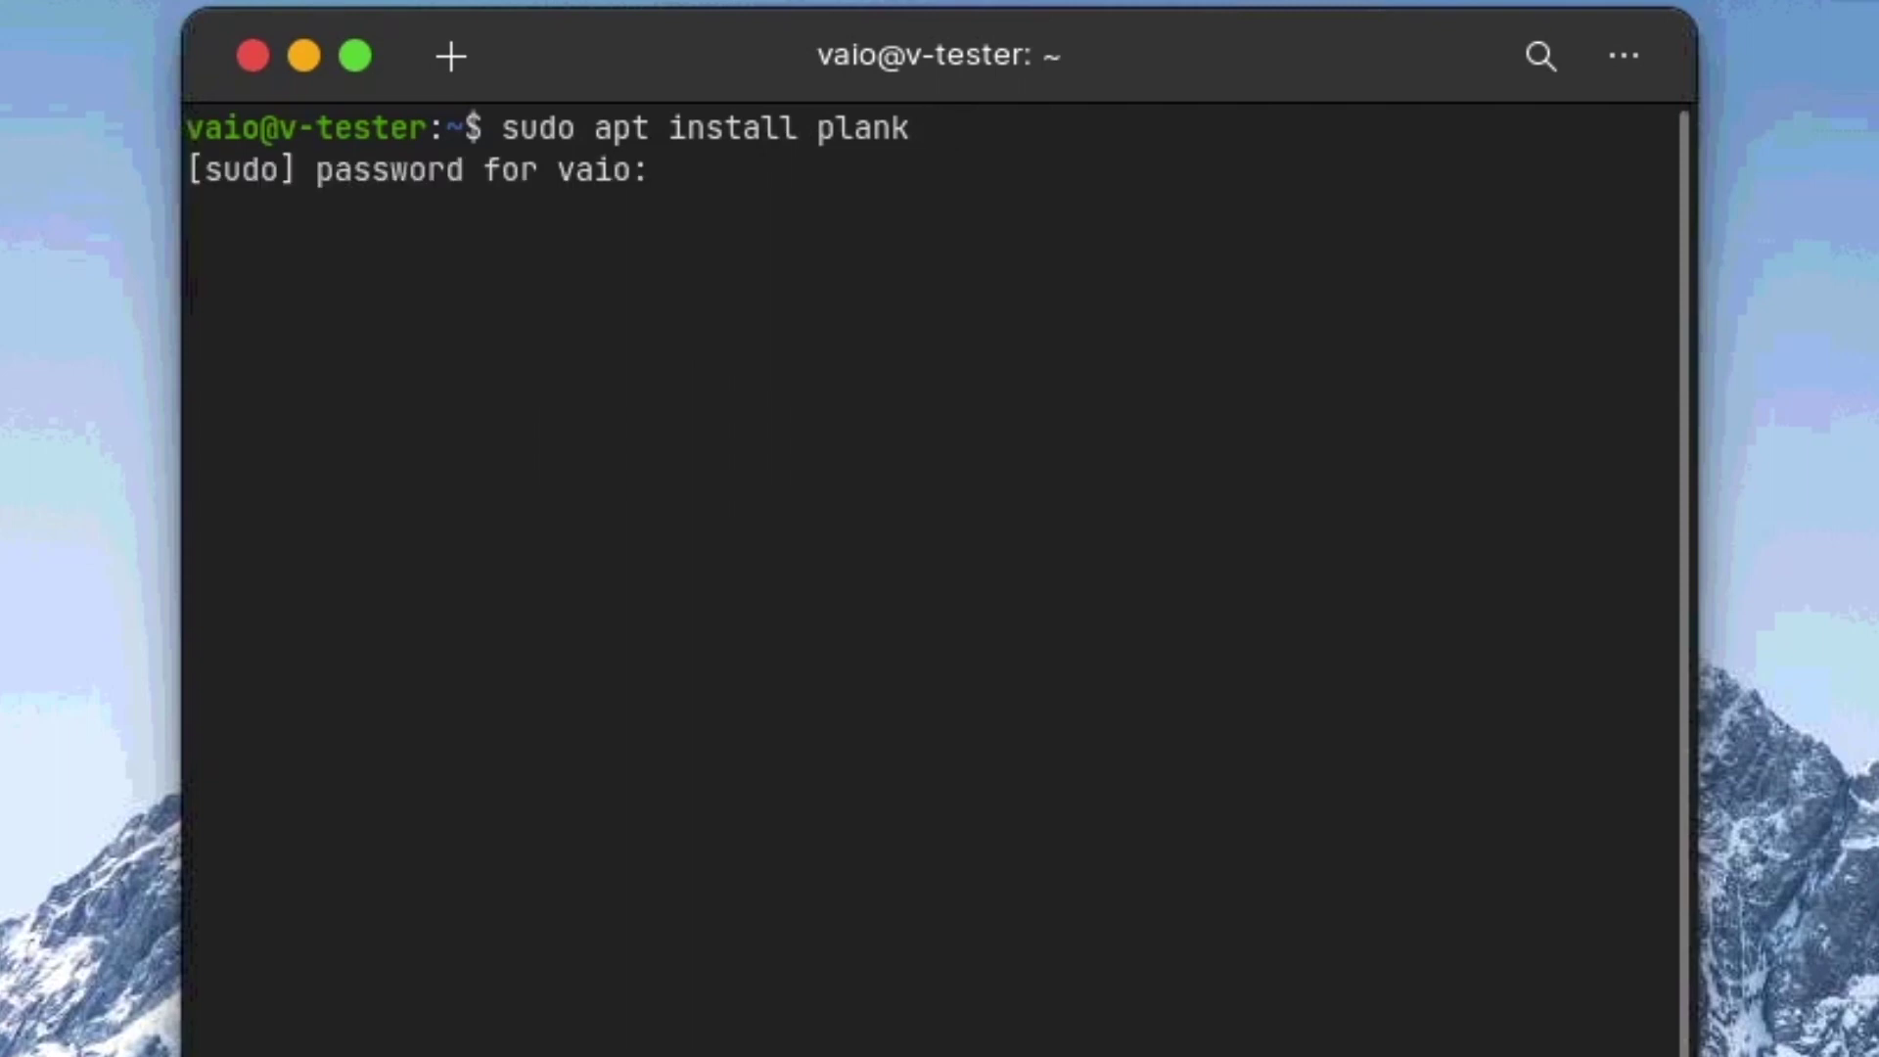
pyautogui.write('******')
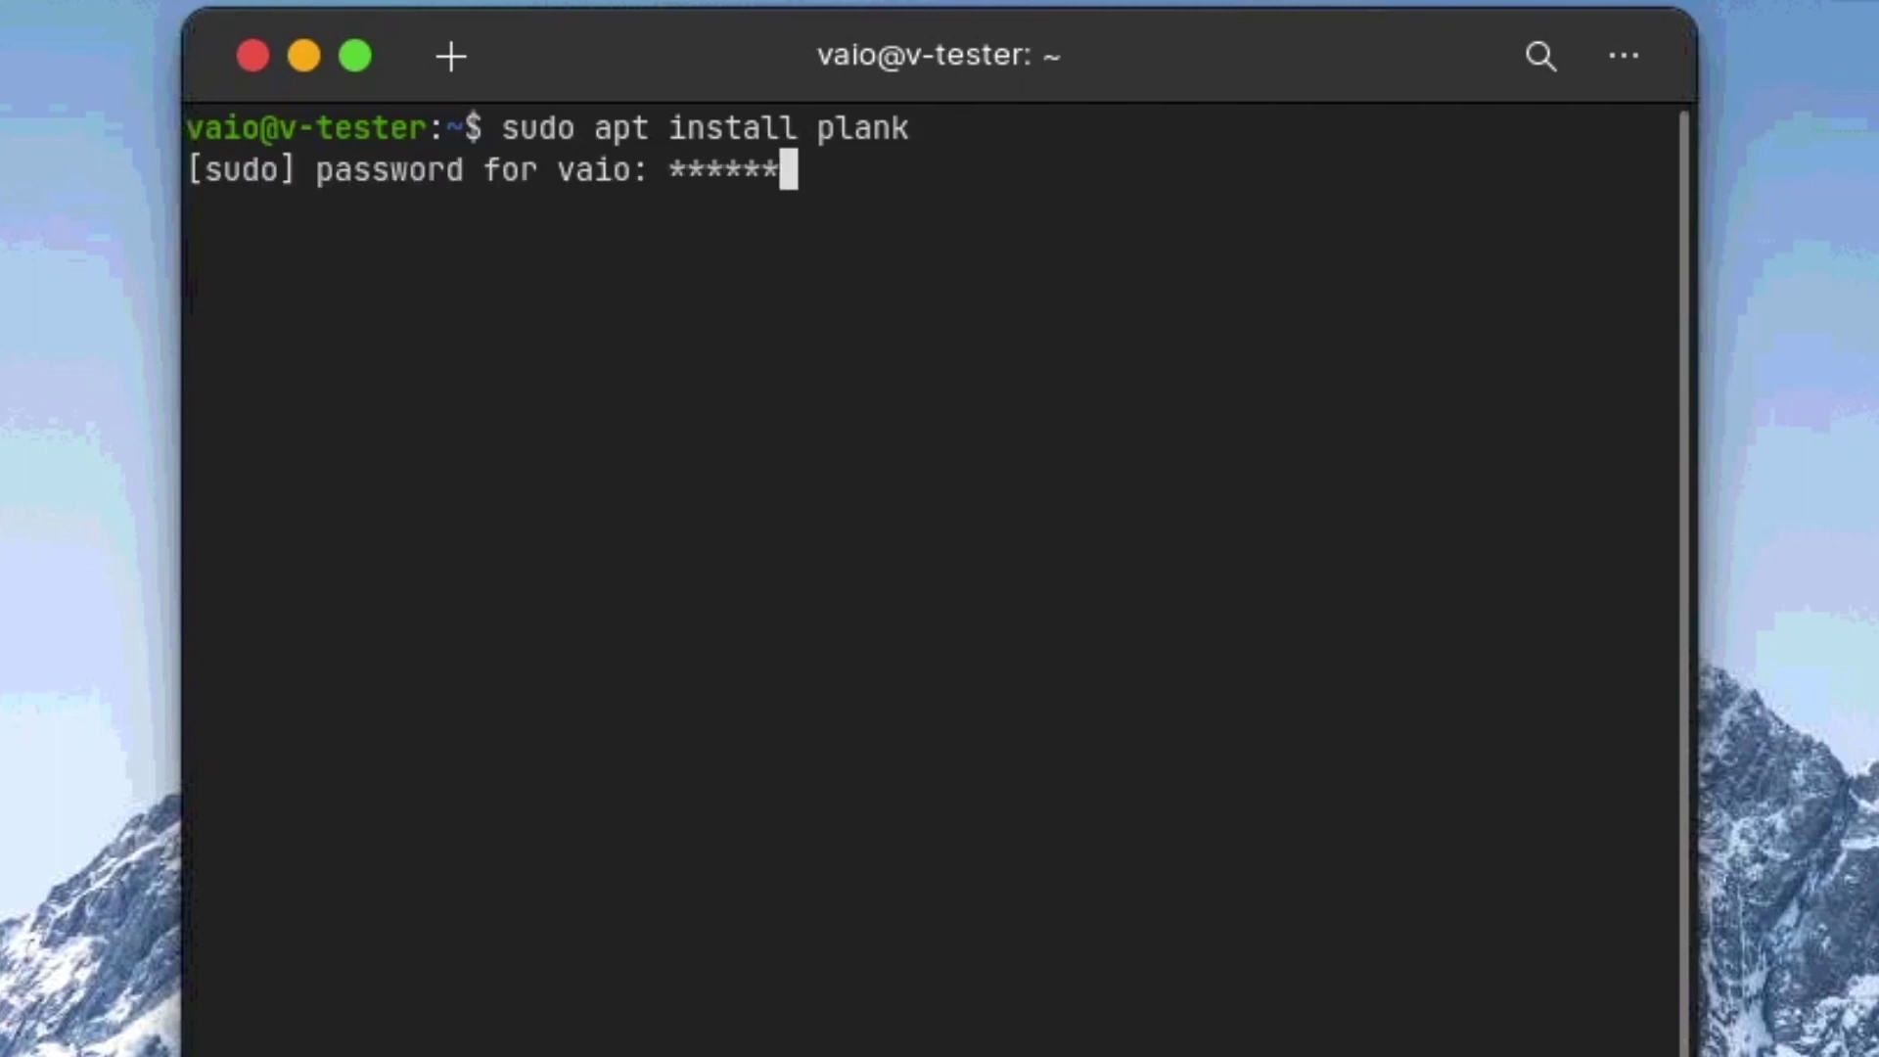
pyautogui.write('***')
pyautogui.press('Return')
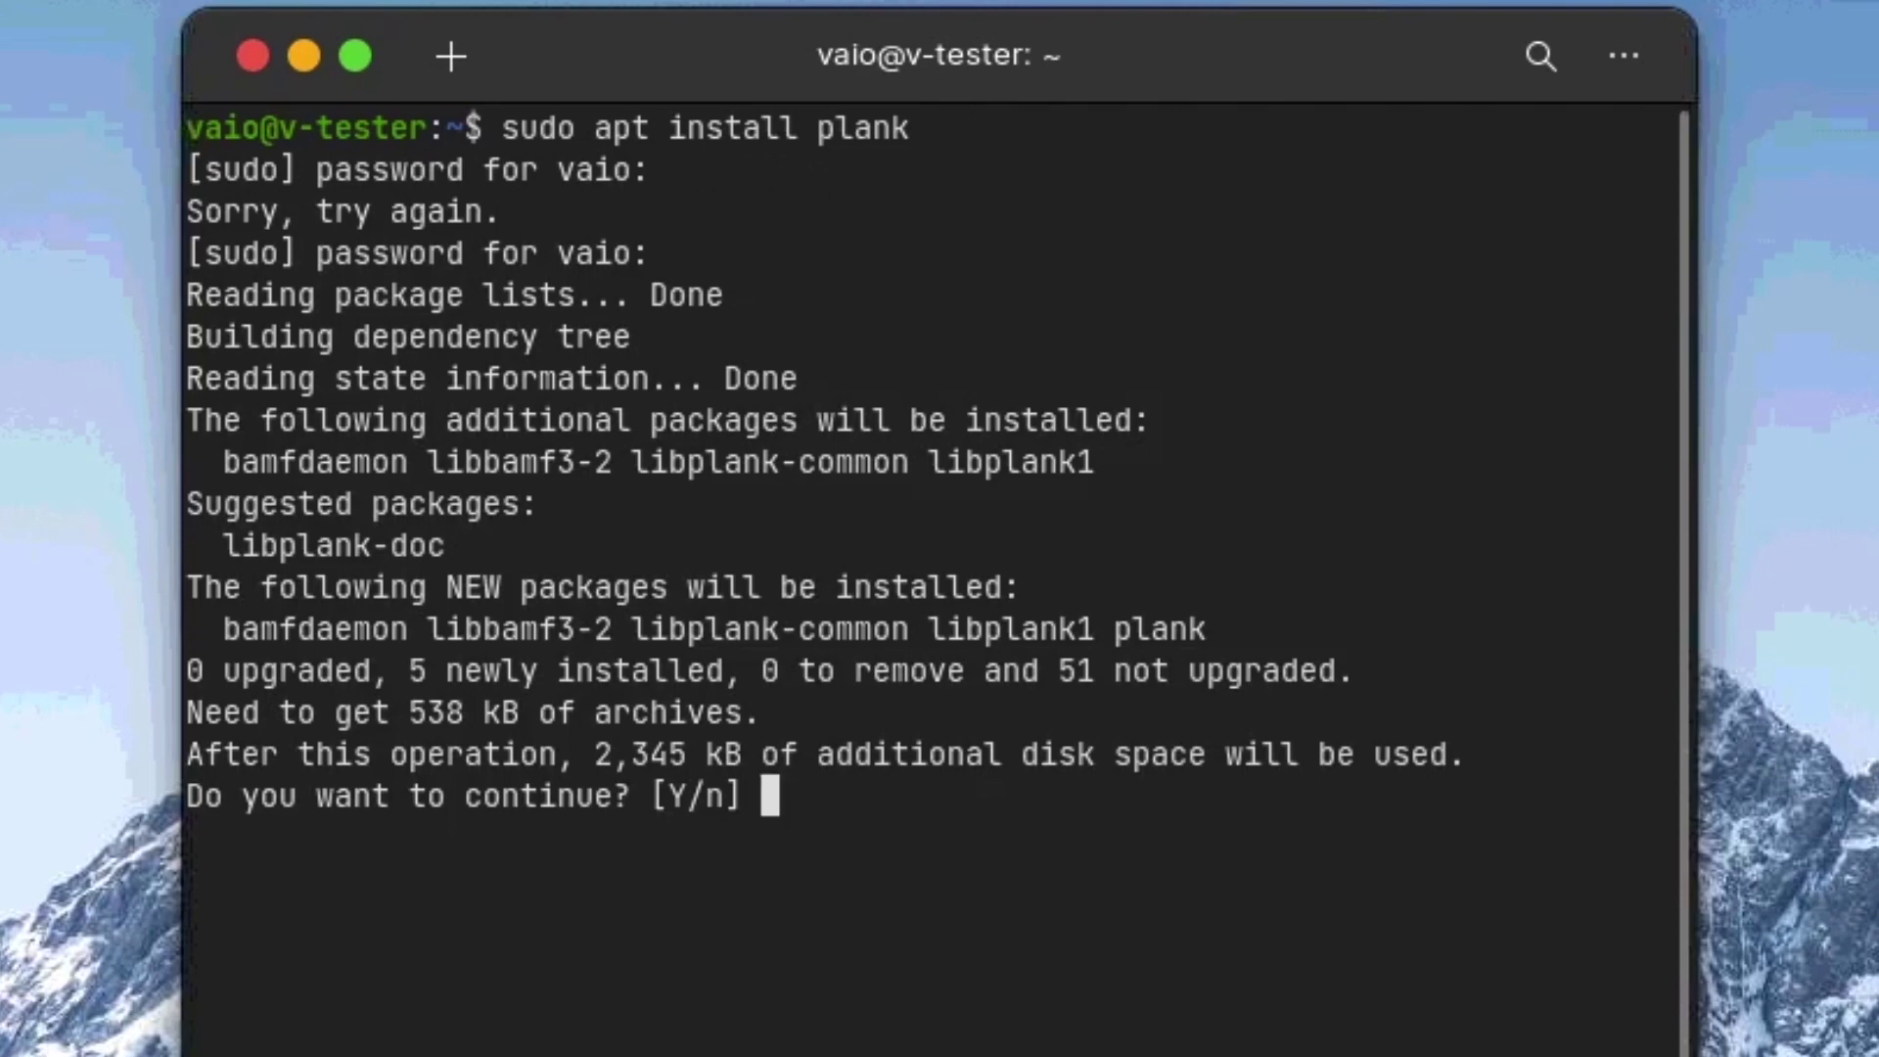
pyautogui.write('y')
pyautogui.press('Return')
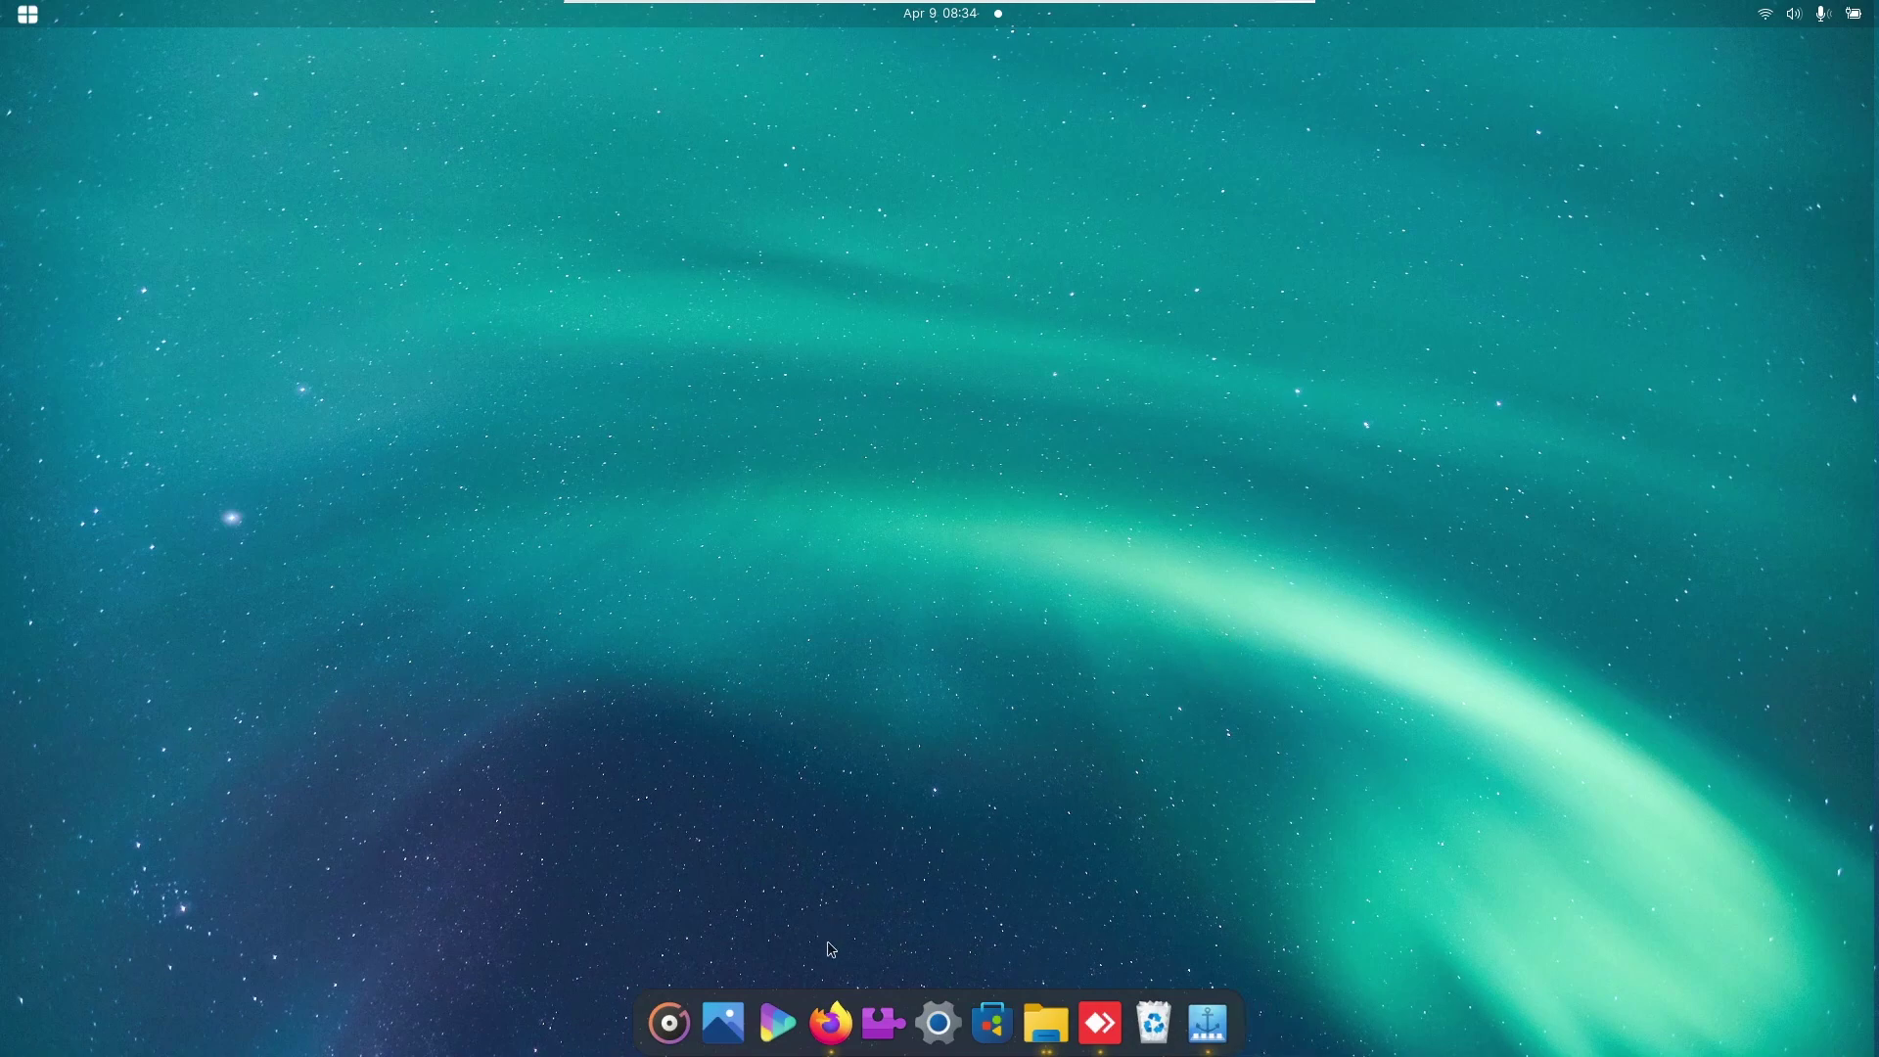
# Step: Restore and maximize Firefox, then open the Docks category on gnome-look.org
pyautogui.click(838, 1021)
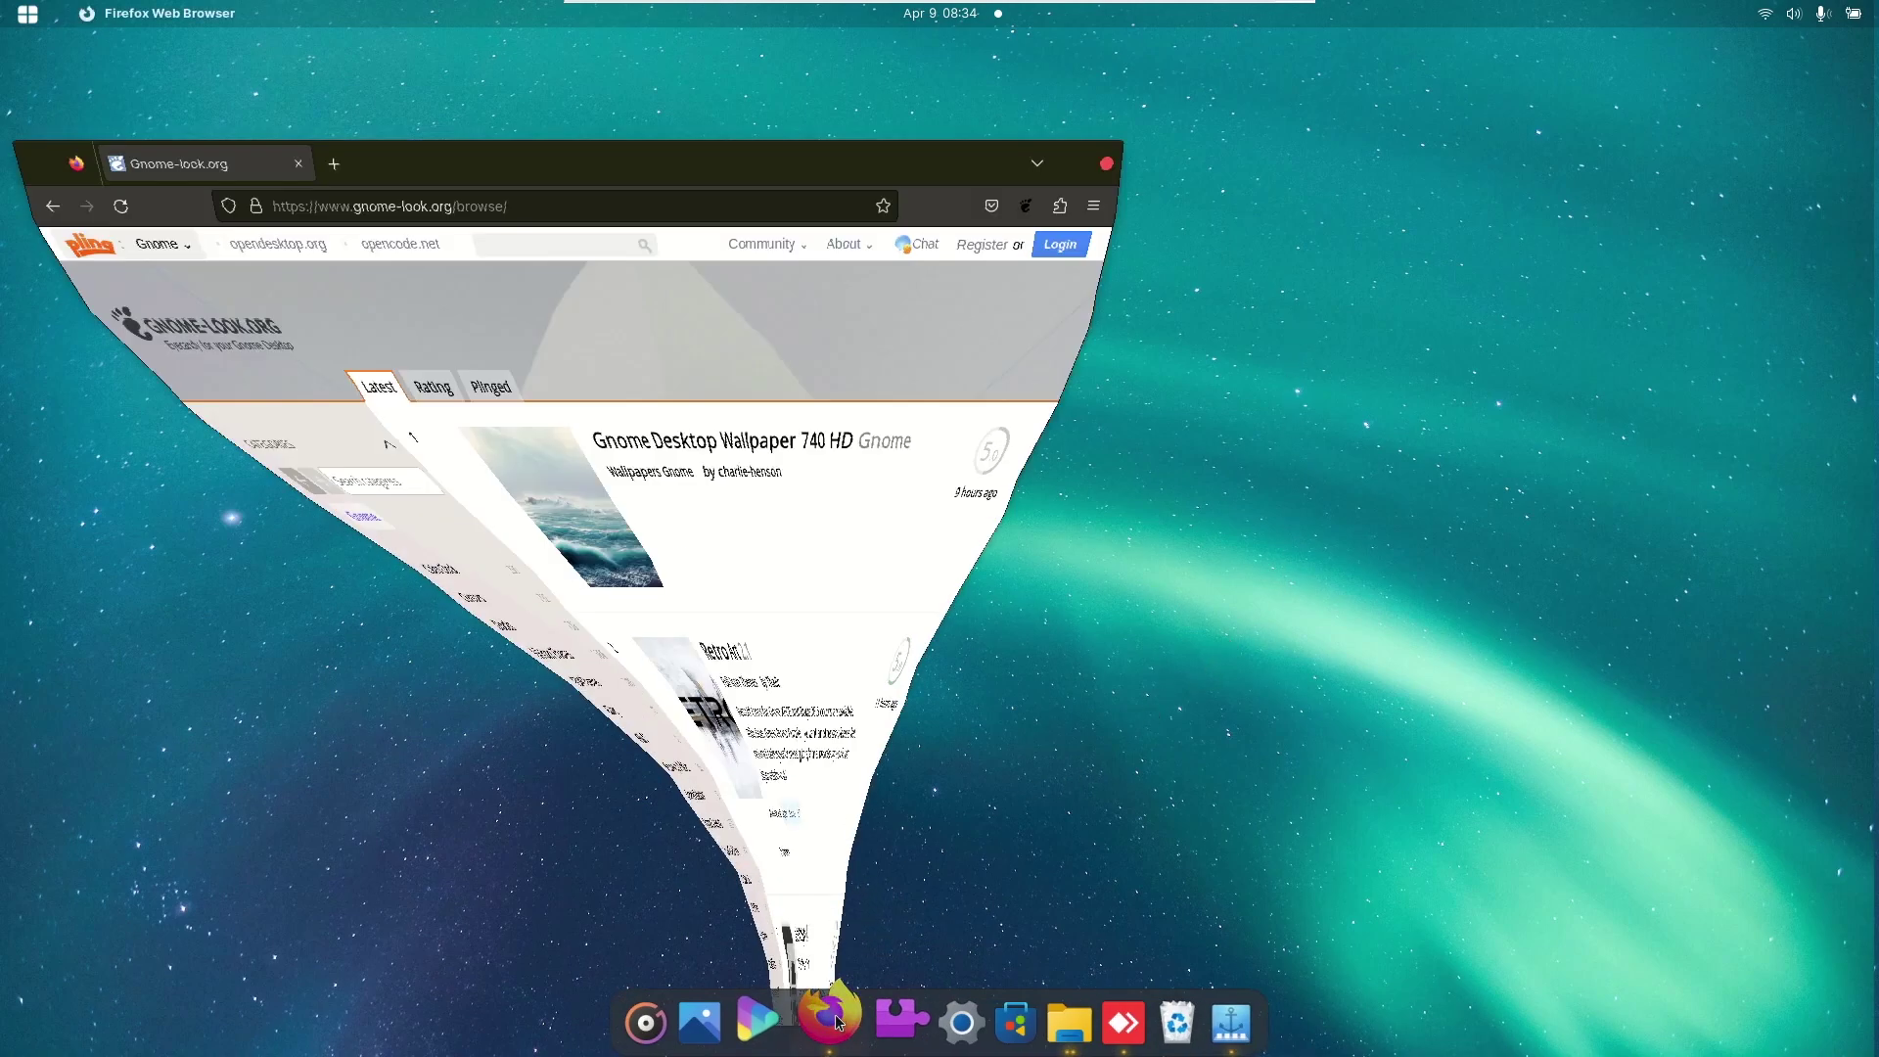
pyautogui.moveTo(943, 88); pyautogui.dragTo(1115, 86)
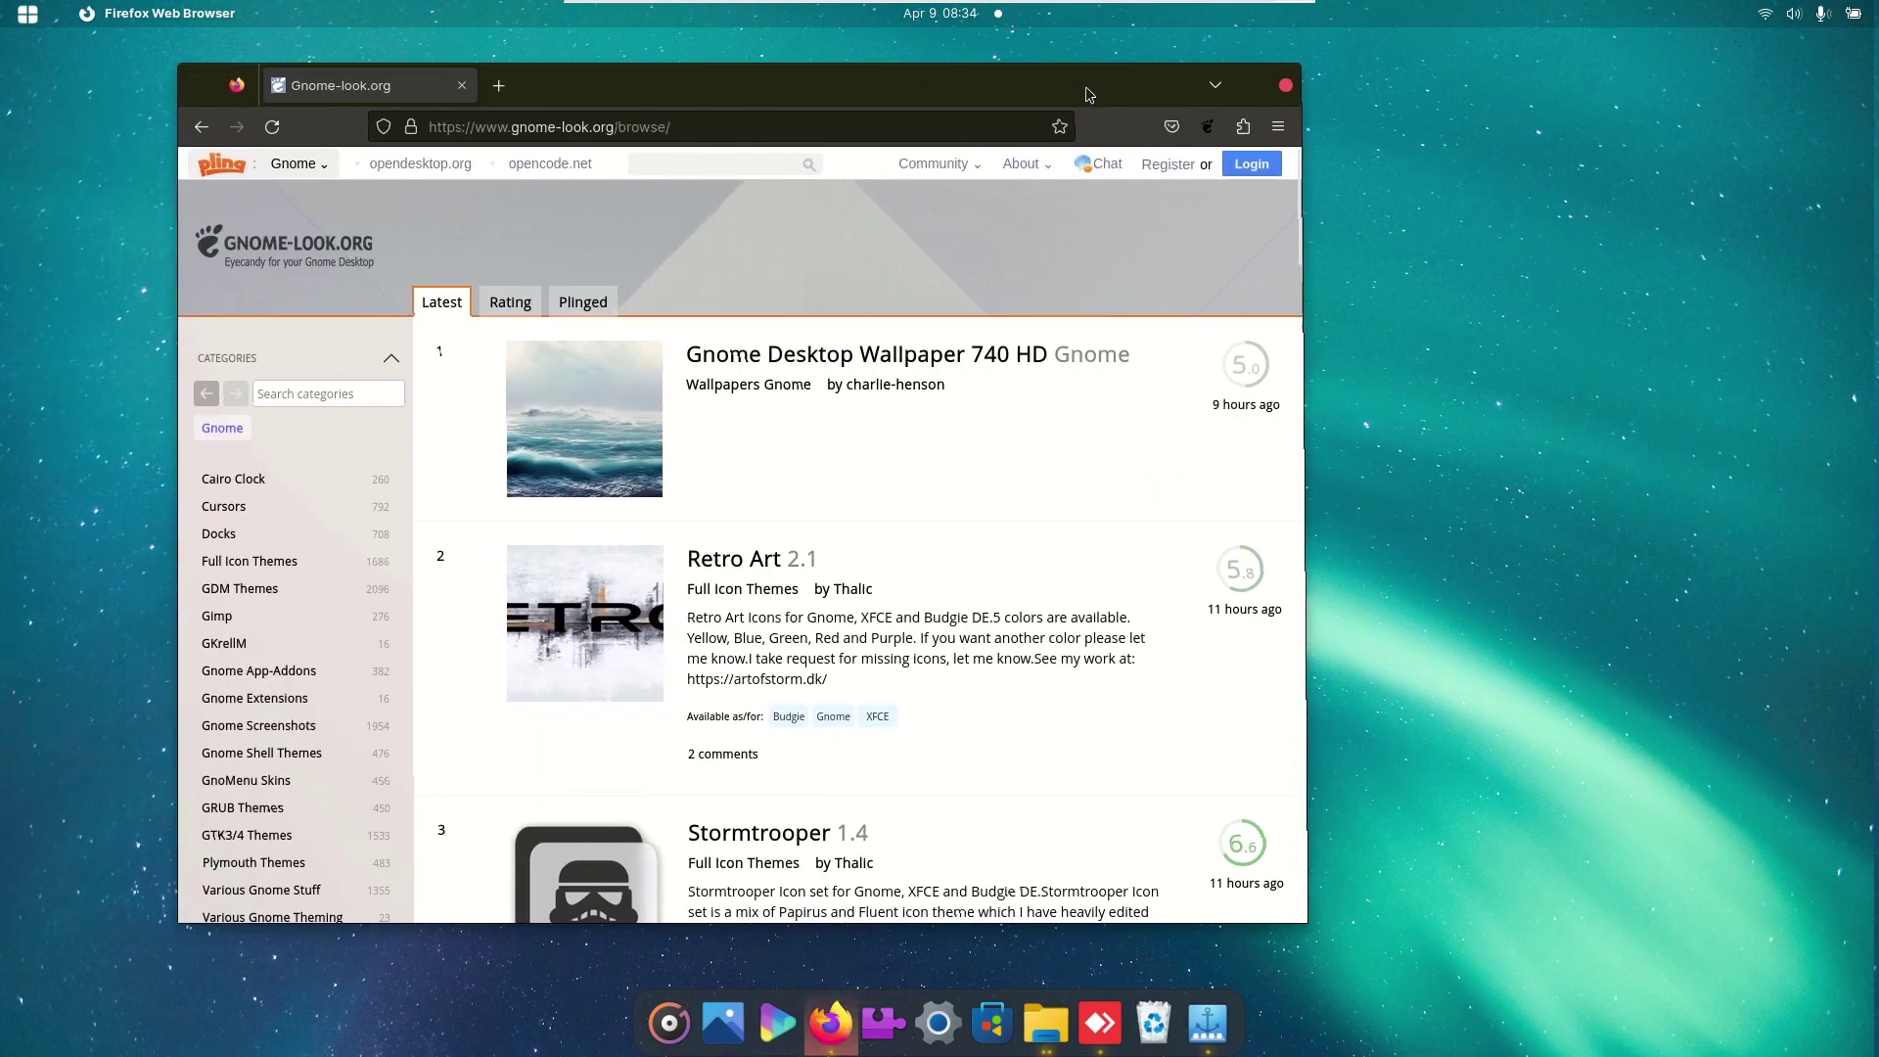
pyautogui.click(1046, 127)
pyautogui.doubleClick(1070, 97)
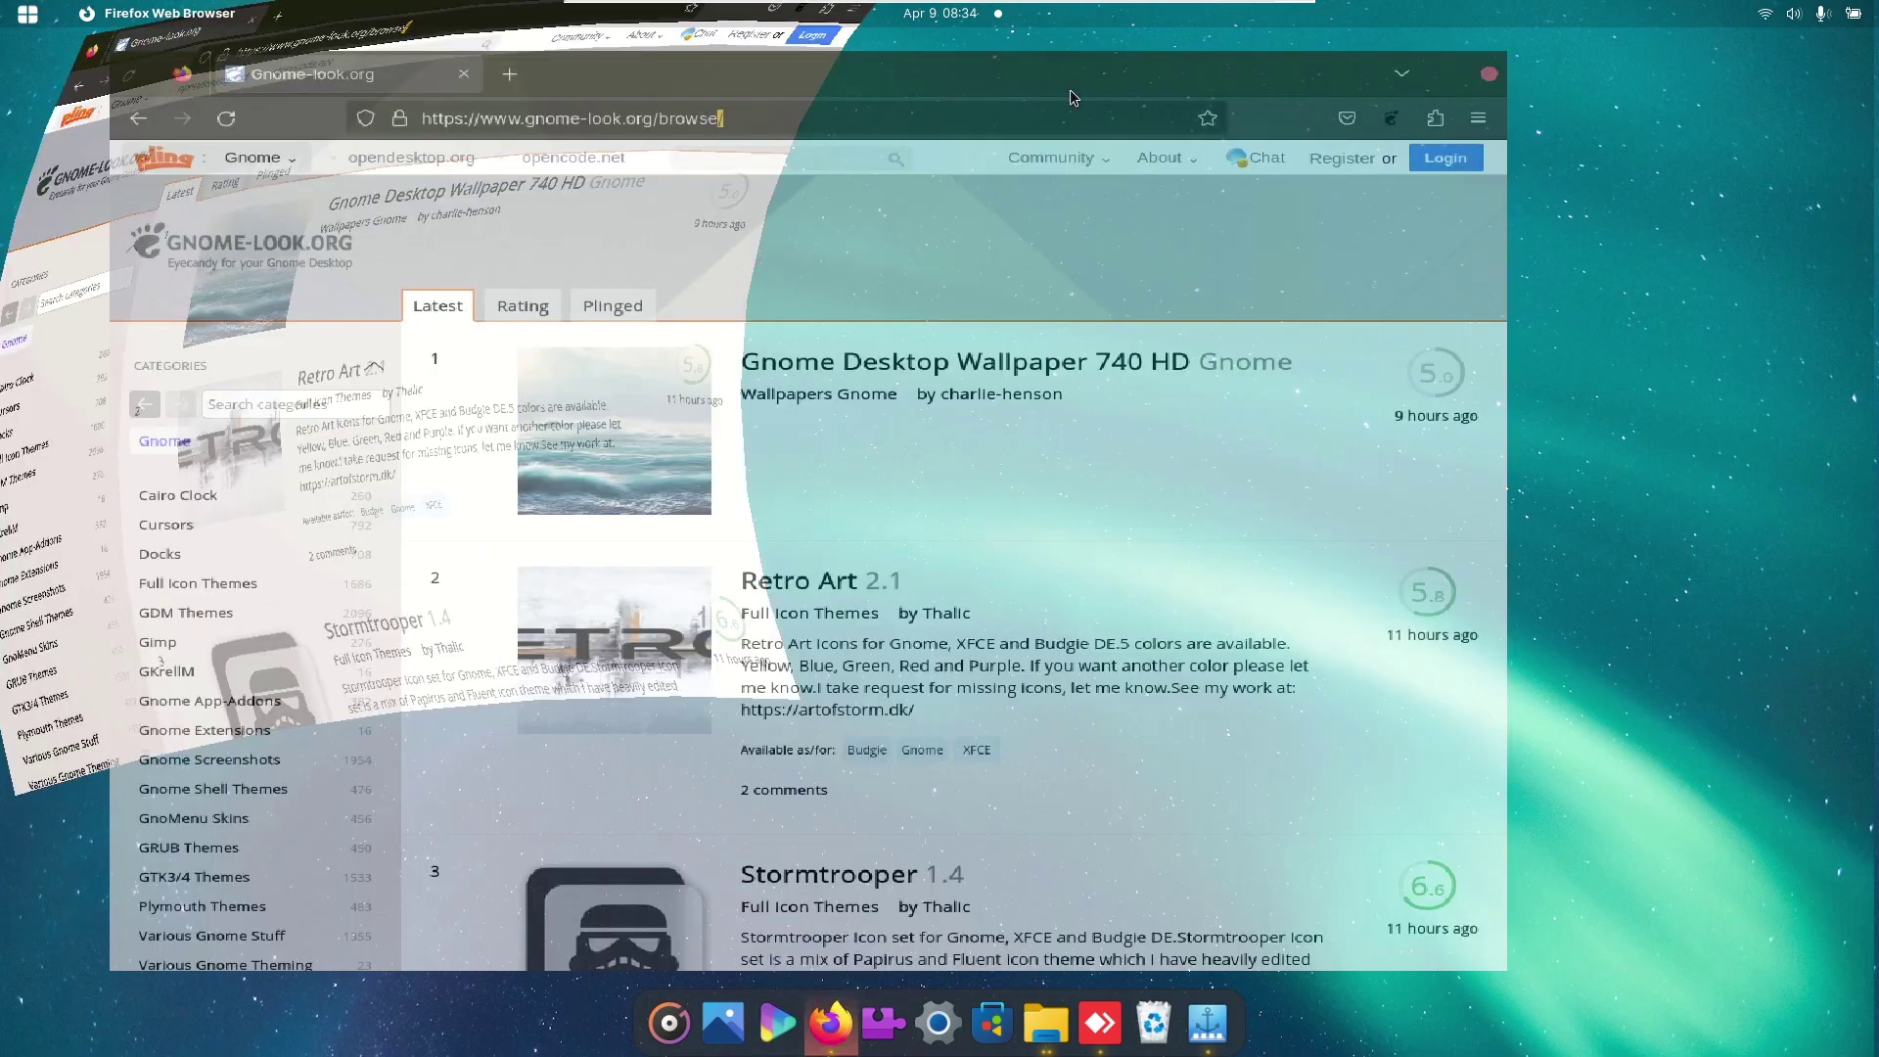
pyautogui.click(1438, 492)
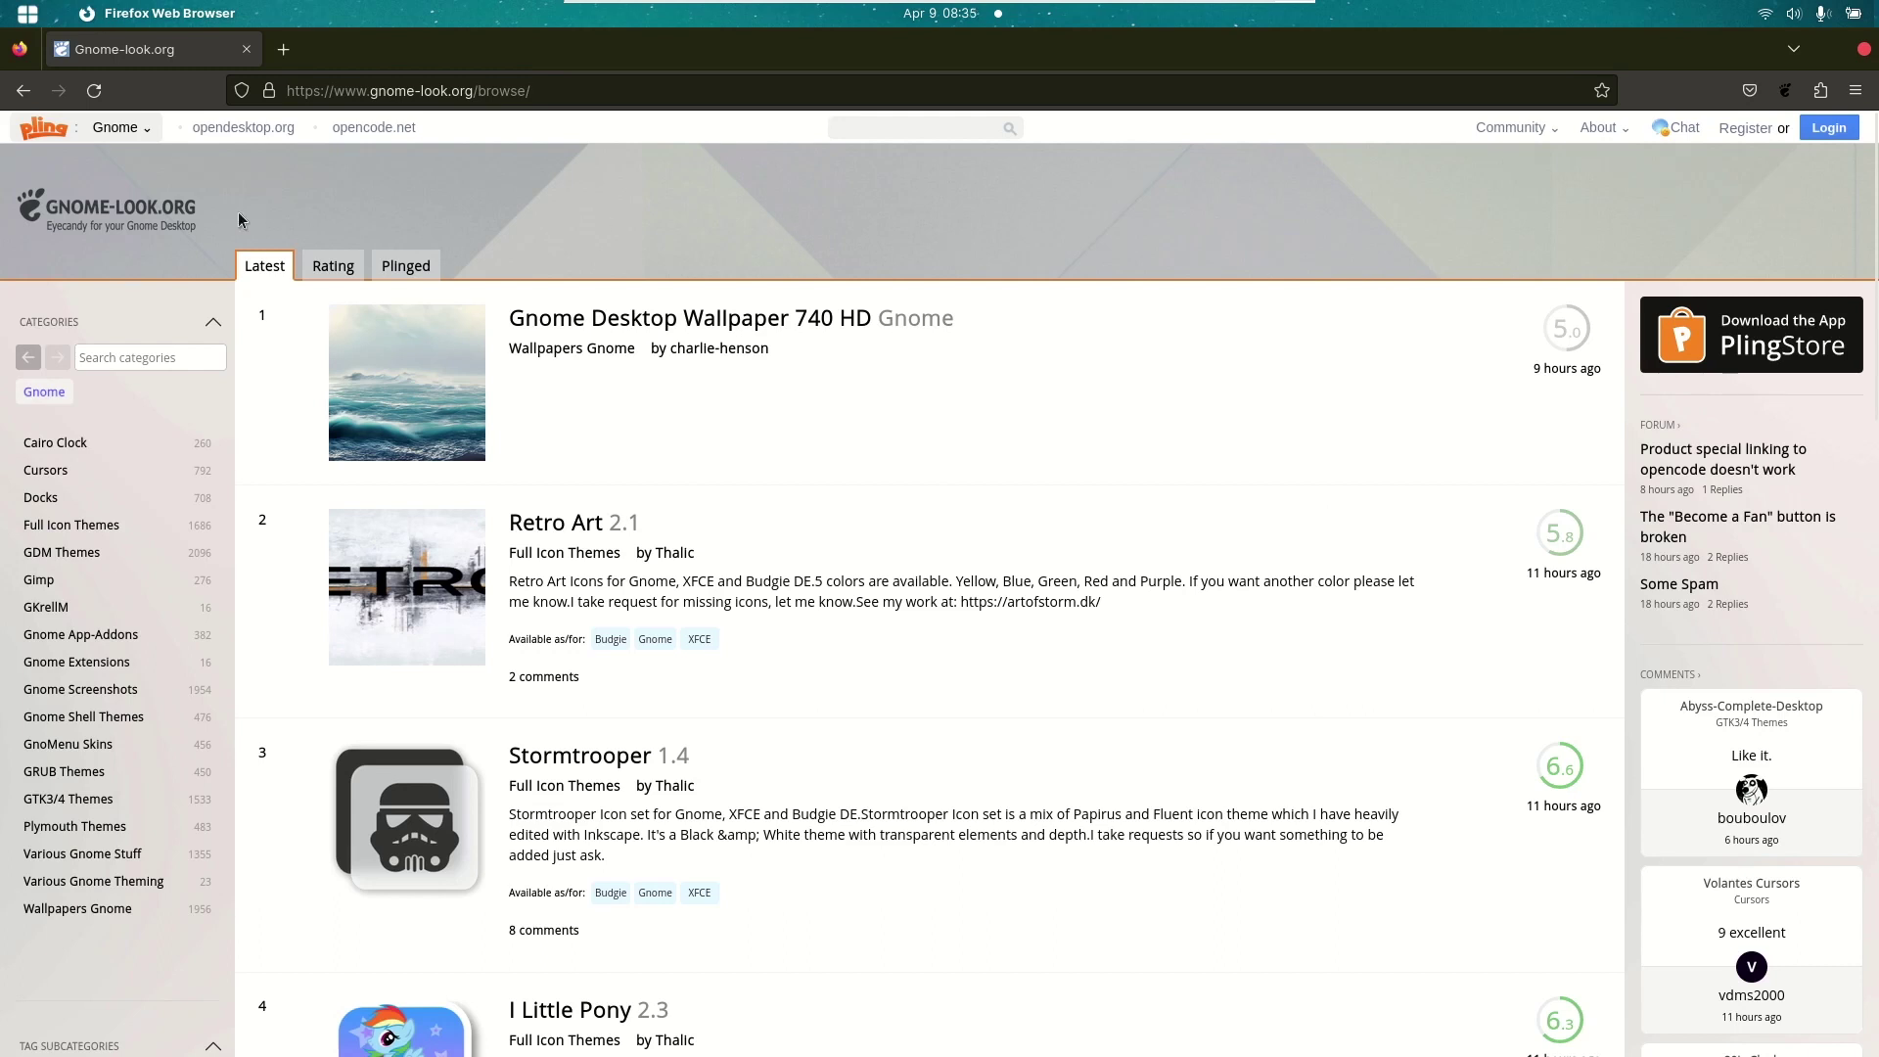
pyautogui.click(88, 507)
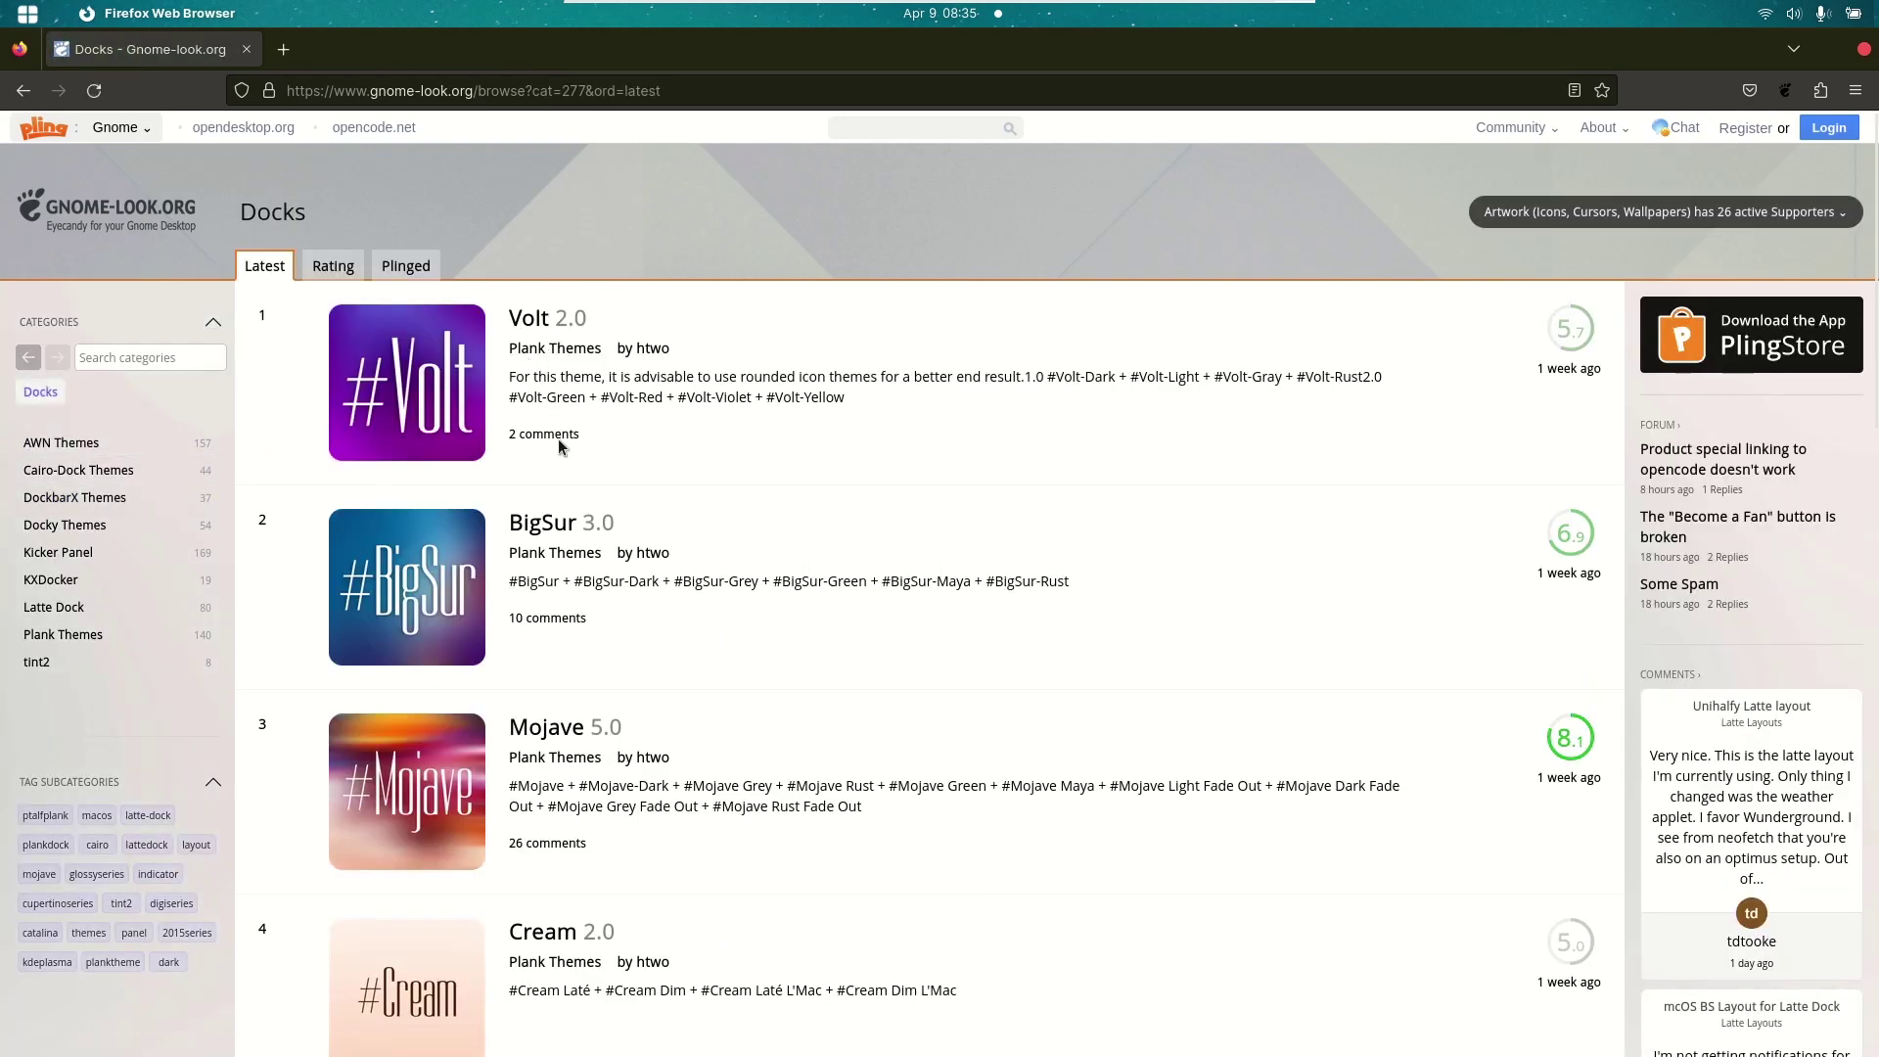
pyautogui.scroll(-1, 570, 485)
pyautogui.scroll(-2, 460, 784)
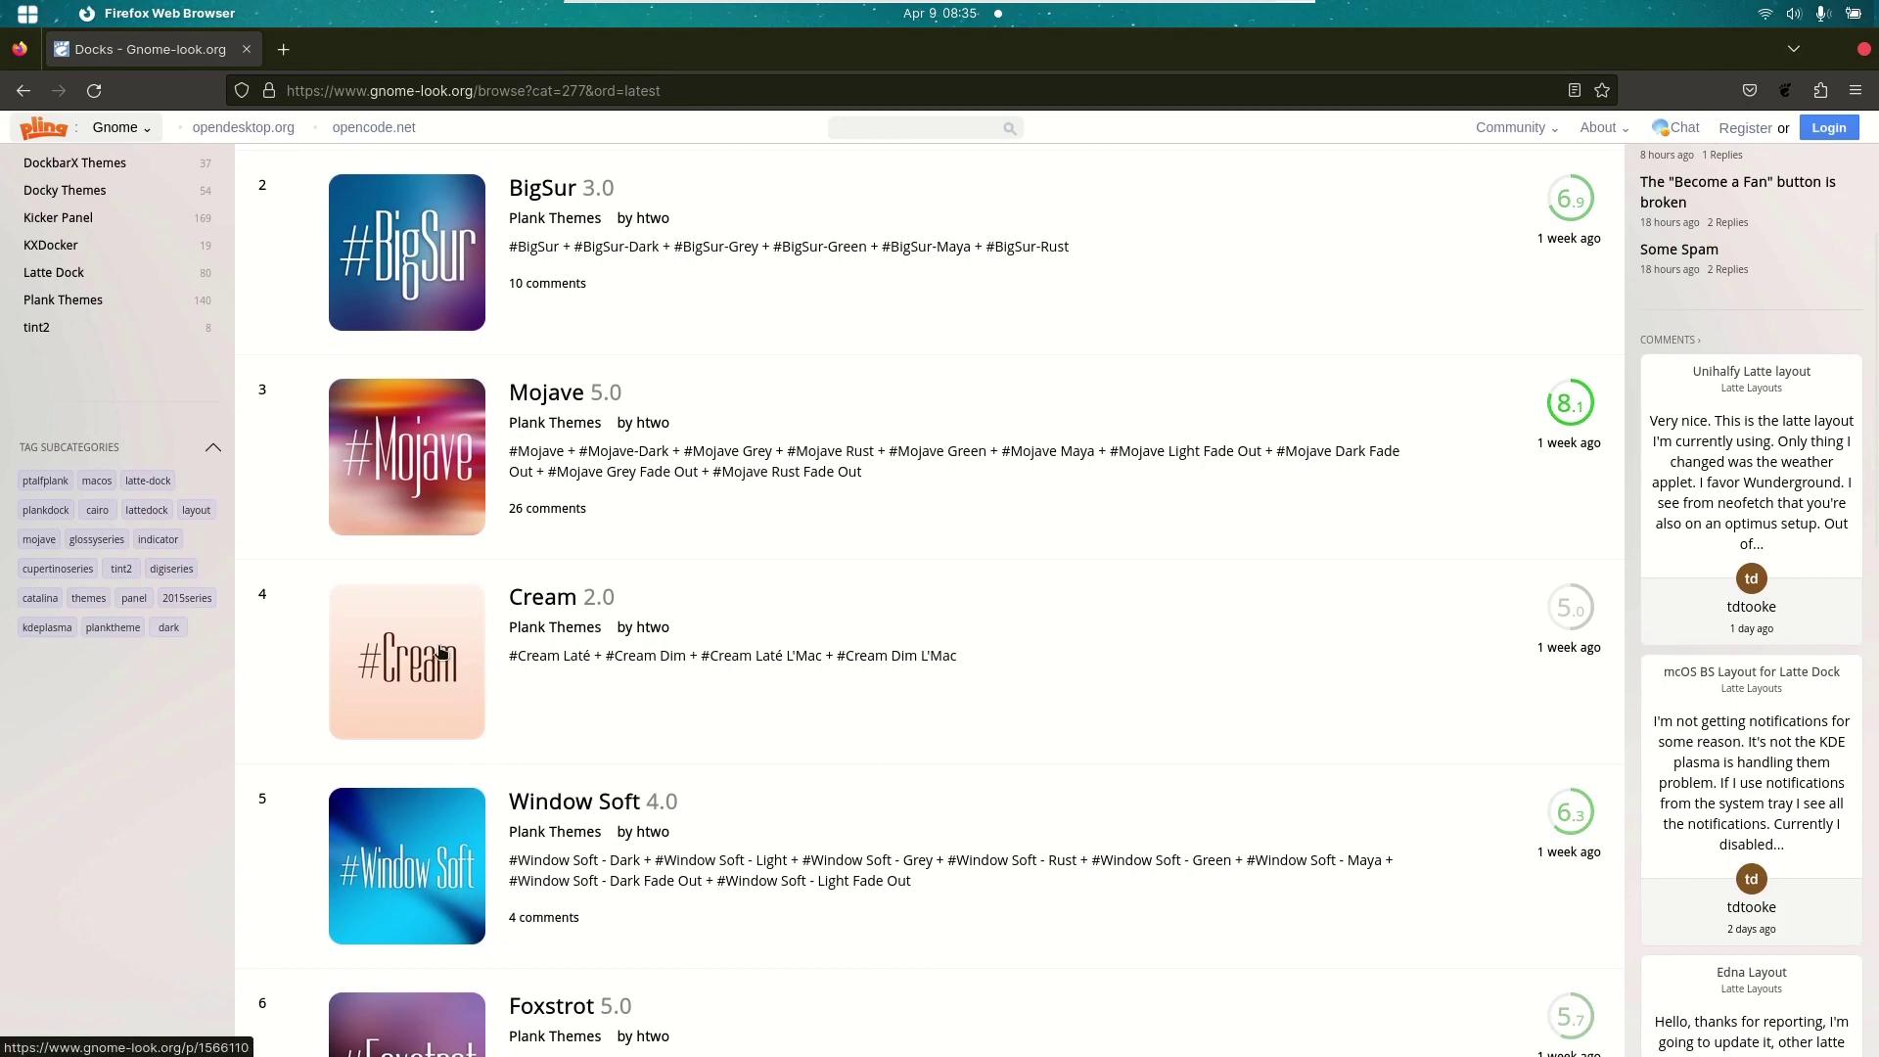
# Step: Download Cream-Late-LMac.tar.xz from the Cream theme's Files list, then restore the browser window
pyautogui.click(441, 652)
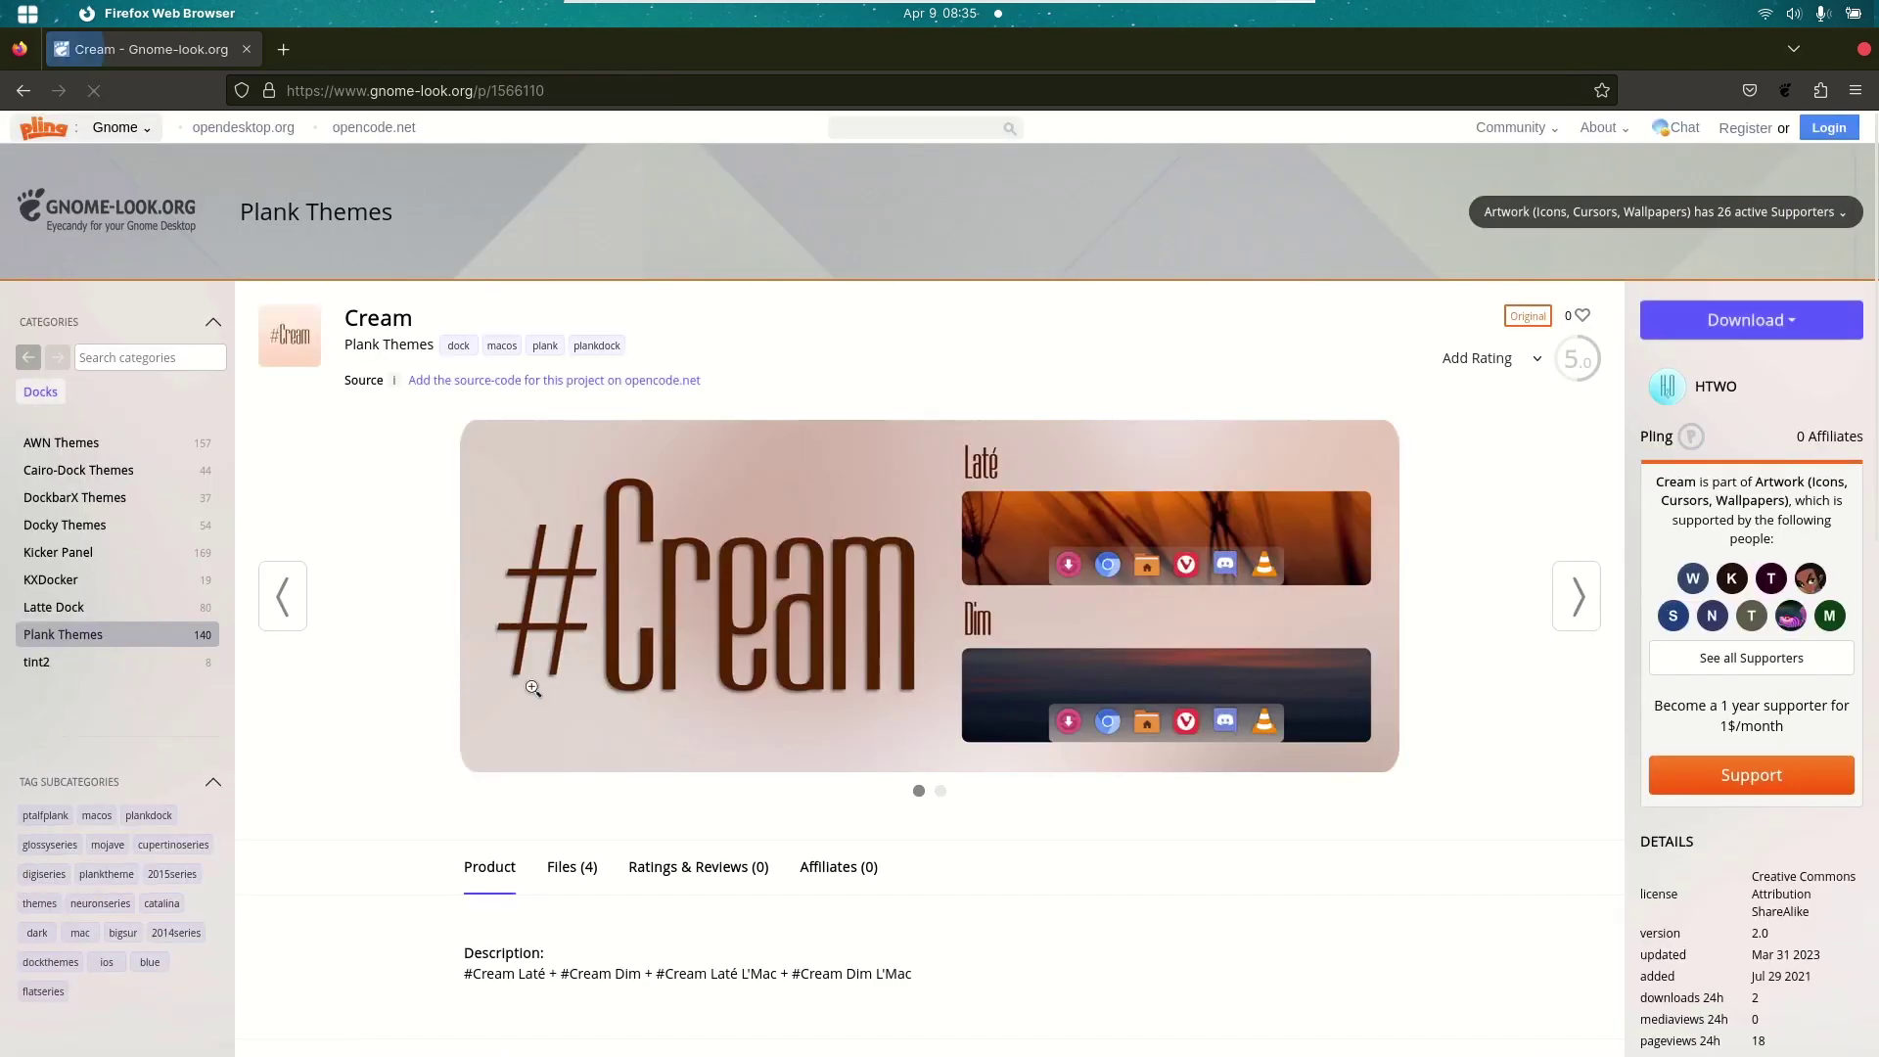
pyautogui.scroll(-3, 706, 544)
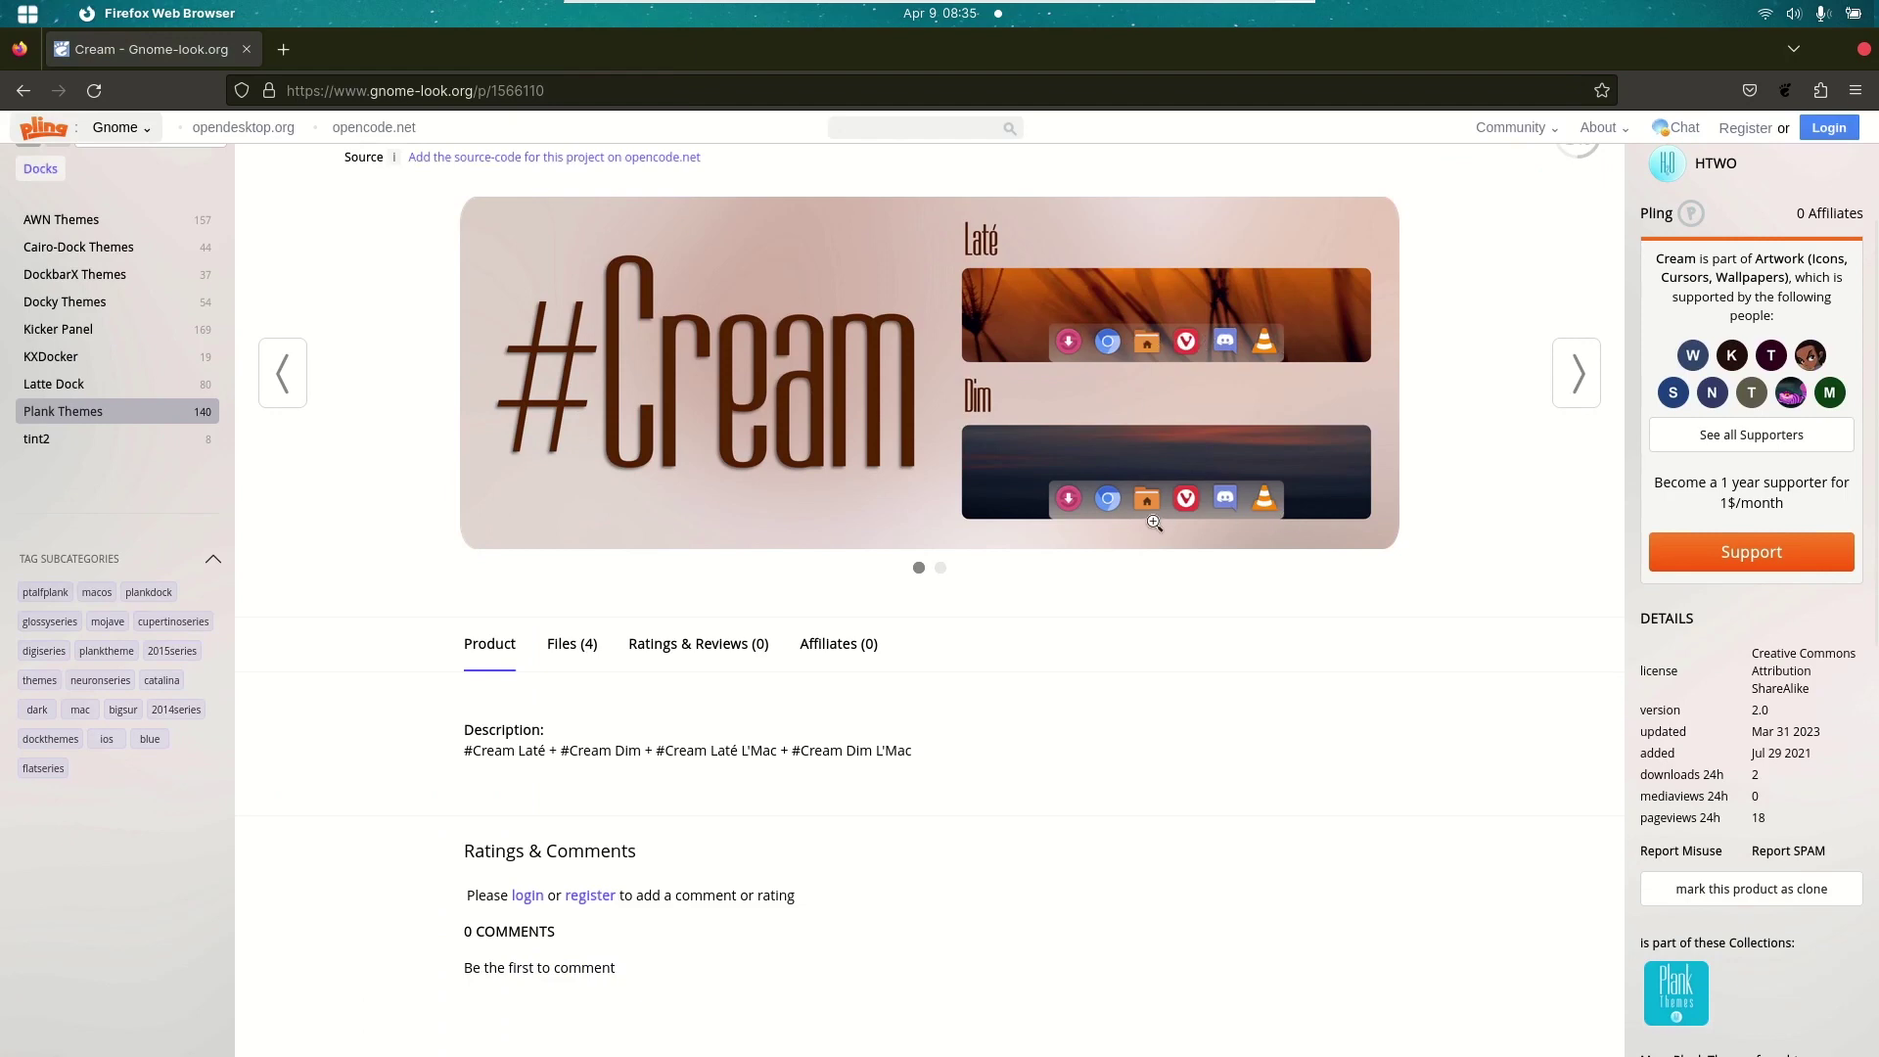
pyautogui.scroll(-3, 949, 664)
pyautogui.click(572, 427)
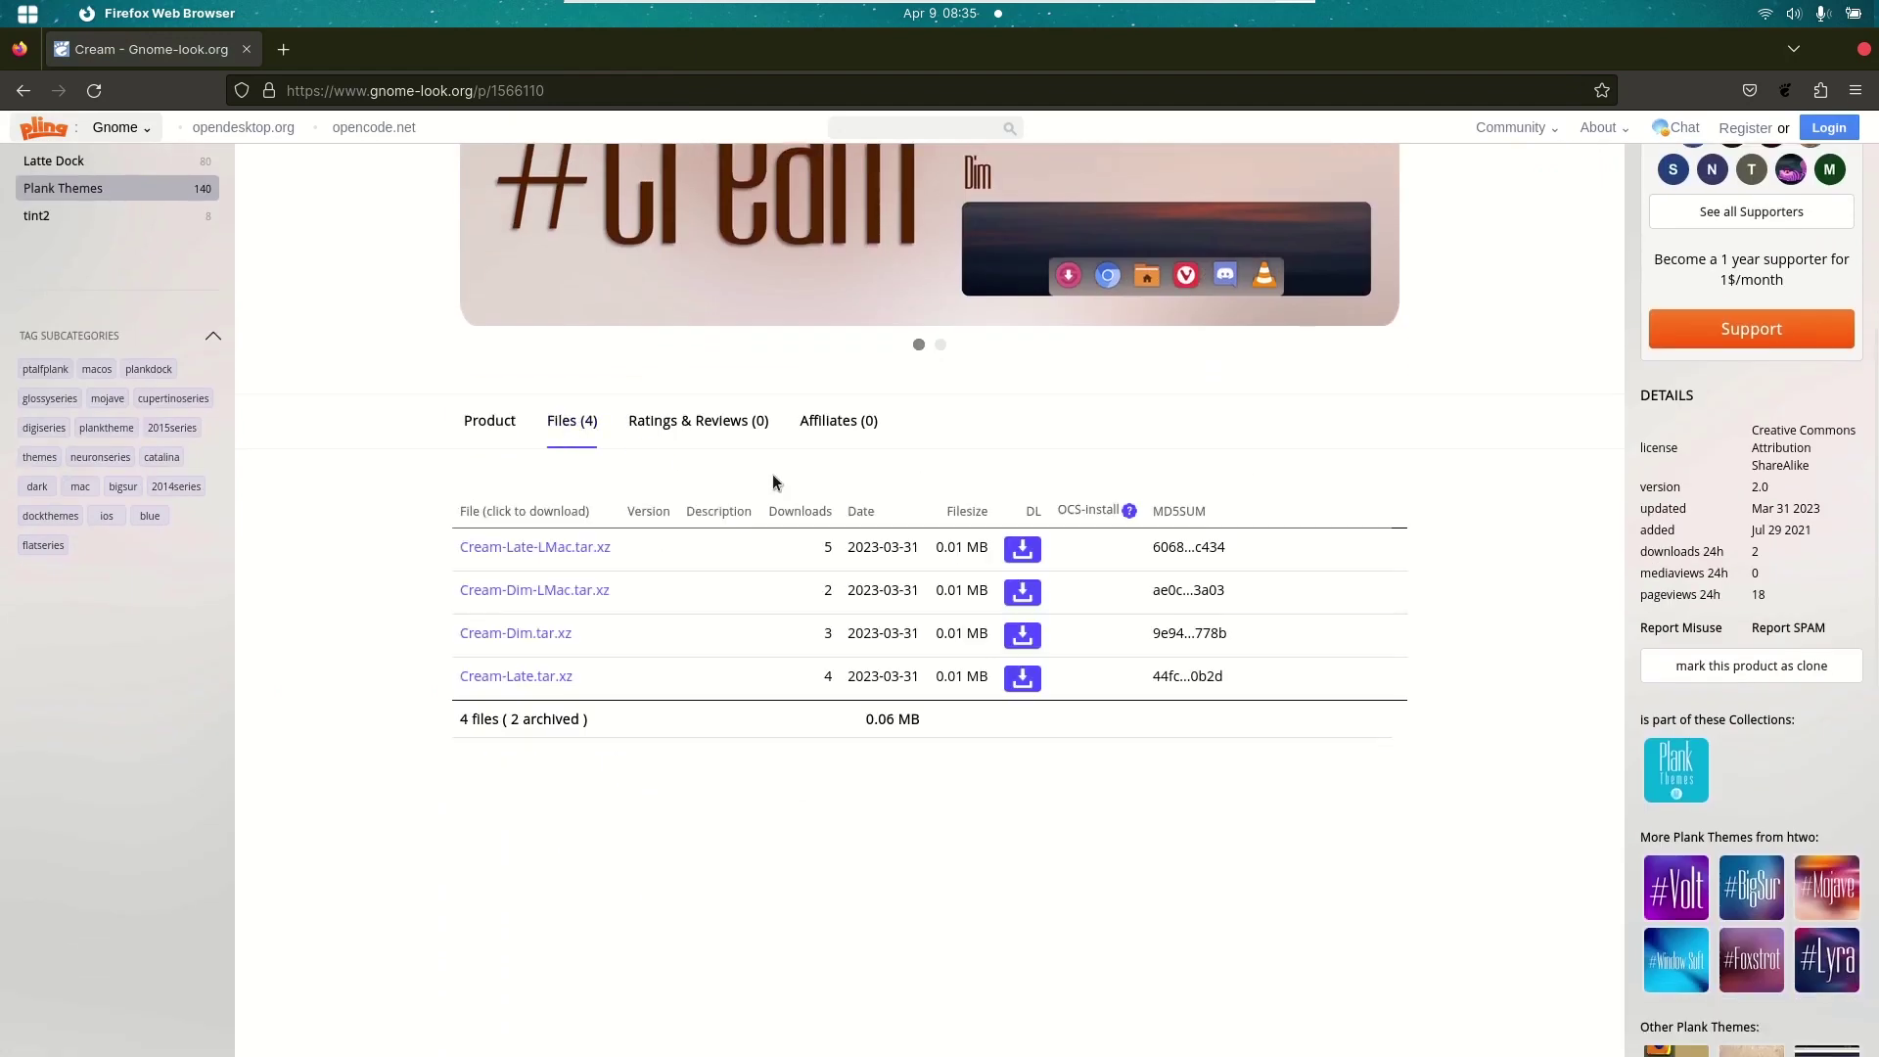
pyautogui.click(1010, 562)
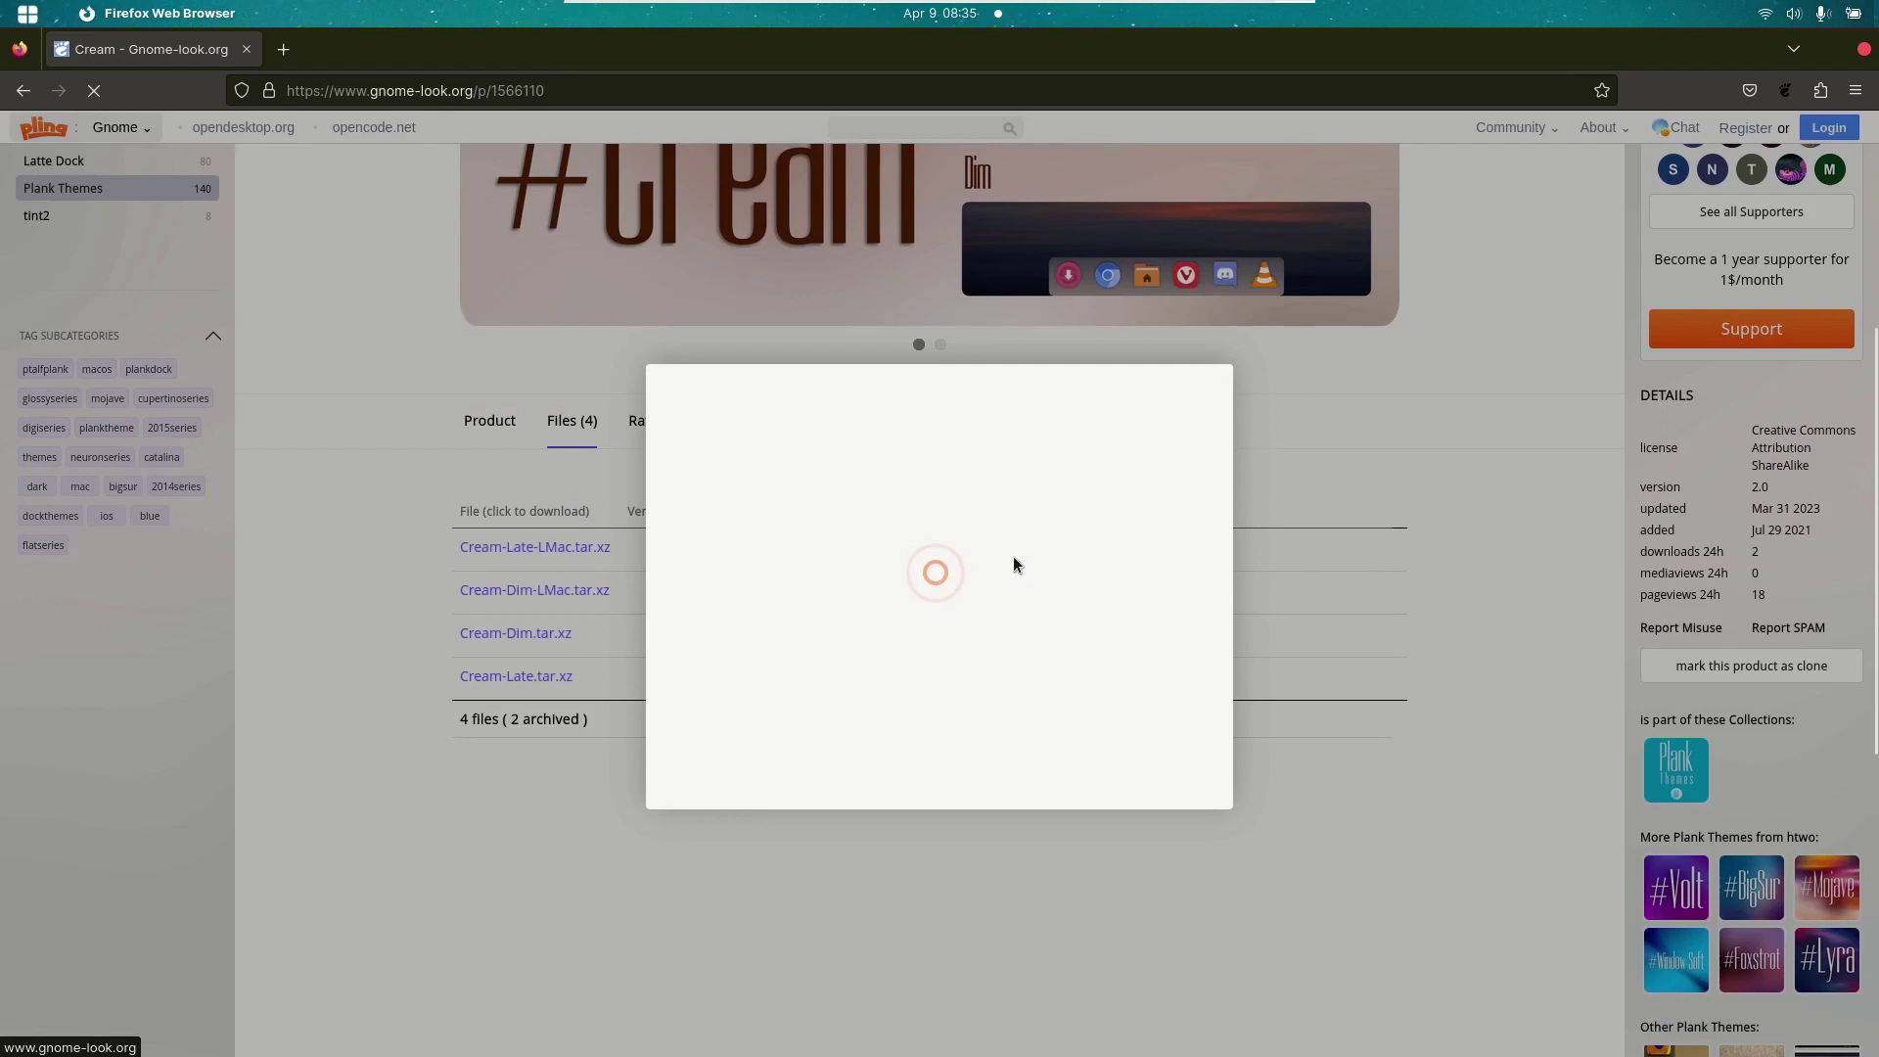
pyautogui.click(1007, 558)
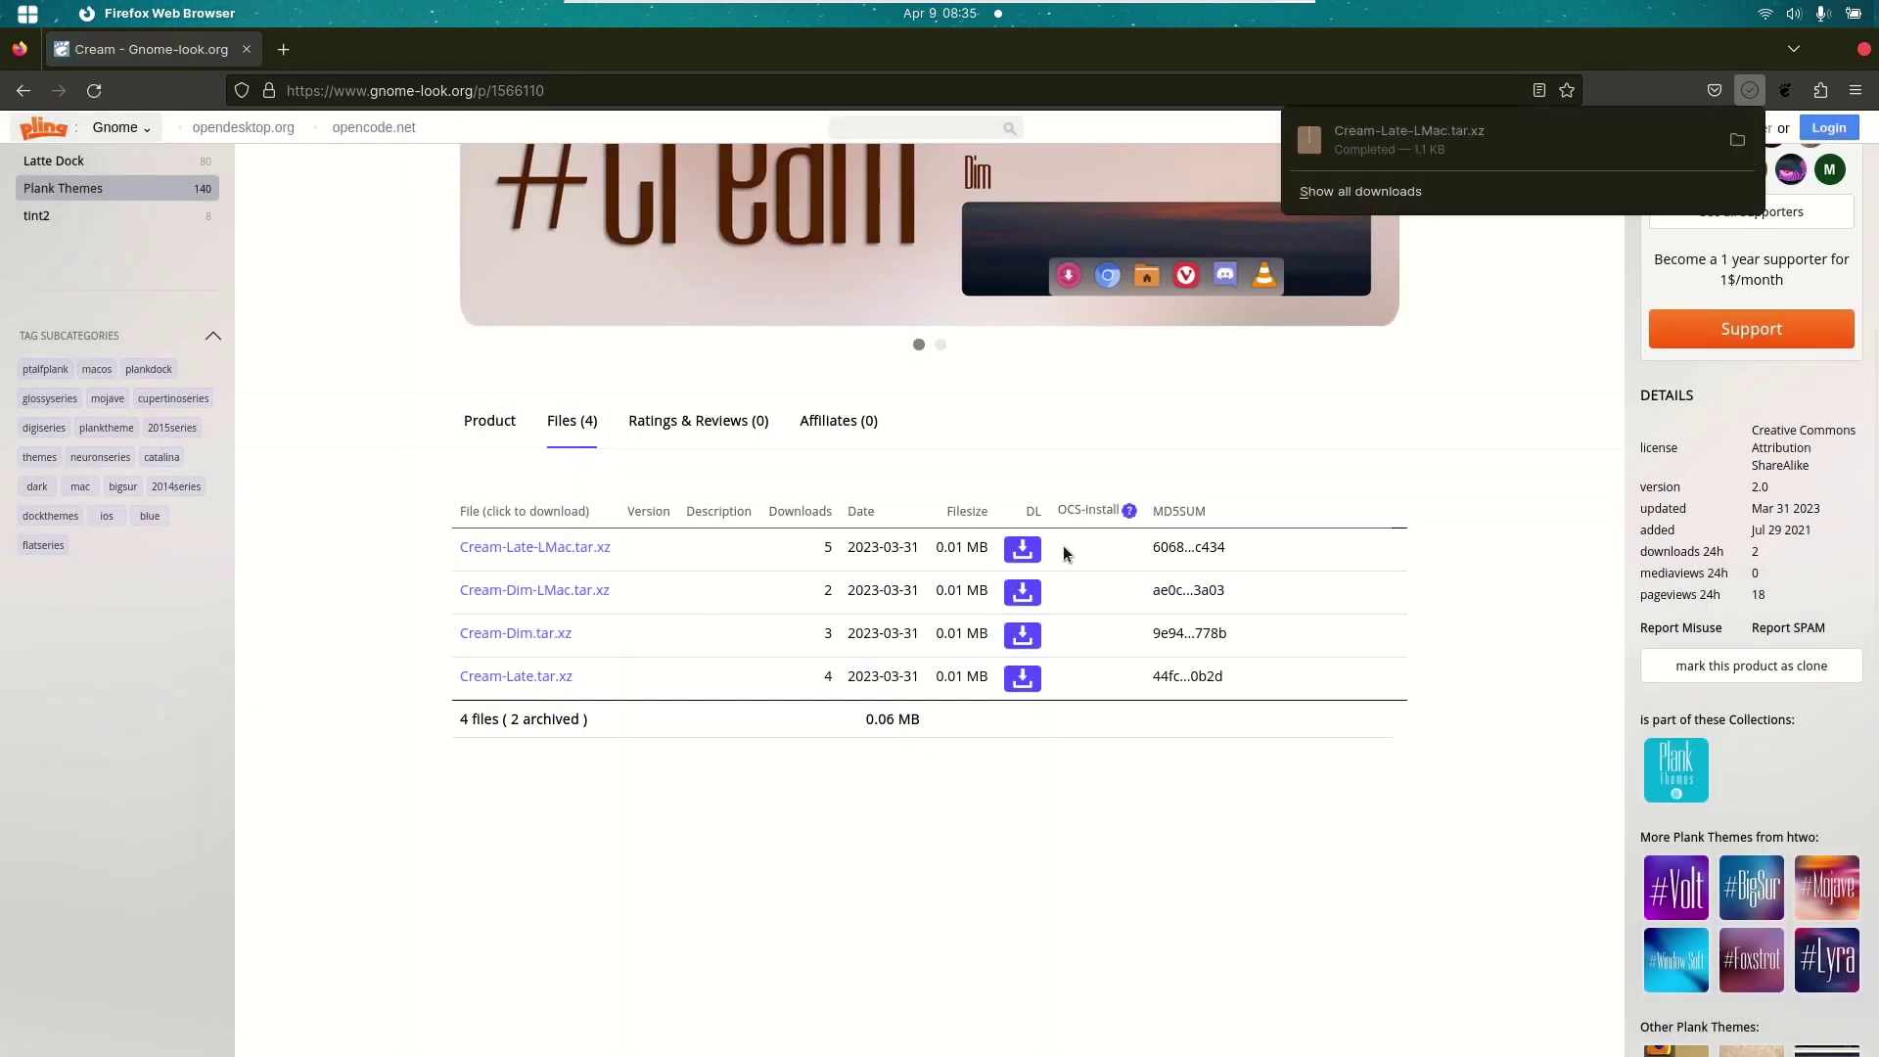
pyautogui.click(1740, 139)
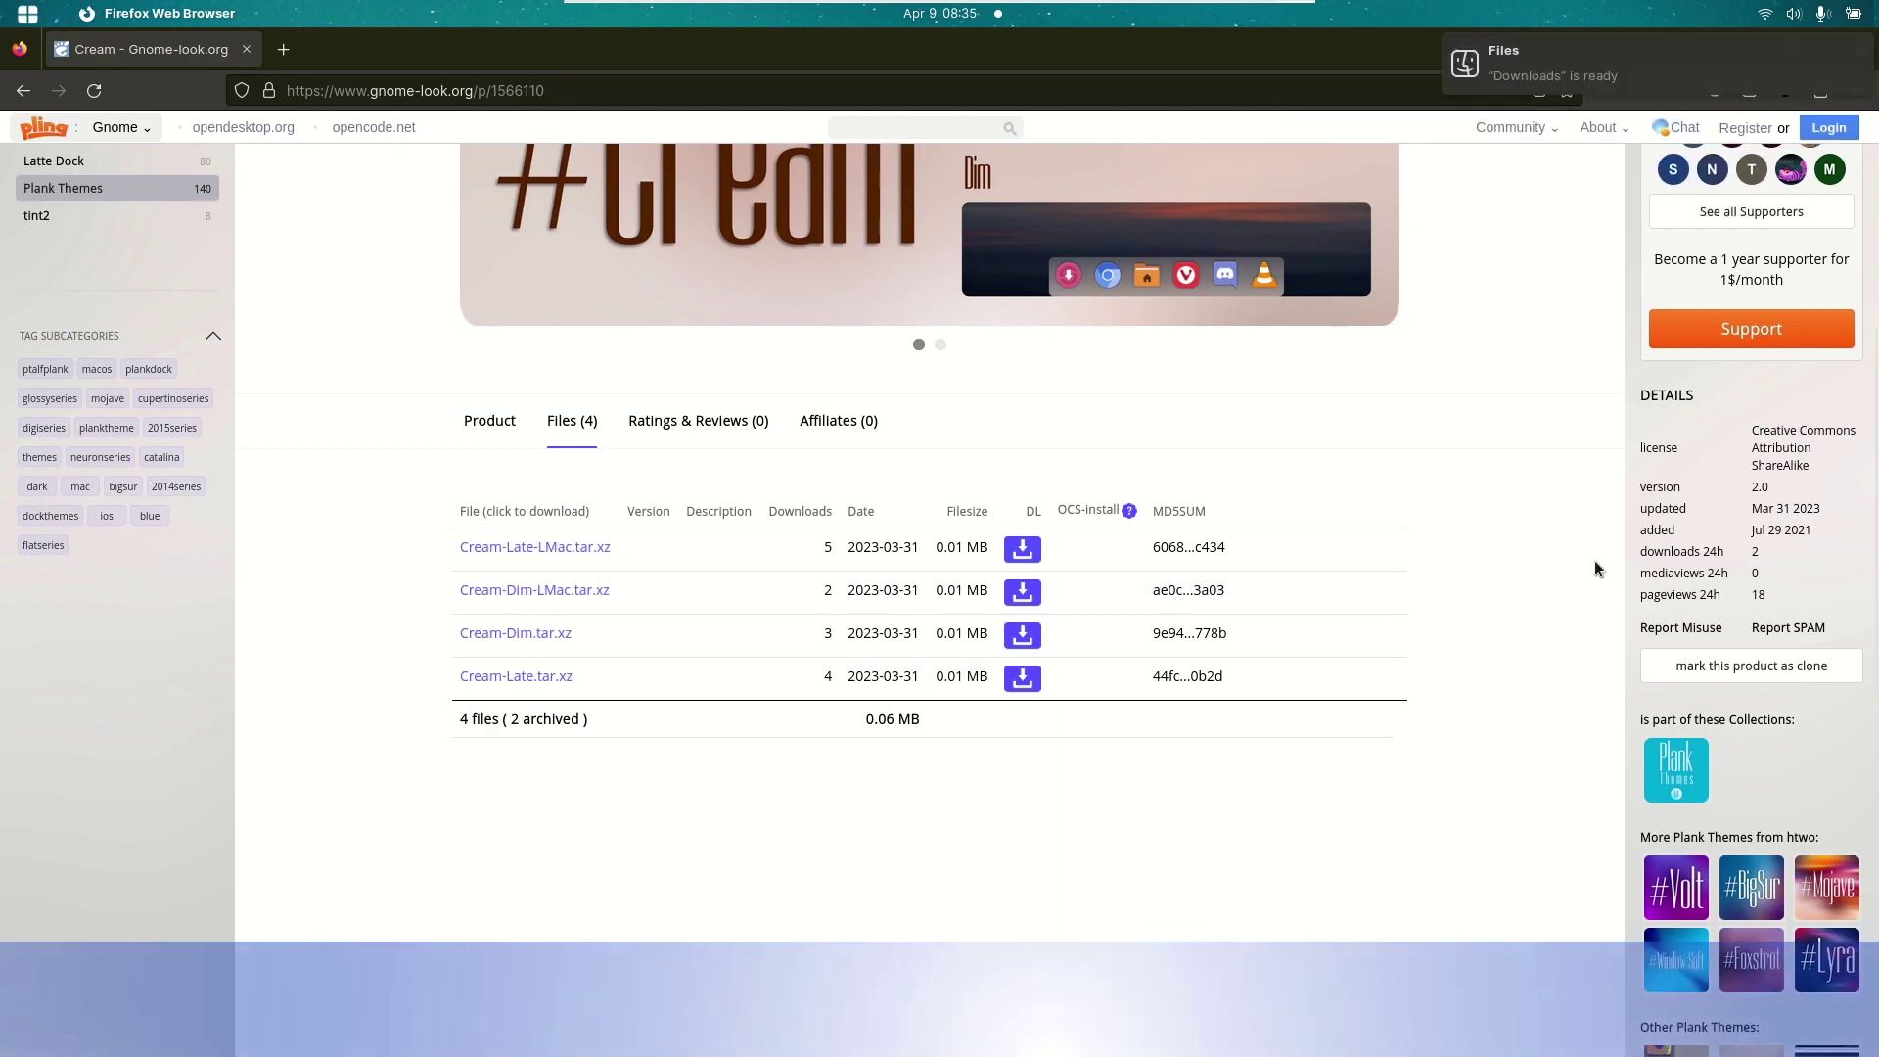
pyautogui.moveTo(930, 235)
pyautogui.doubleClick(1349, 65)
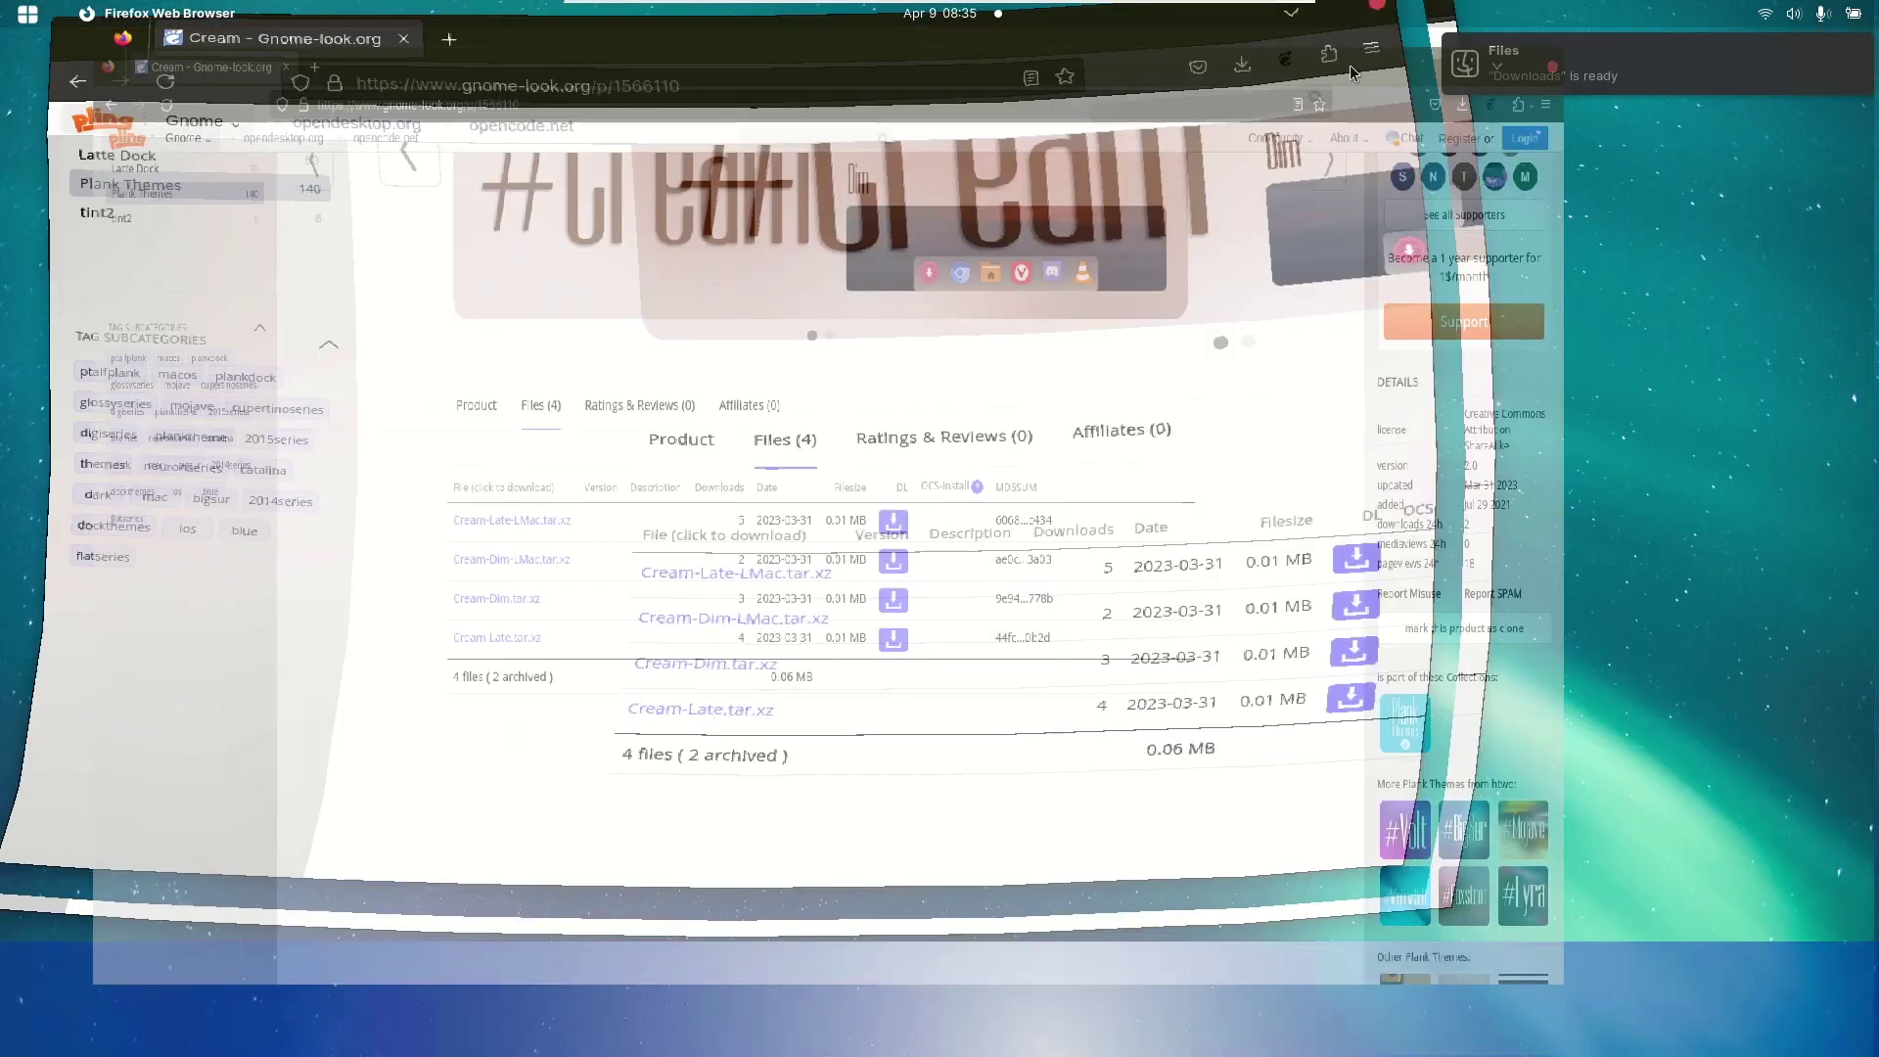
# Step: Open Files at Downloads plus a second Home window, arranged side by side
pyautogui.click(1060, 1026)
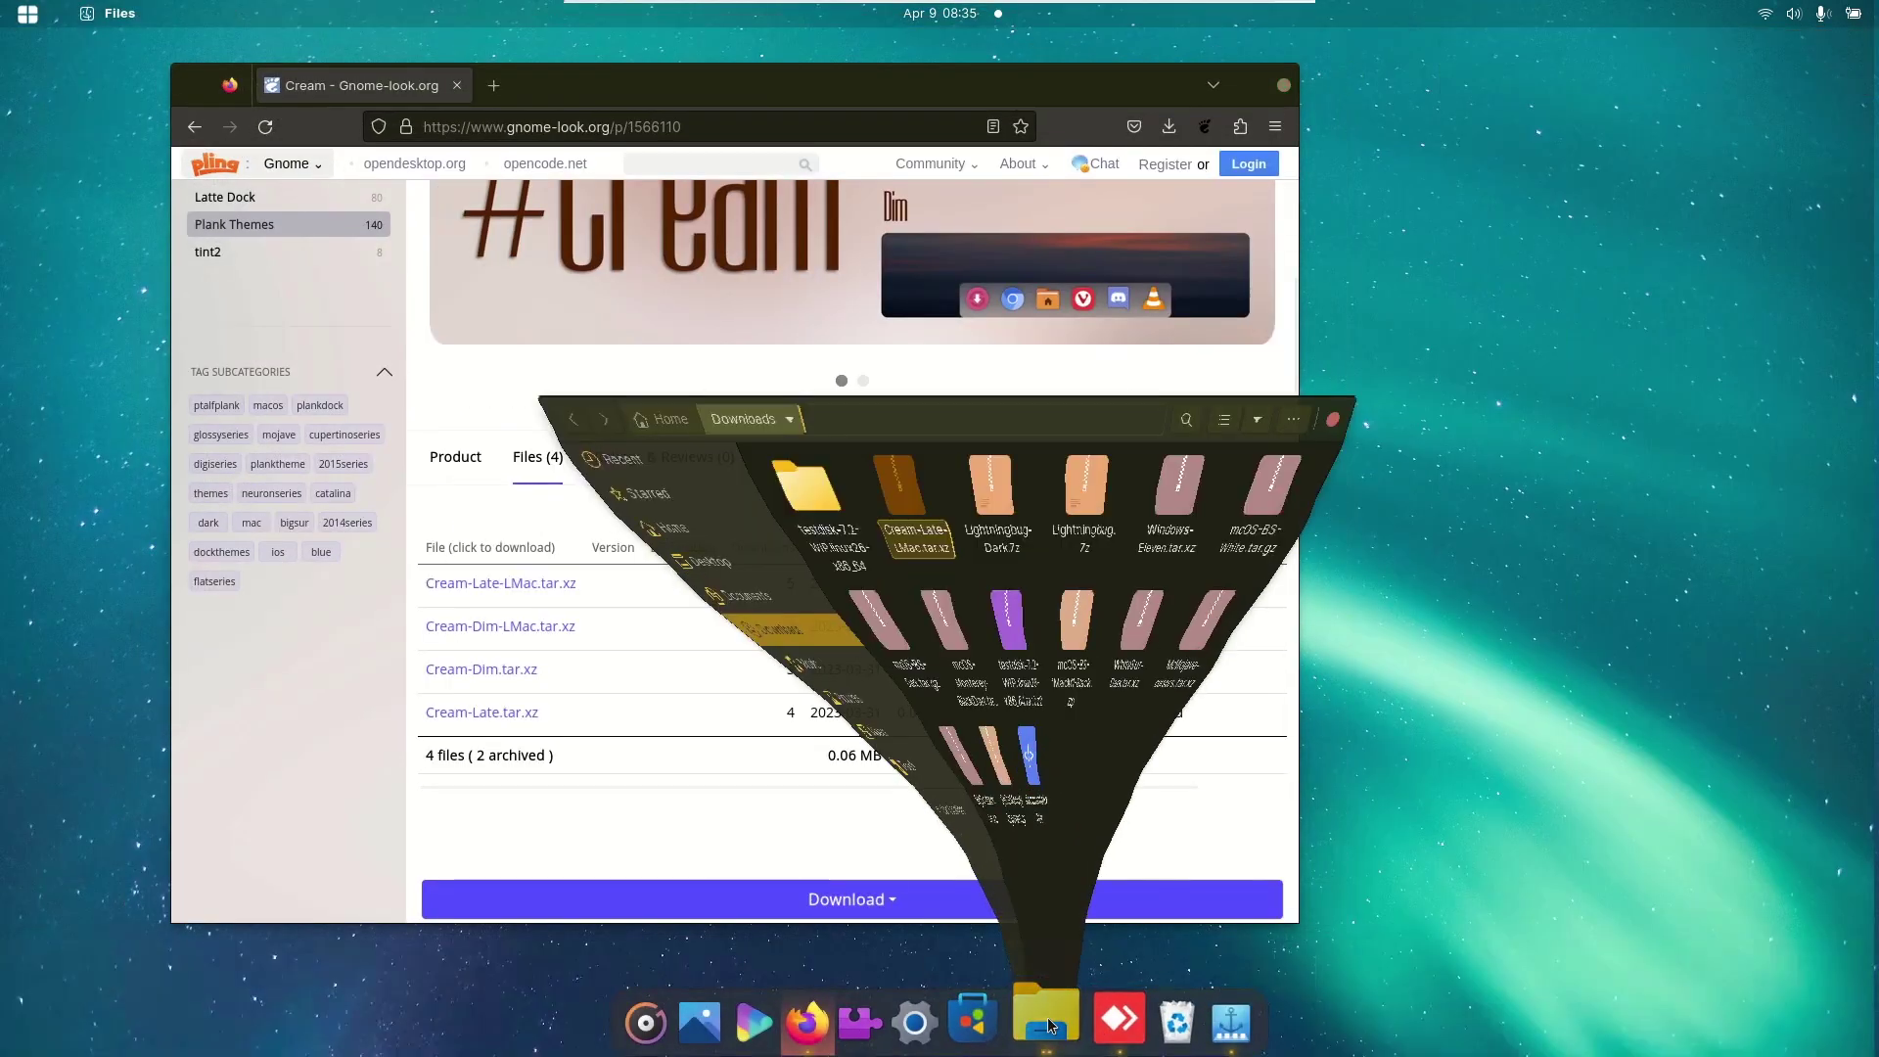
pyautogui.rightClick(1049, 1026)
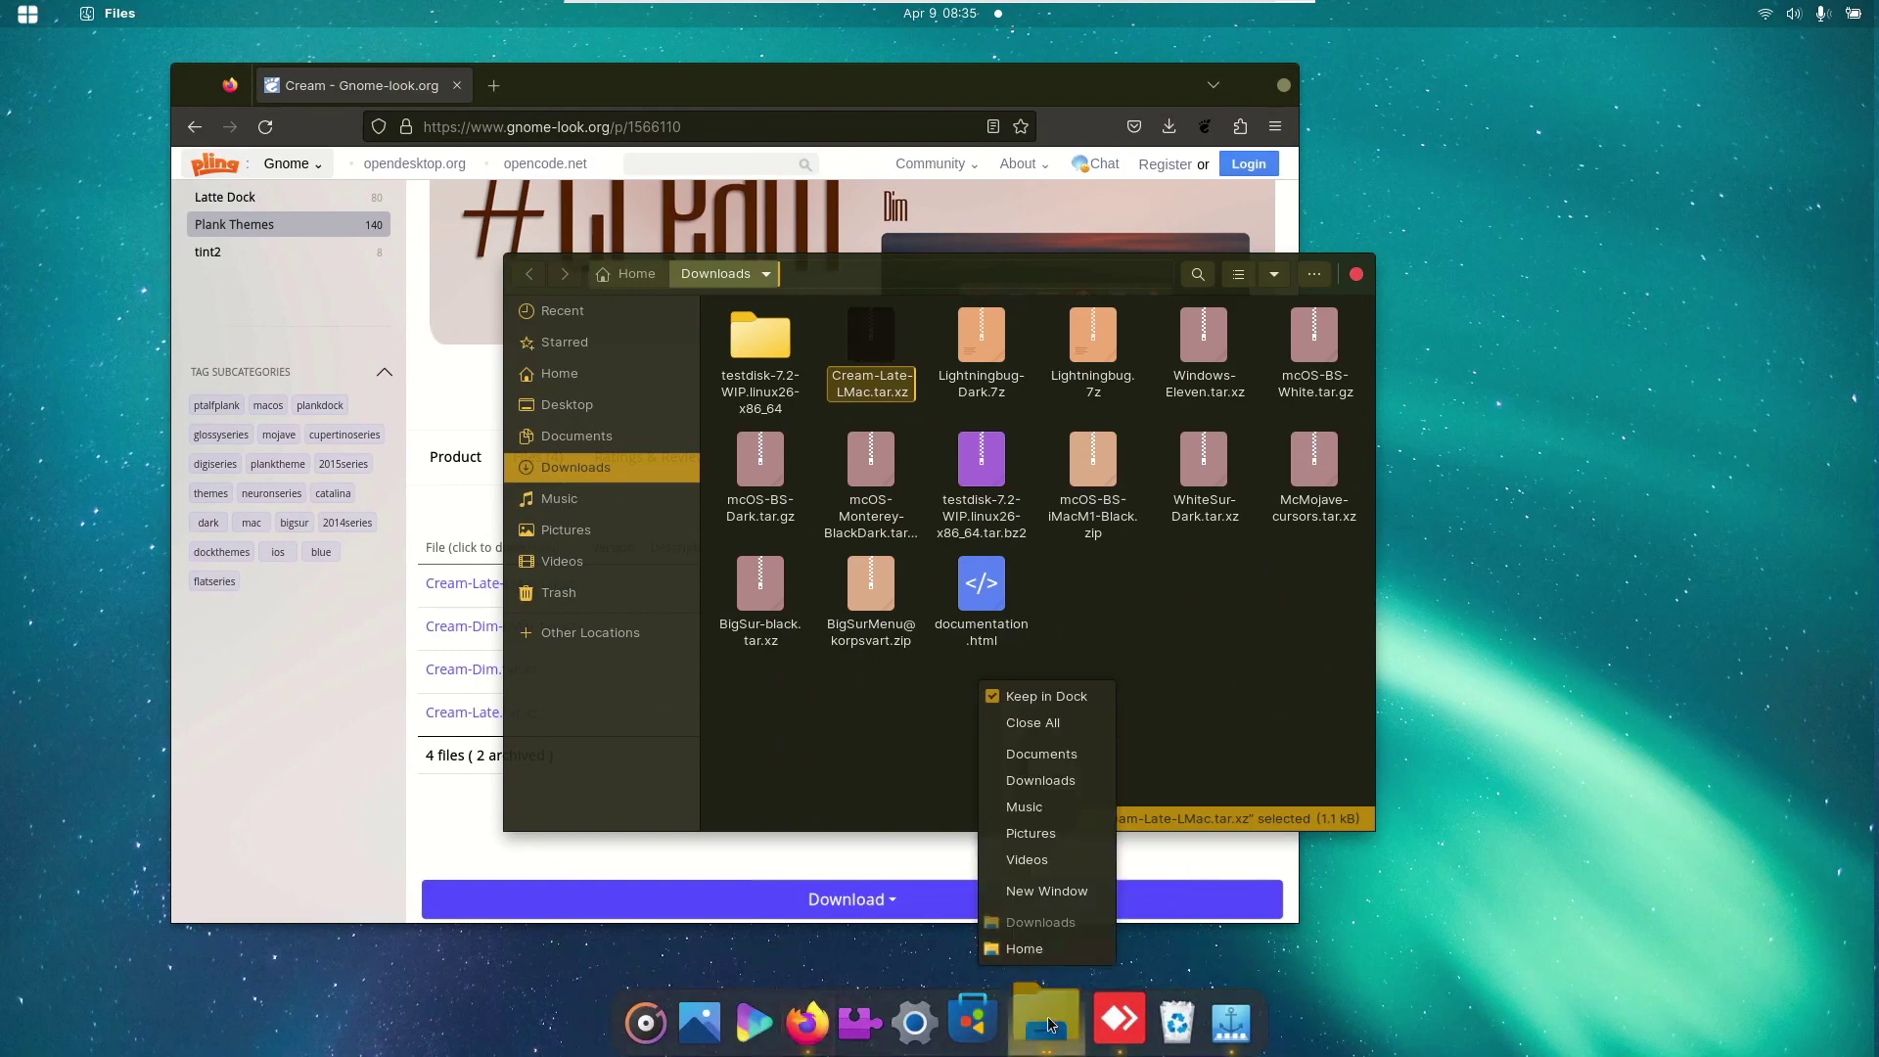
pyautogui.click(1048, 890)
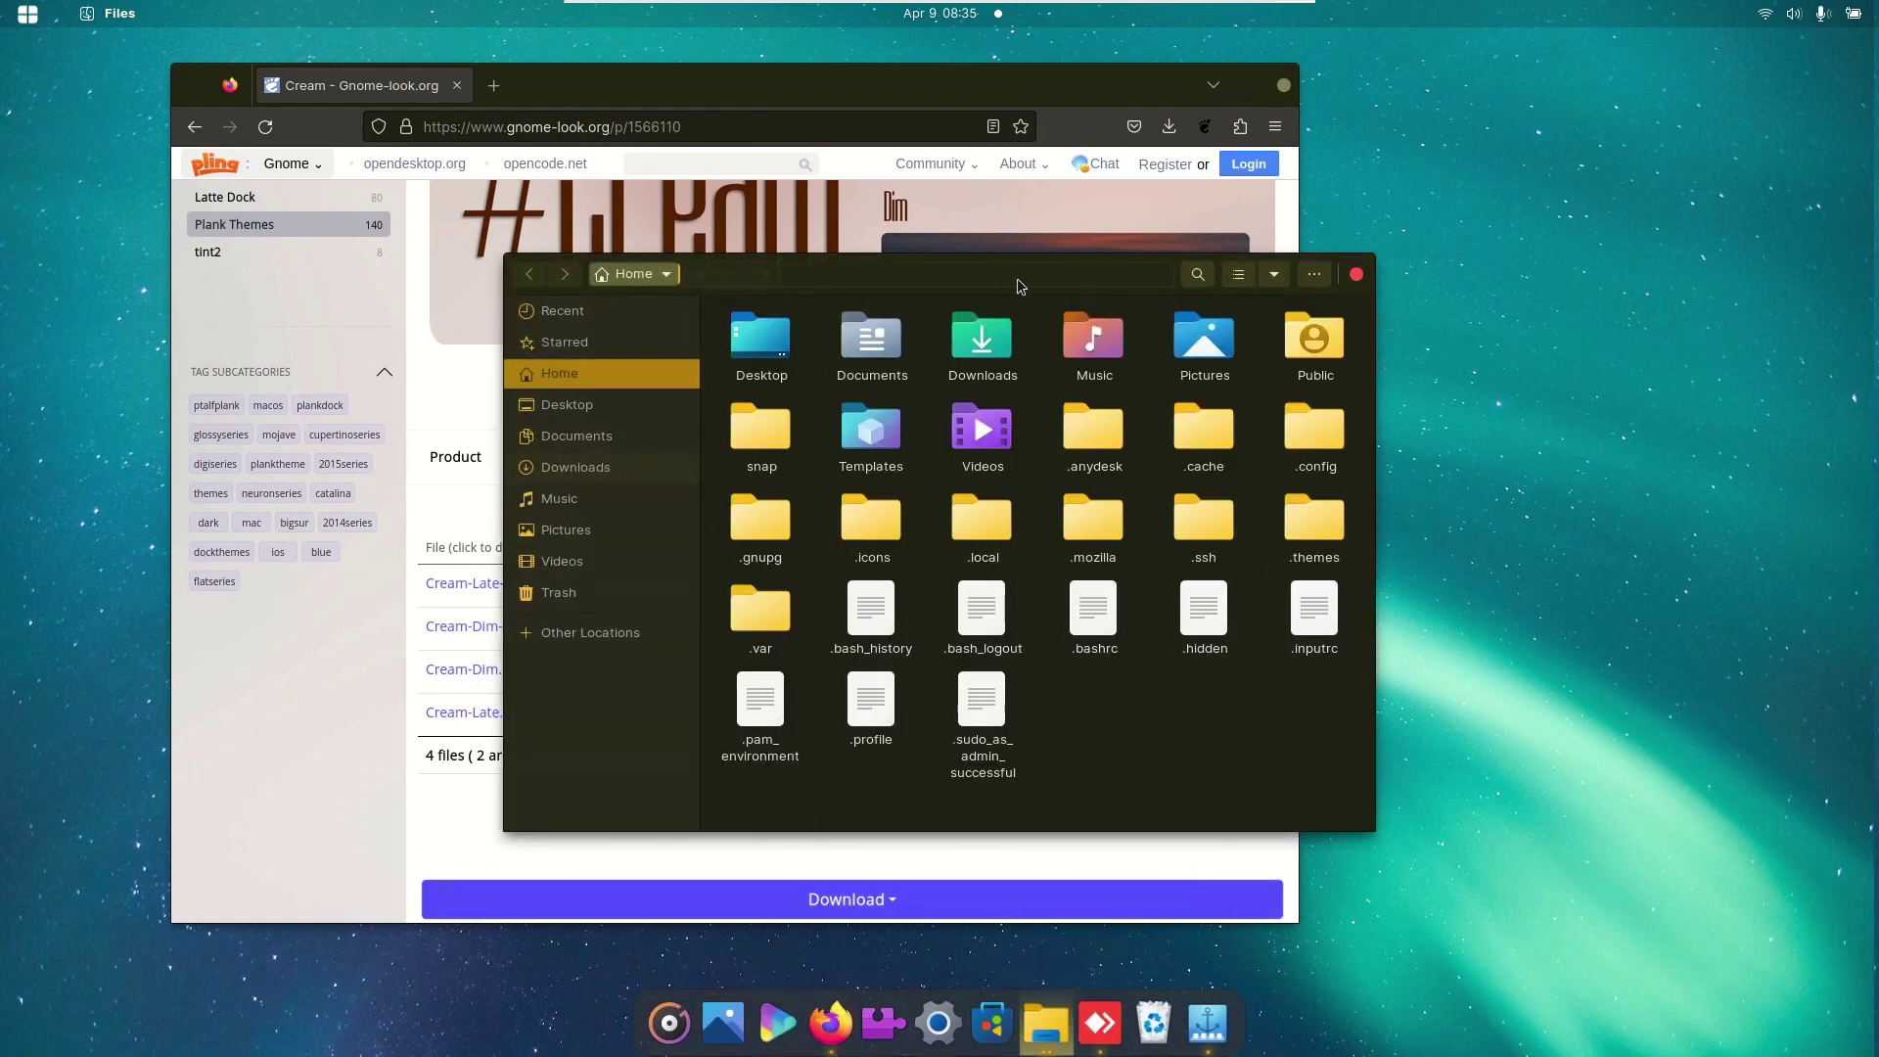
pyautogui.moveTo(993, 271); pyautogui.dragTo(1310, 296)
pyautogui.moveTo(734, 274)
pyautogui.mouseDown()
pyautogui.moveTo(661, 206)
pyautogui.moveTo(450, 279)
pyautogui.mouseUp()
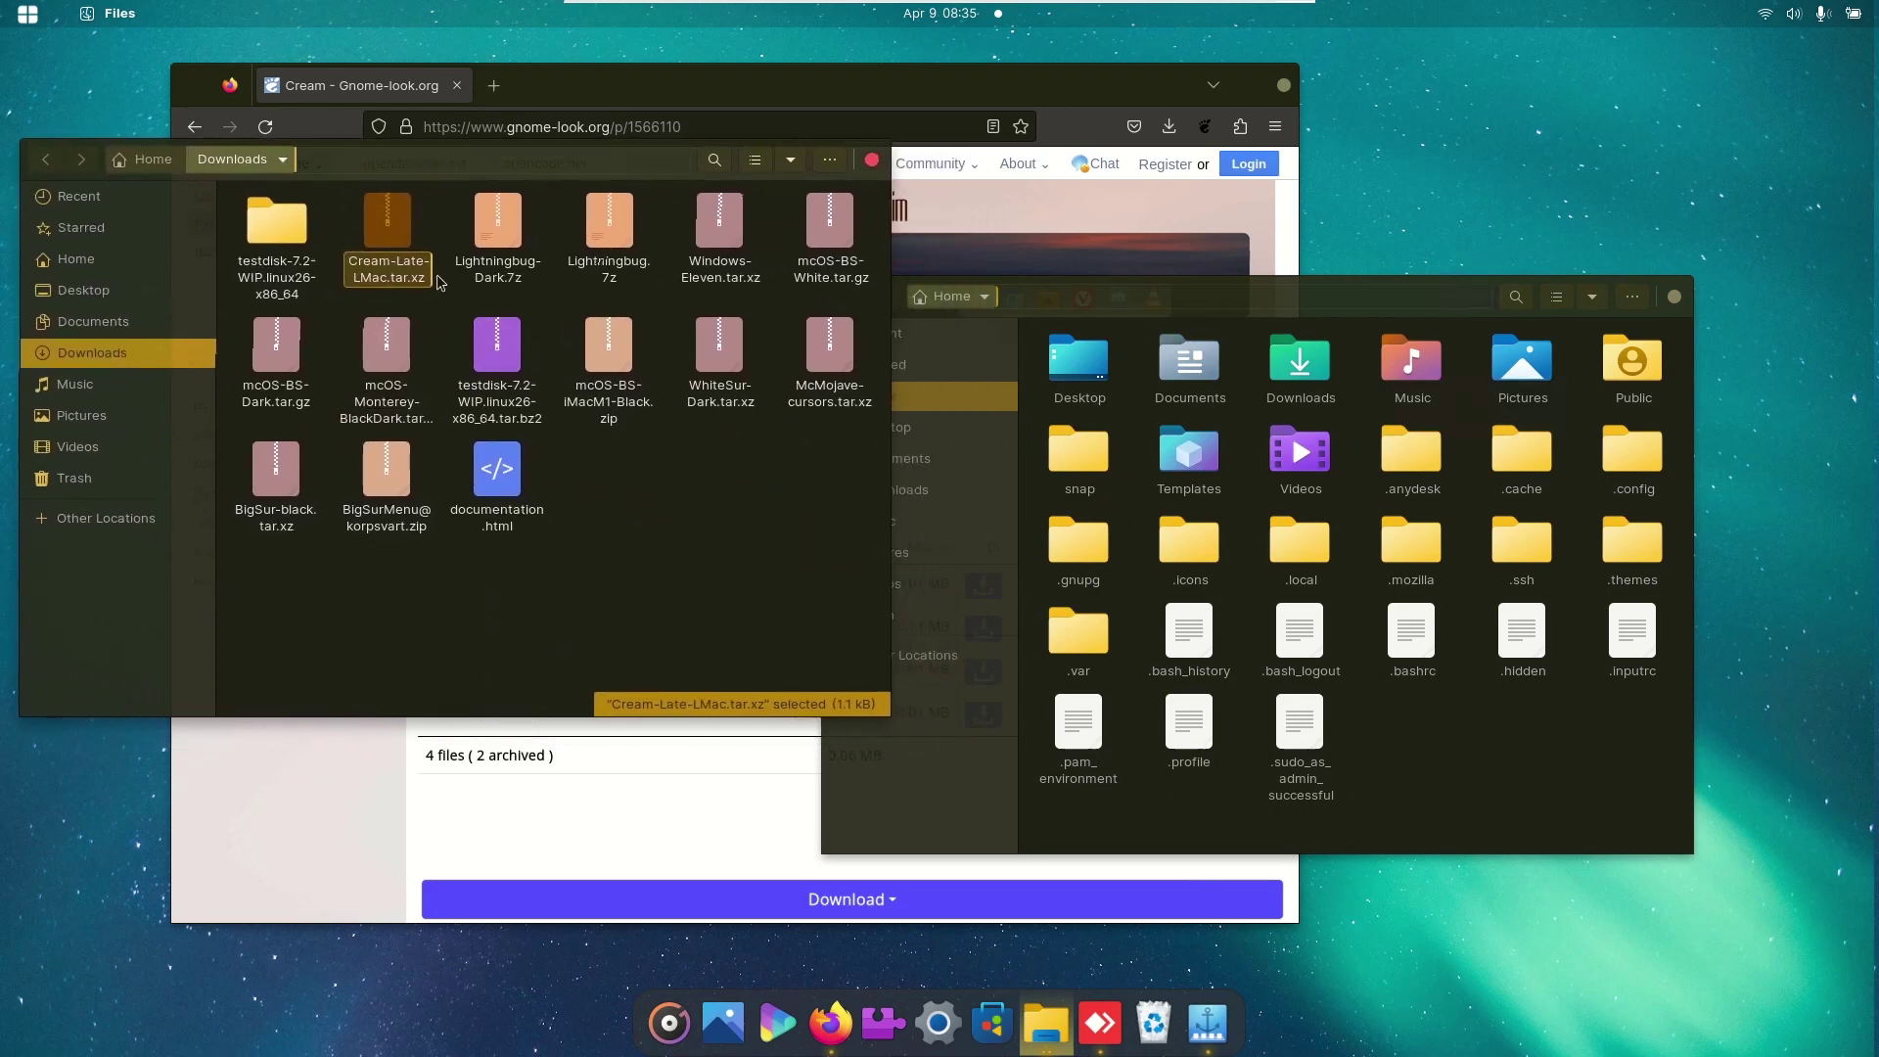
# Step: Navigate the Home window to .local/share/plank/themes
pyautogui.click(1389, 761)
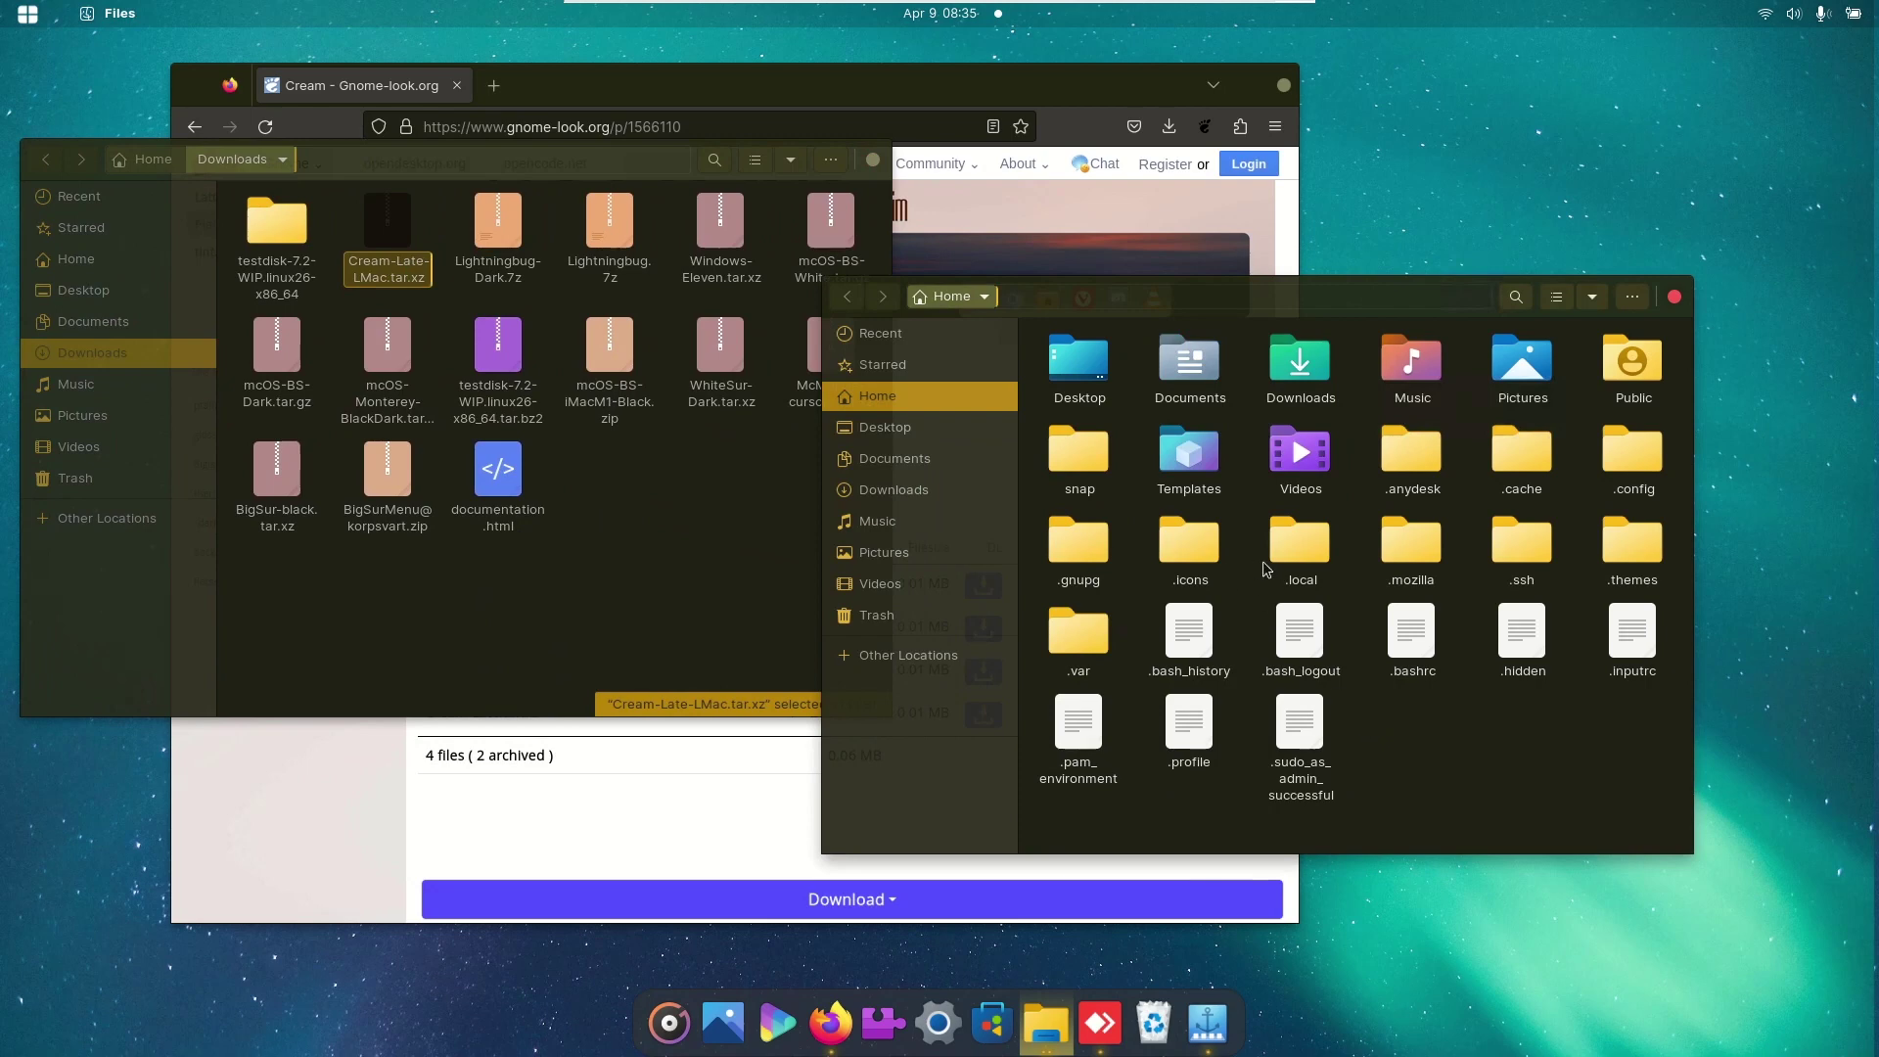
pyautogui.doubleClick(1303, 543)
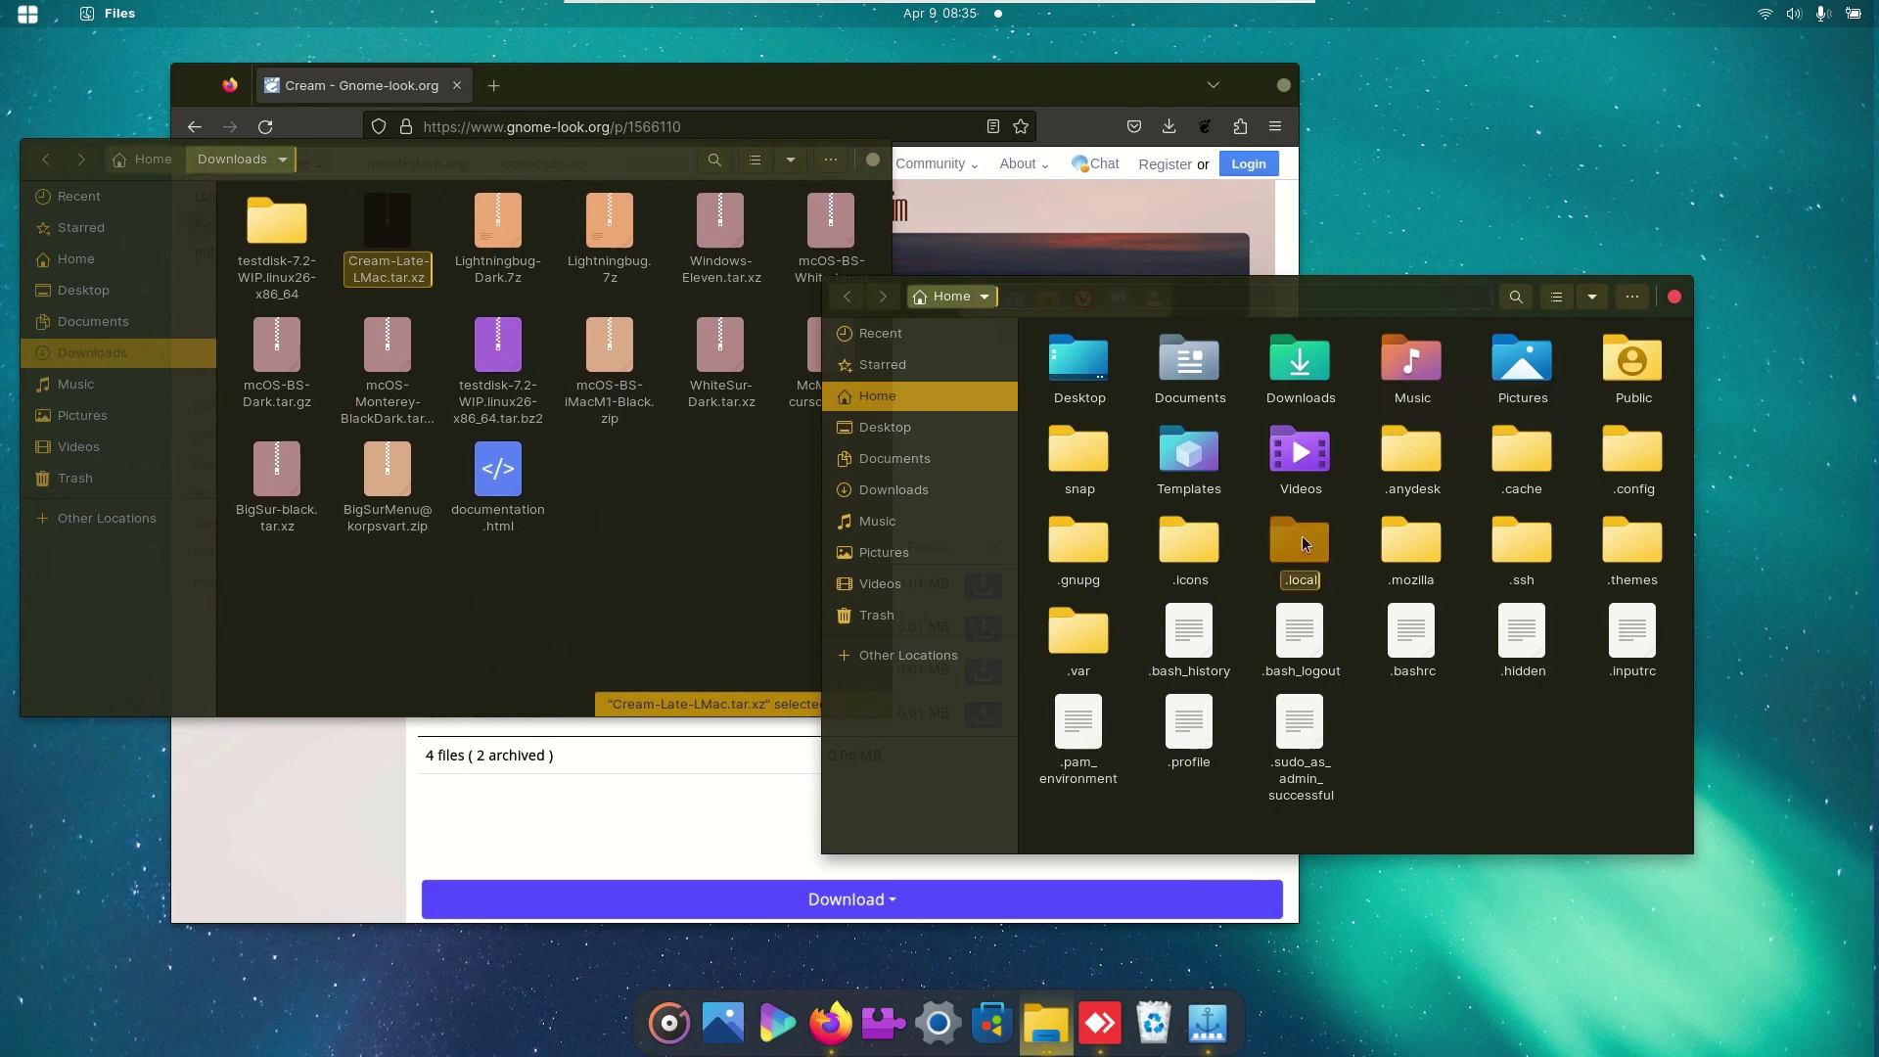
pyautogui.doubleClick(1138, 400)
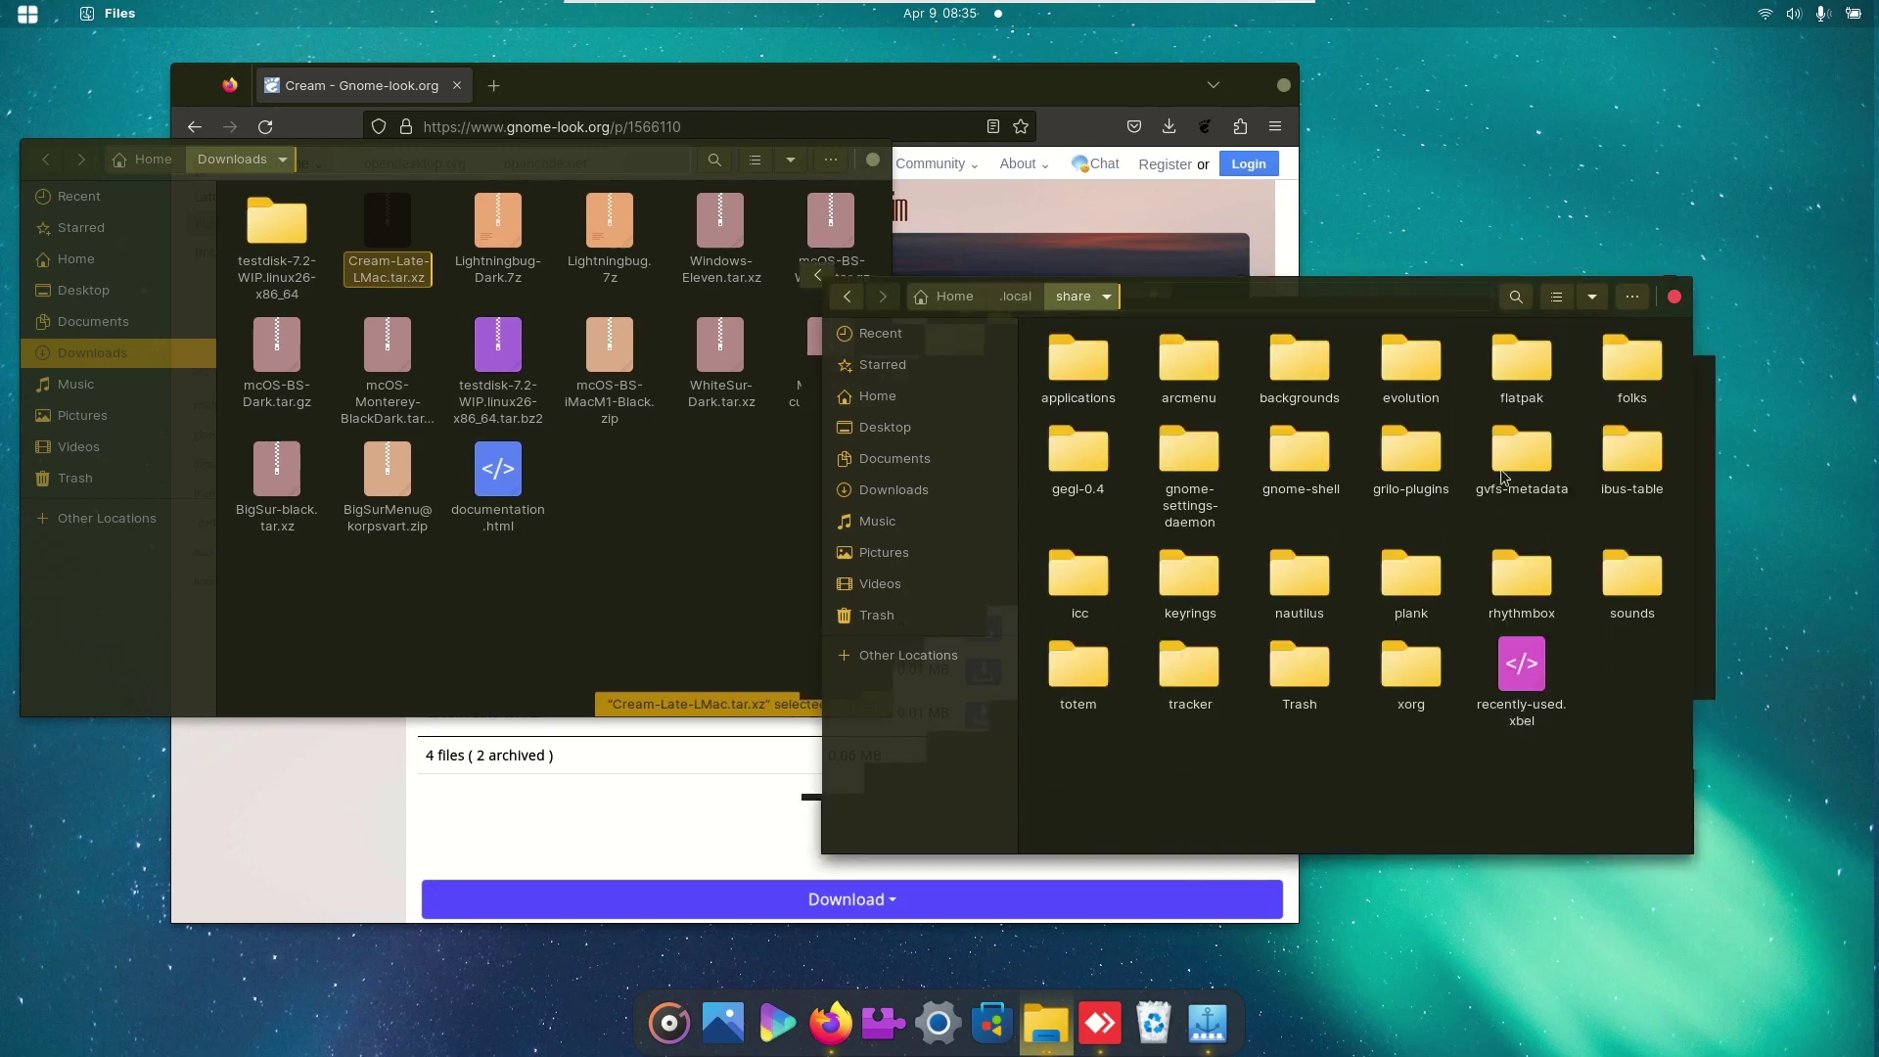
pyautogui.click(1423, 591)
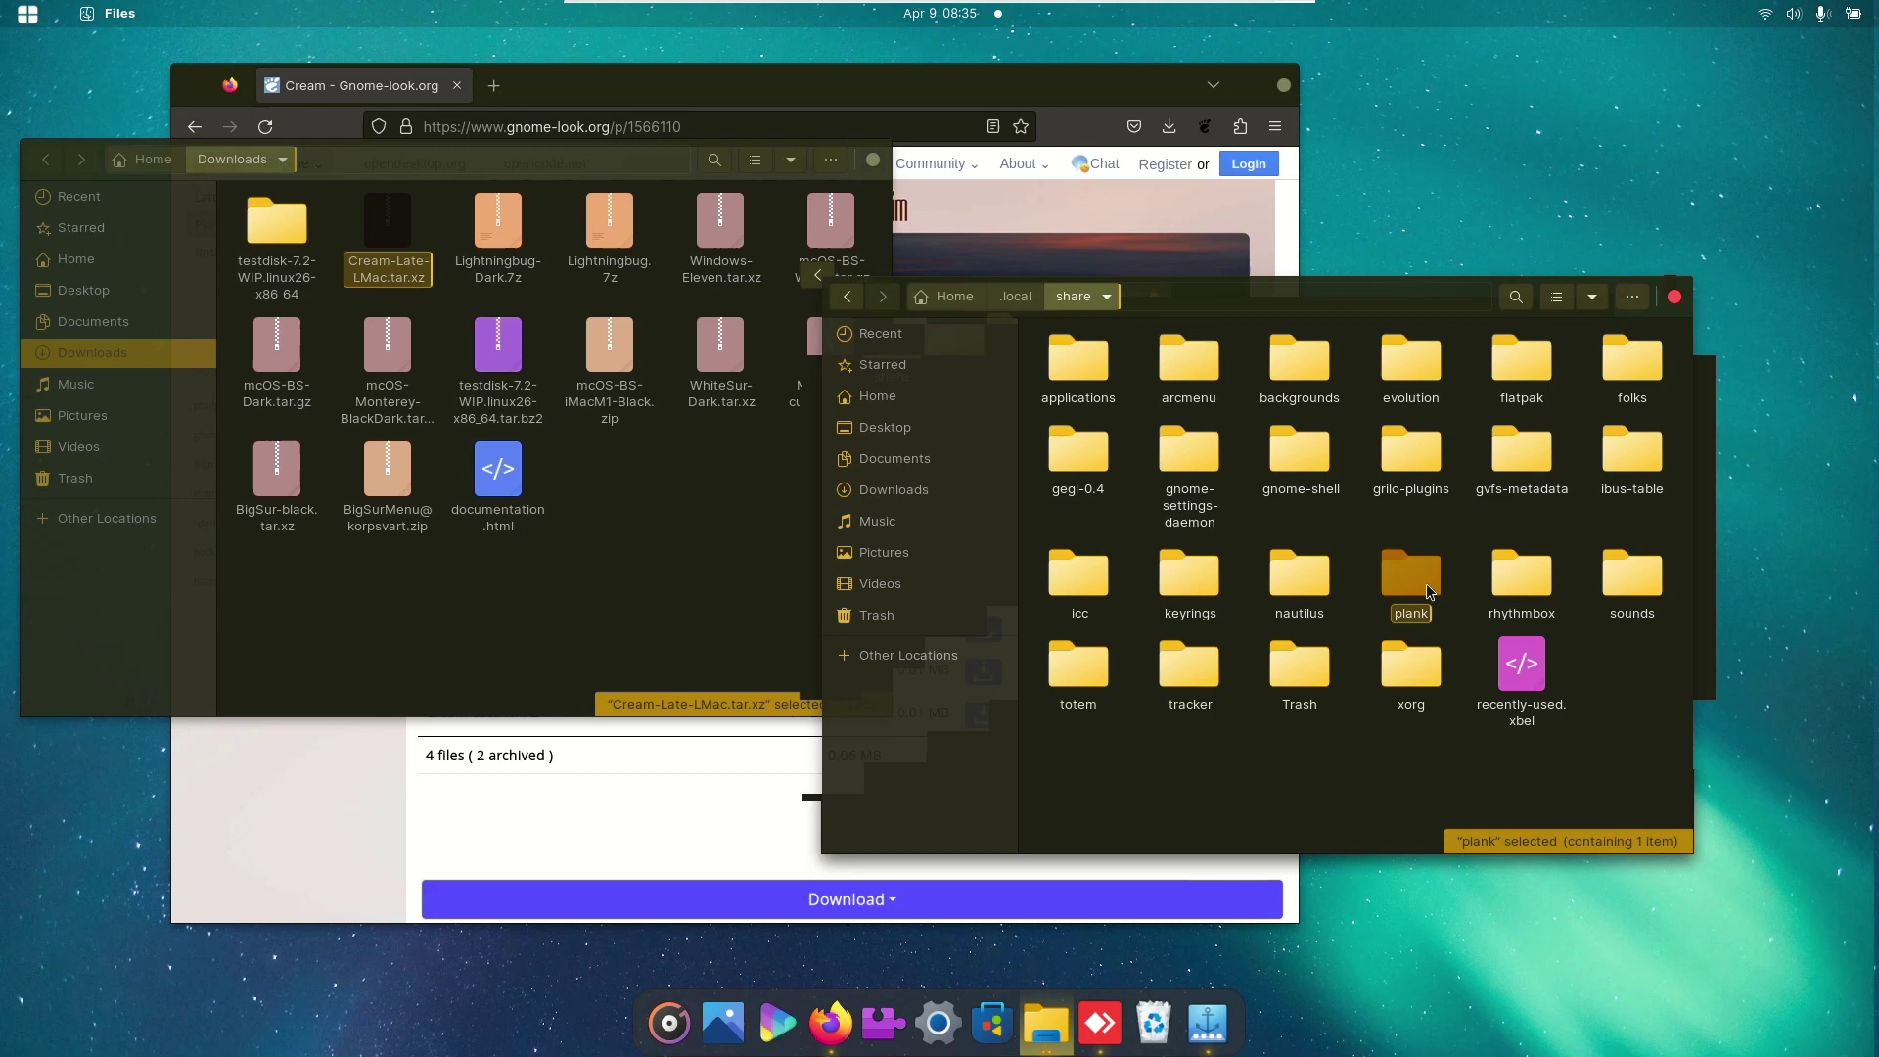
pyautogui.doubleClick(1425, 591)
pyautogui.doubleClick(1112, 368)
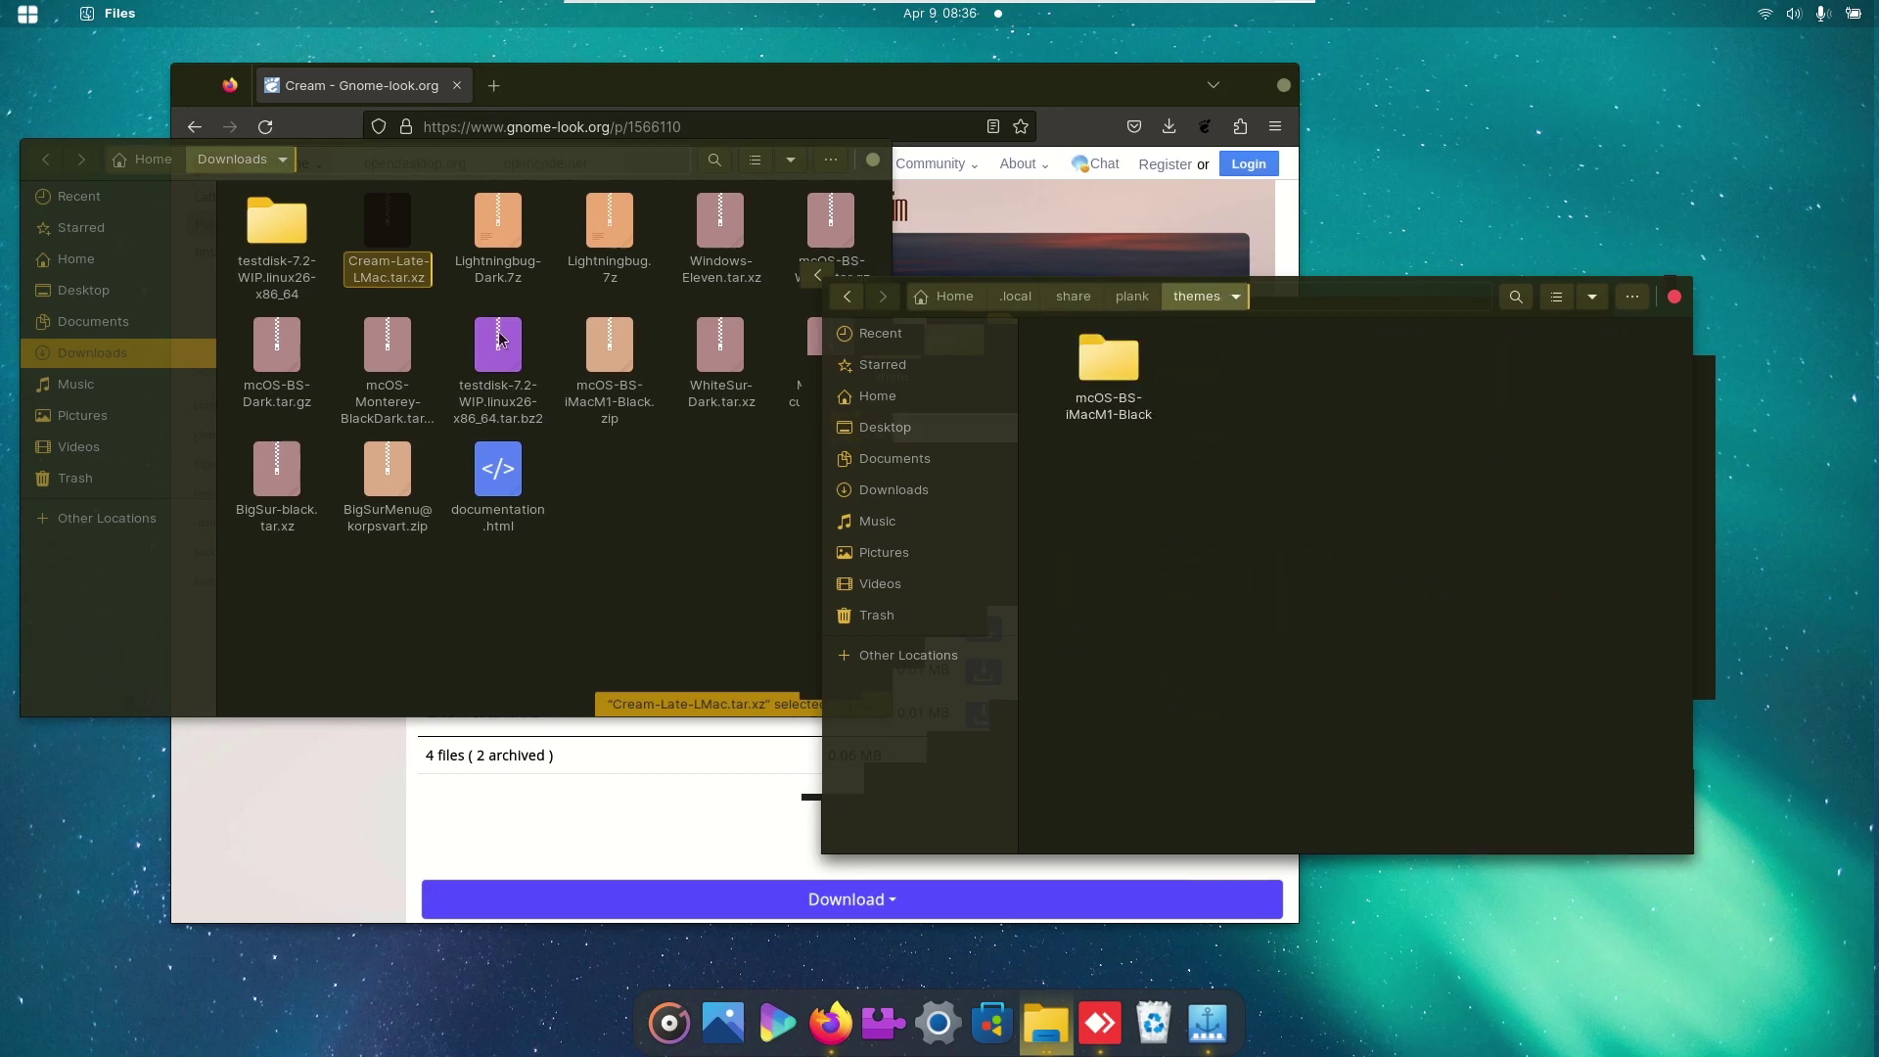
# Step: Open Cream-Late-LMac.tar.xz and drag #Cream_Late-LMac into the Plank themes folder
pyautogui.doubleClick(398, 264)
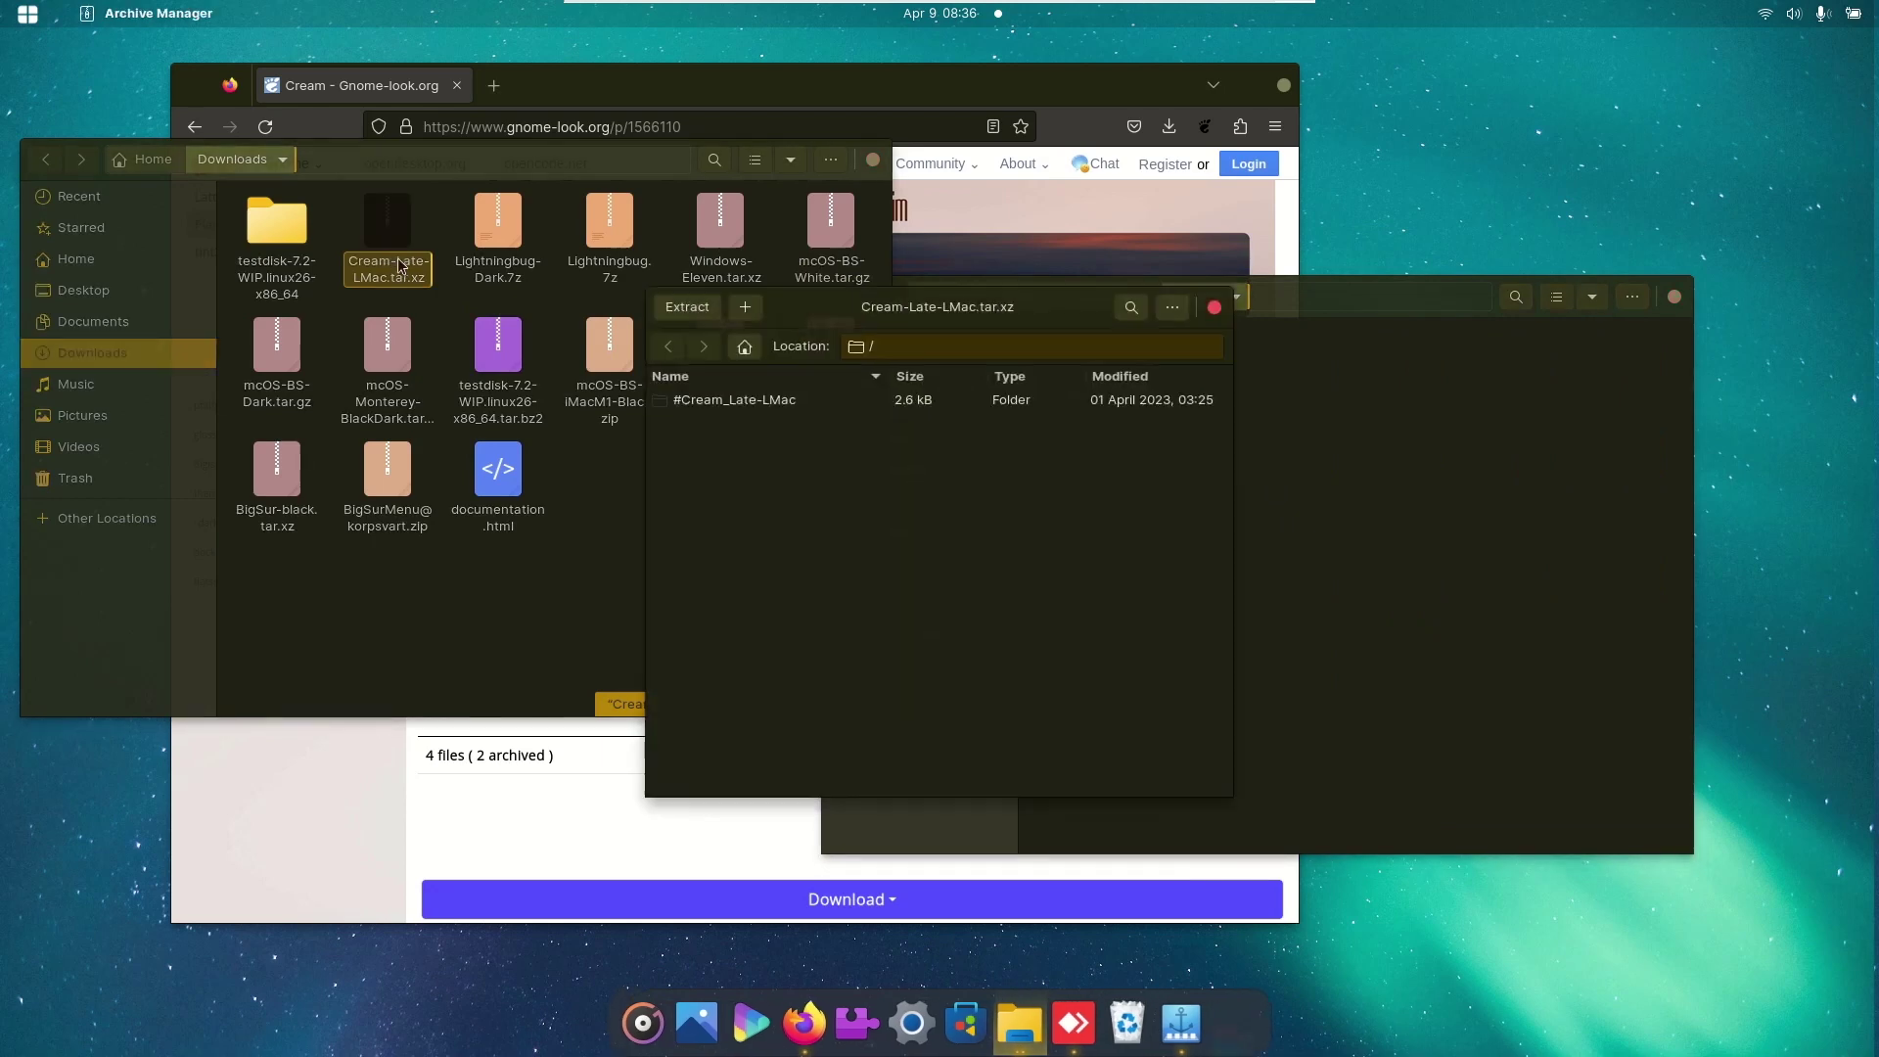
pyautogui.moveTo(889, 316); pyautogui.dragTo(546, 276)
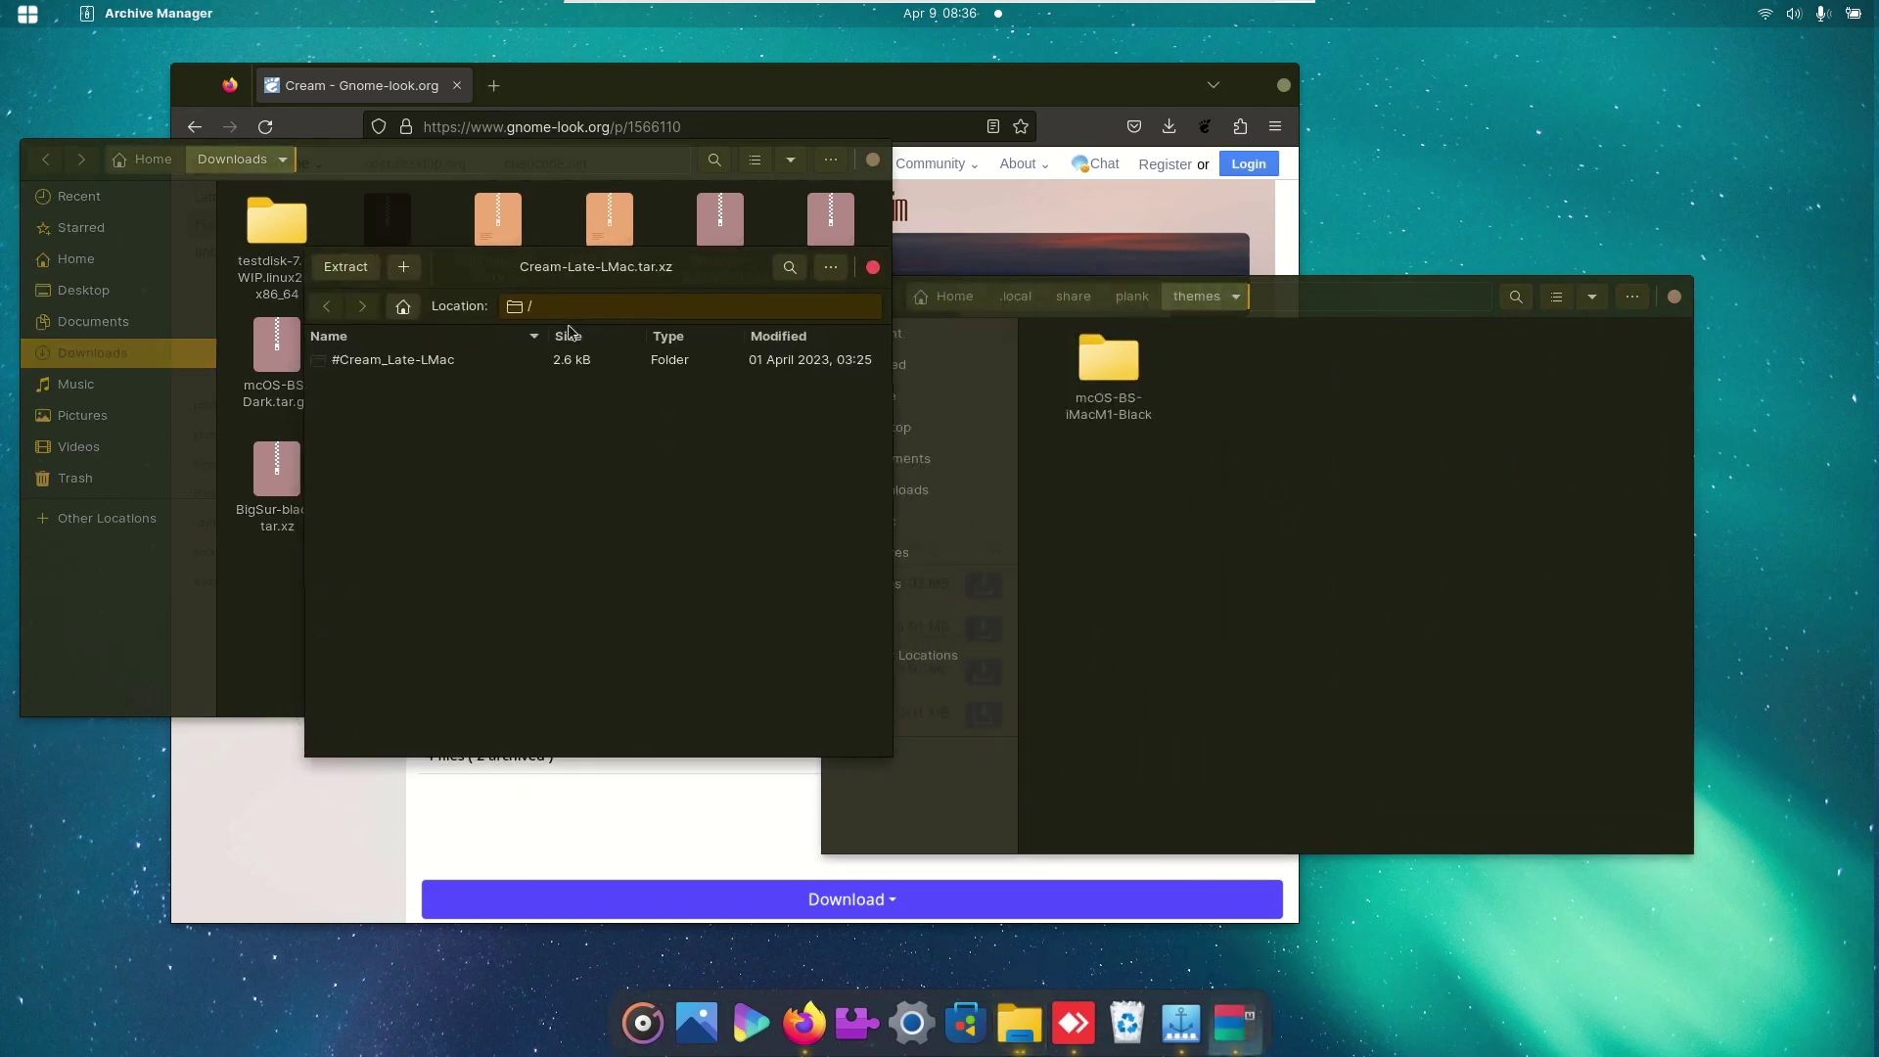
pyautogui.click(576, 367)
pyautogui.moveTo(614, 368); pyautogui.dragTo(1277, 543)
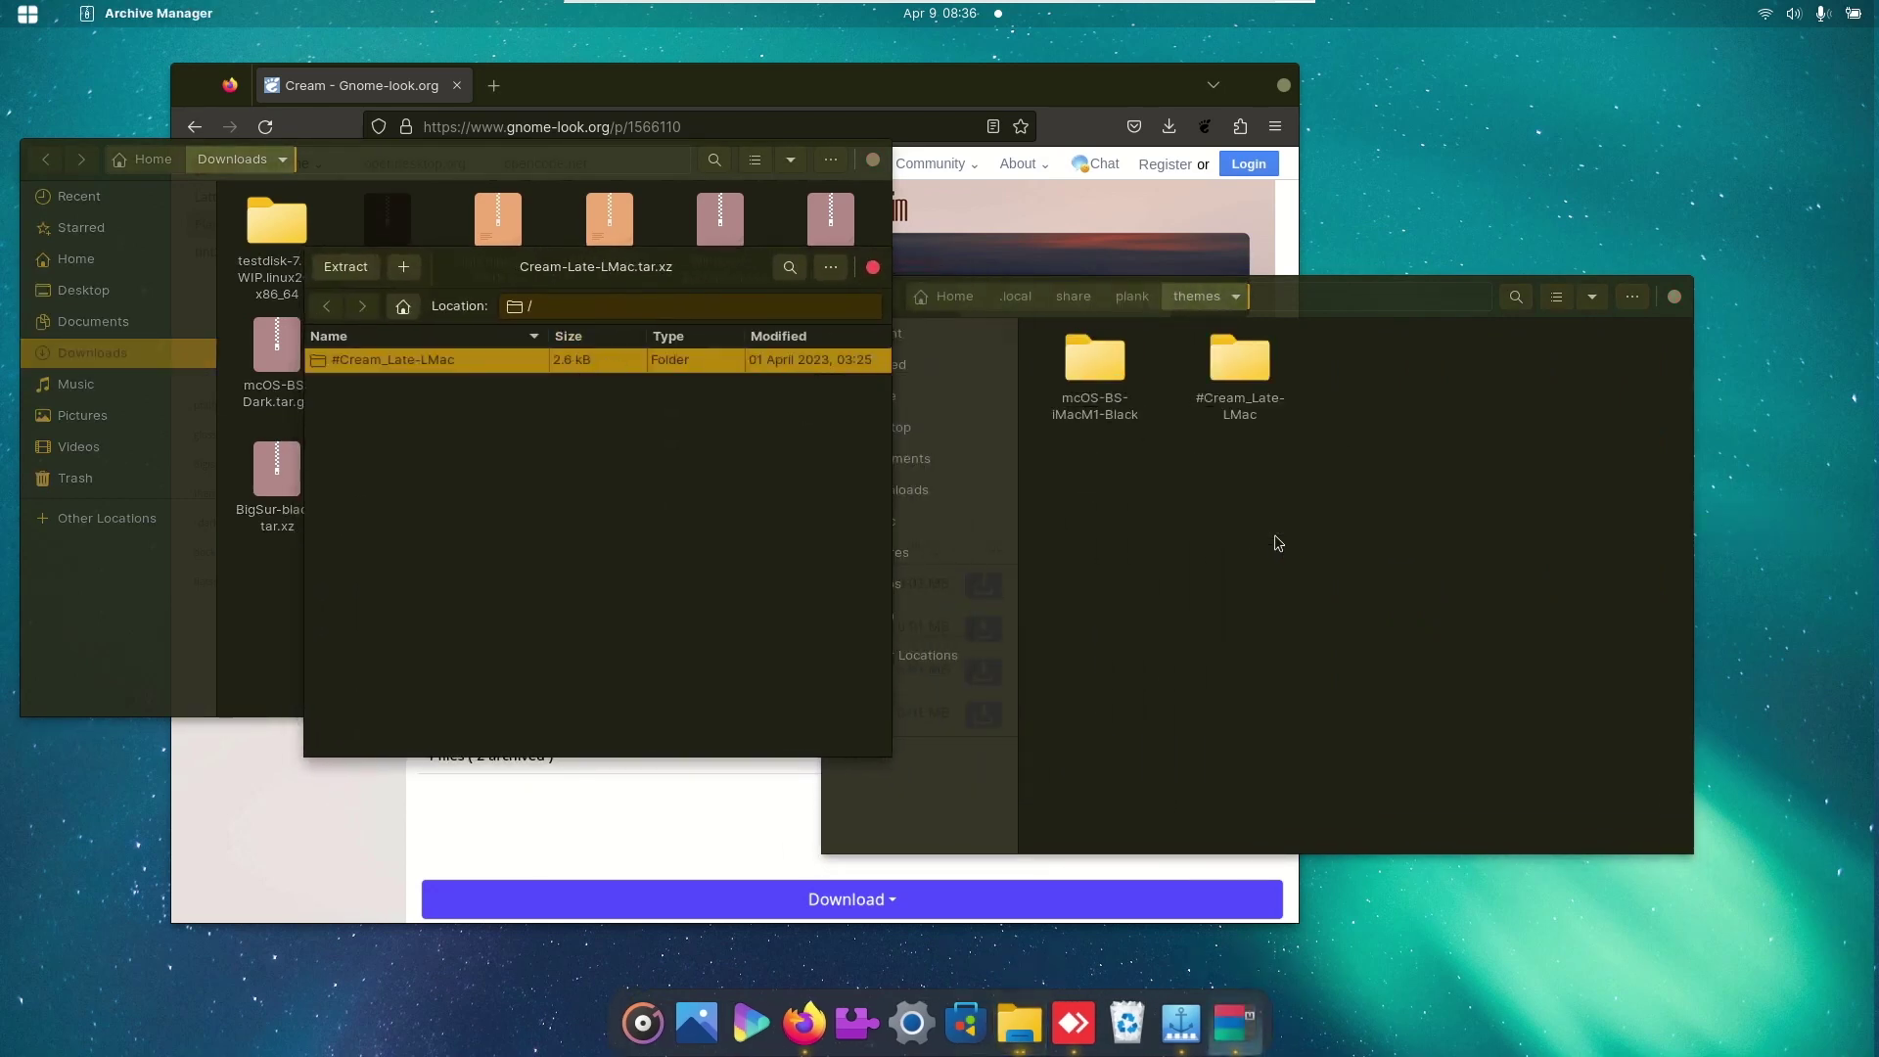
pyautogui.click(1551, 921)
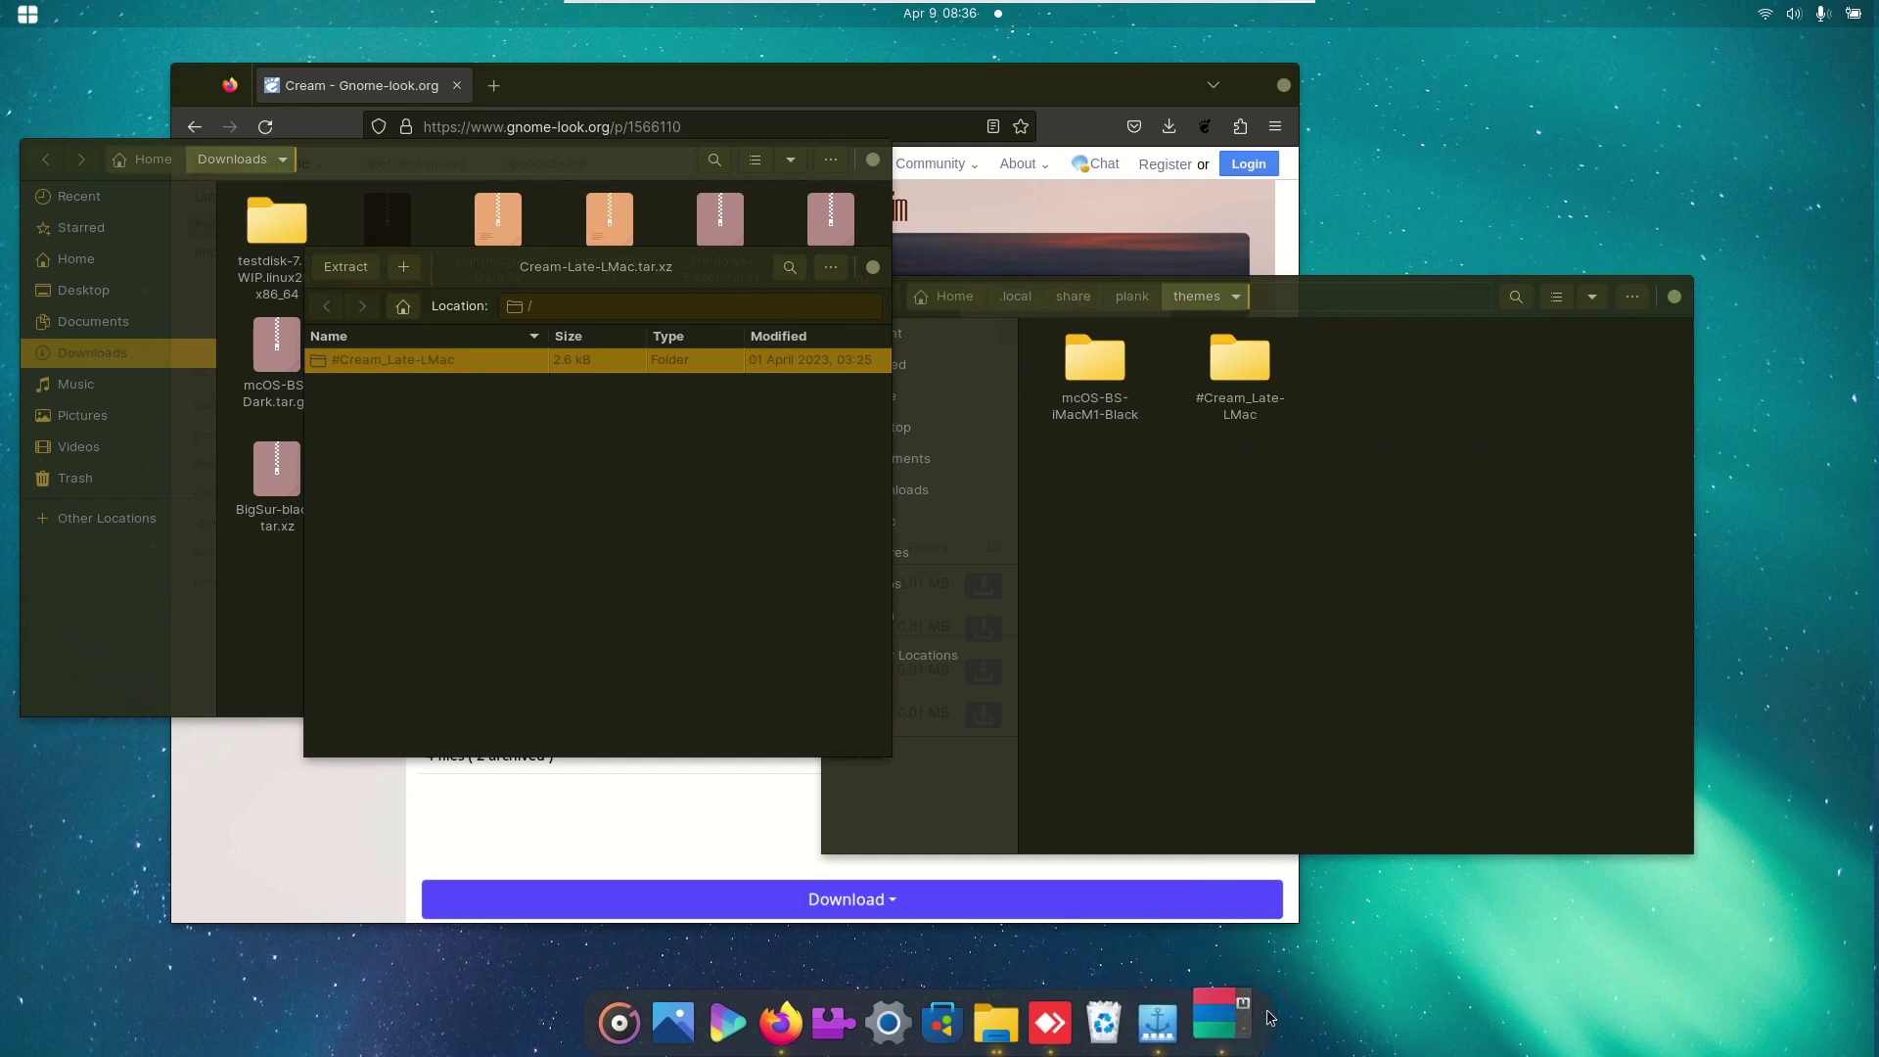
# Step: Search 'plank' in the app overview and start the Plank dock
pyautogui.press('super+a')
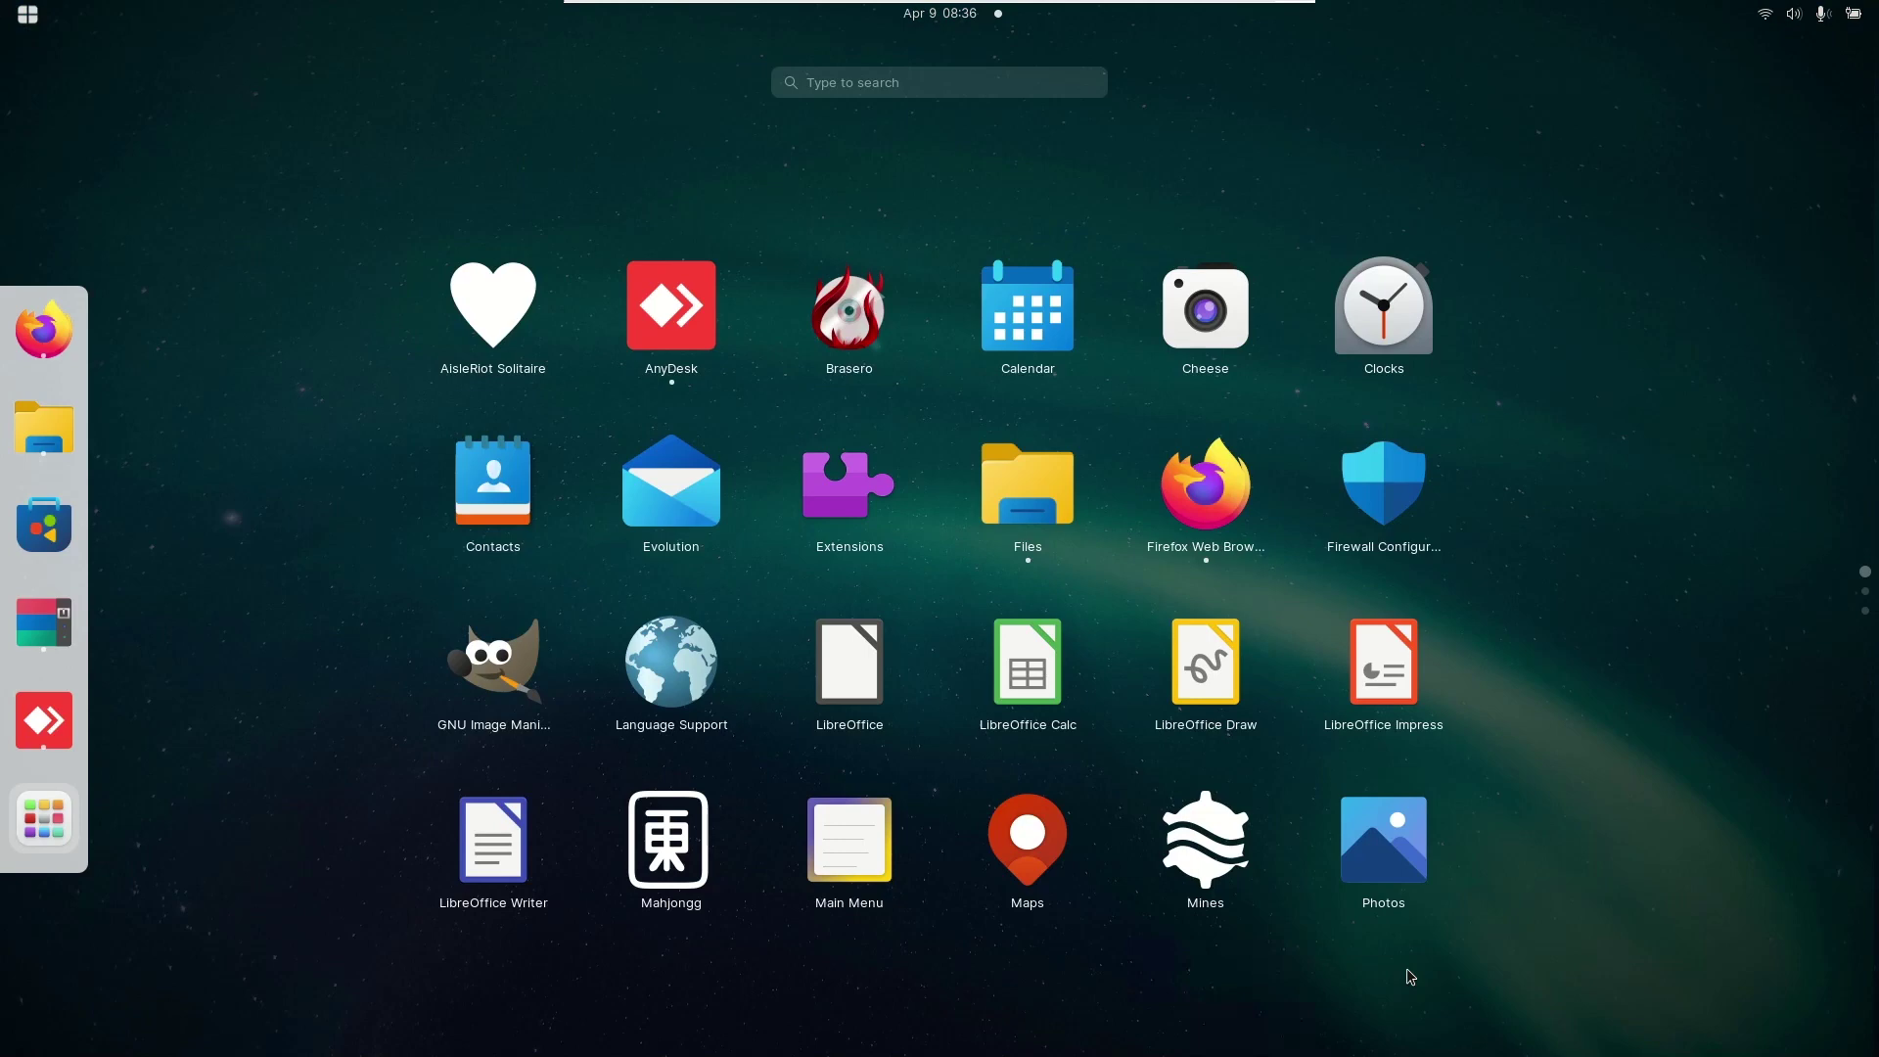
pyautogui.write('plank')
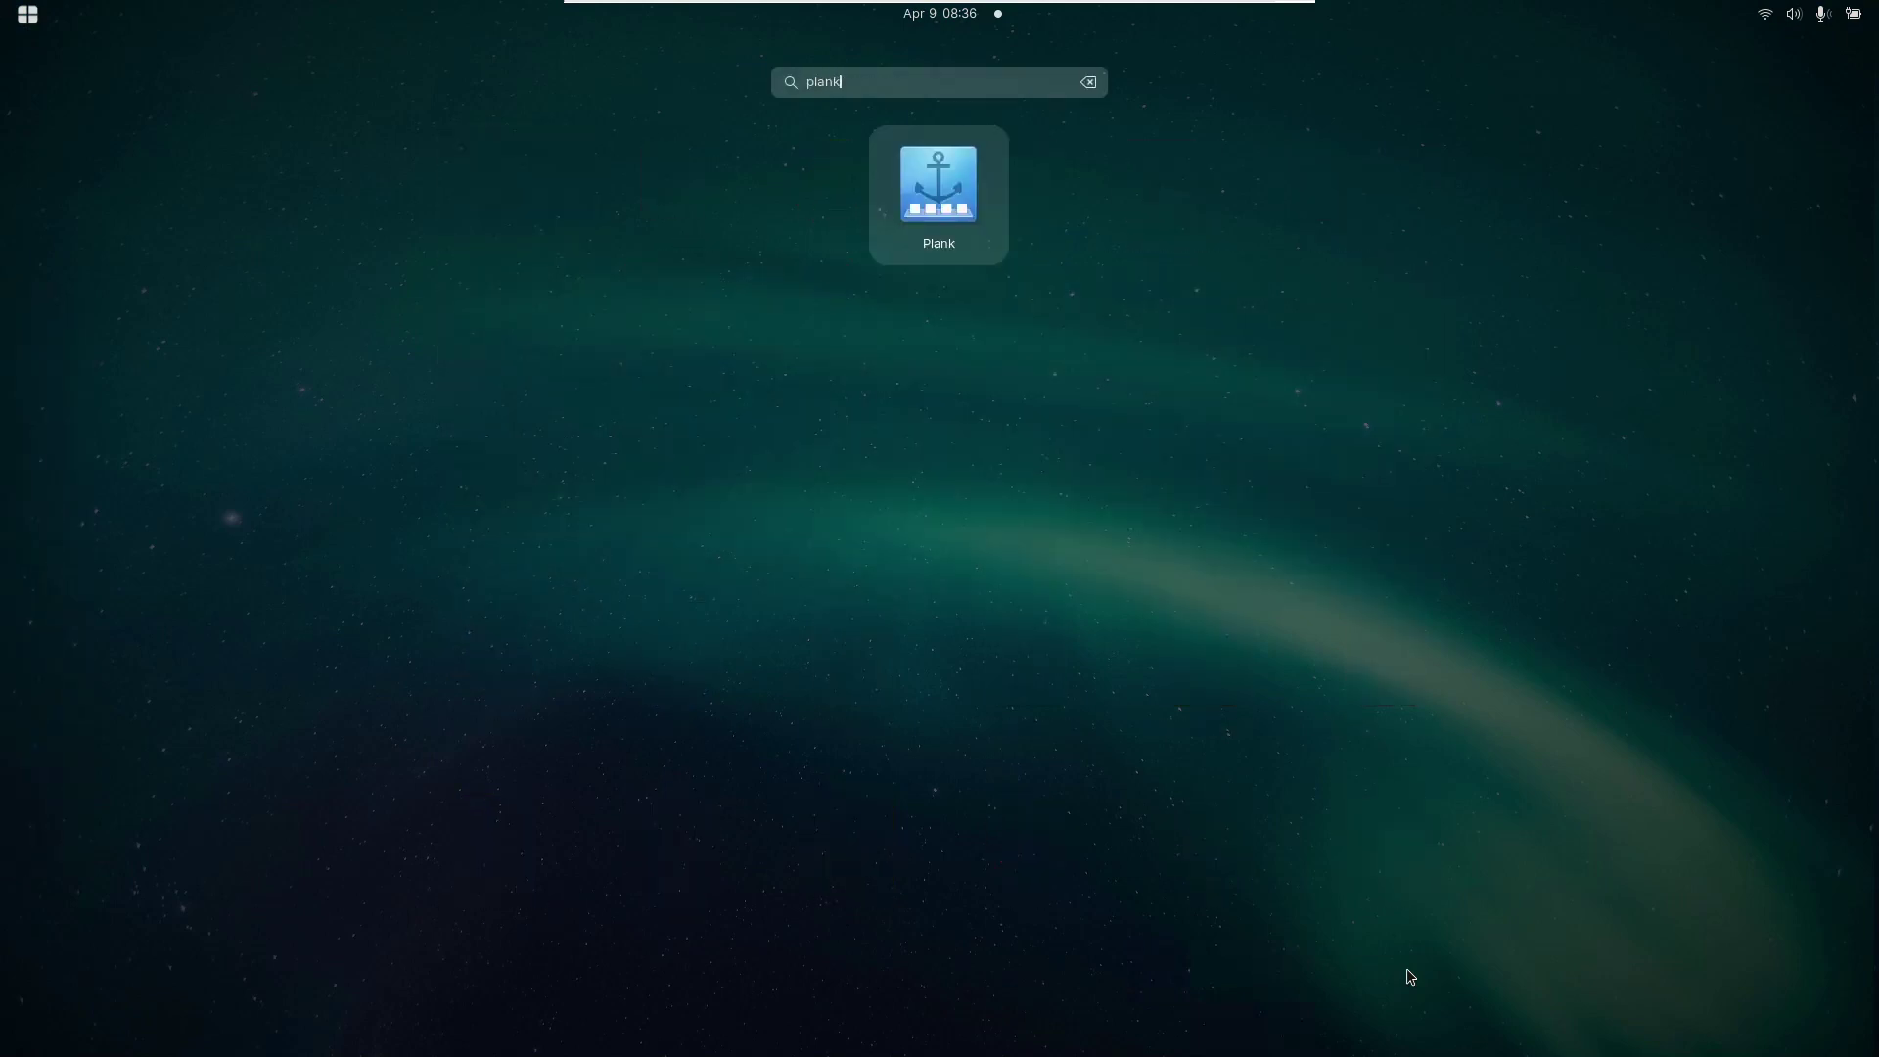
pyautogui.click(940, 206)
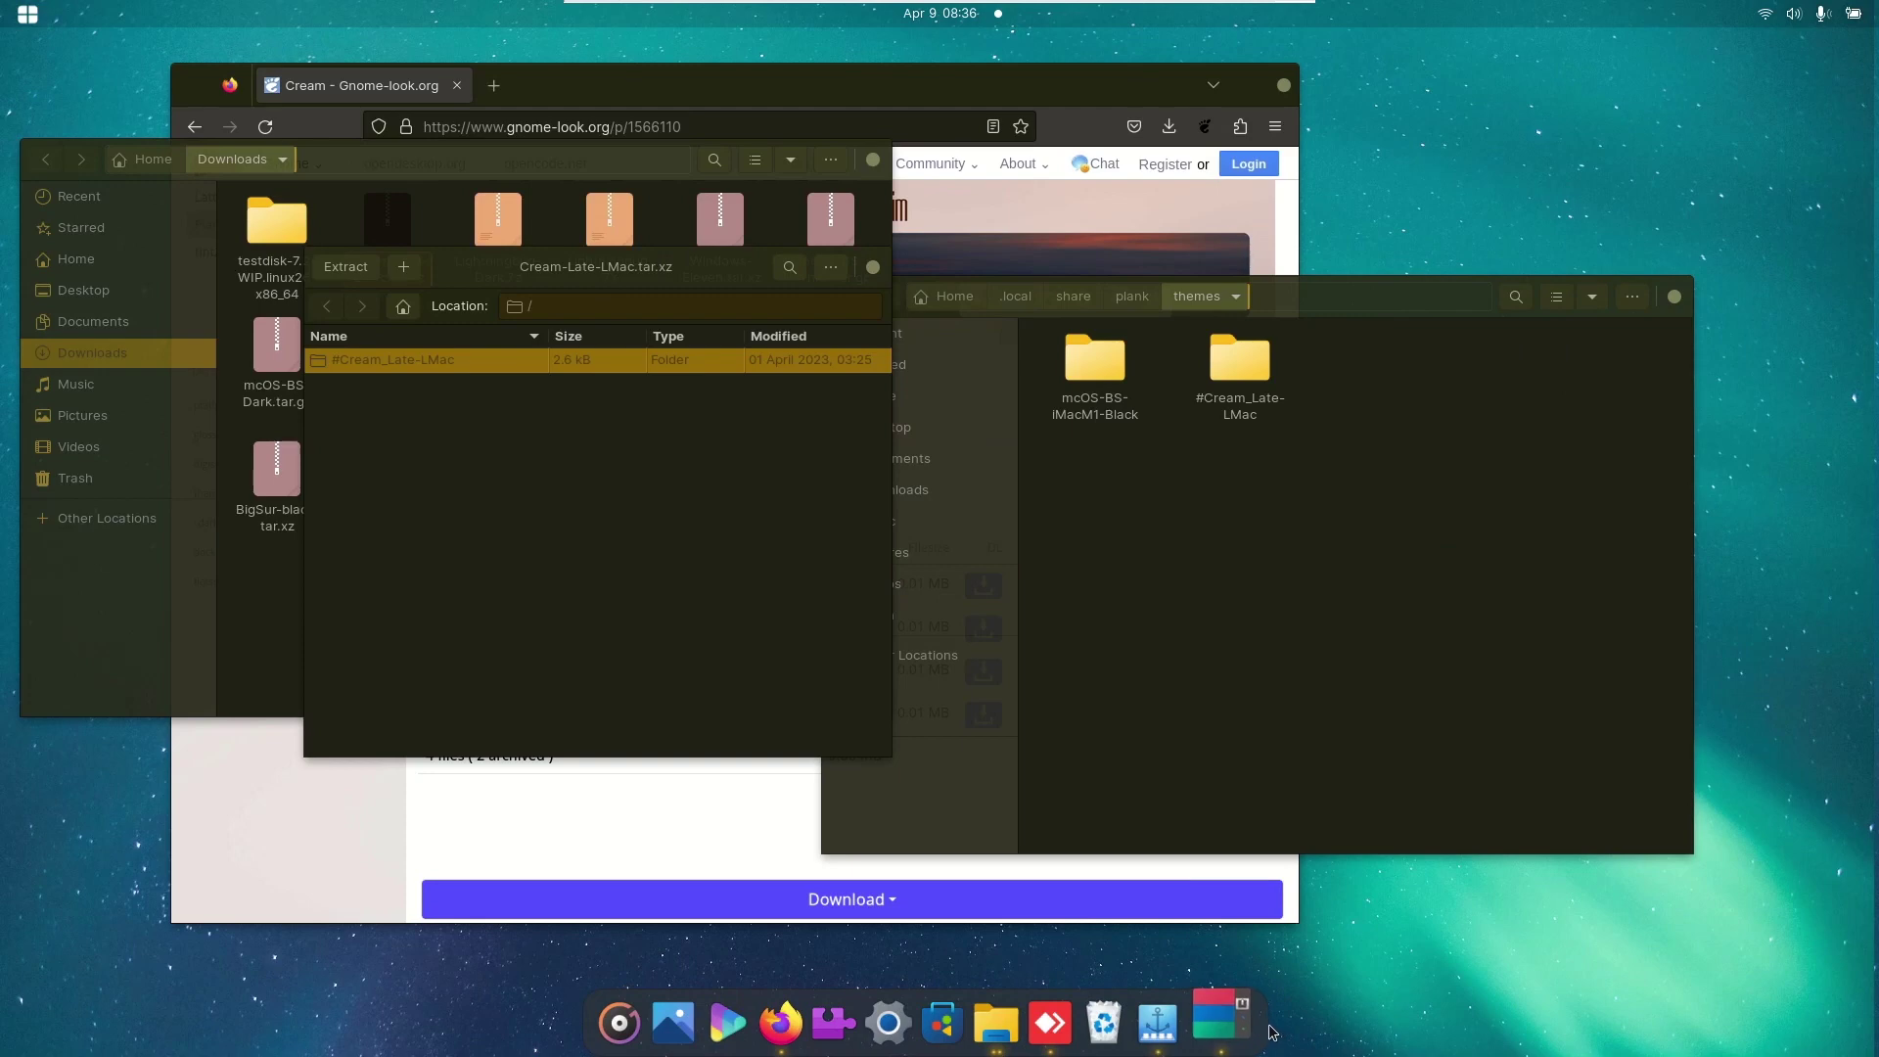
# Step: Apply the #Cream_Late-LMac theme to the Plank dock from its Preferences
pyautogui.rightClick(1272, 1033)
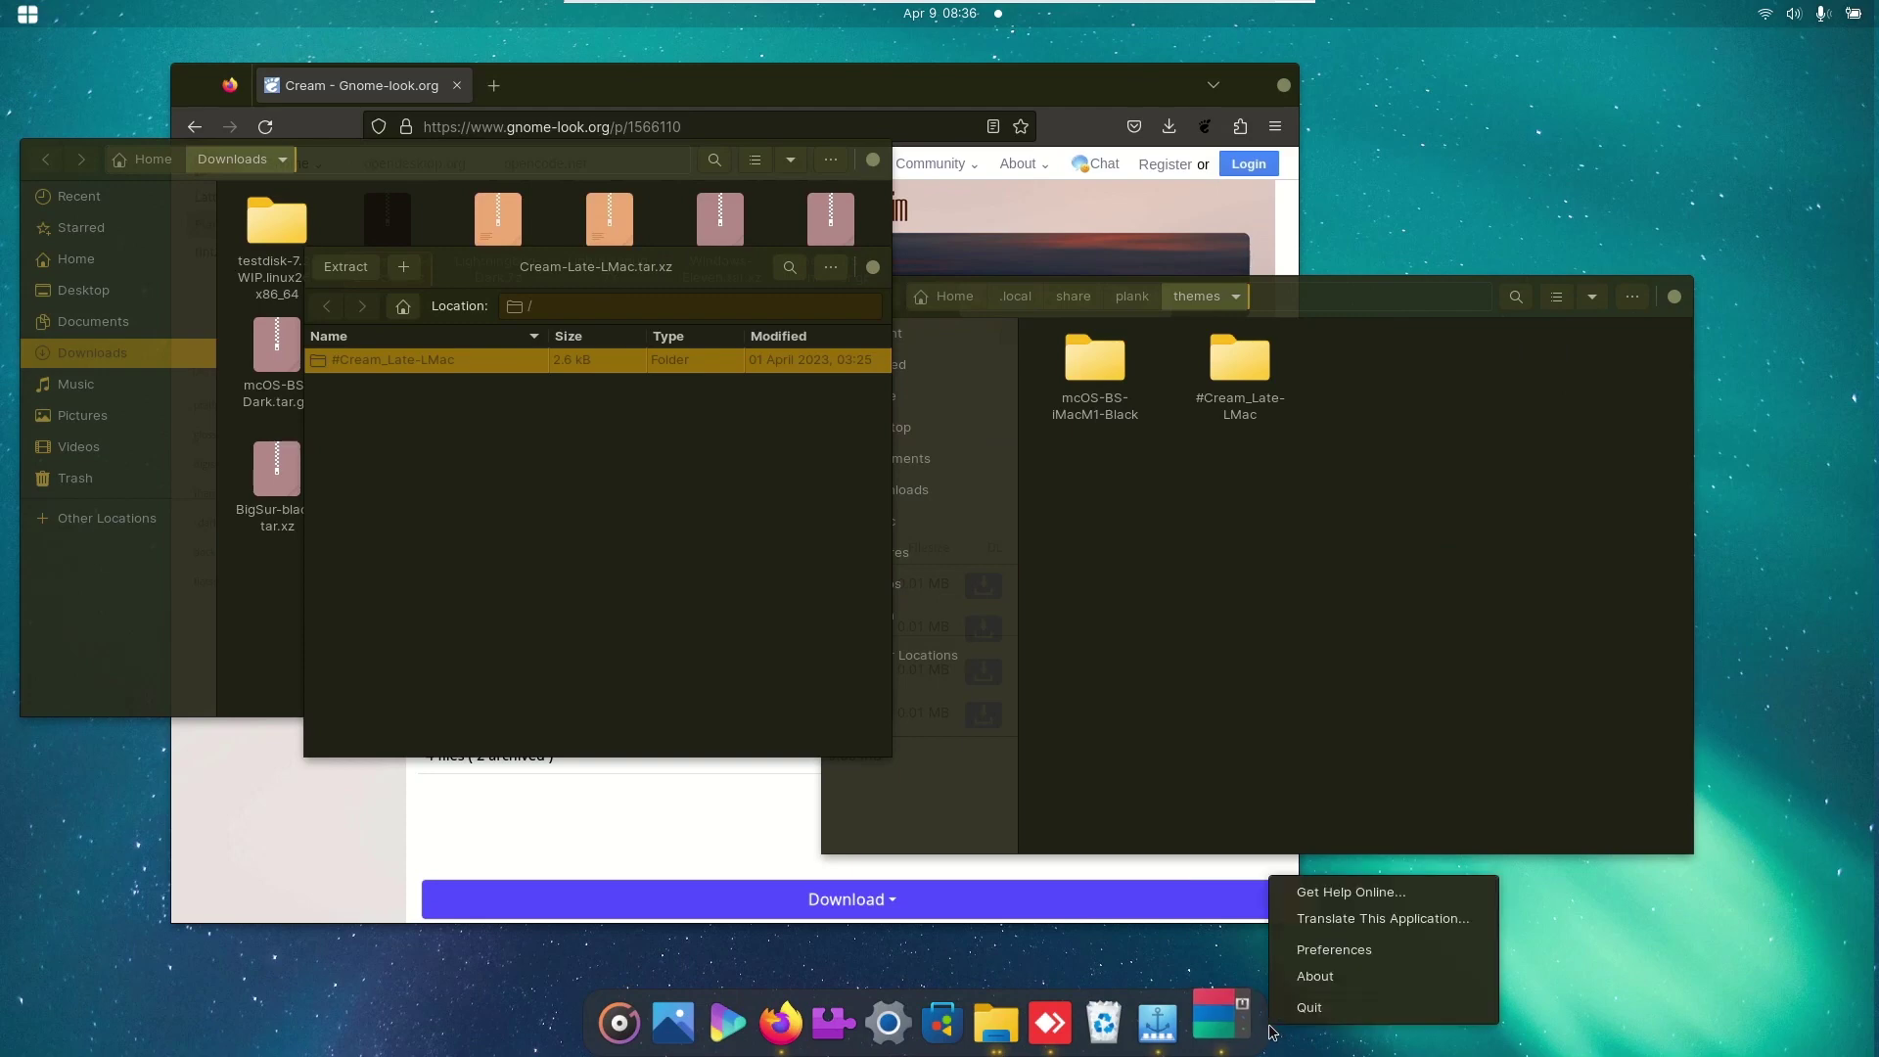
pyautogui.click(1311, 956)
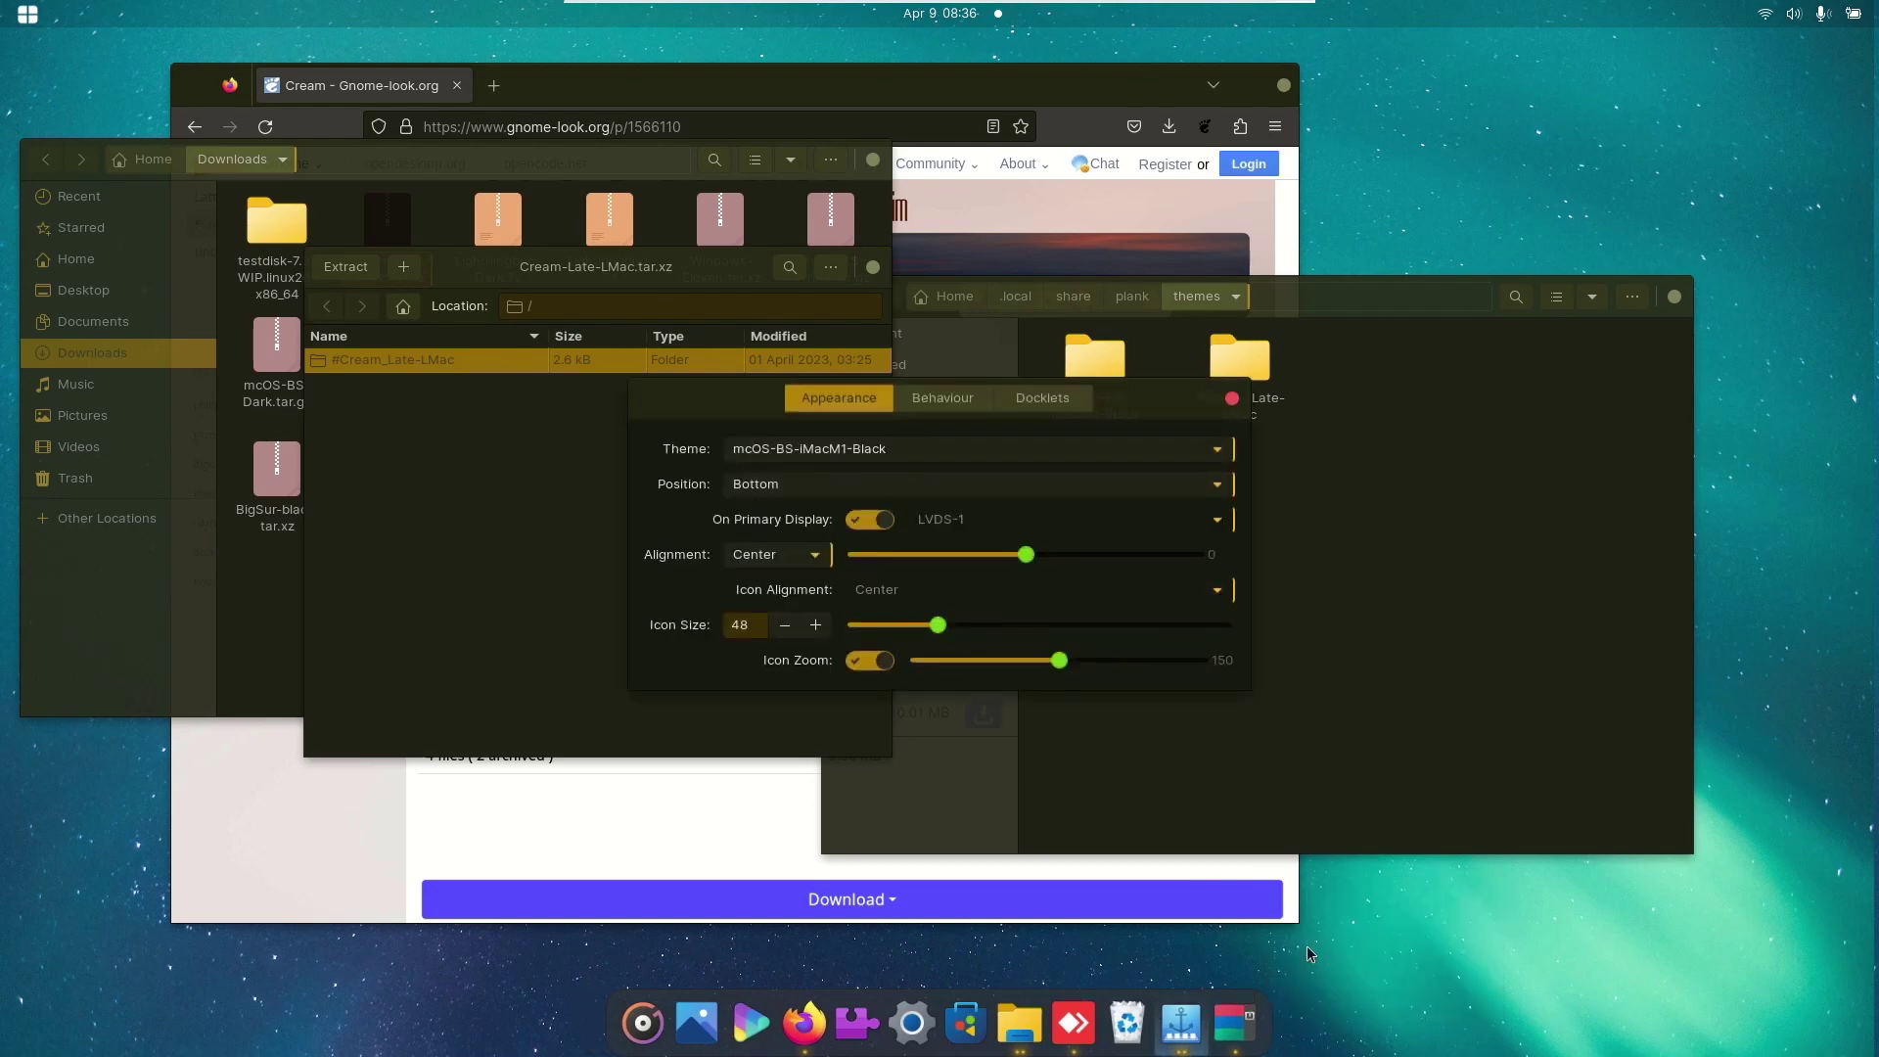
pyautogui.click(986, 455)
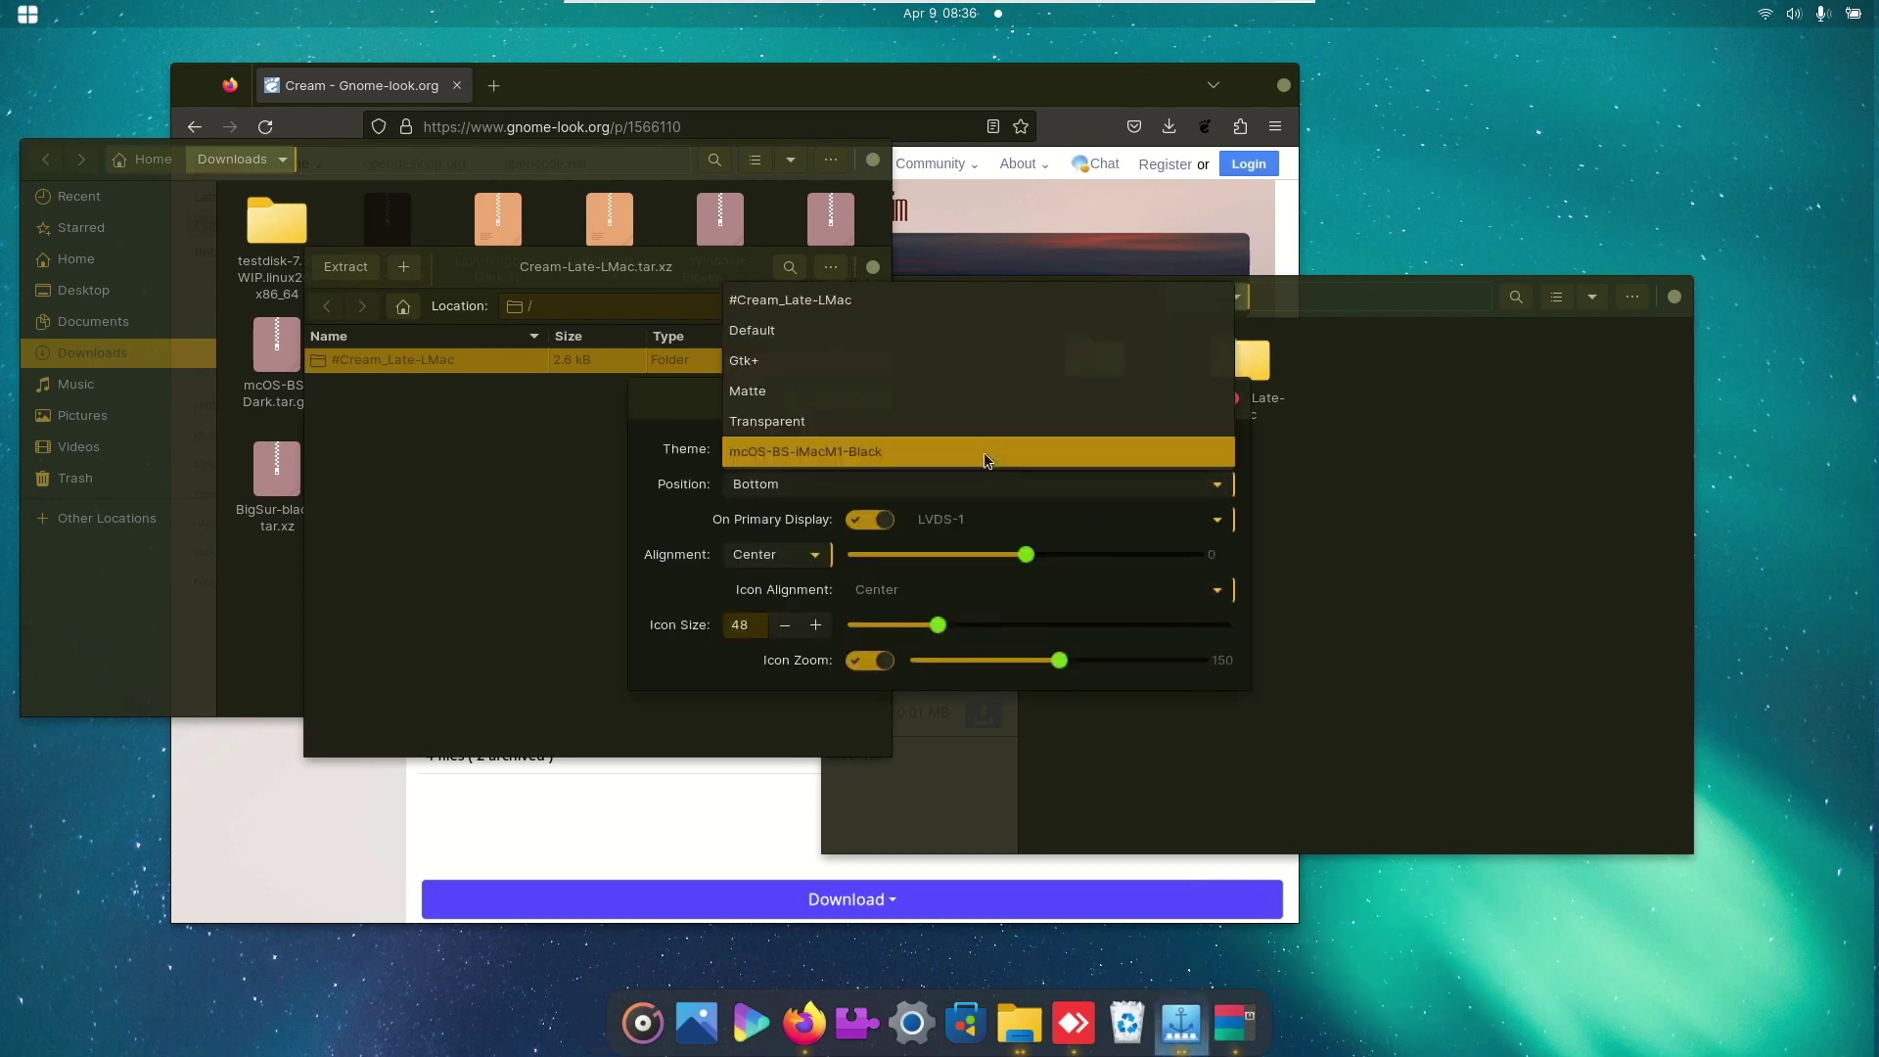
pyautogui.click(1009, 302)
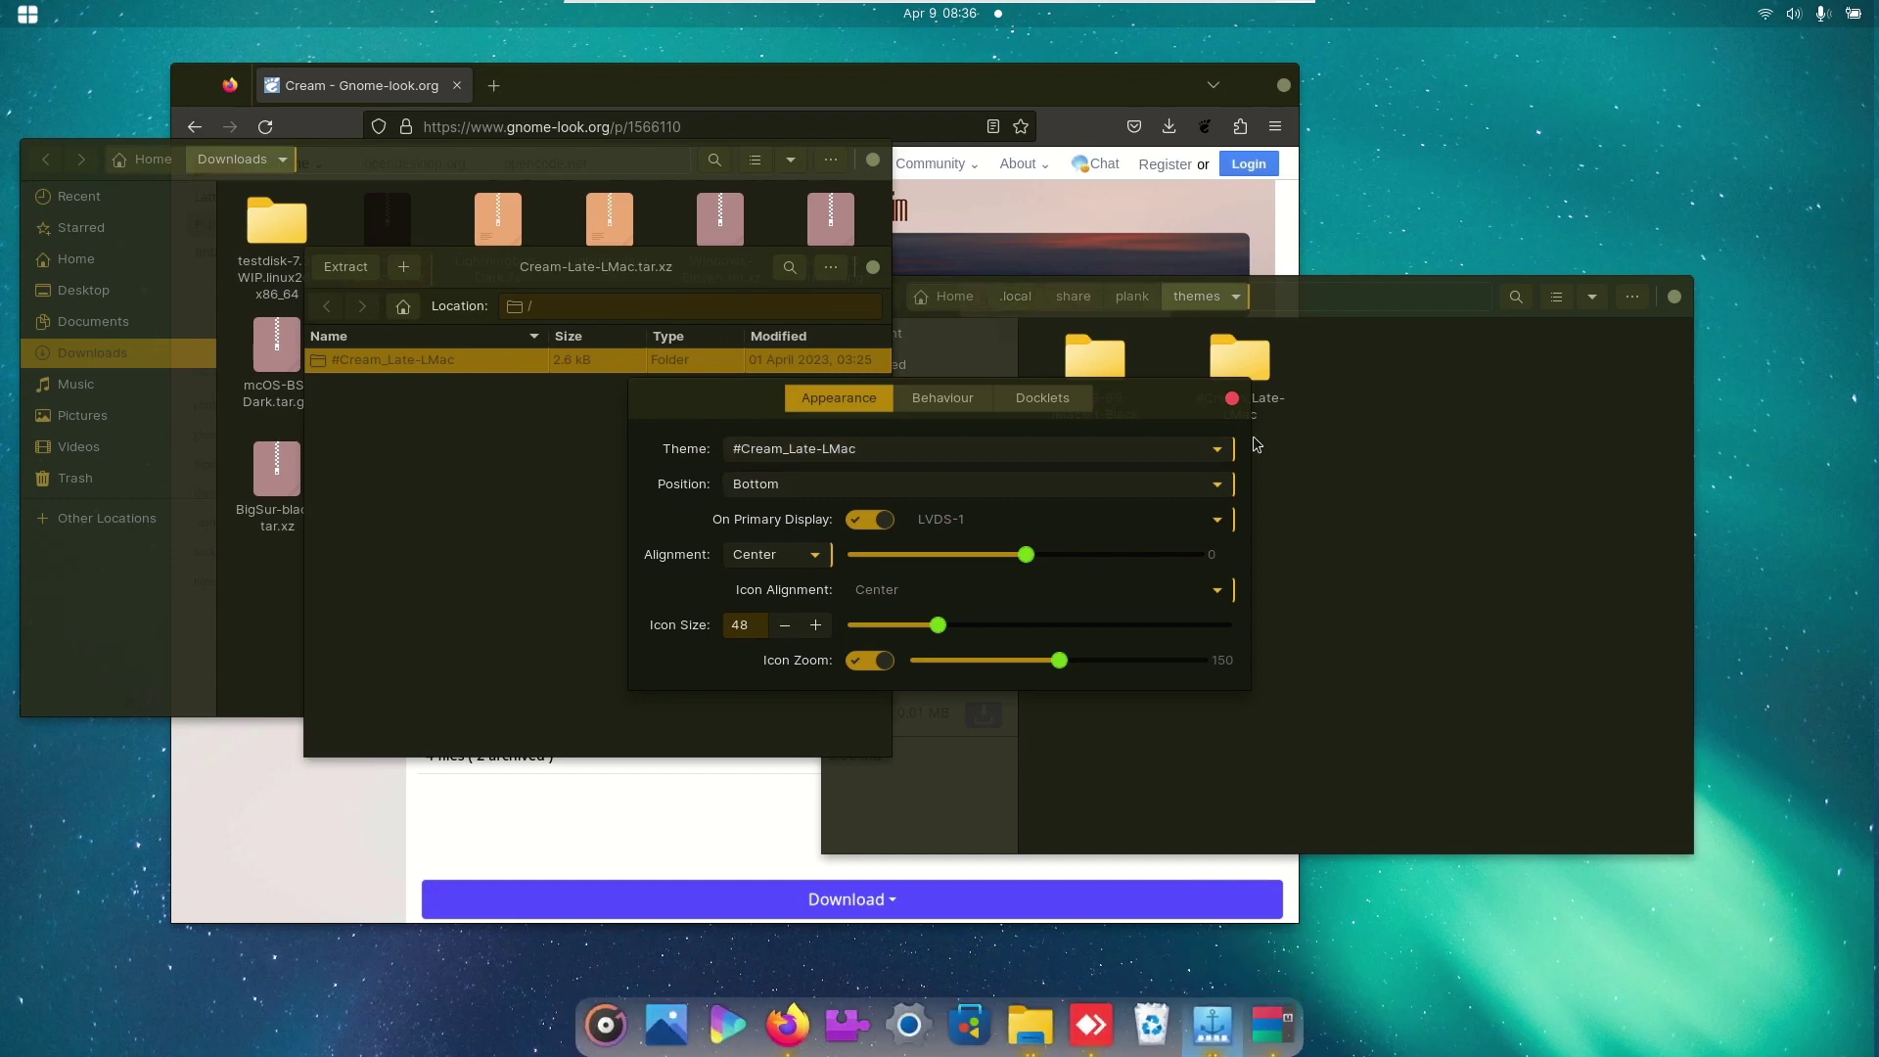
# Step: Review the dock's behaviour and docklet settings, then close Plank Preferences
pyautogui.click(985, 402)
pyautogui.click(1007, 402)
pyautogui.click(877, 399)
pyautogui.click(1232, 399)
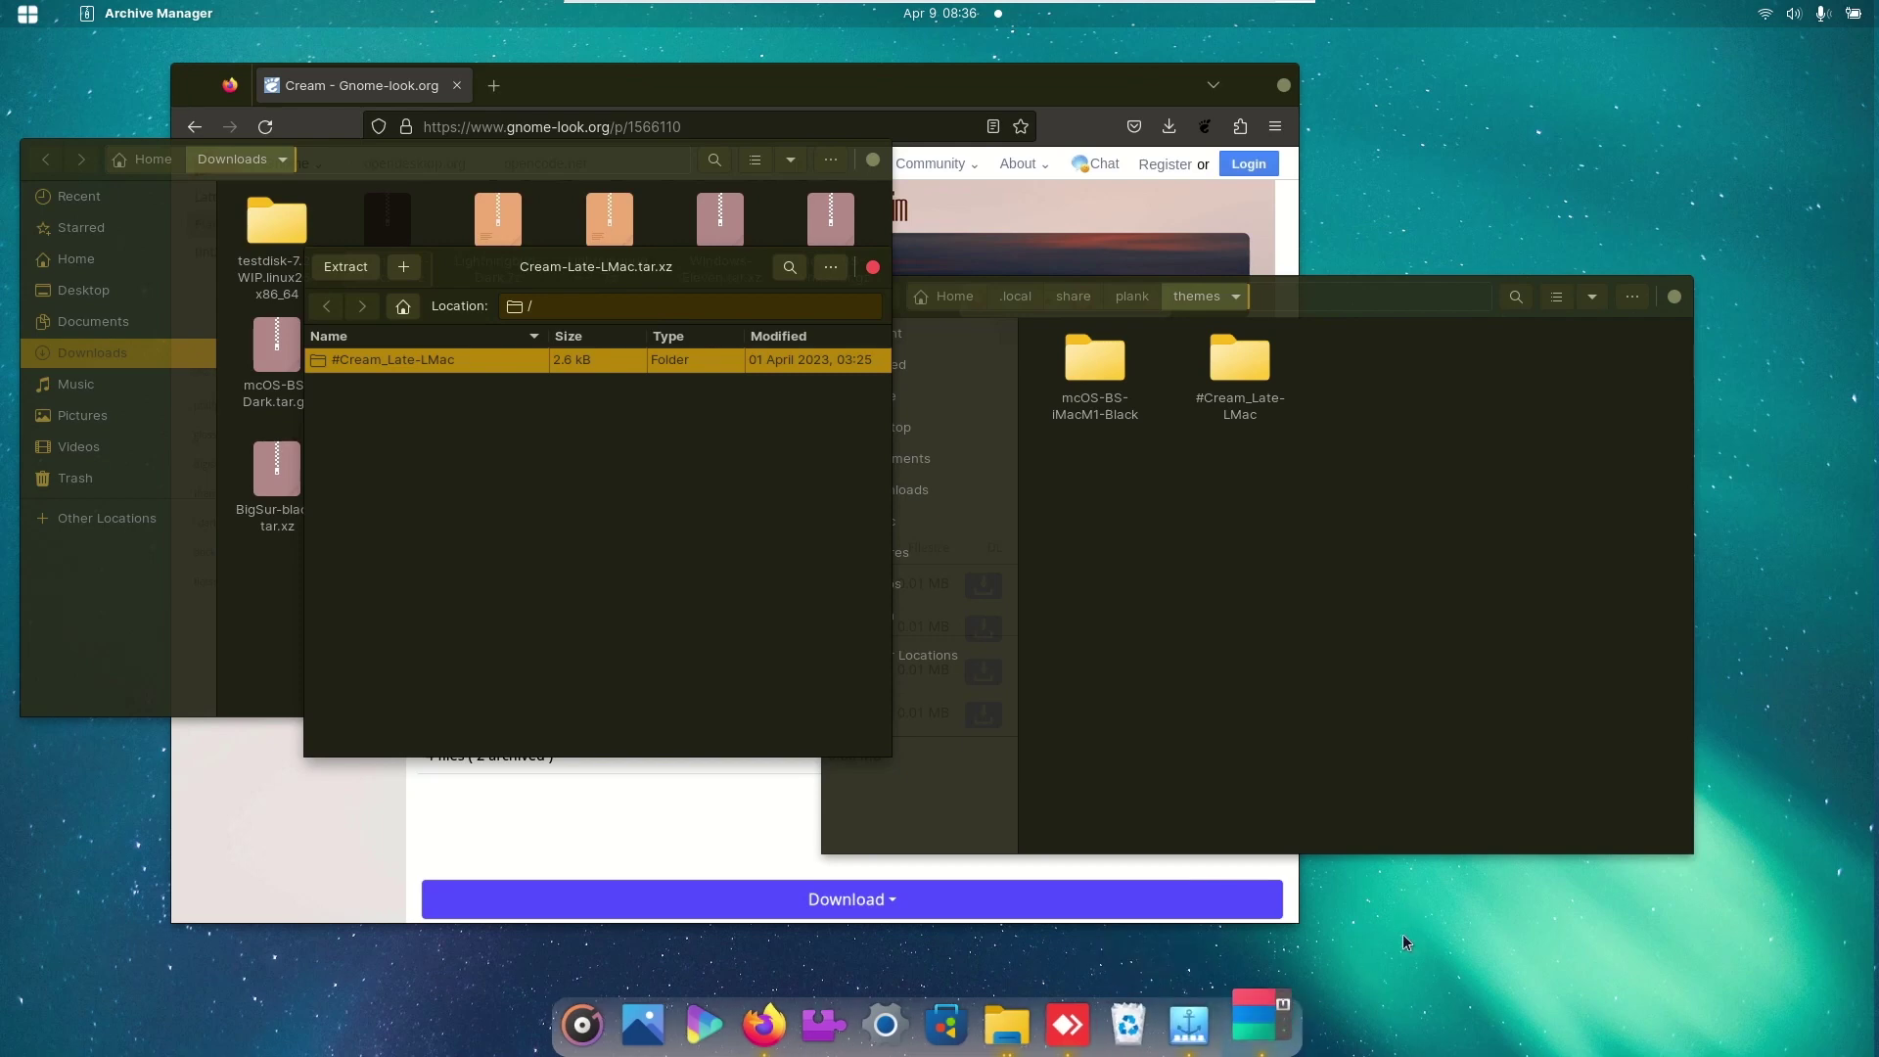
# Step: Launch Tweaks and remove the existing Plank startup entry
pyautogui.press('super')
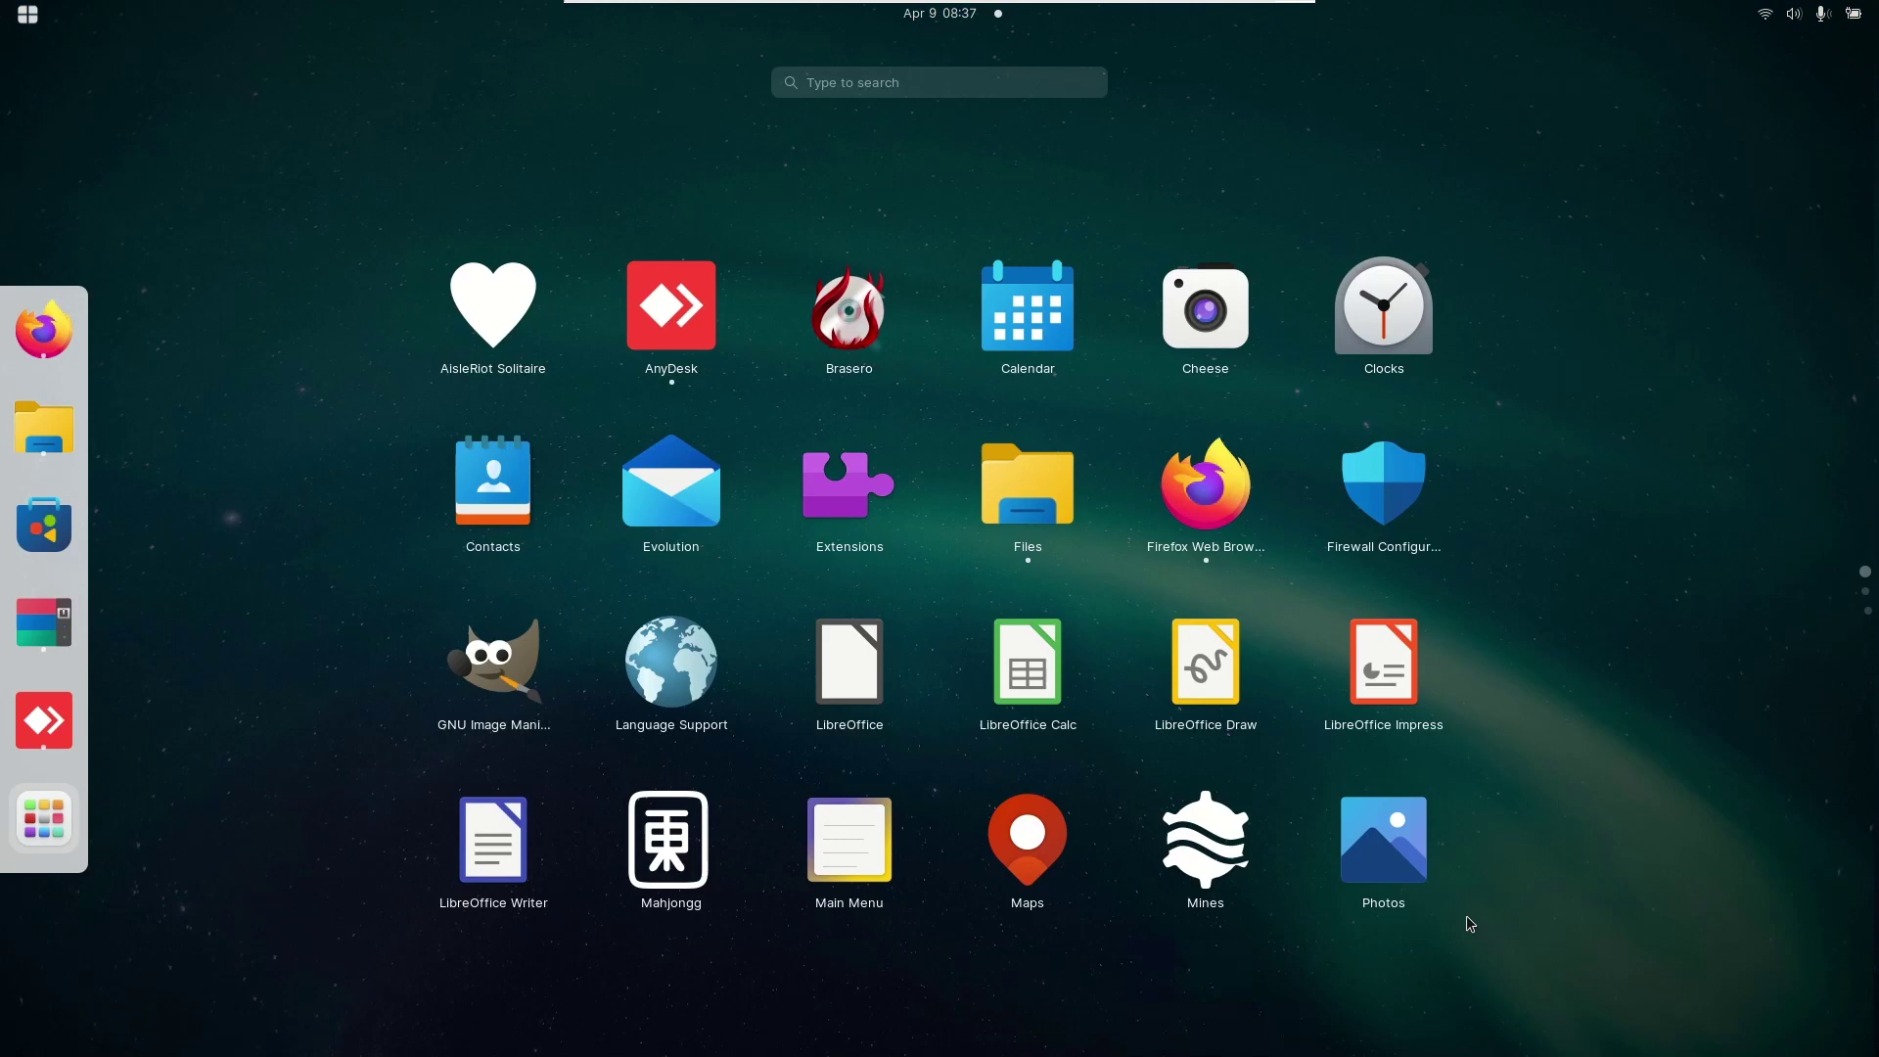
pyautogui.write('t')
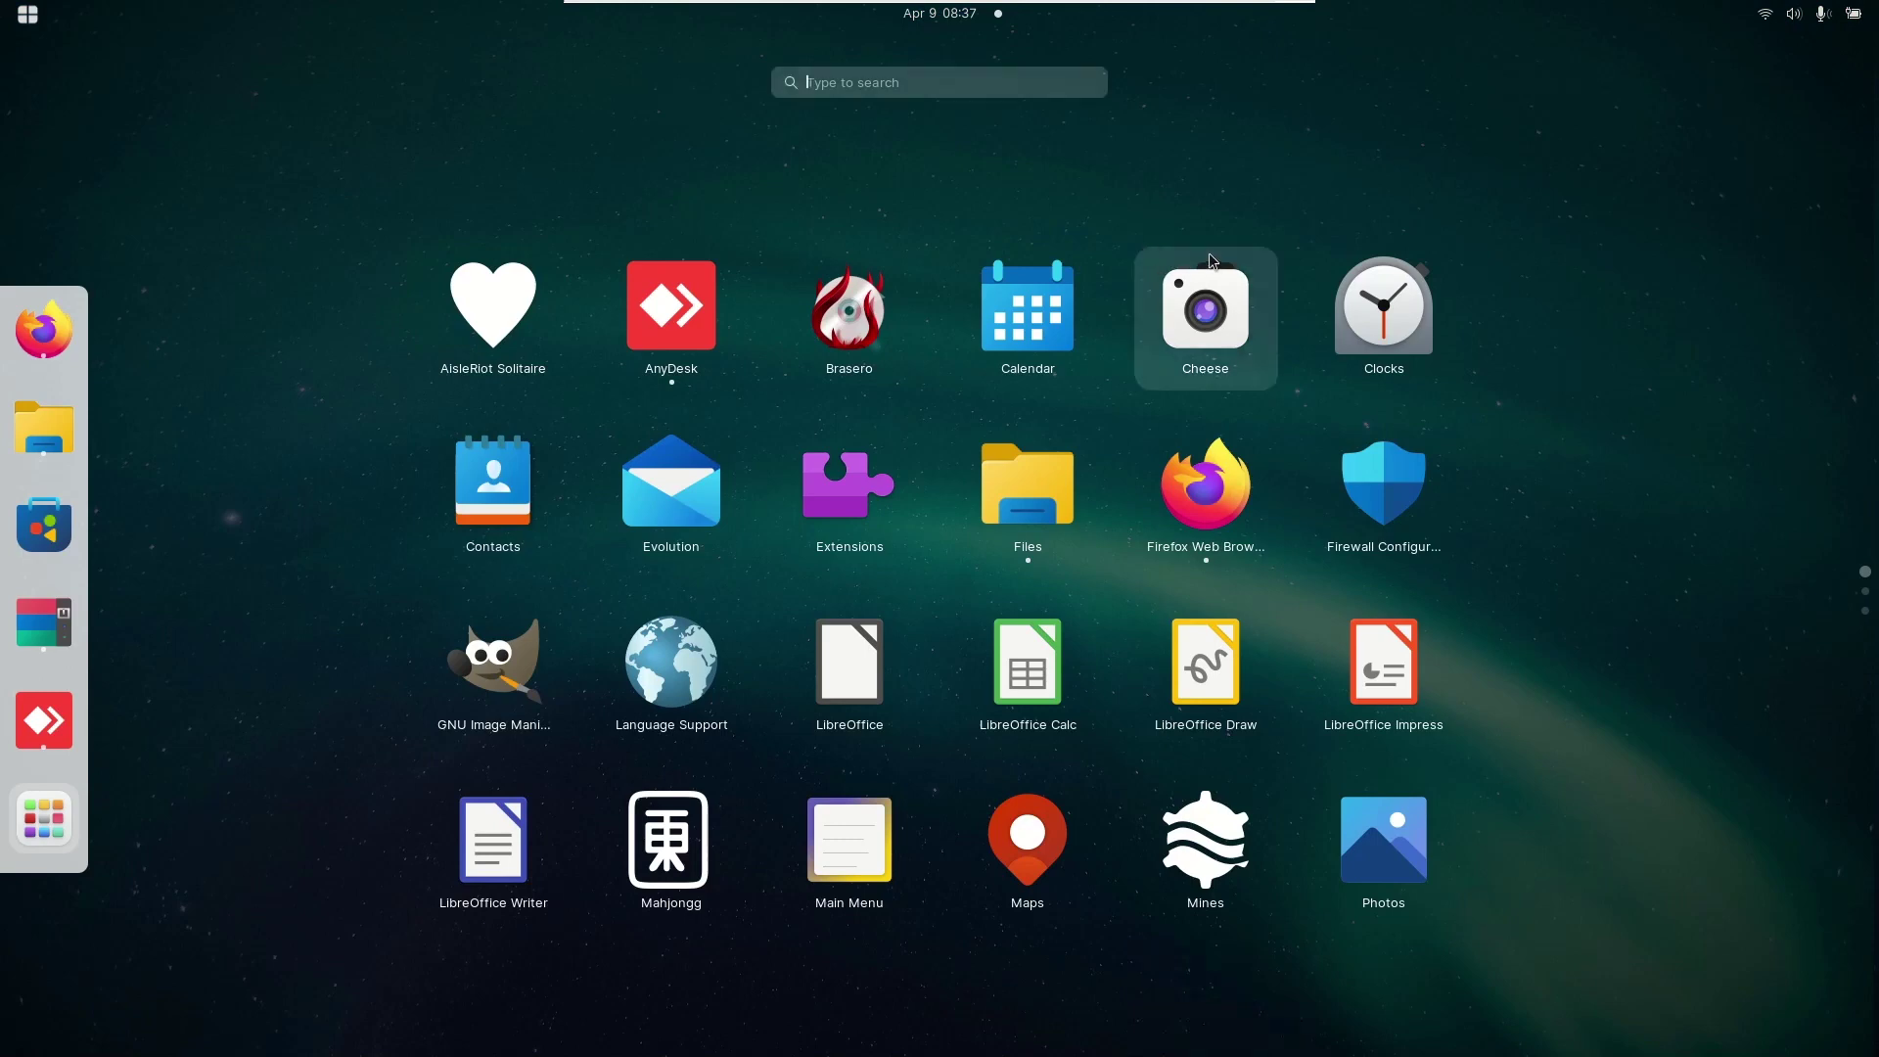
pyautogui.write('wea')
pyautogui.press('Return')
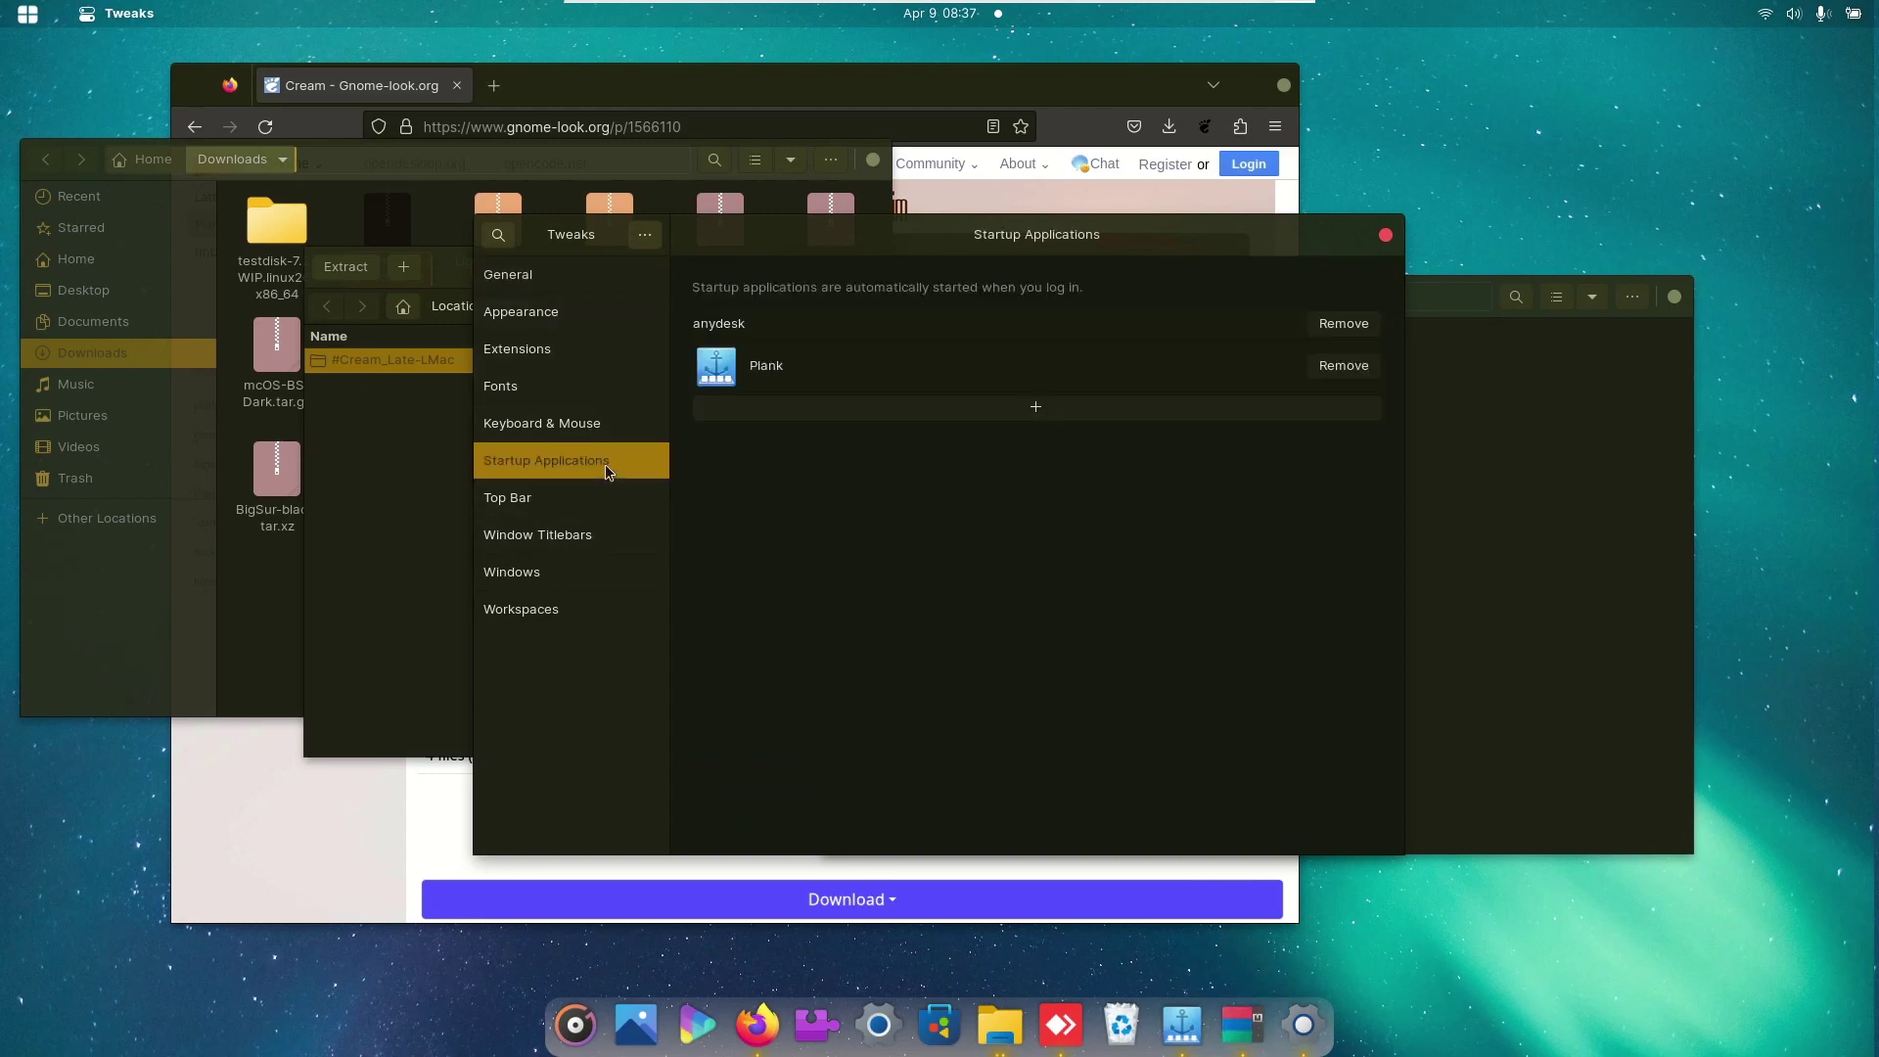
pyautogui.click(1343, 365)
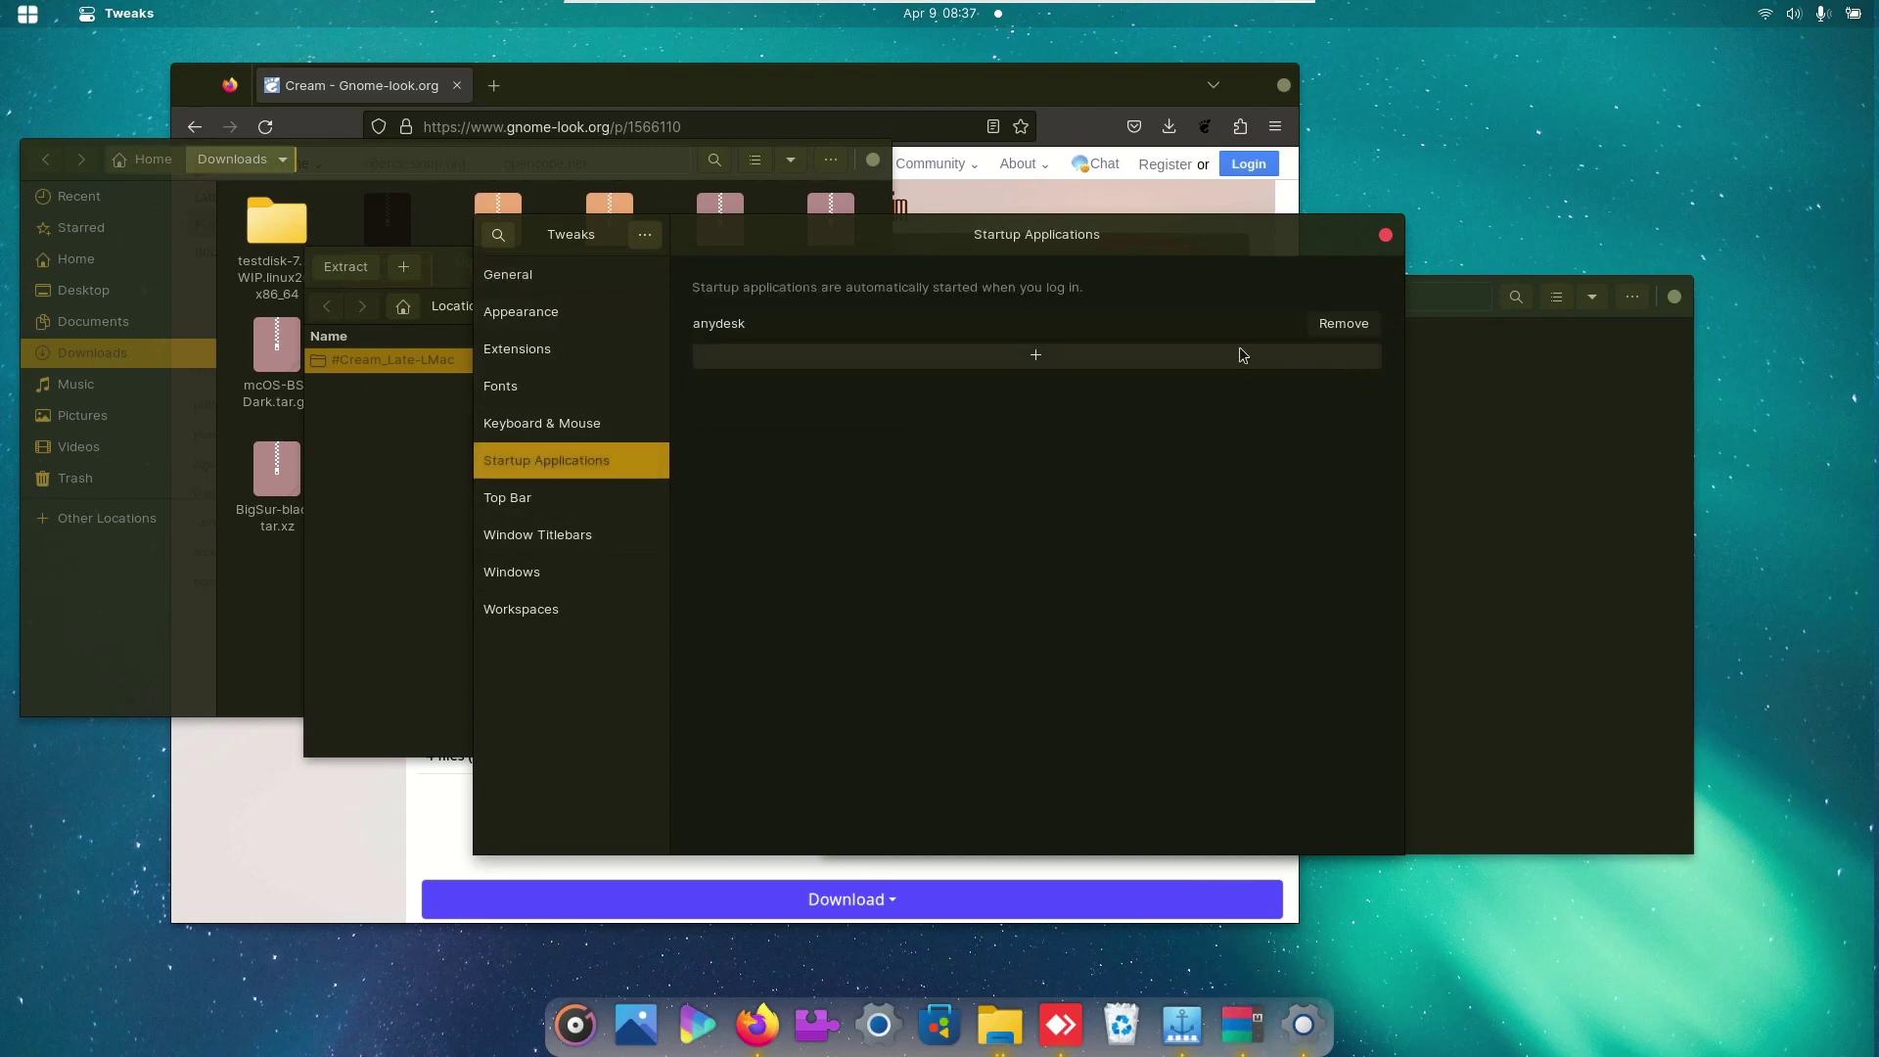
# Step: Add Plank back to Startup Applications, found by searching 'plank'
pyautogui.click(1239, 354)
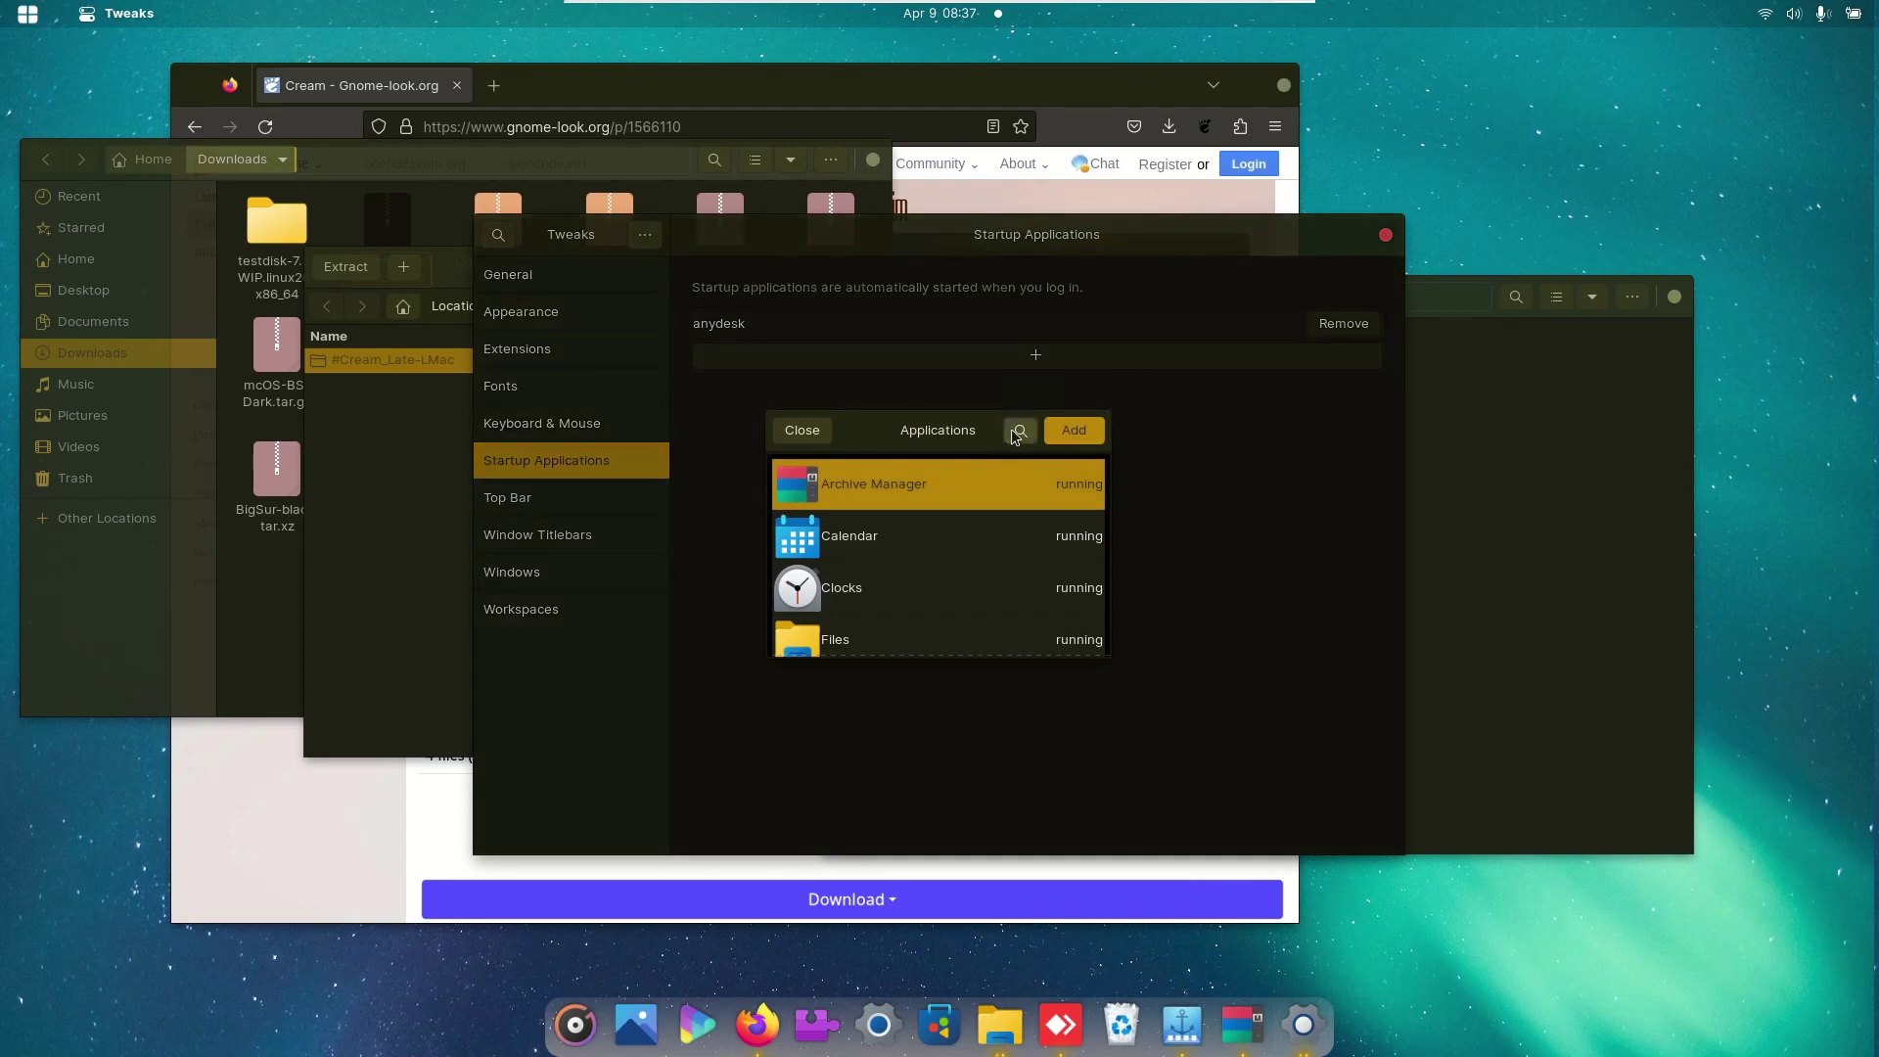
pyautogui.click(1016, 430)
pyautogui.write('plank')
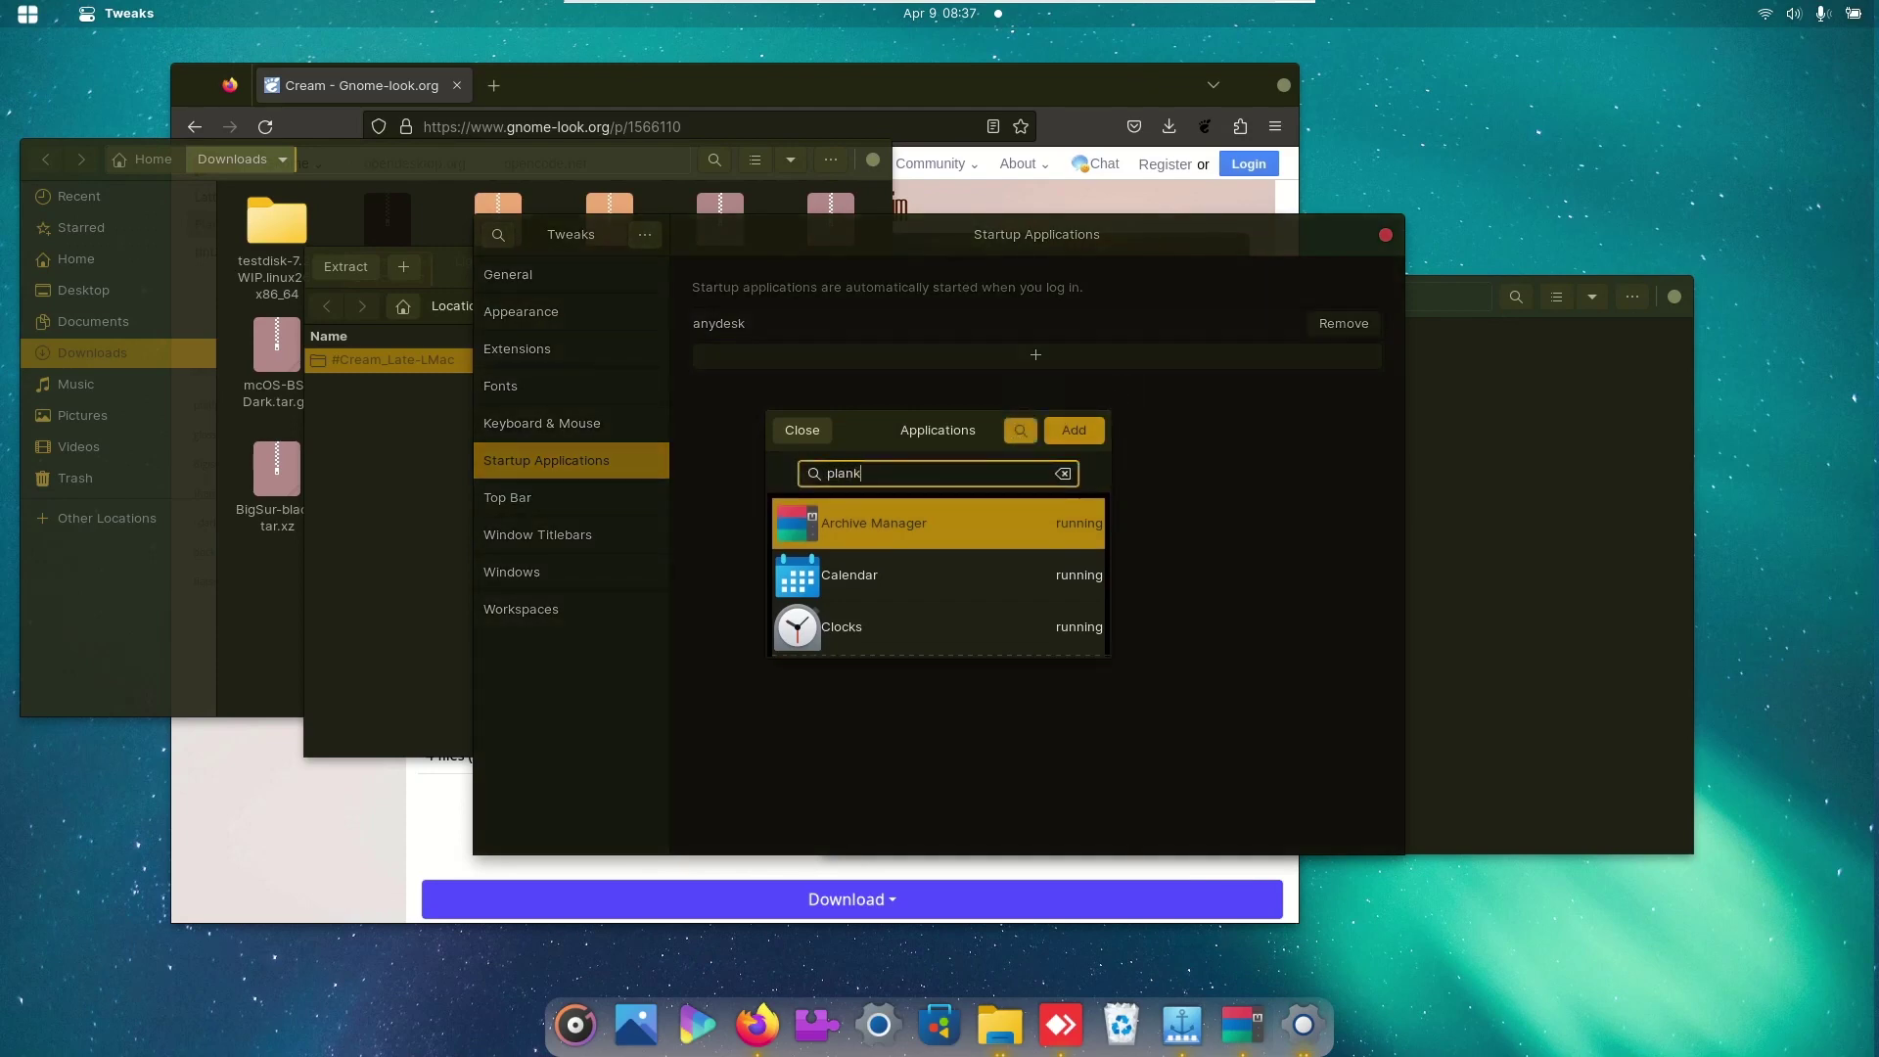
pyautogui.click(949, 532)
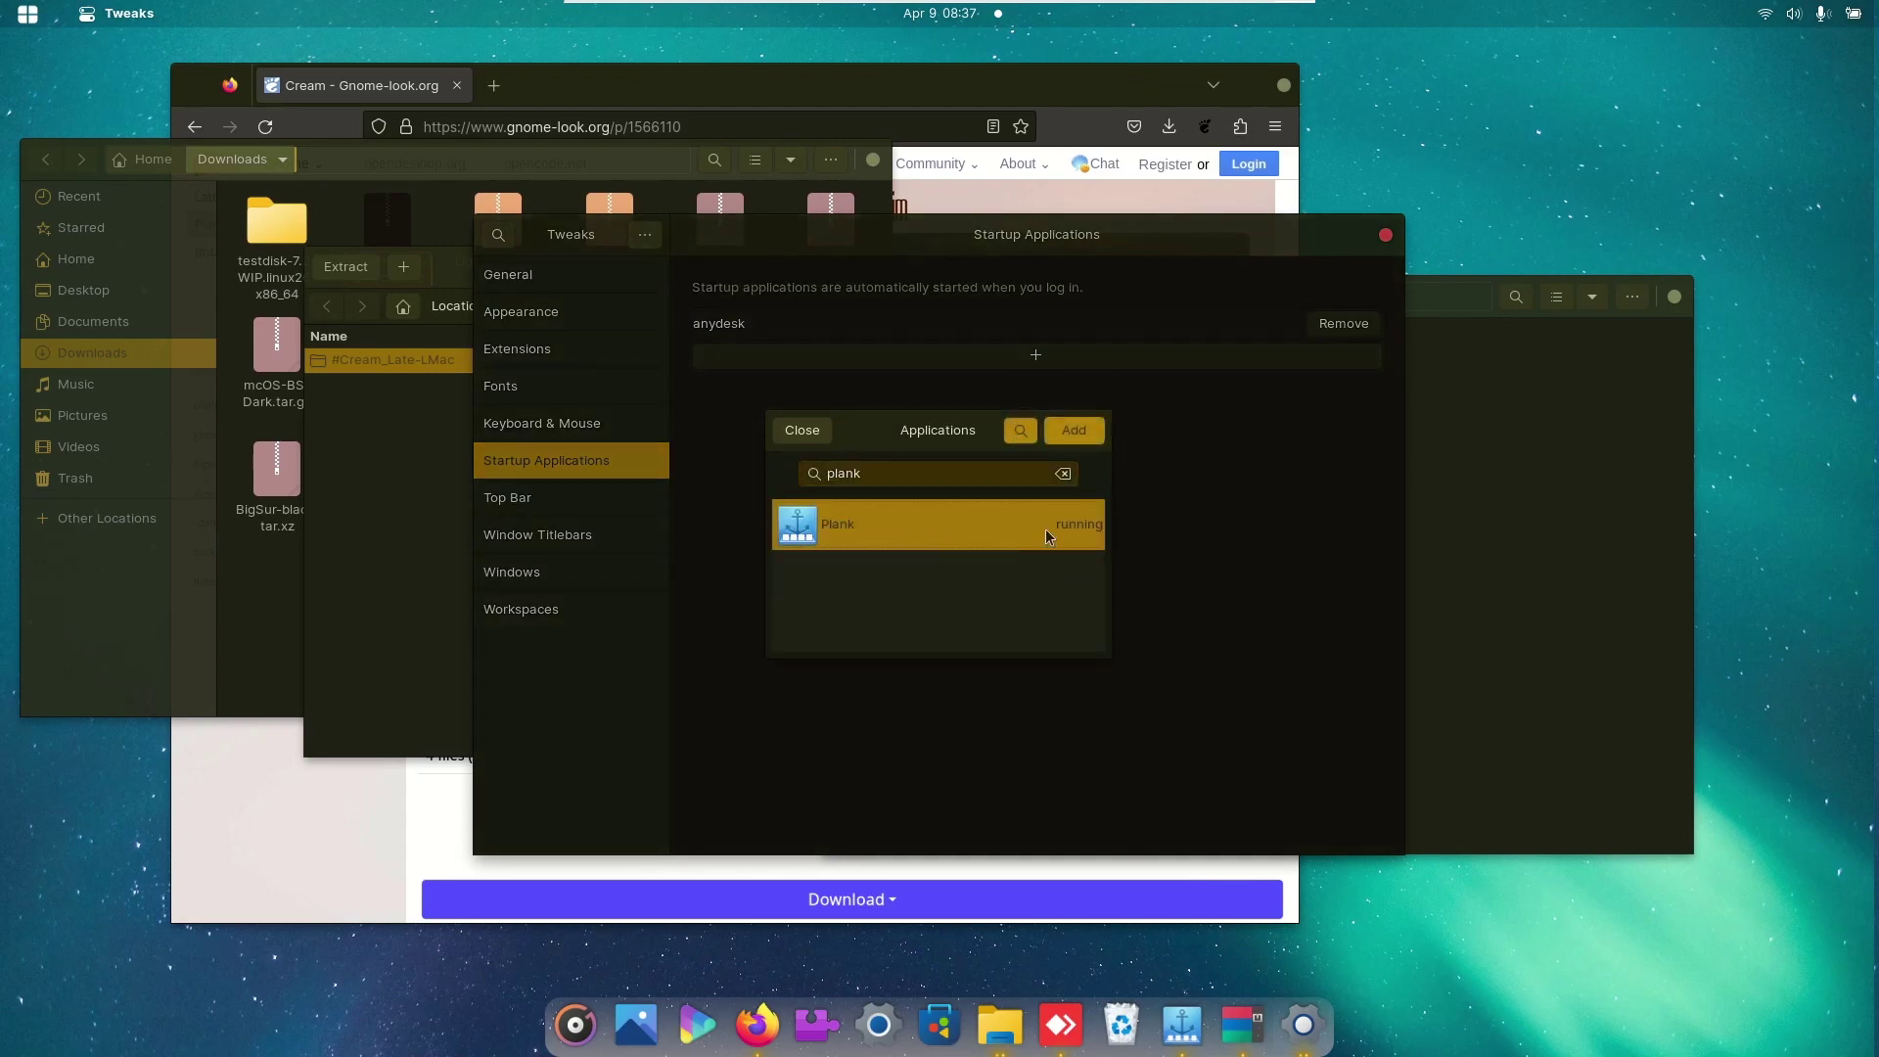
pyautogui.click(1073, 435)
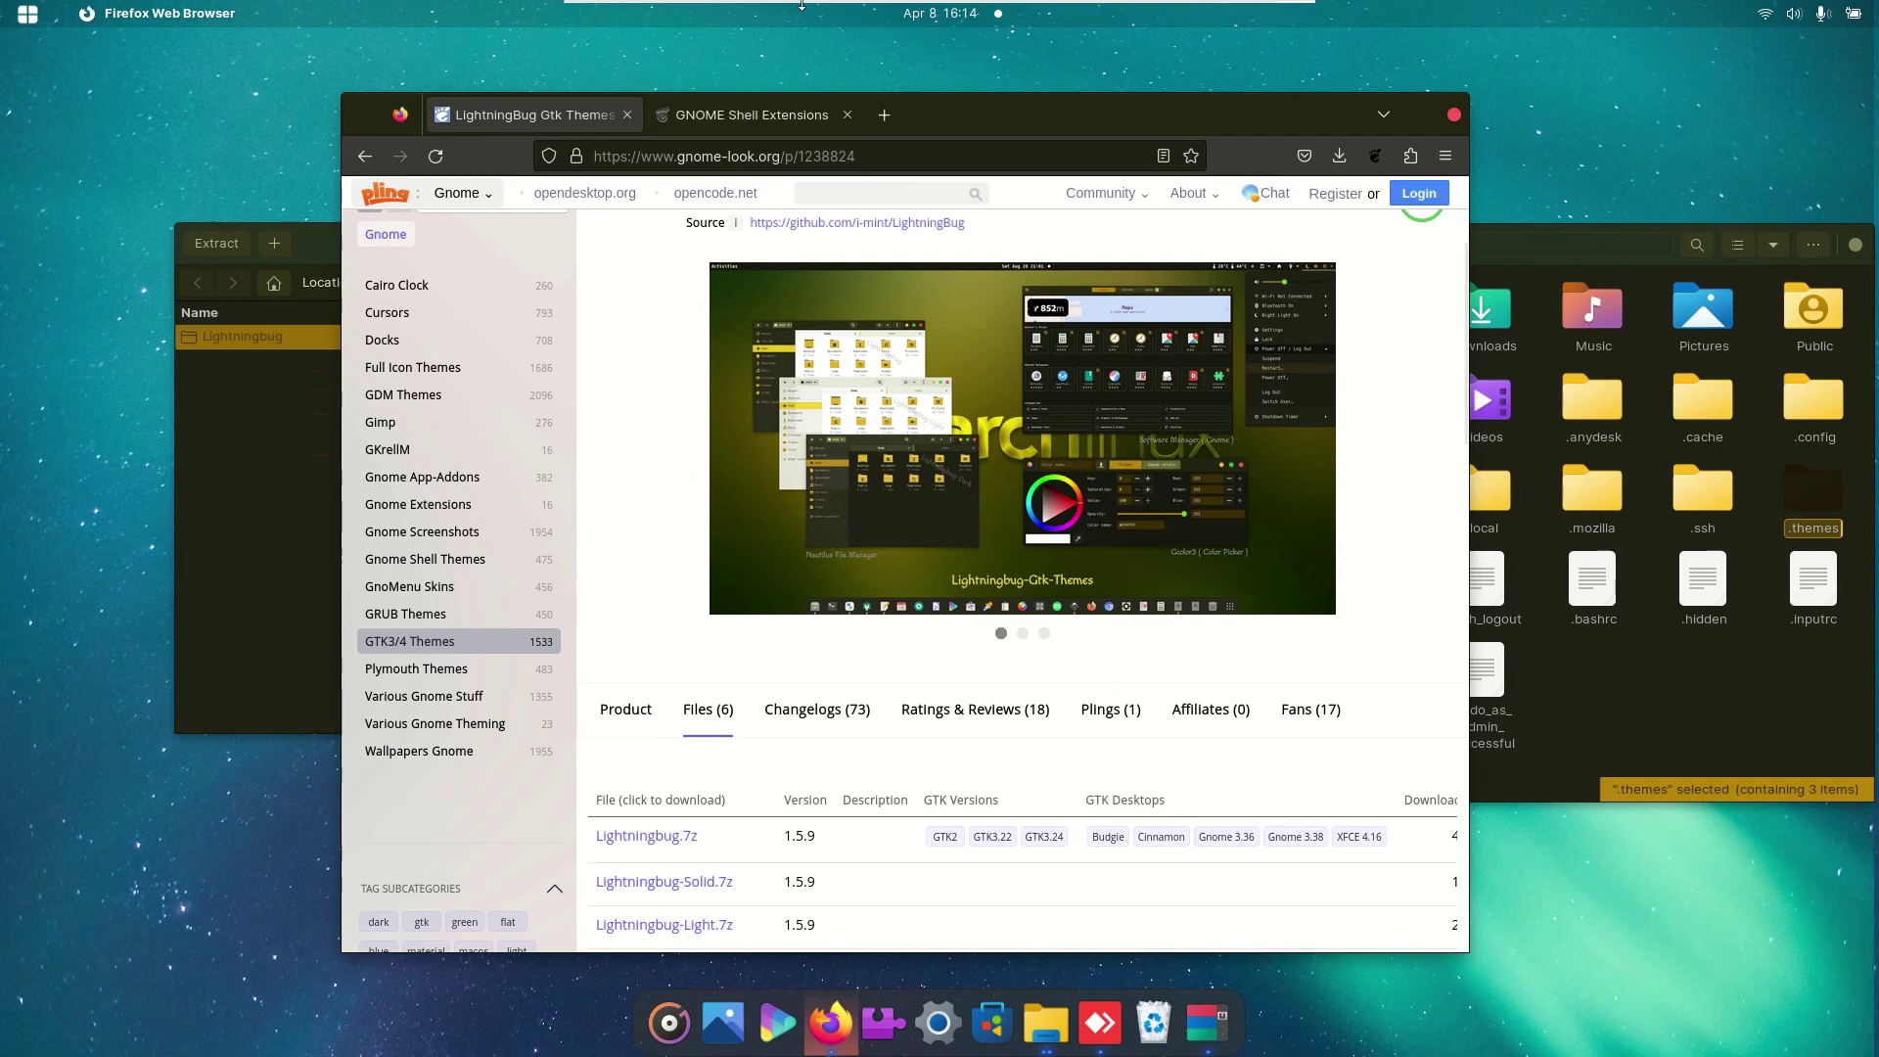
# Step: Bring up extensions.gnome.org's extension list in a new Firefox tab
pyautogui.hotkey('ctrl', 'shift', 't')
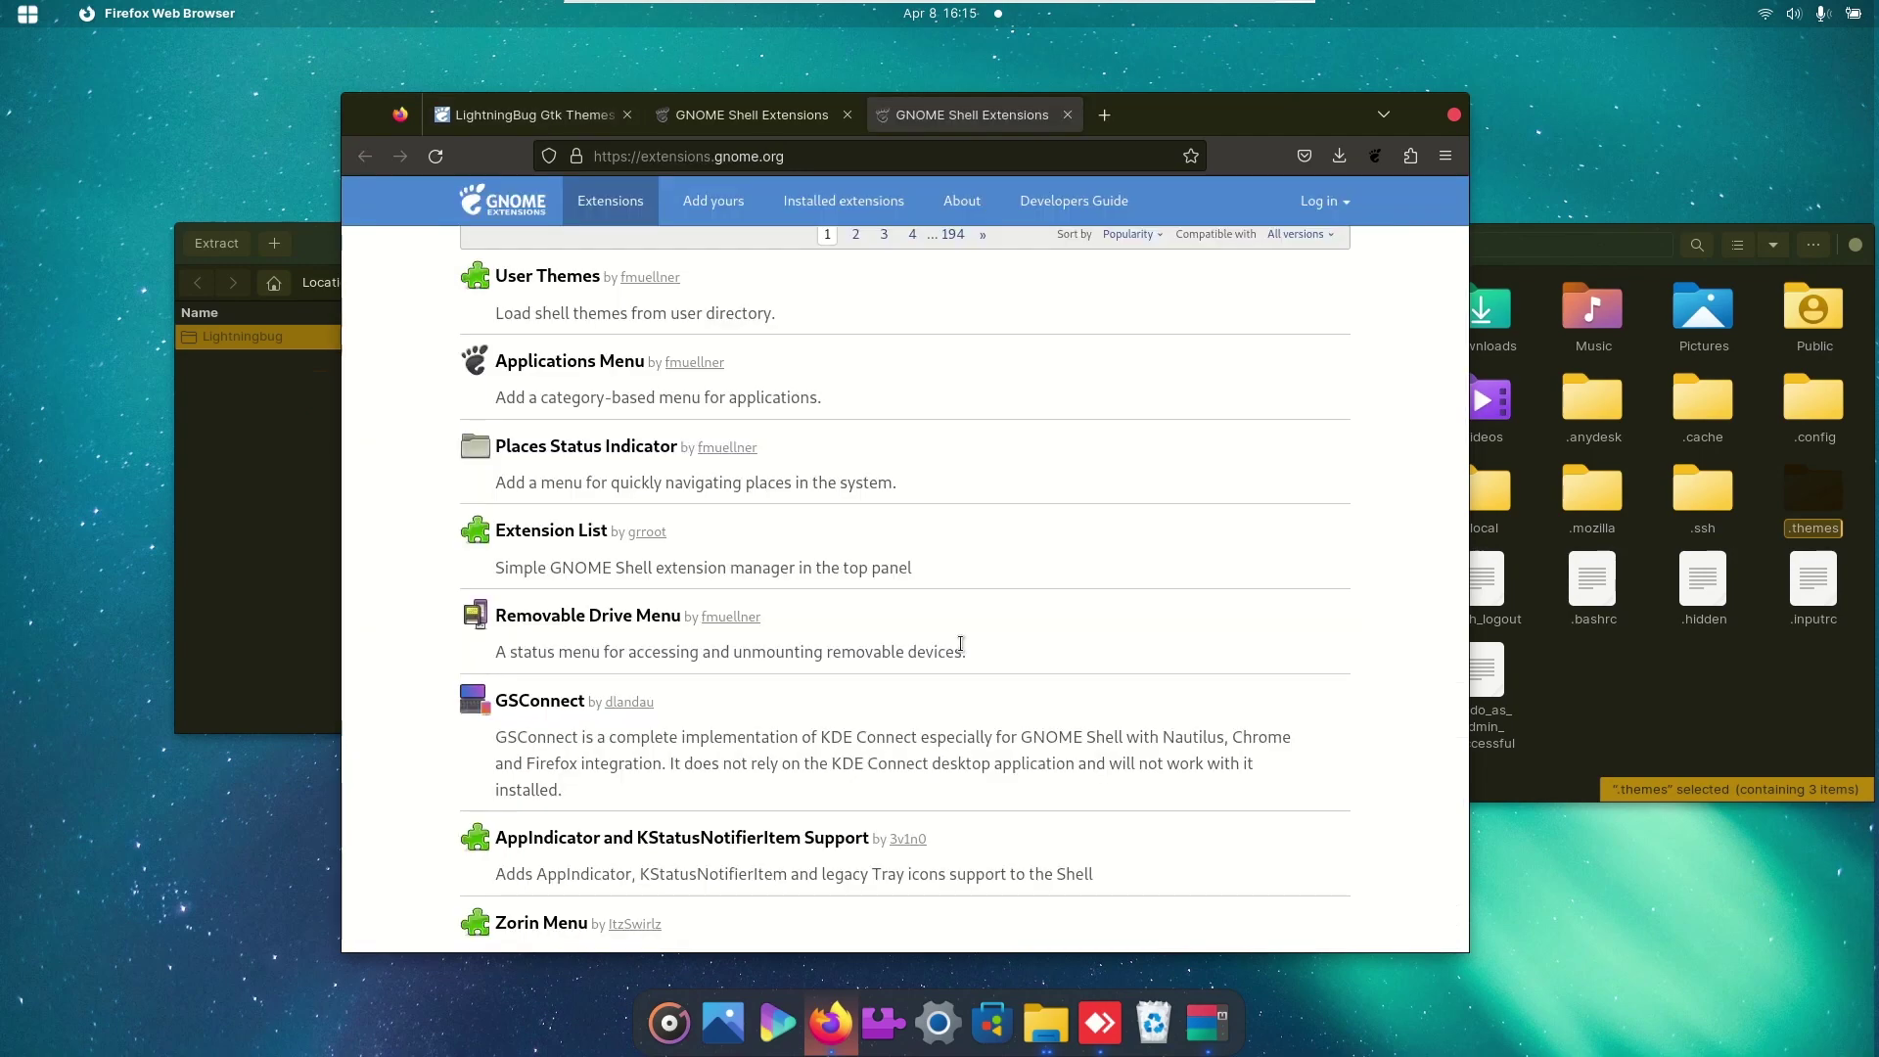